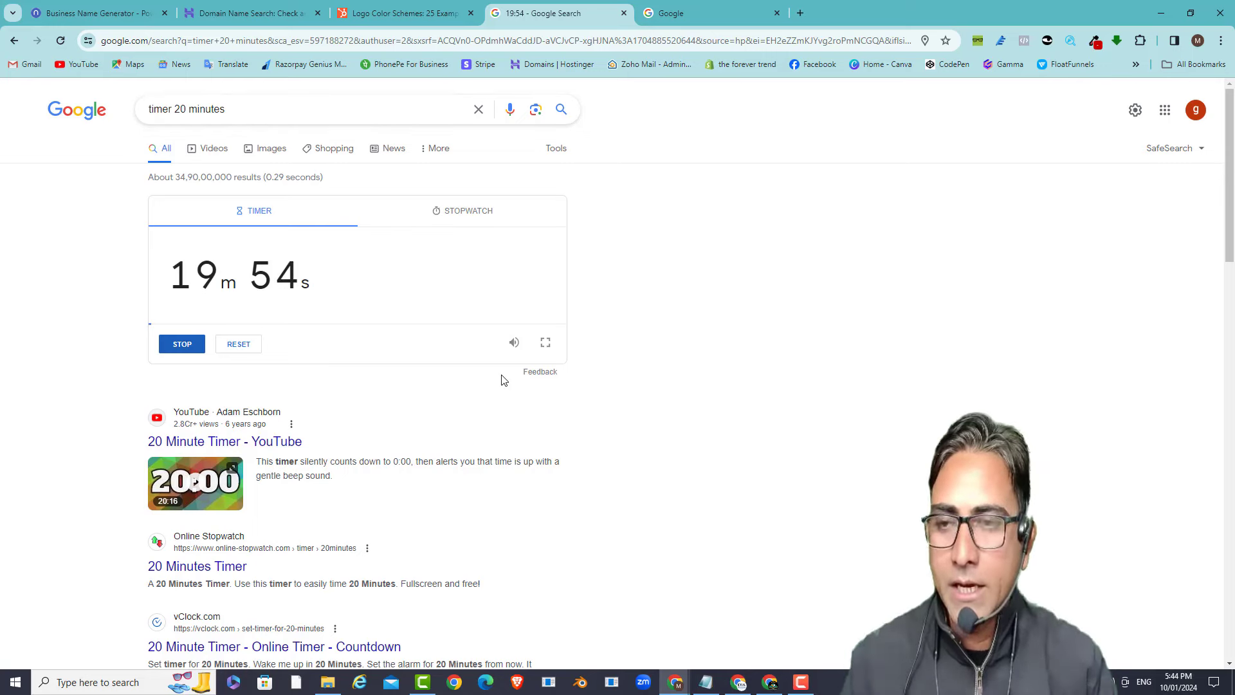
- Open the new store checklist spreadsheet and review its Store Name, Resource and Domain Availability entries in row 3
{"action": "left_click", "coordinate": [576, 419]}
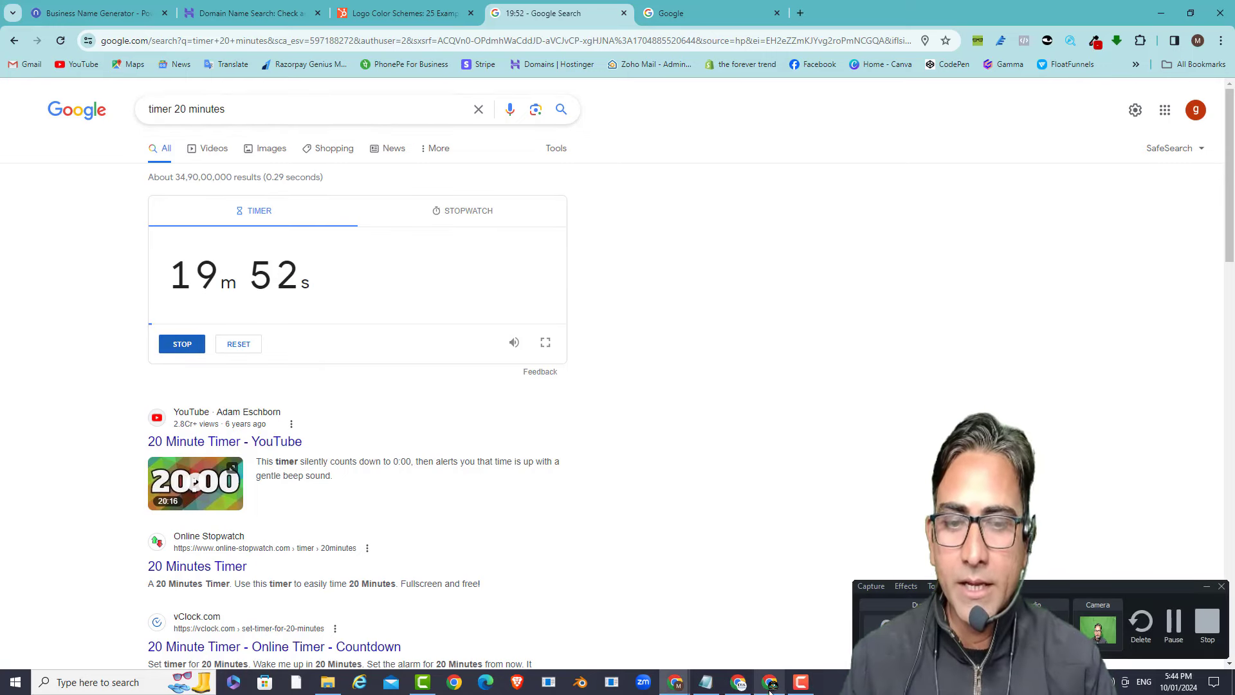
{"action": "mouse_move", "coordinate": [743, 689]}
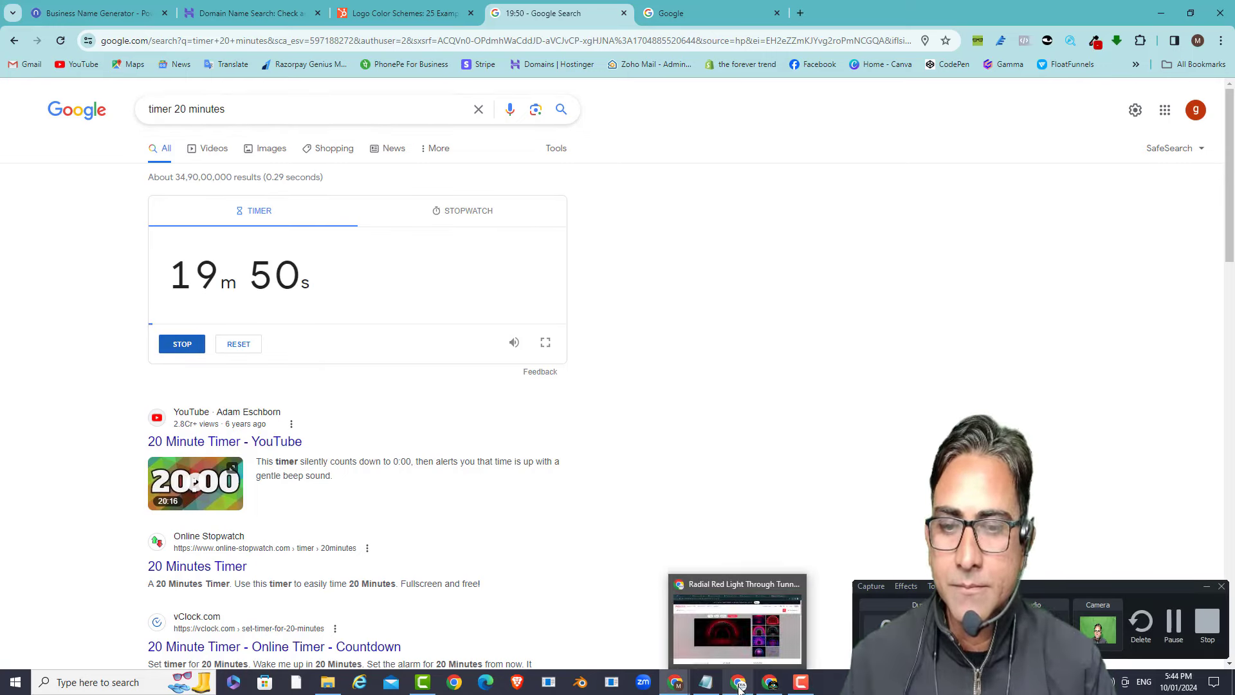
{"action": "mouse_move", "coordinate": [676, 683]}
{"action": "left_click", "coordinate": [646, 656]}
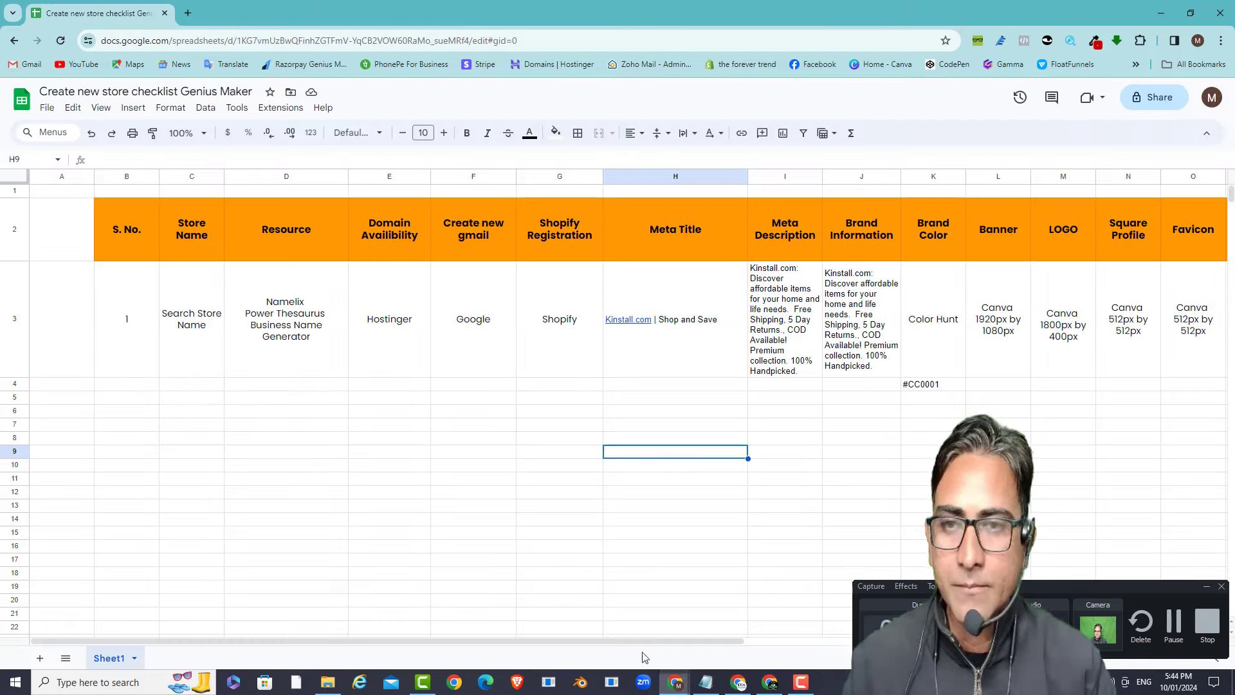
{"action": "left_click", "coordinate": [328, 474]}
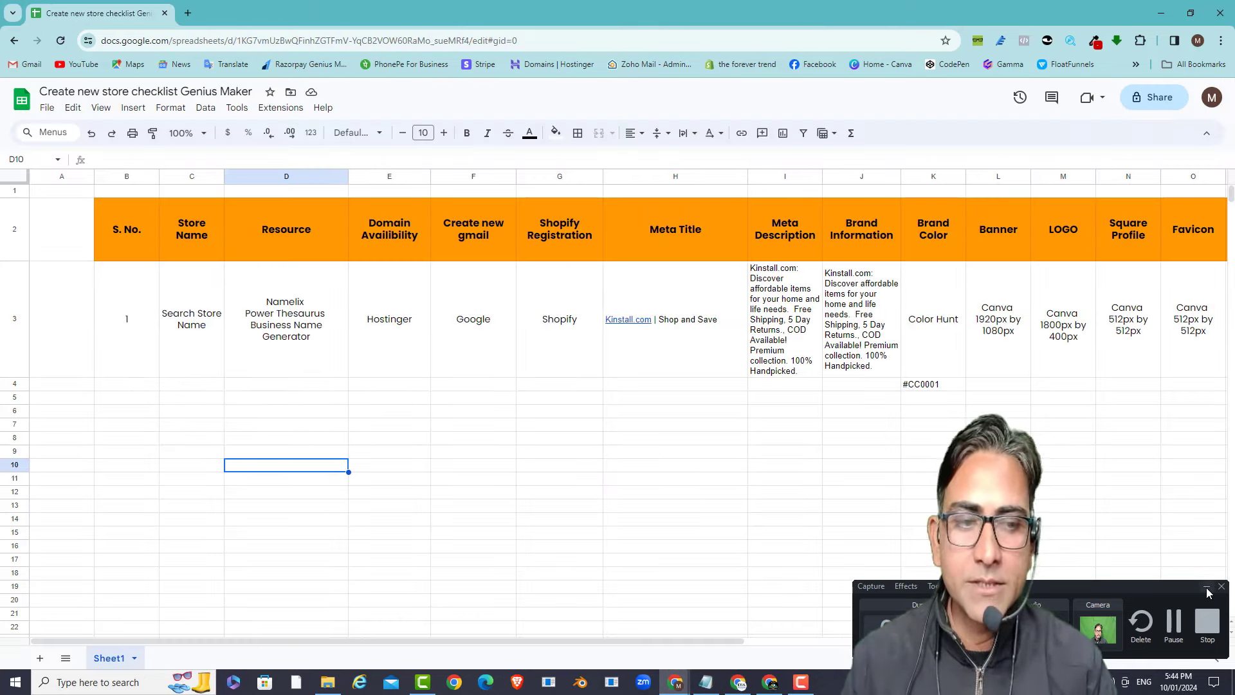
{"action": "left_click", "coordinate": [1208, 588]}
{"action": "left_click", "coordinate": [188, 325]}
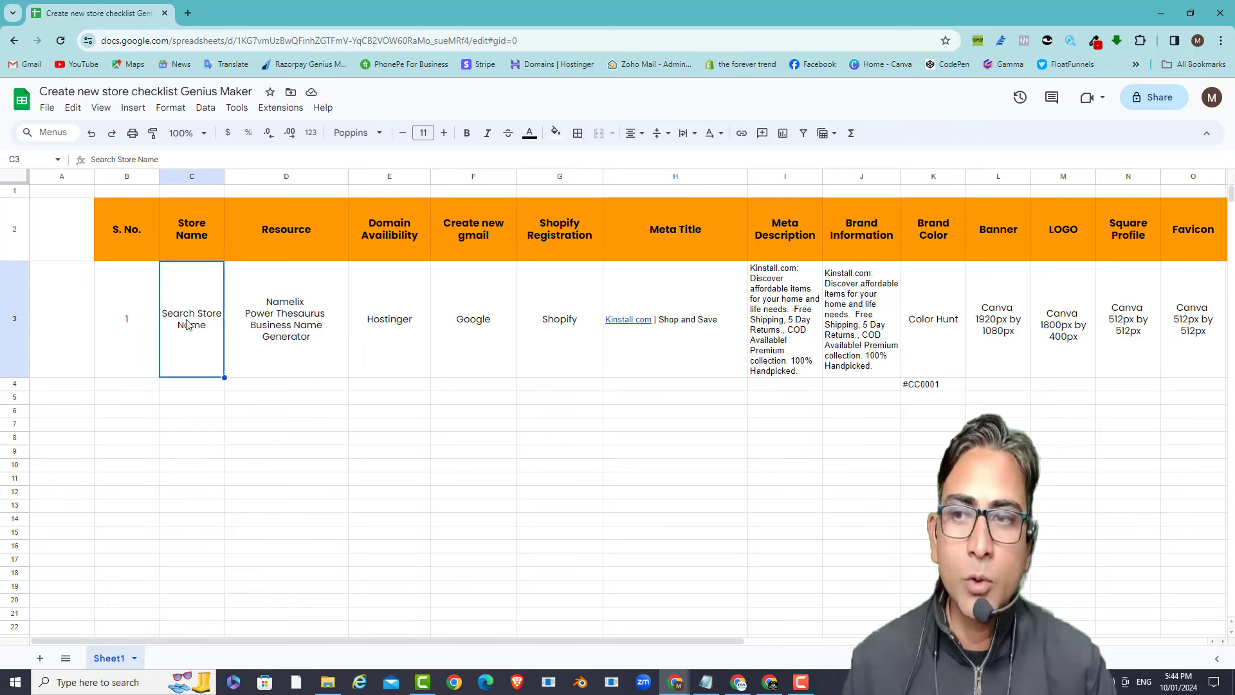
{"action": "left_click", "coordinate": [299, 332]}
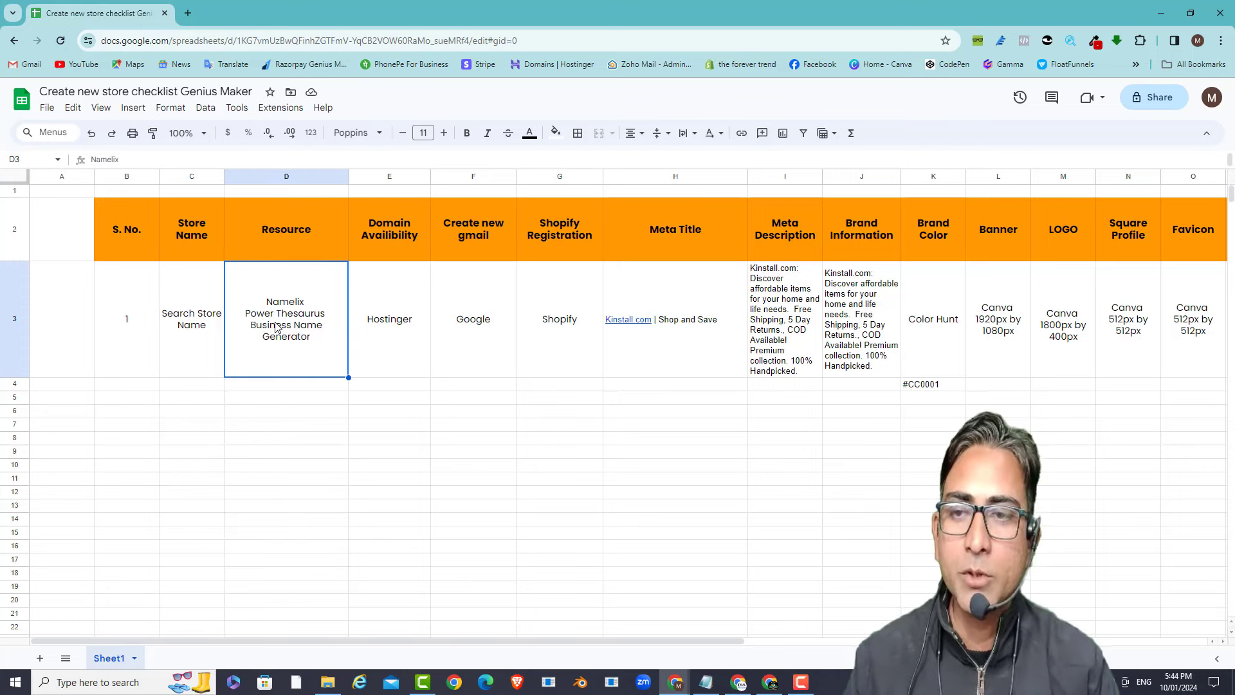
{"action": "left_click", "coordinate": [404, 301]}
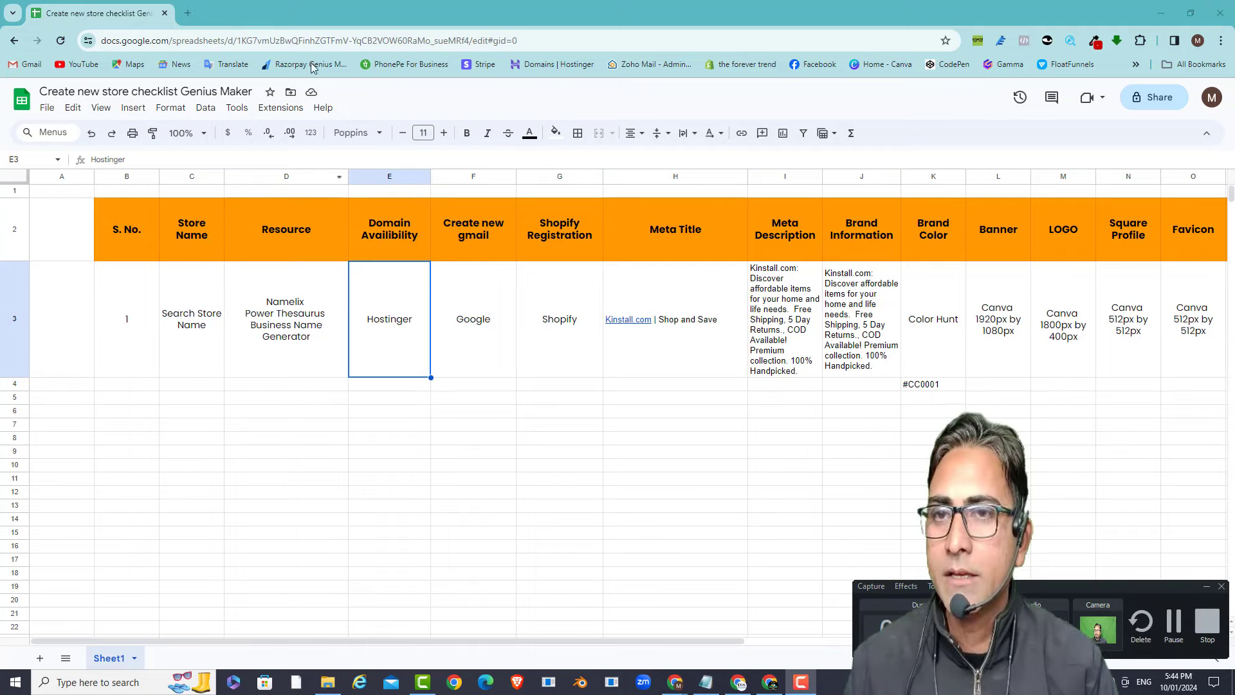
- Browse the generated business names on the Namelix results page for store name ideas
{"action": "mouse_move", "coordinate": [680, 682]}
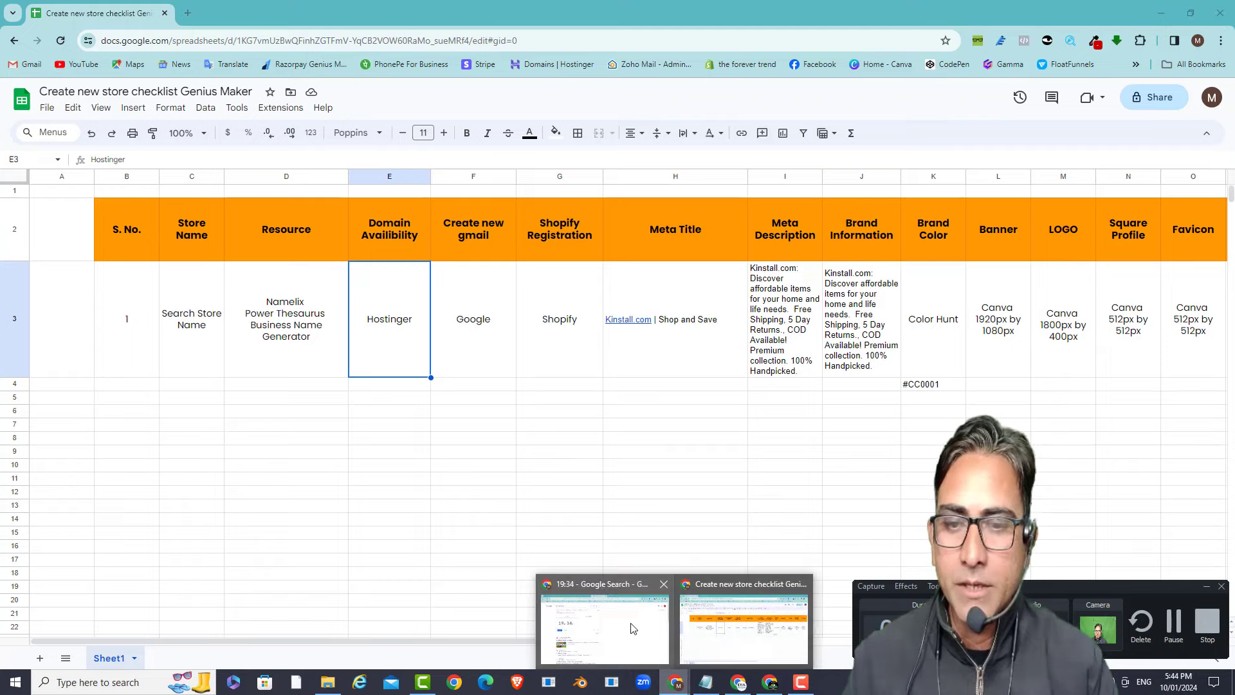
{"action": "left_click", "coordinate": [618, 627]}
{"action": "left_click", "coordinate": [123, 12]}
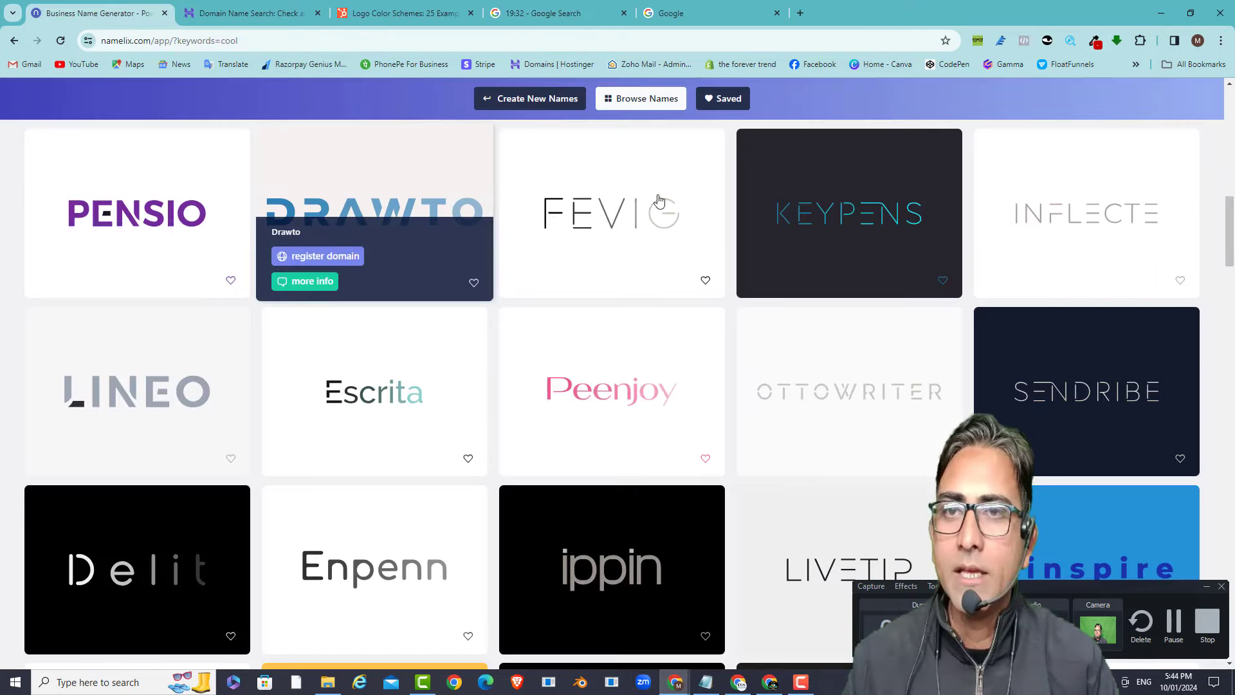
{"action": "left_click", "coordinate": [1206, 587]}
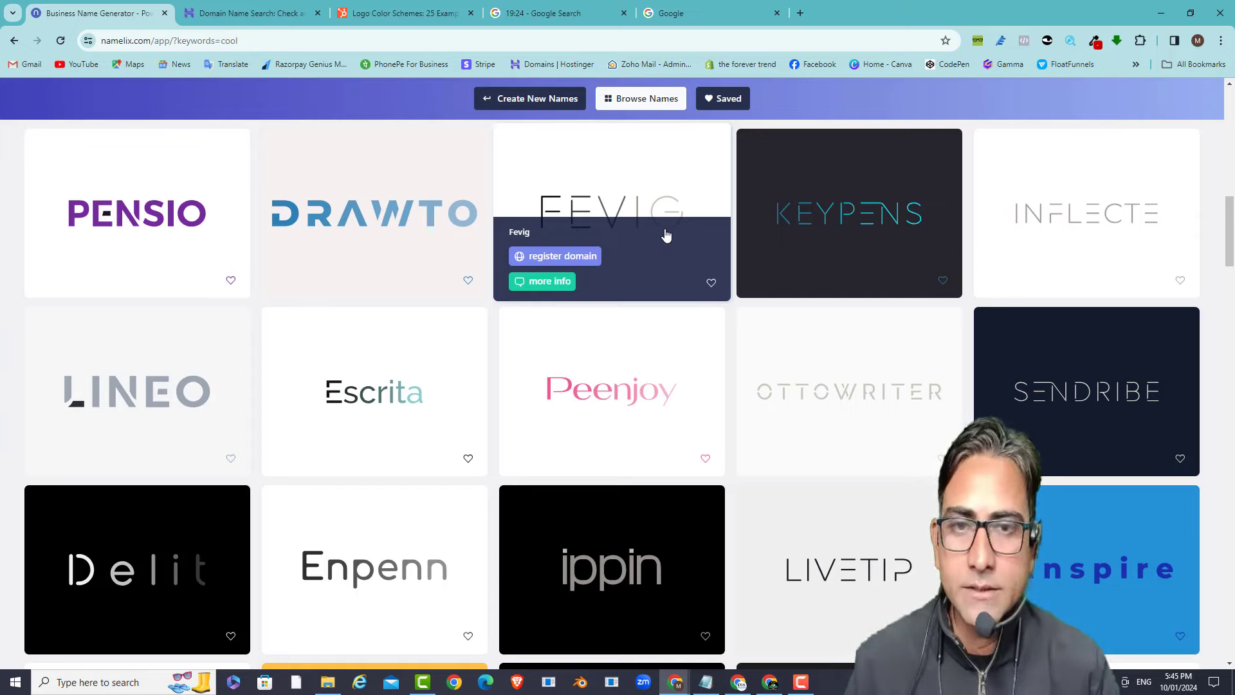
{"action": "scroll", "coordinate": [418, 508], "scroll_direction": "up", "scroll_amount": 1}
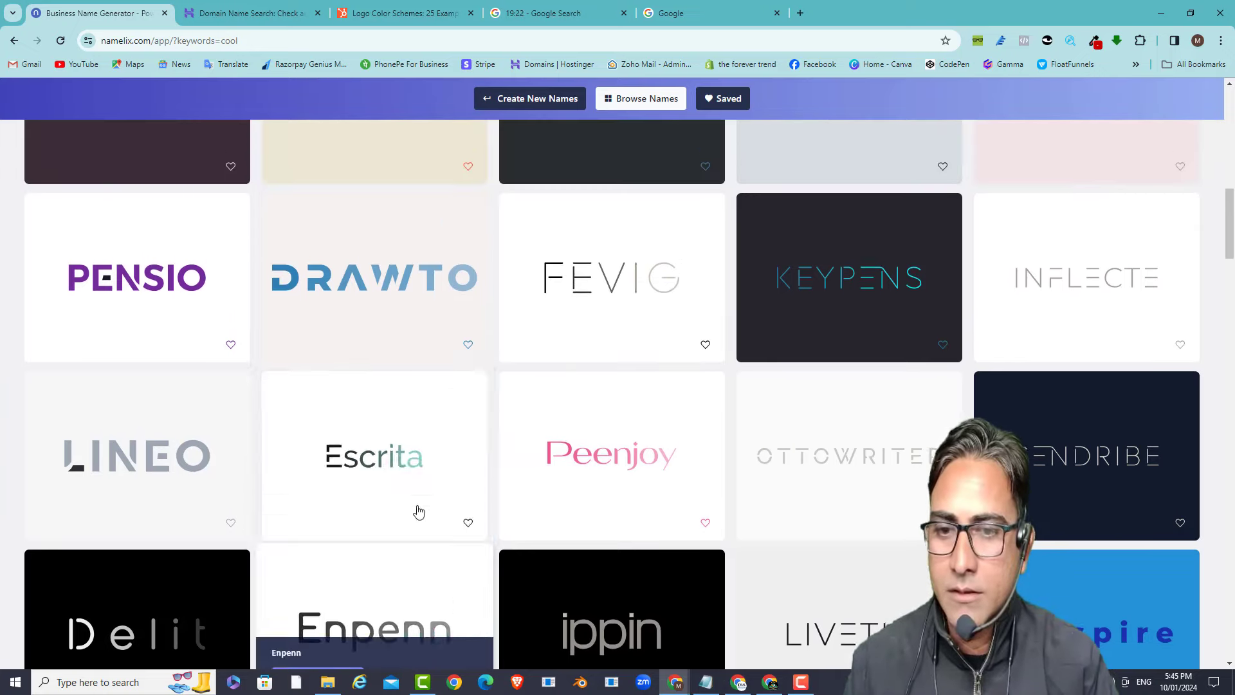
{"action": "scroll", "coordinate": [380, 430], "scroll_direction": "down", "scroll_amount": 3}
{"action": "scroll", "coordinate": [394, 416], "scroll_direction": "down", "scroll_amount": 3}
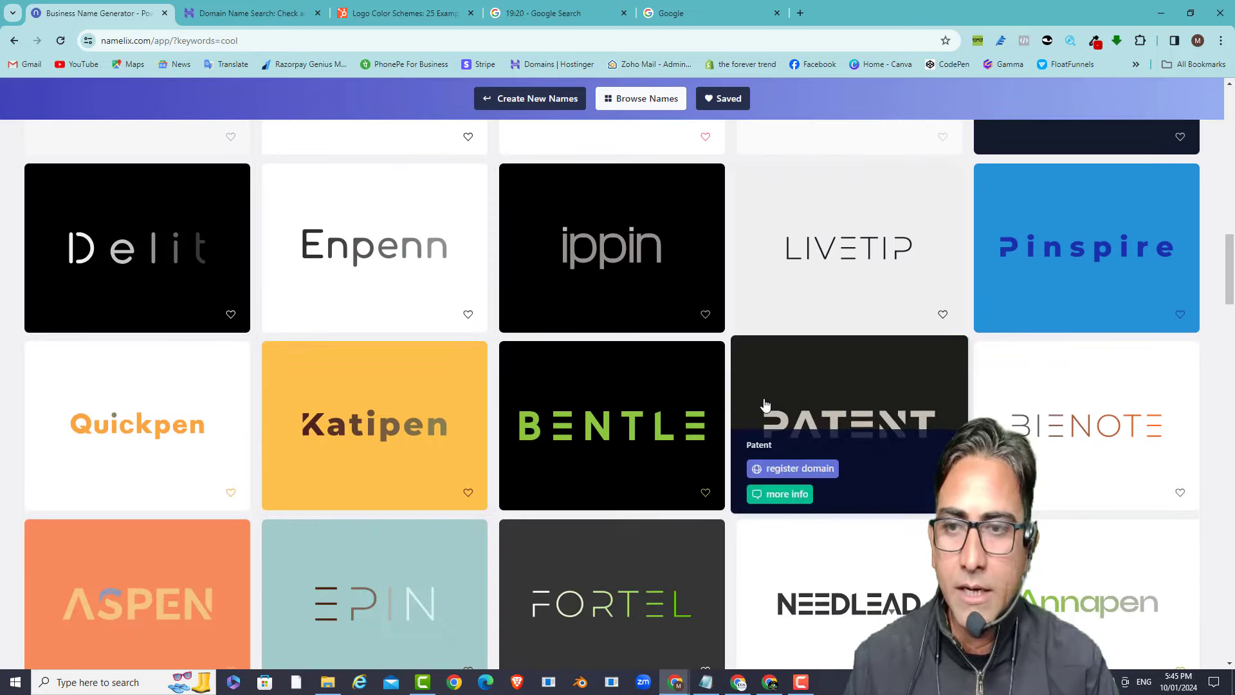
{"action": "scroll", "coordinate": [358, 367], "scroll_direction": "down", "scroll_amount": 3}
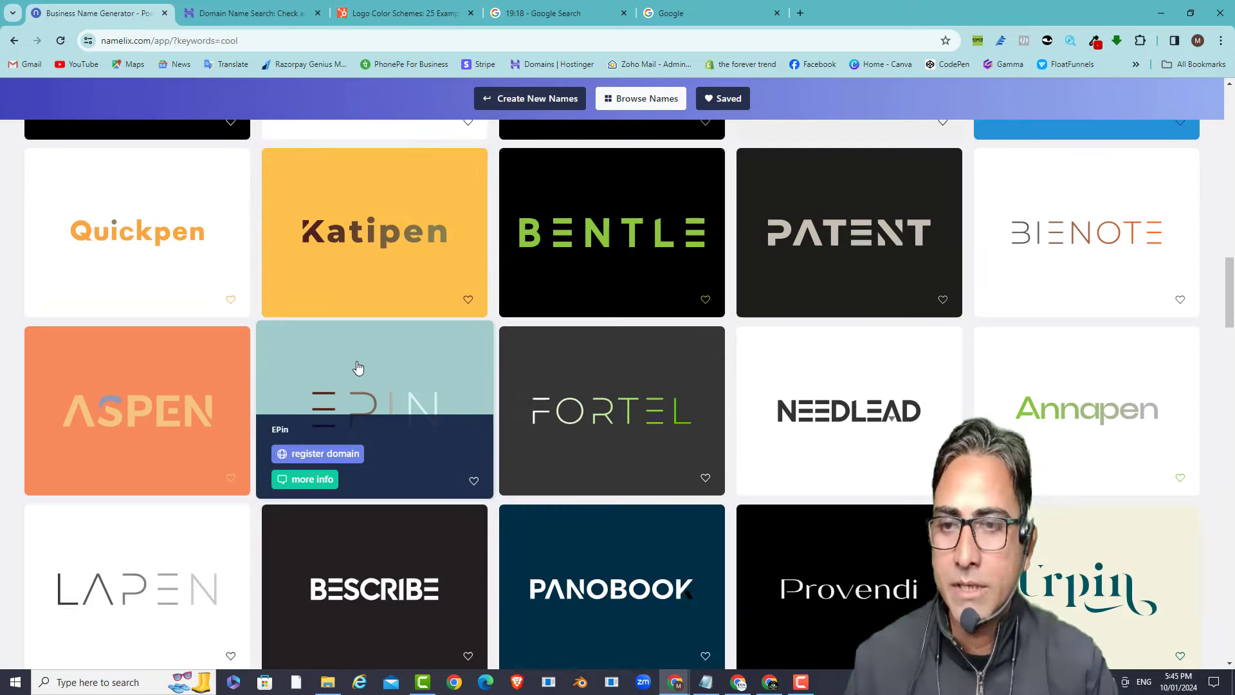
- Check the Hostinger domain search results for the availability of kinstall.com and its alternatives
{"action": "left_click", "coordinate": [245, 13]}
{"action": "scroll", "coordinate": [323, 301], "scroll_direction": "up", "scroll_amount": 5}
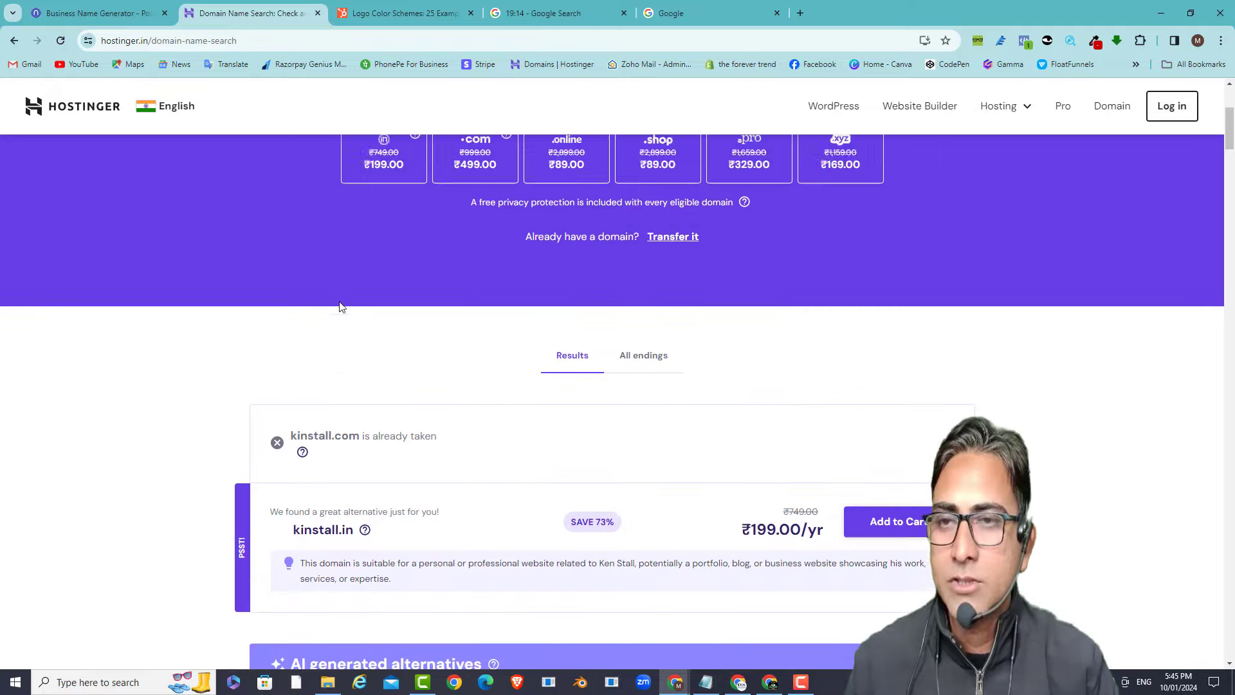
{"action": "scroll", "coordinate": [406, 205], "scroll_direction": "down", "scroll_amount": 3}
{"action": "scroll", "coordinate": [406, 205], "scroll_direction": "down", "scroll_amount": 1}
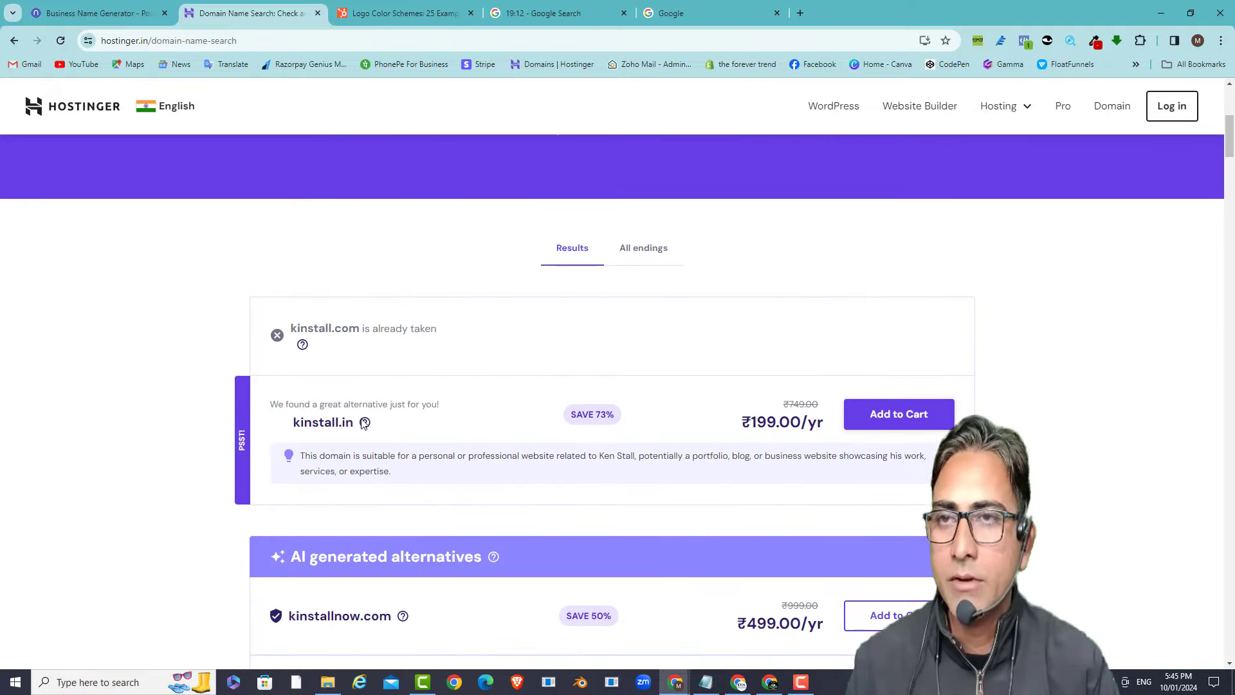
- Copy the signed-in Google account's e-mail address from the account details on the Google home page
{"action": "left_click", "coordinate": [687, 11]}
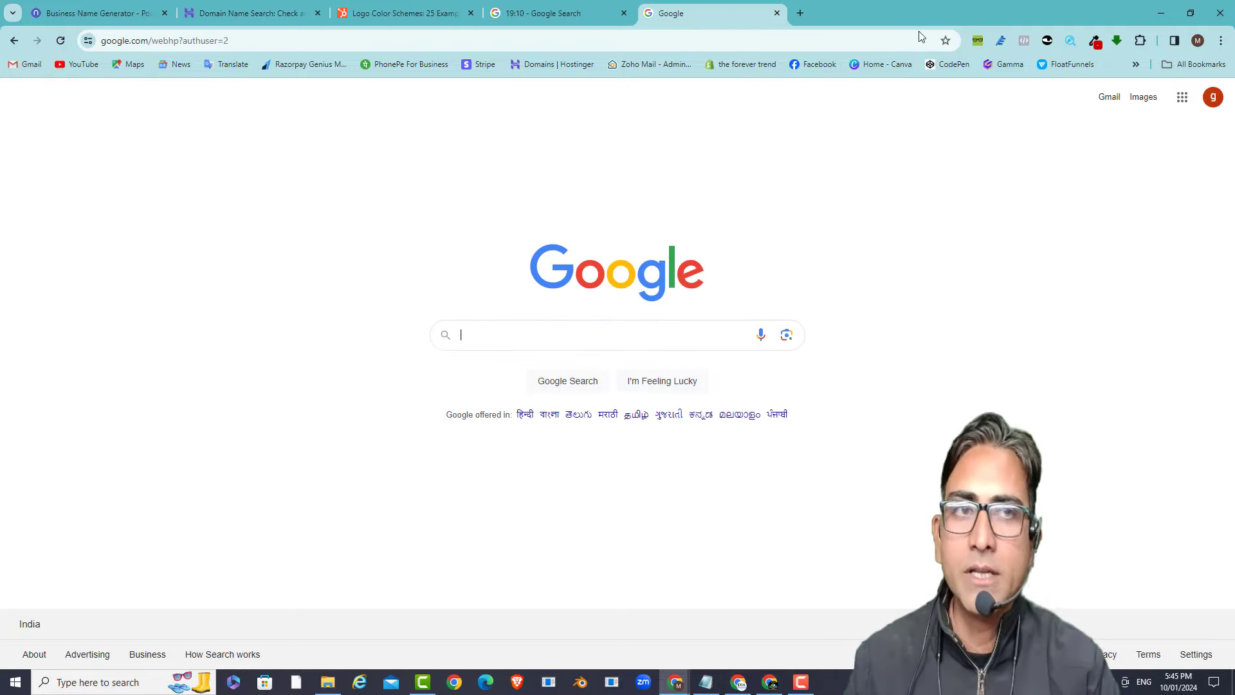
{"action": "left_click", "coordinate": [1212, 99]}
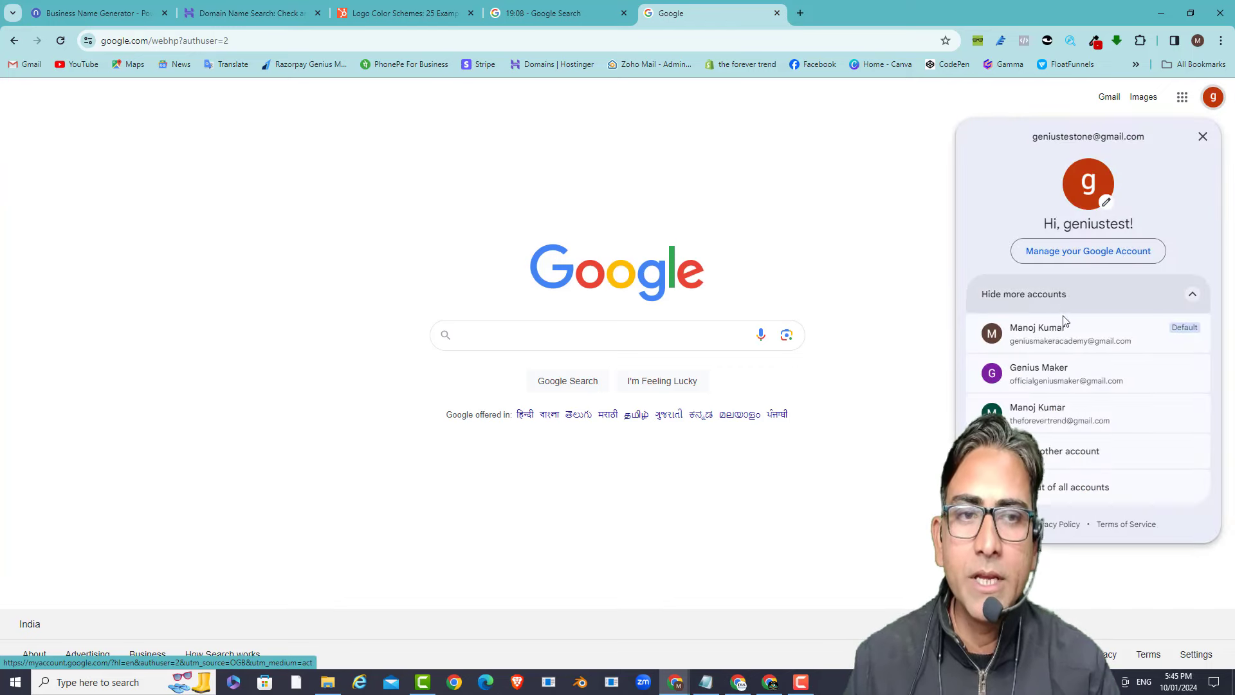
{"action": "triple_click", "coordinate": [1118, 133]}
{"action": "right_click", "coordinate": [1119, 134]}
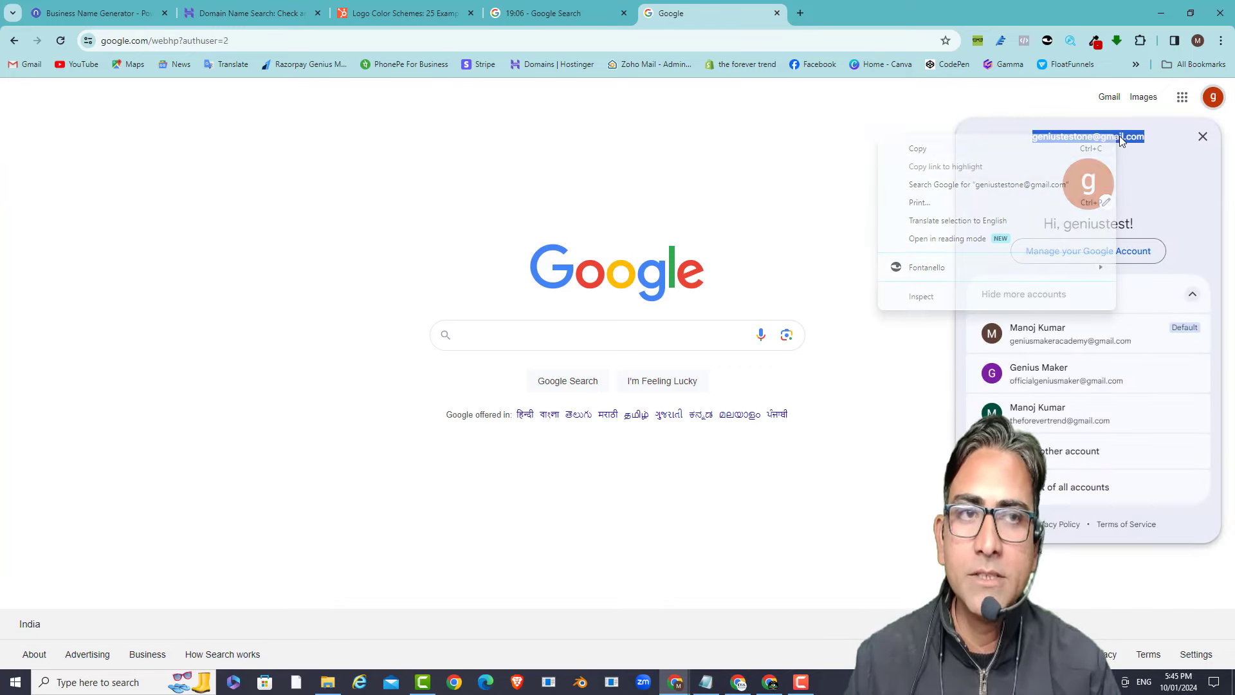
{"action": "left_click", "coordinate": [1074, 153]}
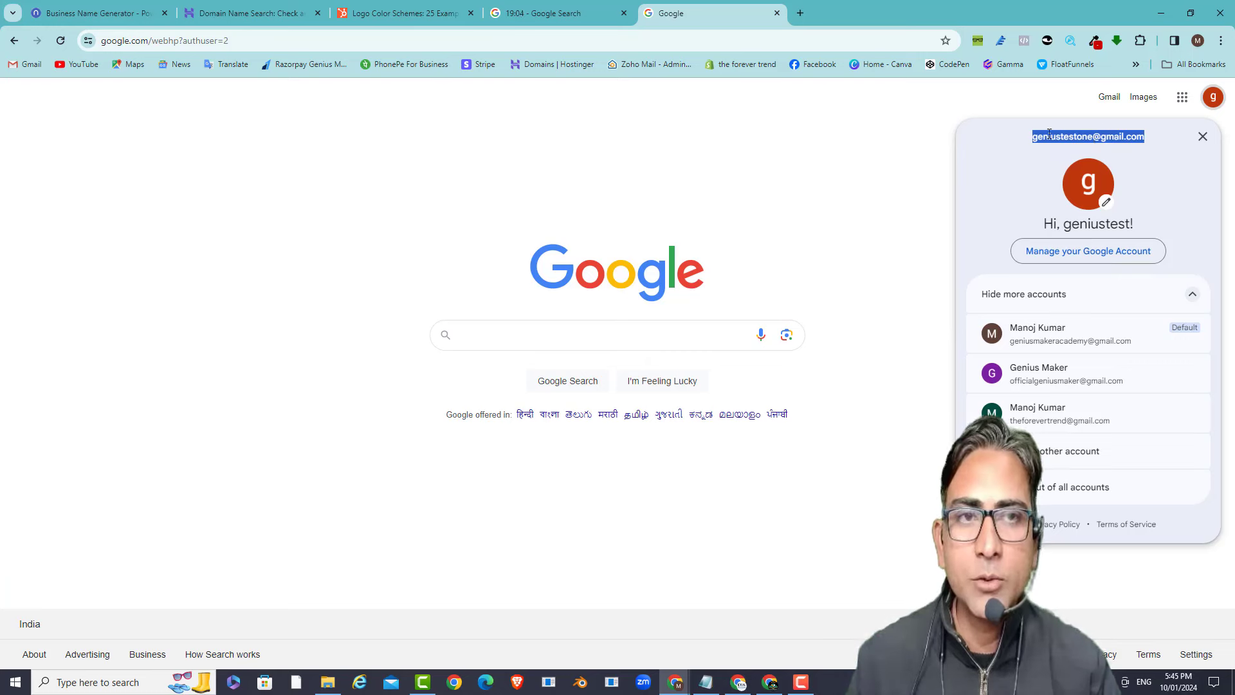
{"action": "left_click", "coordinate": [736, 202]}
- Search Google for shopify and open Shopify's free trial page
{"action": "left_click", "coordinate": [563, 335]}
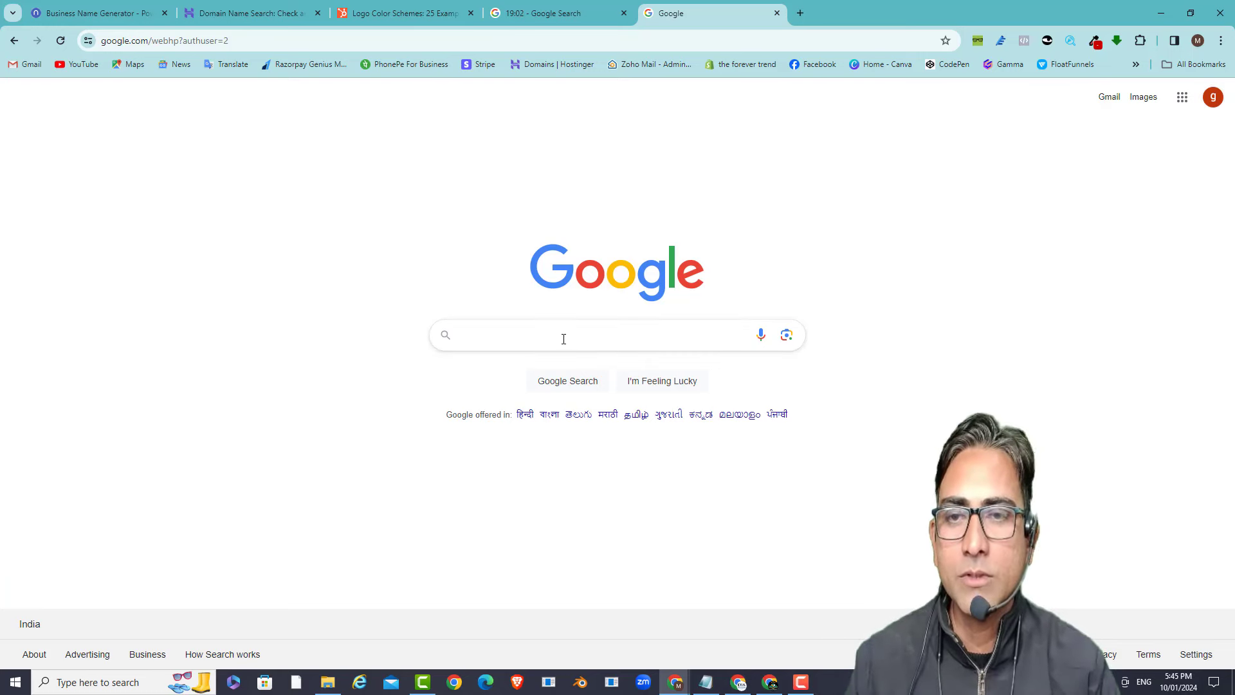
{"action": "type", "text": "shopify"}
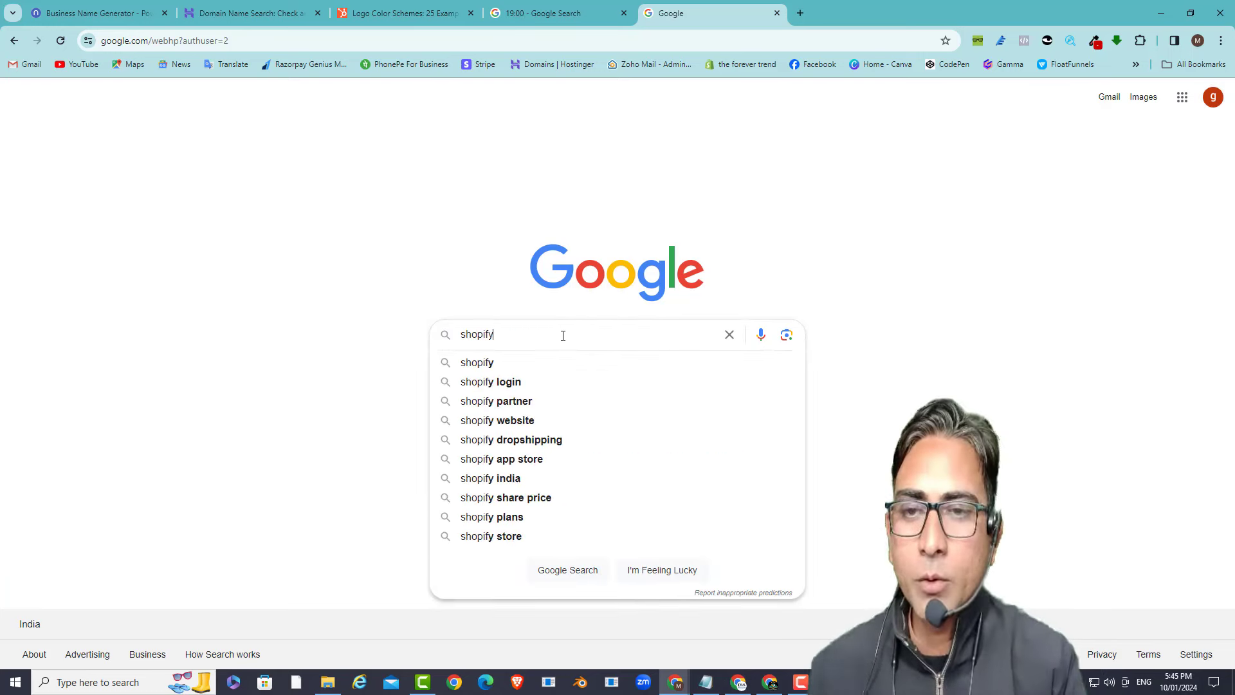
{"action": "key", "text": "Return"}
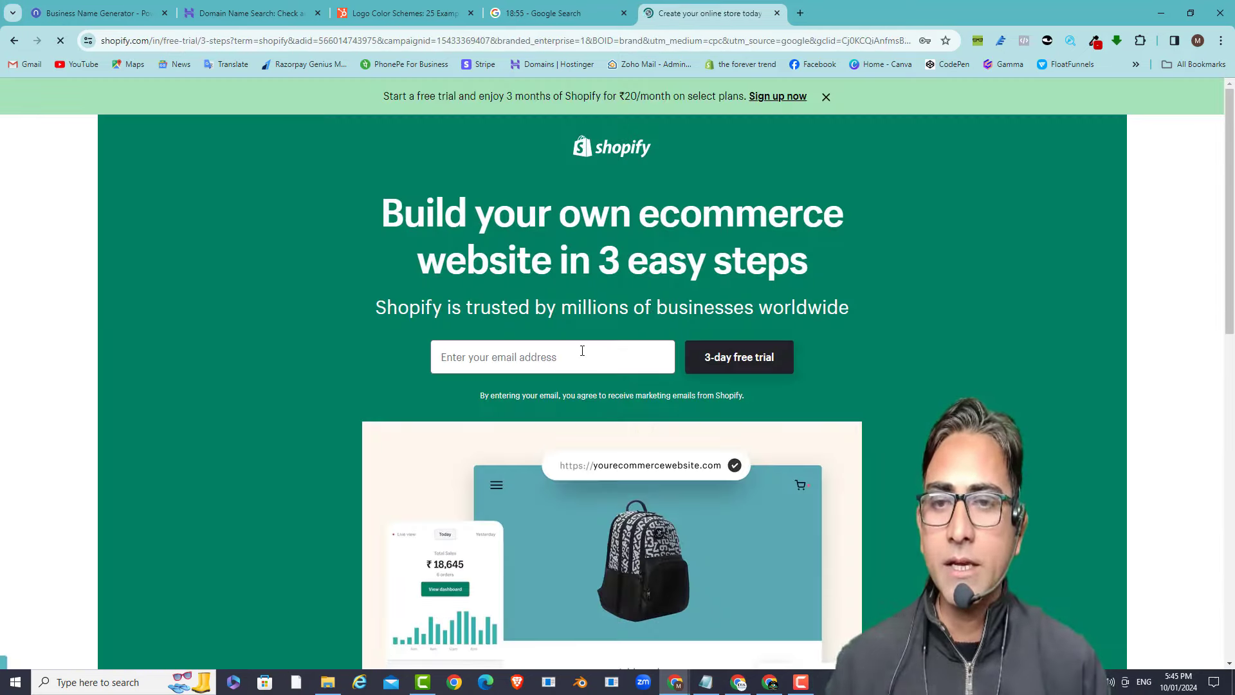
- Fill the trial form with the saved account e-mail and append the tag +kinstall after the address
{"action": "left_click", "coordinate": [569, 347]}
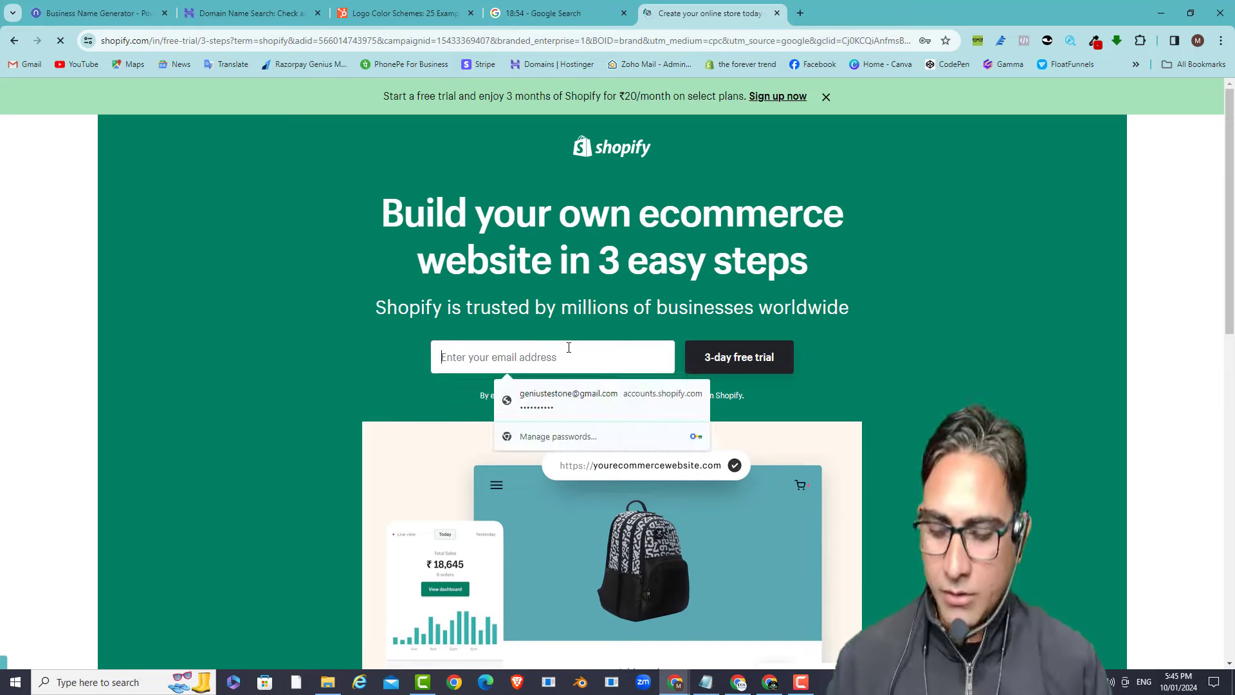
{"action": "left_click", "coordinate": [569, 397]}
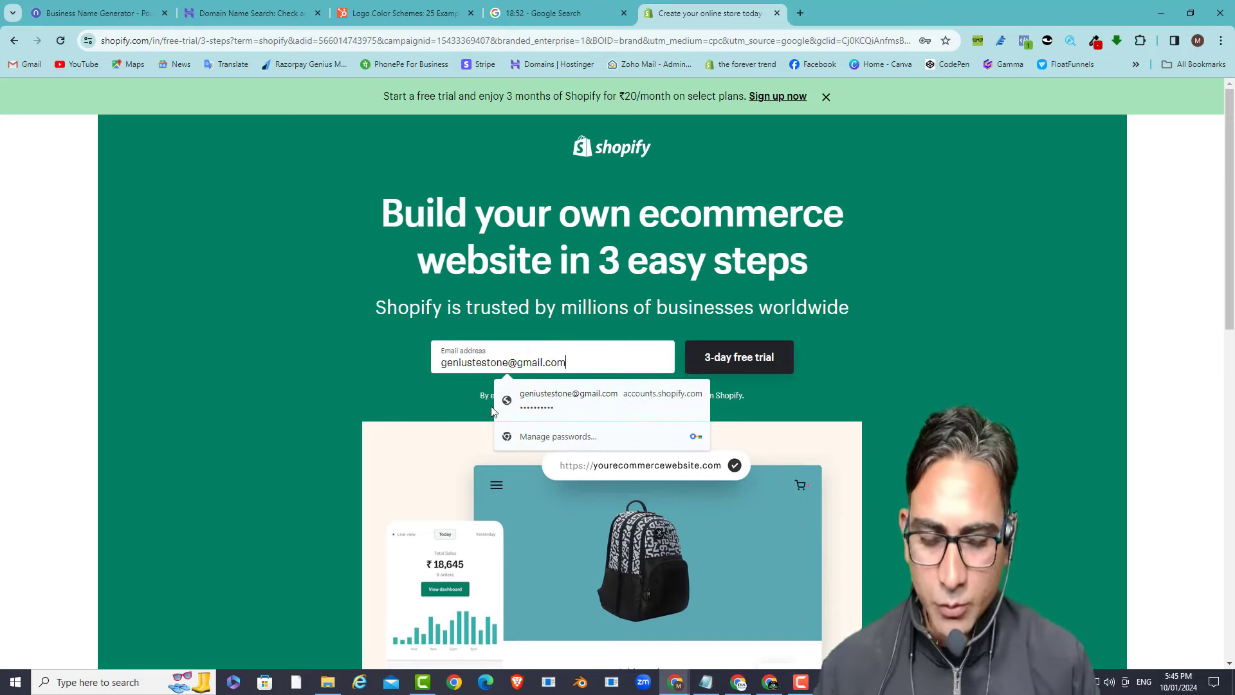
{"action": "type", "text": "+"}
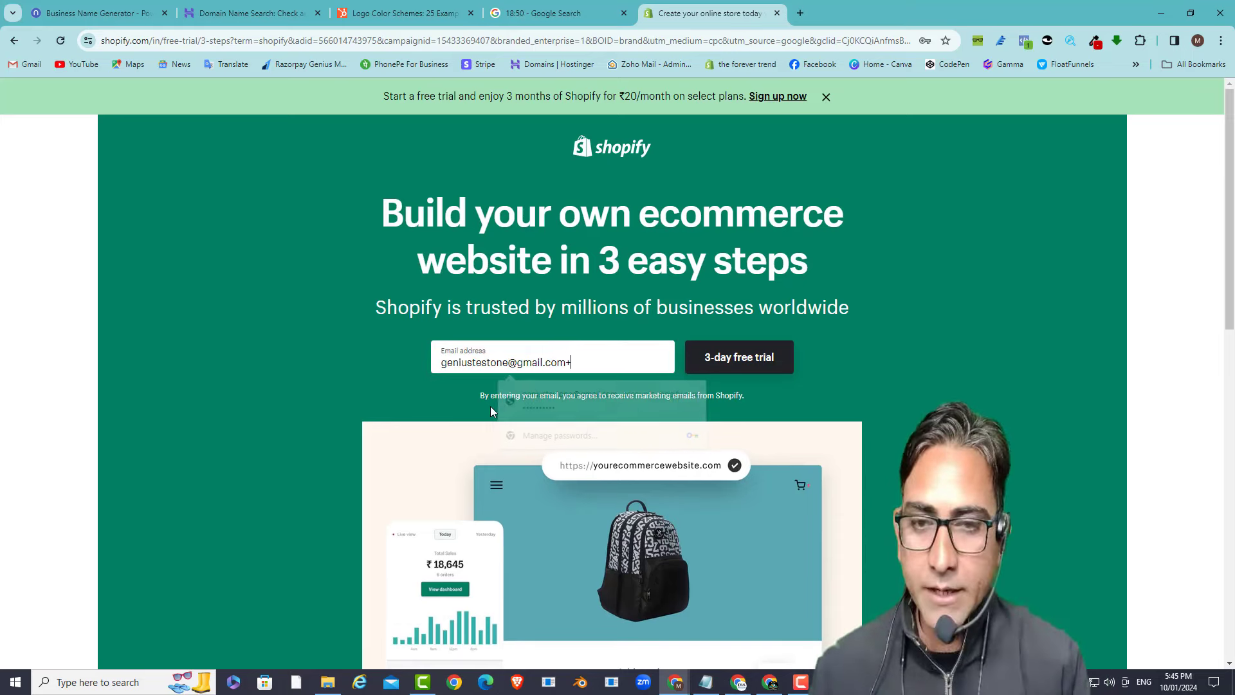
{"action": "key", "text": "BackSpace"}
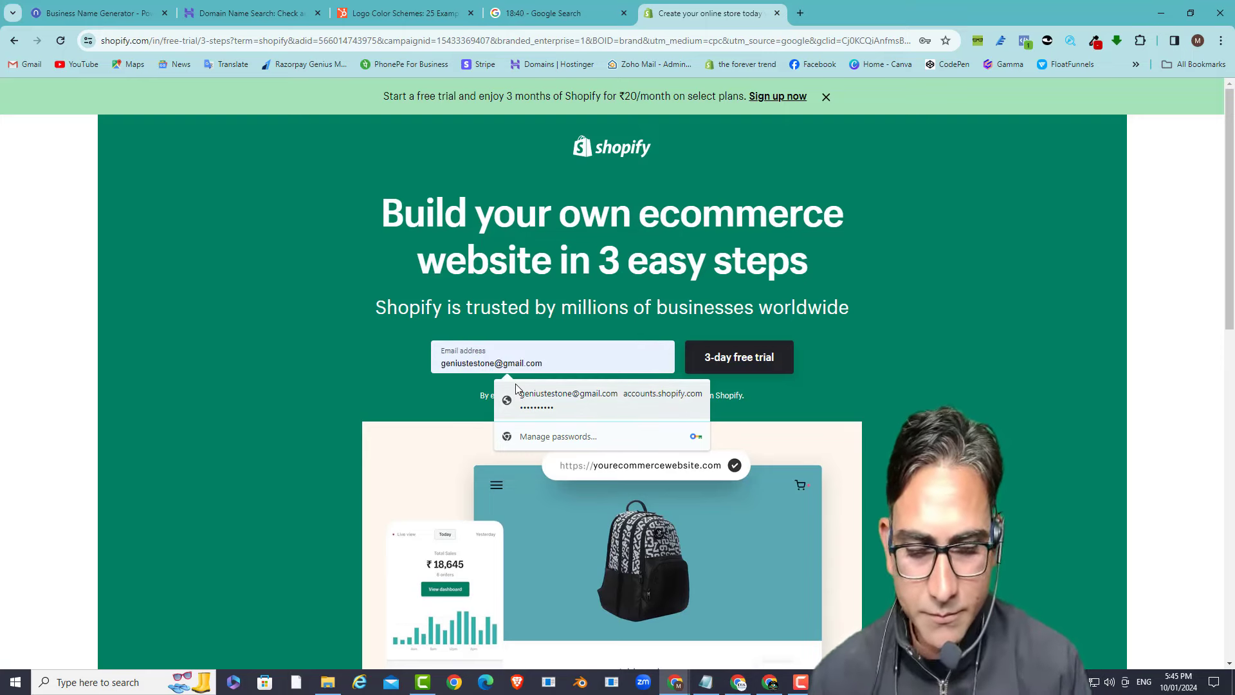
{"action": "left_click", "coordinate": [516, 389]}
{"action": "type", "text": "+"}
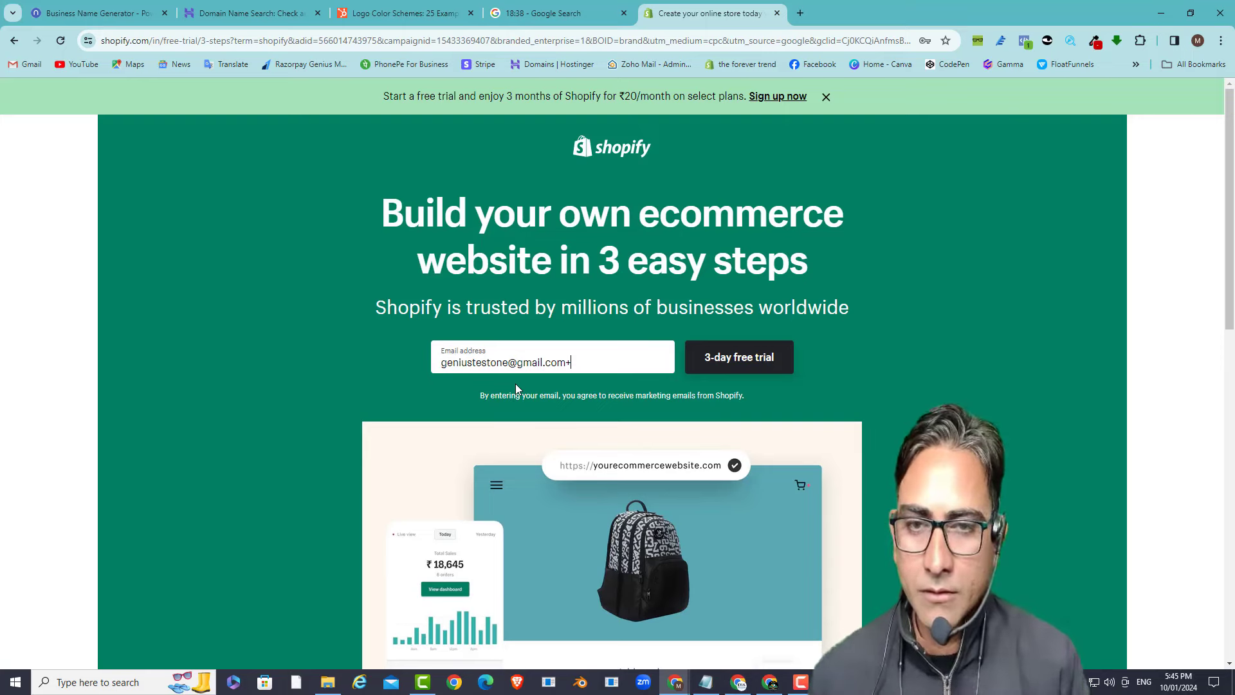
{"action": "type", "text": "kinstall"}
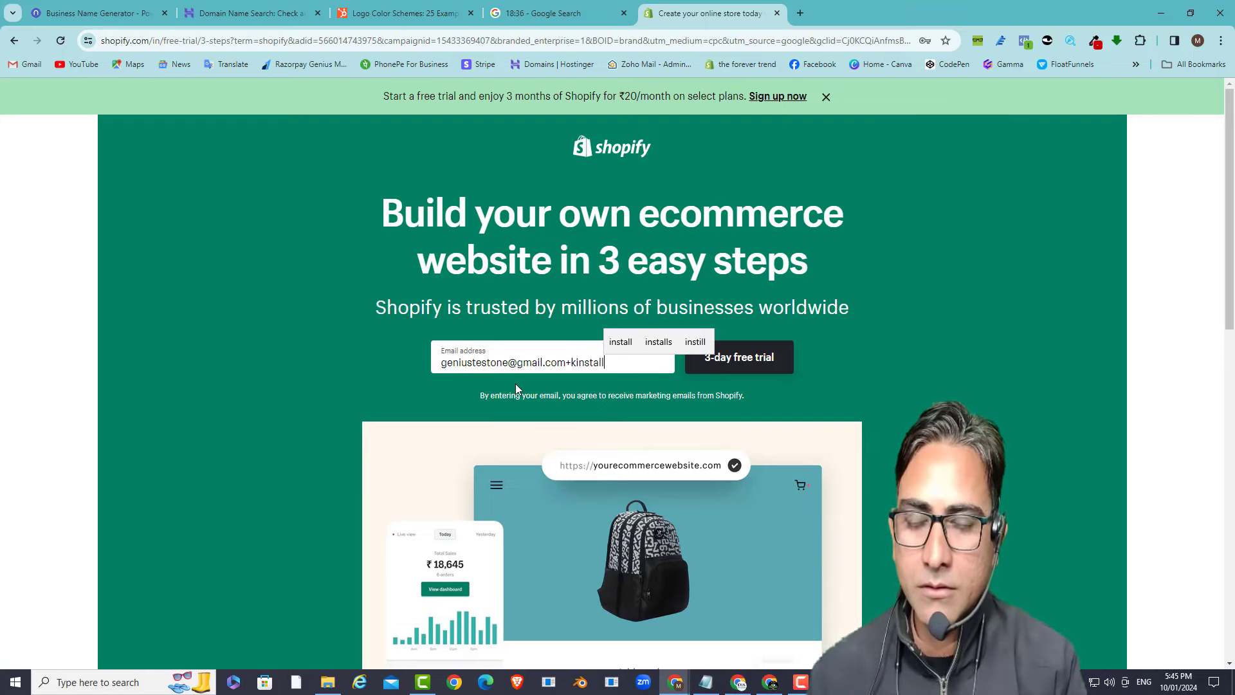
- Move the +kinstall tag in front of the e-mail's @ sign and start the 3-day free trial
{"action": "key", "text": "shift+Left"}
{"action": "key", "text": "shift+Left"}
{"action": "key", "text": "shift+Left"}
{"action": "key", "text": "shift+Left"}
{"action": "key", "text": "shift+Left"}
{"action": "key", "text": "shift+Left"}
{"action": "key", "text": "shift+Left"}
{"action": "key", "text": "shift+Left"}
{"action": "key", "text": "shift+Left"}
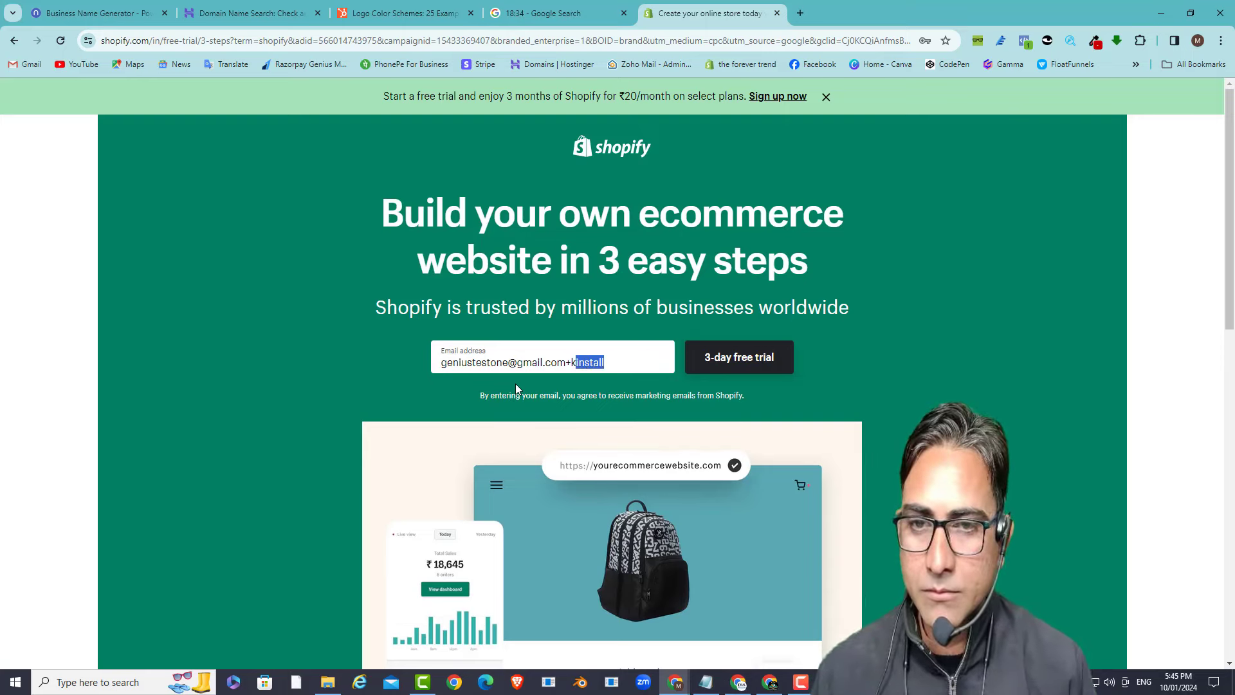
{"action": "key", "text": "BackSpace"}
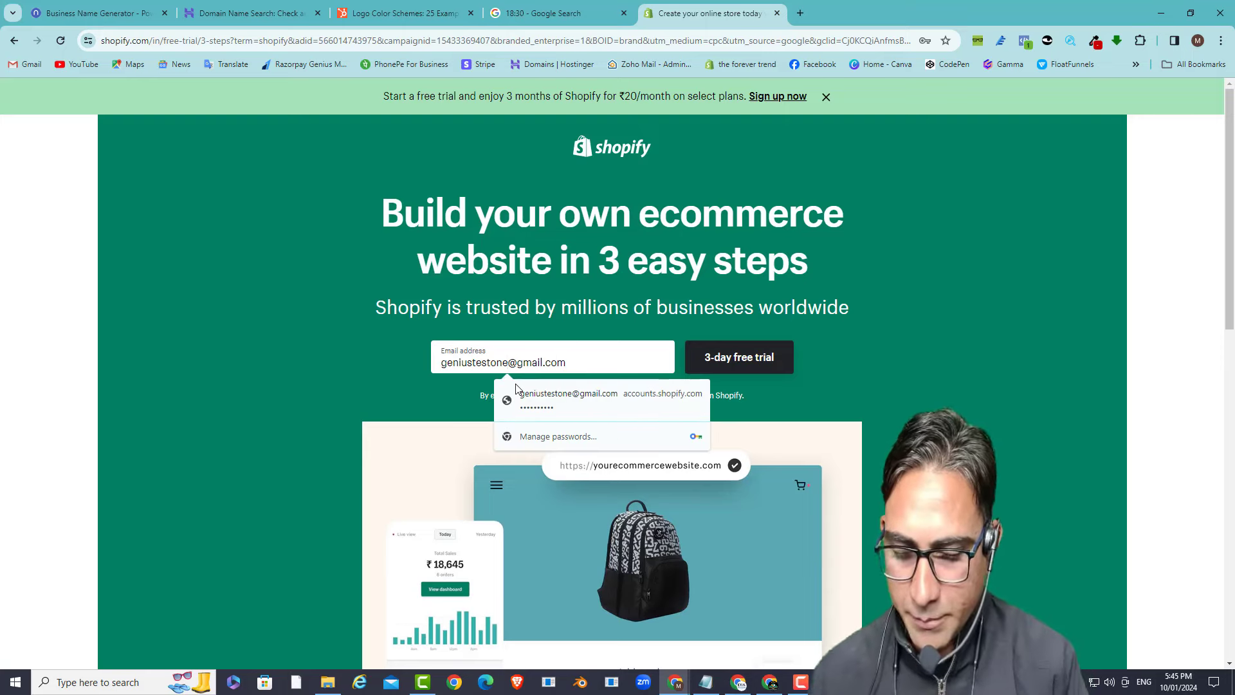
{"action": "key", "text": "ctrl+z"}
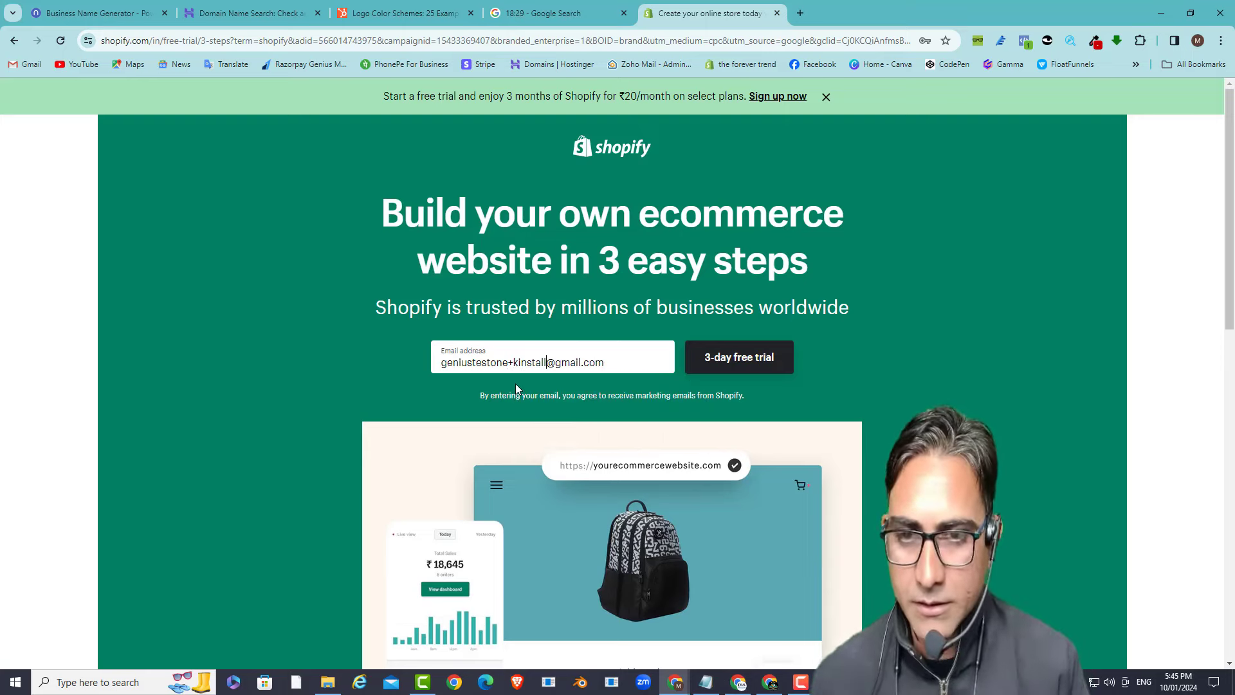
{"action": "left_click", "coordinate": [712, 362]}
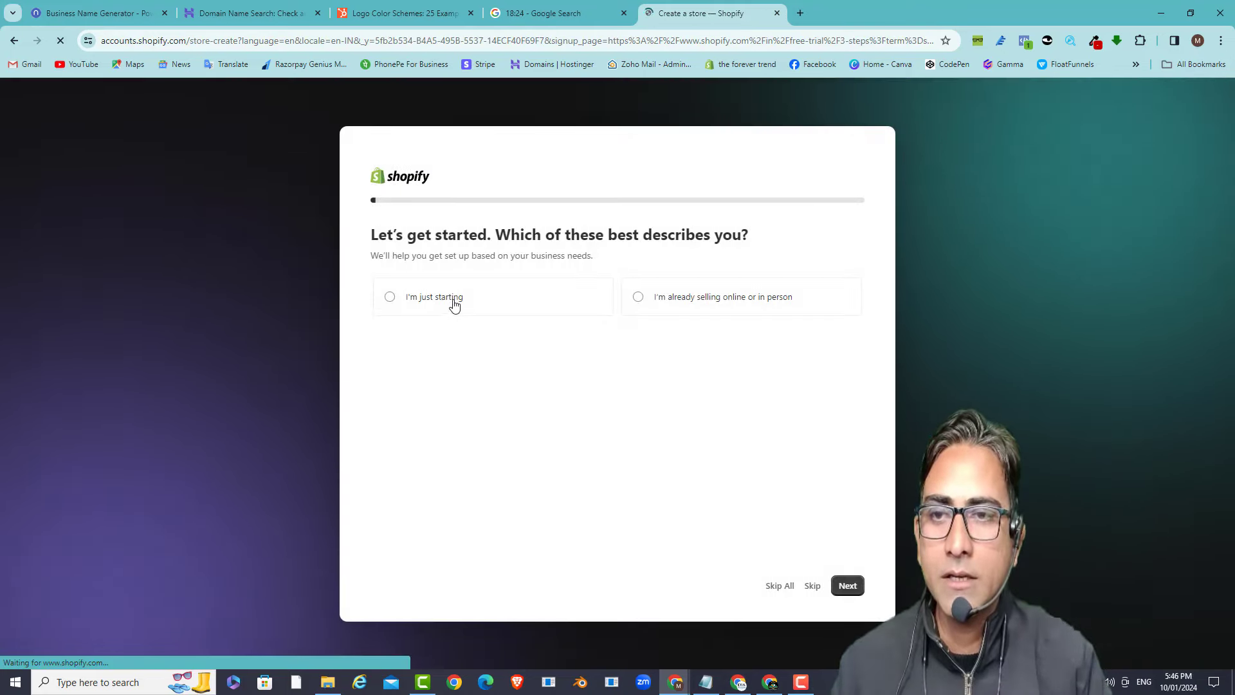
- Answer the store setup questions with "I'm just starting" and selling through "An online store"
{"action": "left_click", "coordinate": [451, 302]}
{"action": "left_click", "coordinate": [848, 586]}
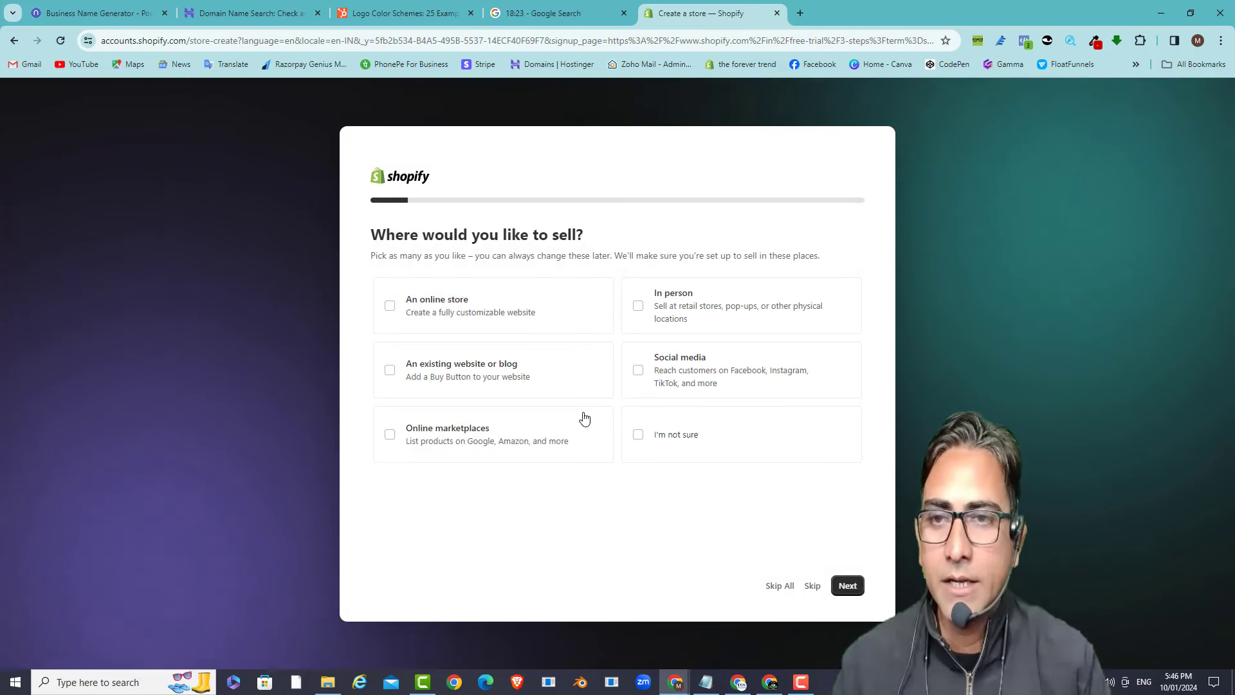
{"action": "left_click", "coordinate": [482, 325]}
{"action": "left_click", "coordinate": [848, 585]}
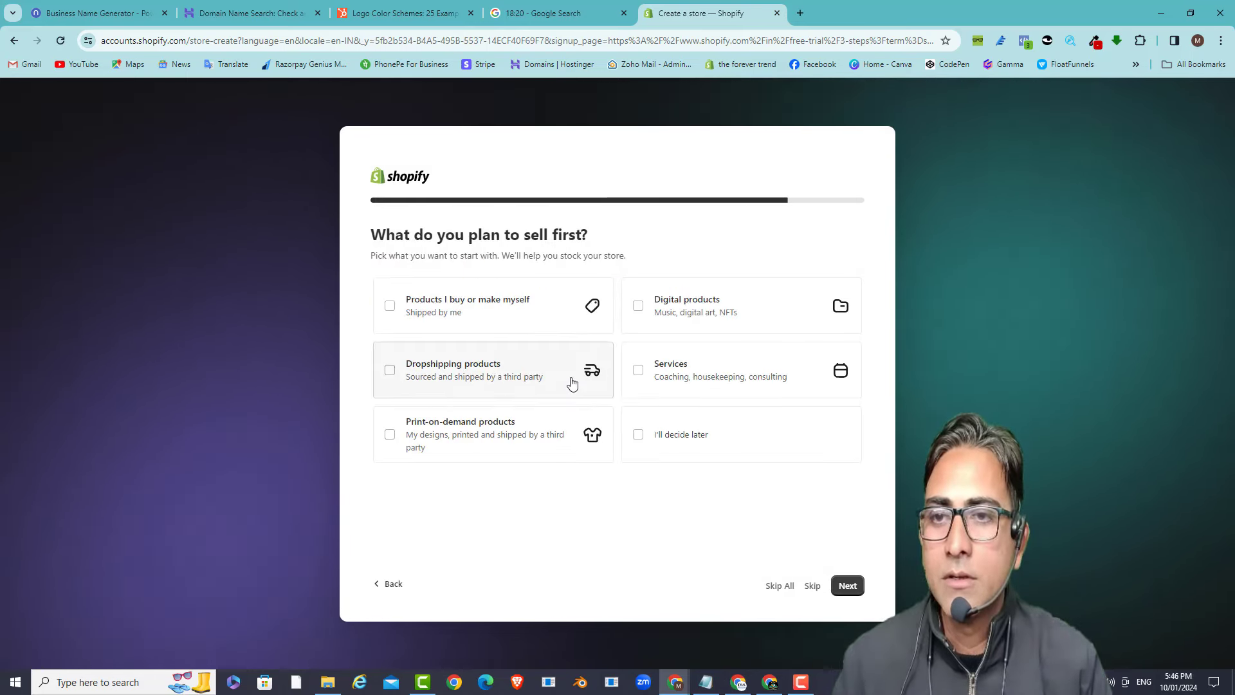
- Choose self-made products, dropshipping products and print-on-demand products as what to sell first, and continue to account creation
{"action": "left_click", "coordinate": [495, 322]}
{"action": "left_click", "coordinate": [469, 376]}
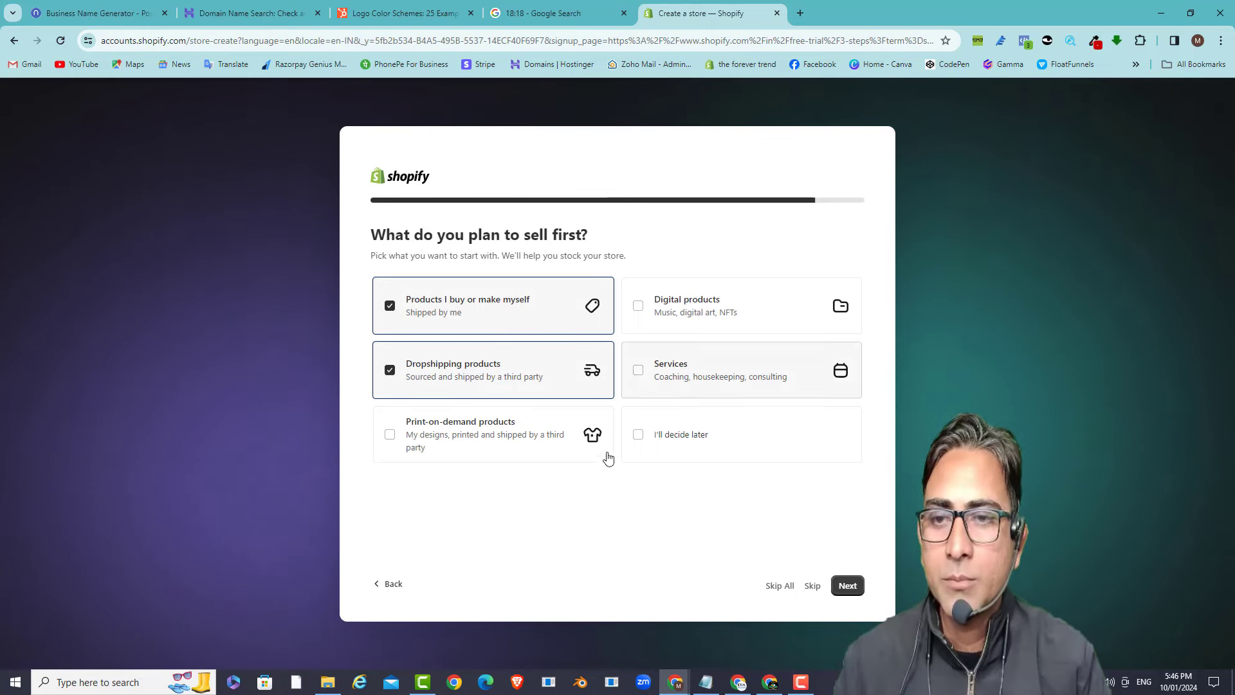
{"action": "left_click", "coordinate": [489, 440]}
{"action": "left_click", "coordinate": [848, 586]}
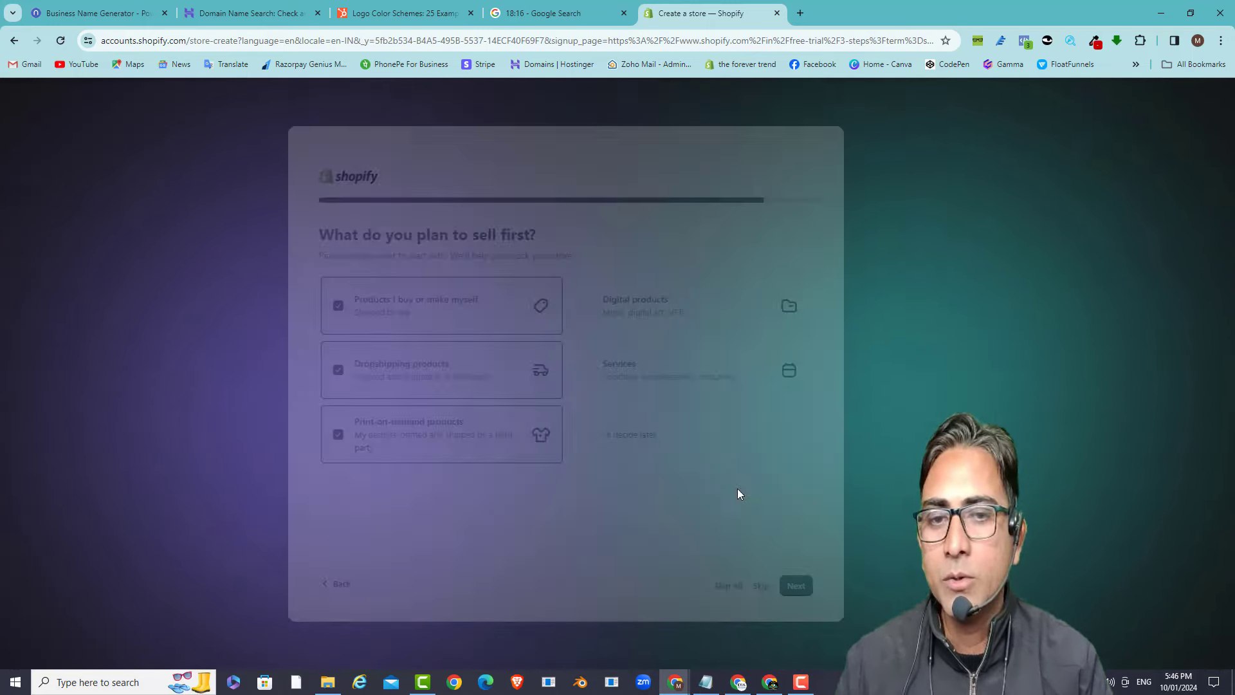
{"action": "left_click", "coordinate": [732, 464]}
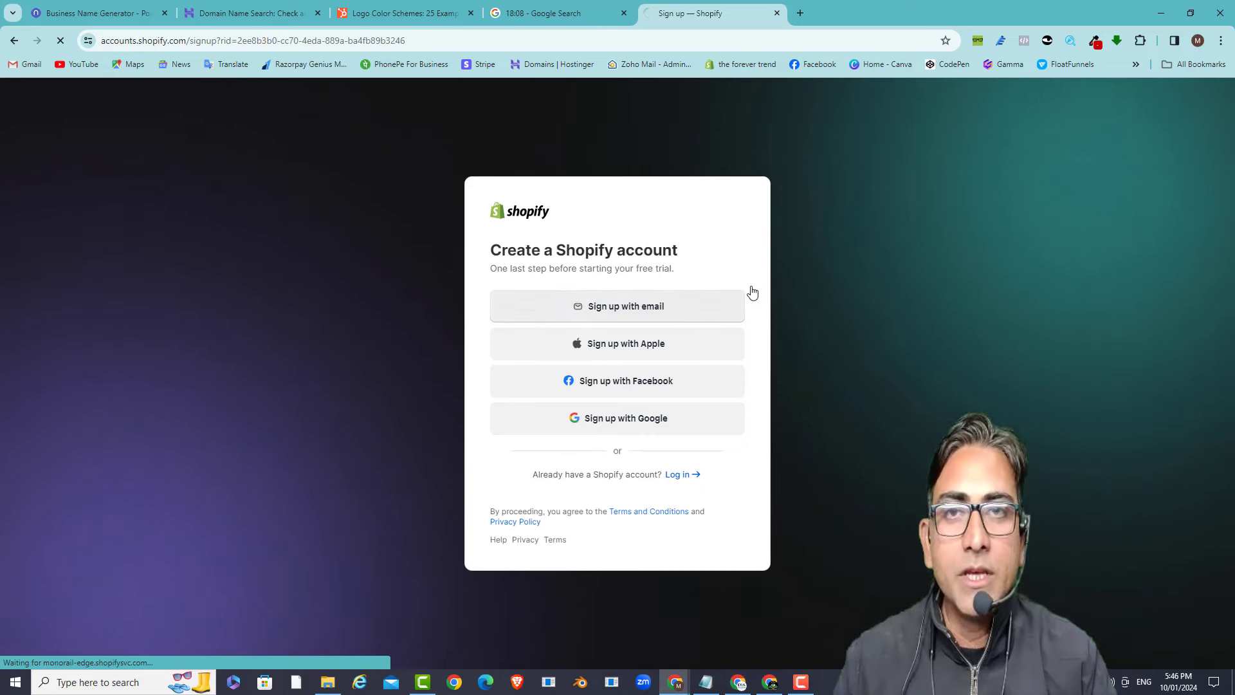
- Choose to sign up with email, paste +kinstall into the email field and select that text for replacement
{"action": "left_click", "coordinate": [749, 296]}
{"action": "left_click", "coordinate": [567, 332]}
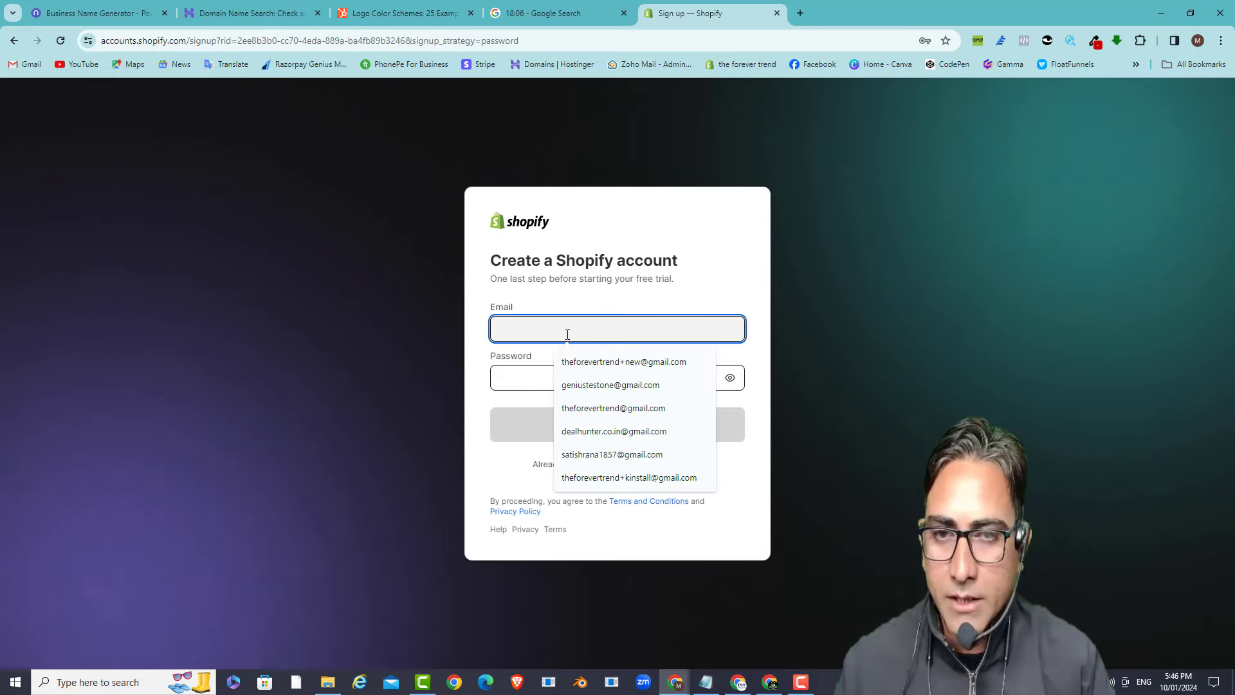
{"action": "key", "text": "ctrl+v"}
{"action": "left_click_drag", "start_coordinate": [536, 329], "coordinate": [461, 339]}
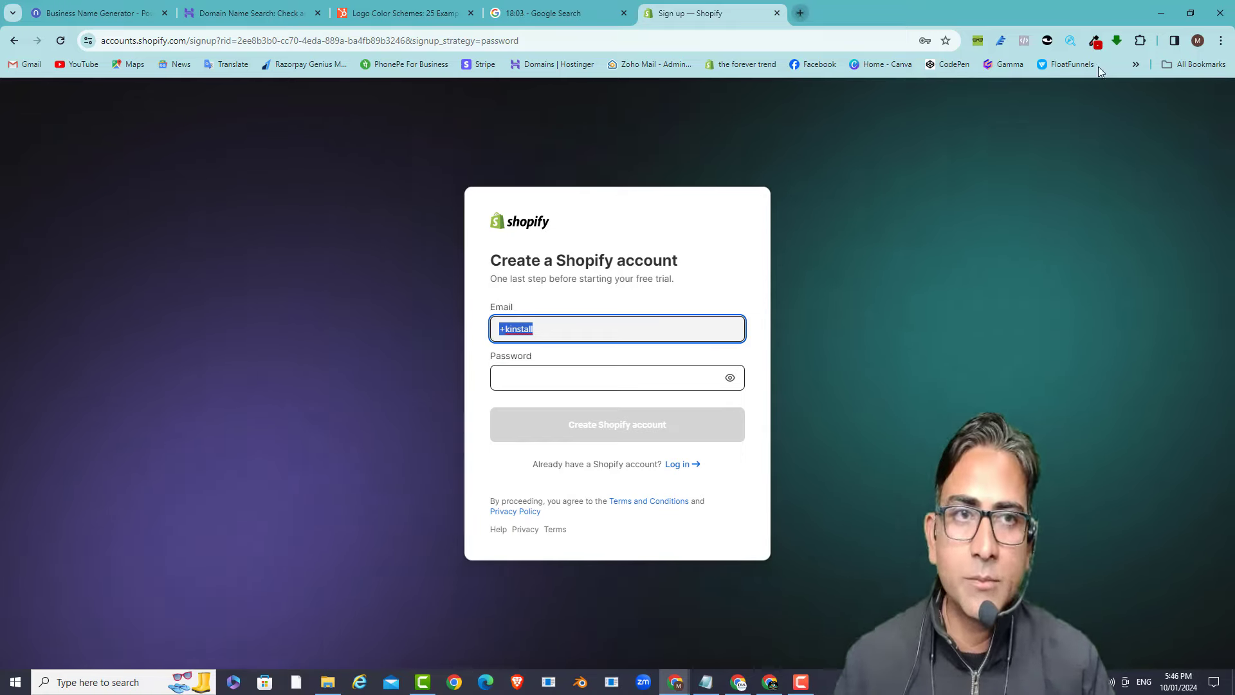
- Switch Google to the test account in a new browser tab and copy that account's e-mail address
{"action": "left_click", "coordinate": [801, 12]}
{"action": "left_click", "coordinate": [1213, 97]}
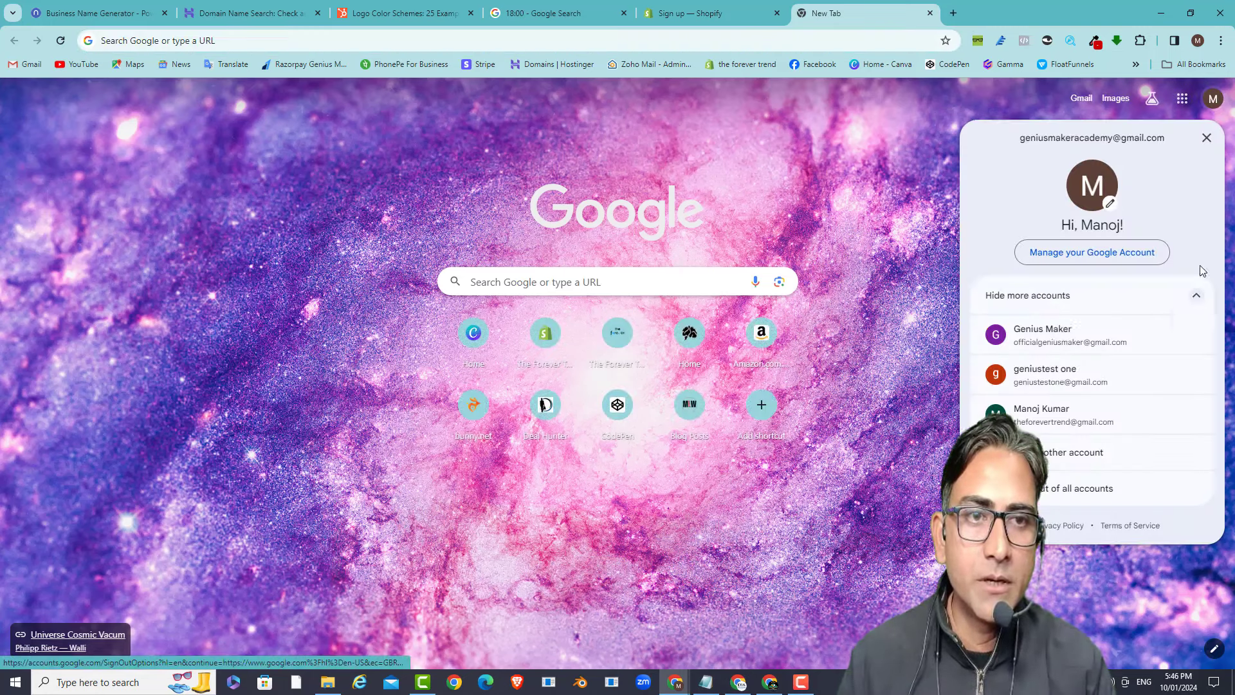
{"action": "left_click", "coordinate": [1054, 374]}
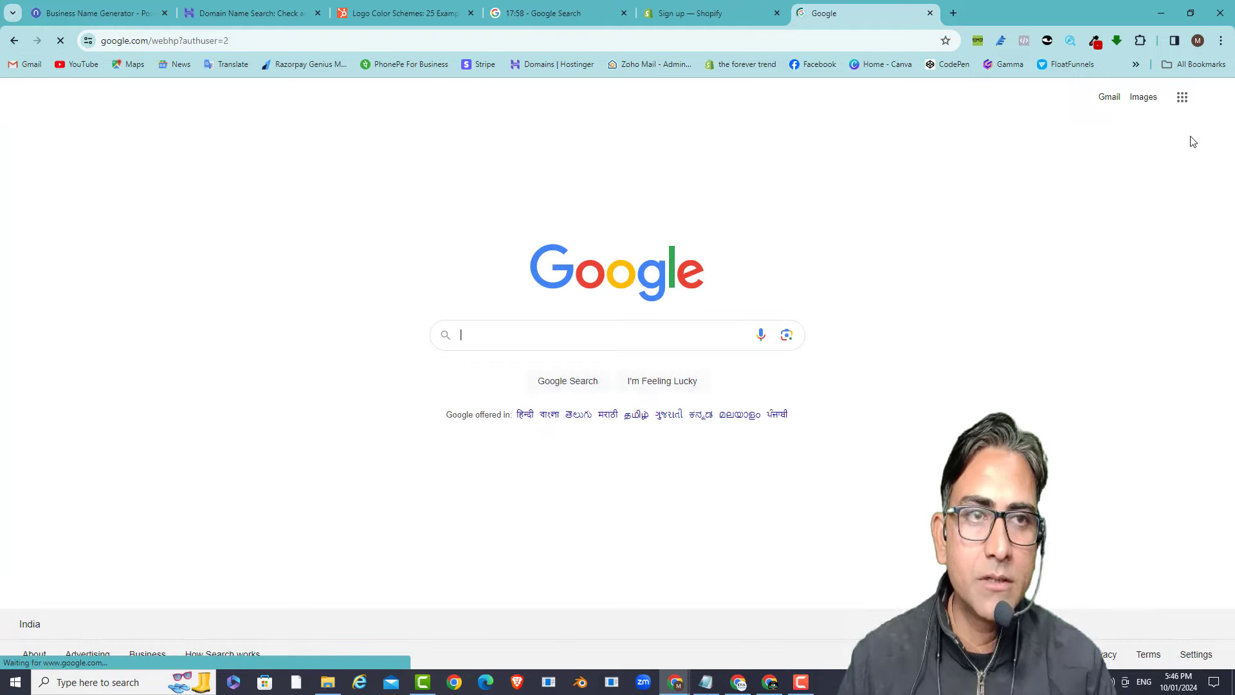
{"action": "left_click", "coordinate": [1212, 100]}
{"action": "triple_click", "coordinate": [1060, 137]}
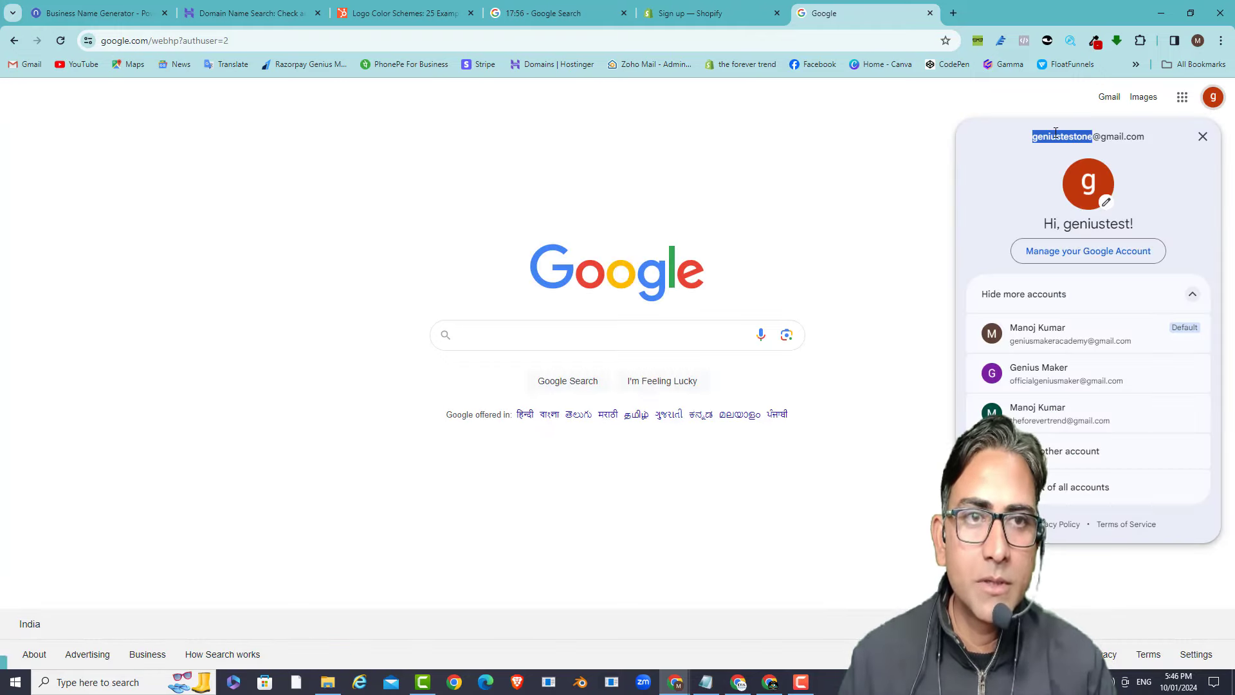
{"action": "right_click", "coordinate": [1059, 137]}
{"action": "left_click", "coordinate": [1015, 145]}
- Fill the sign-up email field with the copied address and insert the tag +kinstall before the @ sign
{"action": "left_click", "coordinate": [708, 13]}
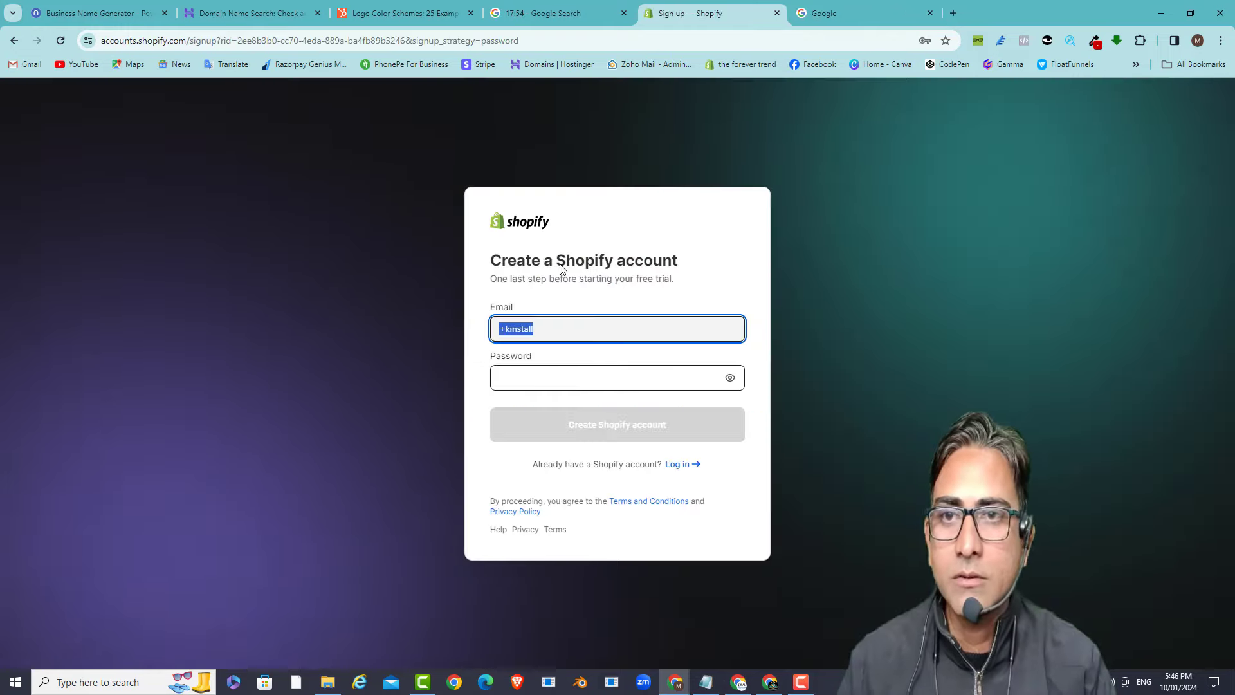
{"action": "key", "text": "ctrl+v"}
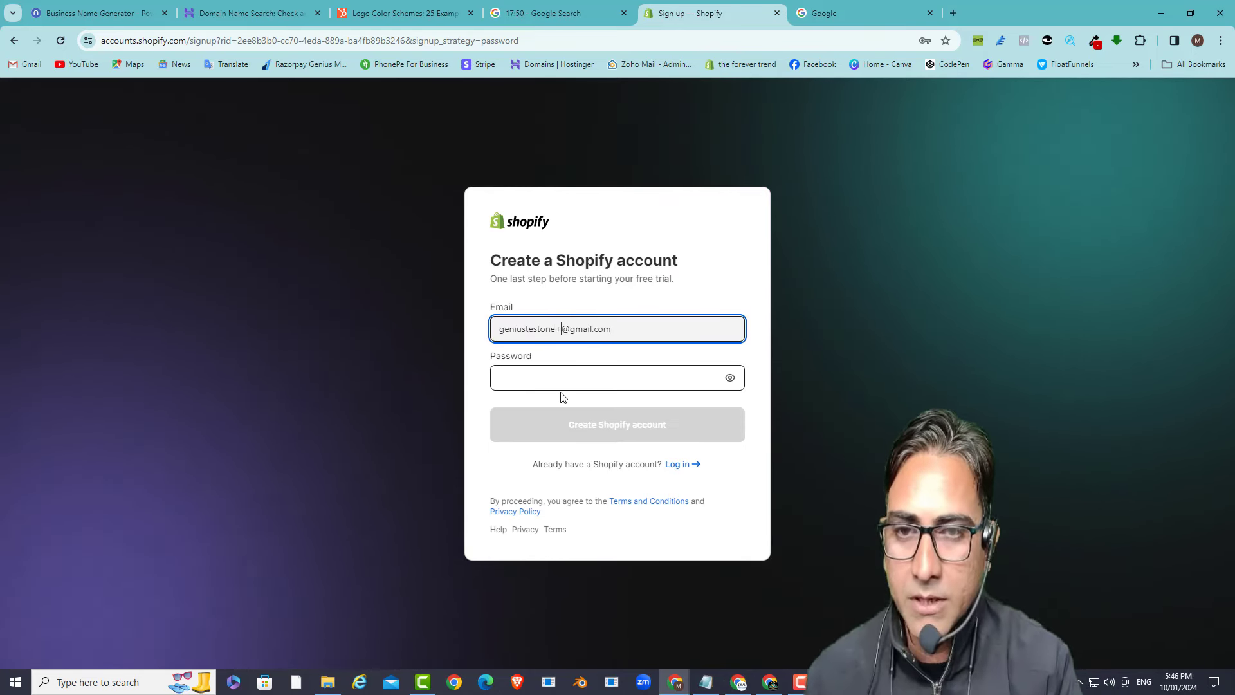
{"action": "type", "text": "kinstal"}
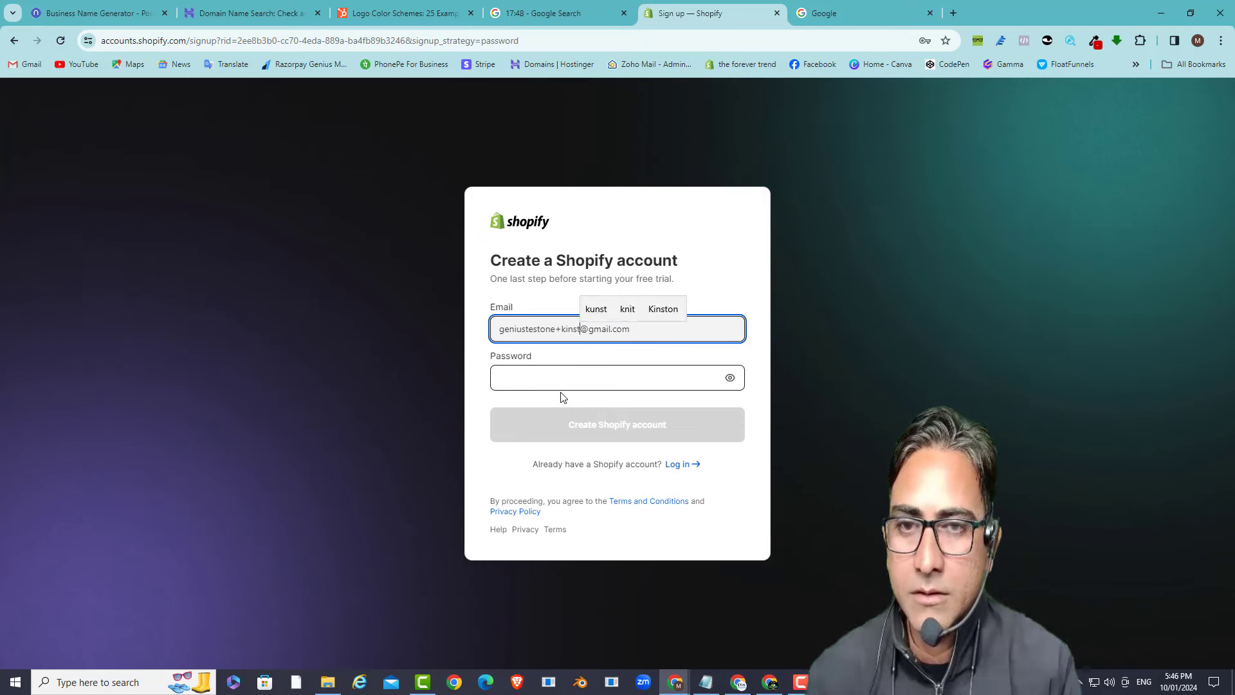
{"action": "type", "text": "l"}
- Enter the account password and create the Shopify account
{"action": "left_click", "coordinate": [560, 381]}
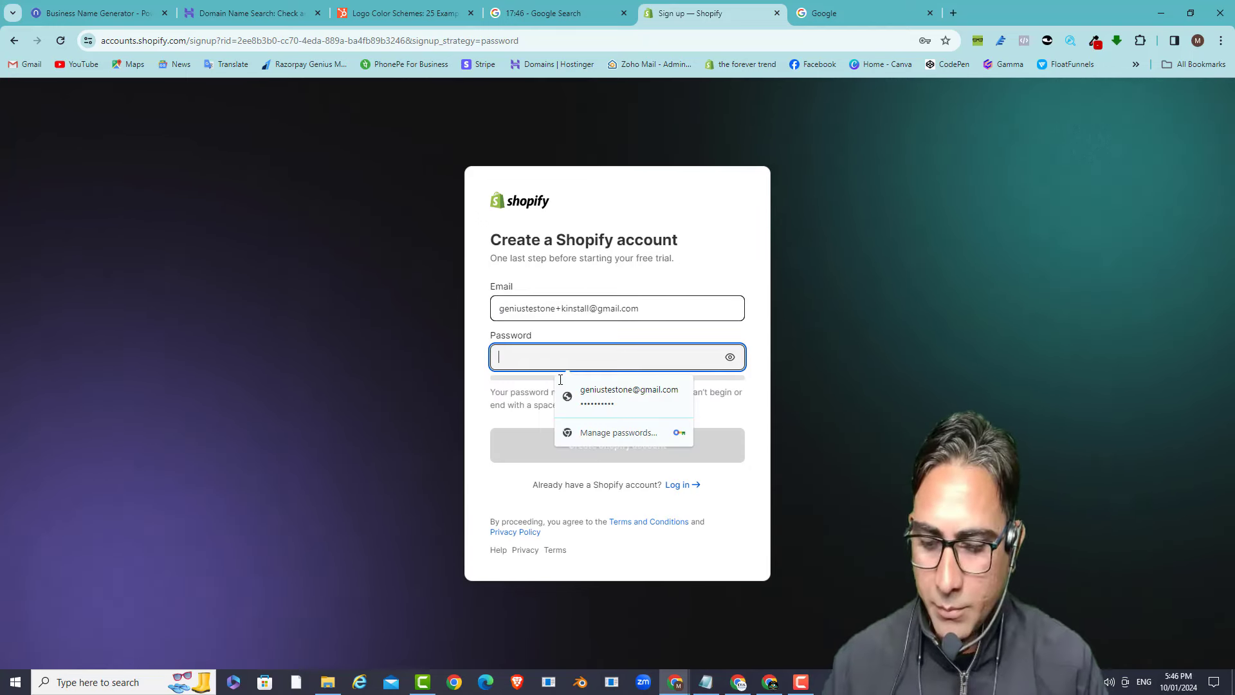
{"action": "type", "text": "**"}
{"action": "key", "text": "BackSpace"}
{"action": "key", "text": "BackSpace"}
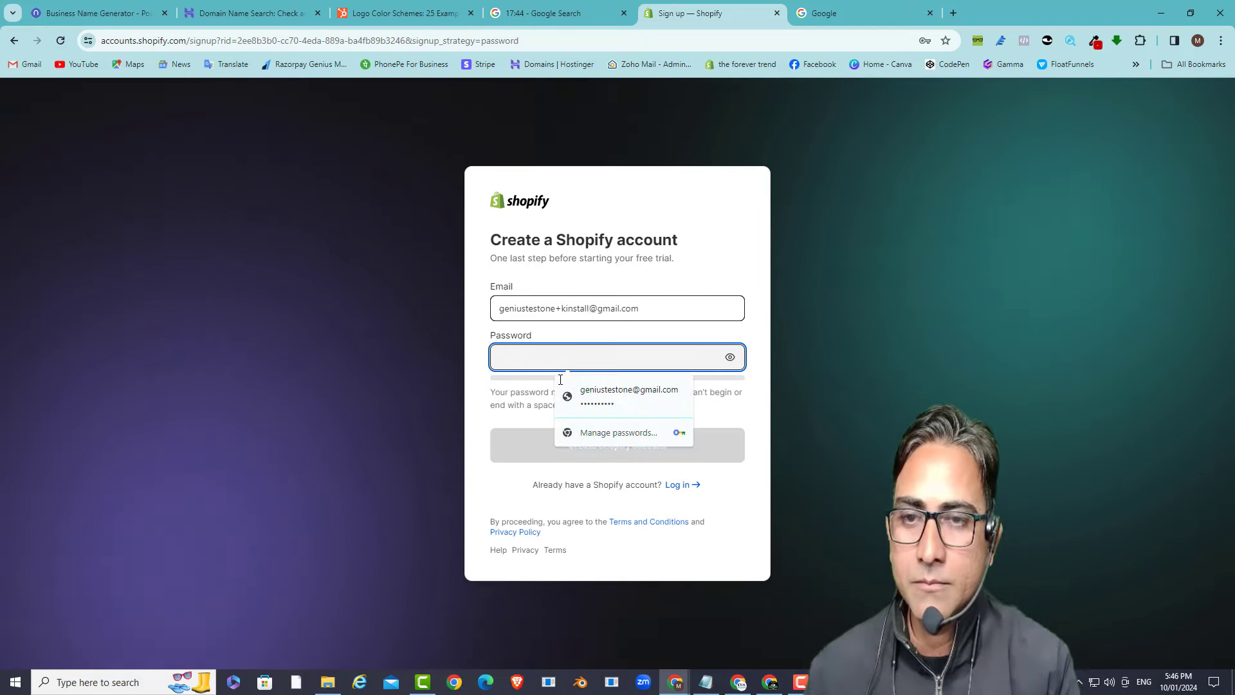
{"action": "type", "text": "*"}
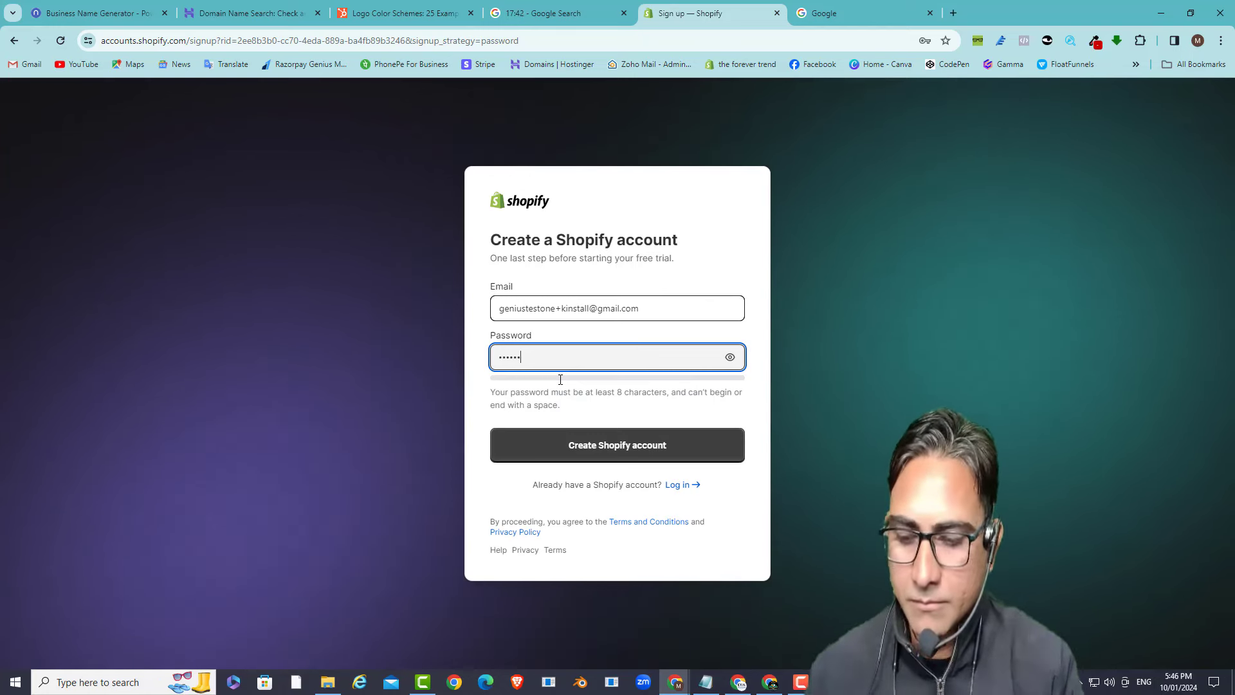
{"action": "type", "text": "*********"}
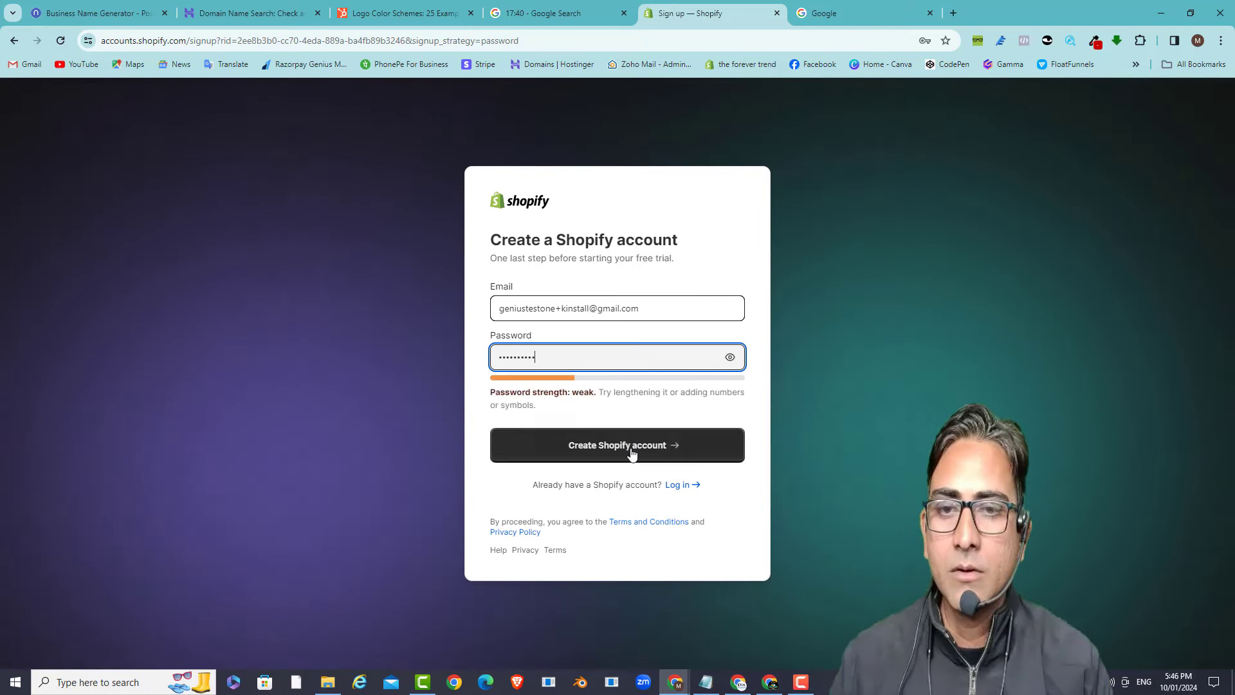
{"action": "left_click", "coordinate": [631, 450]}
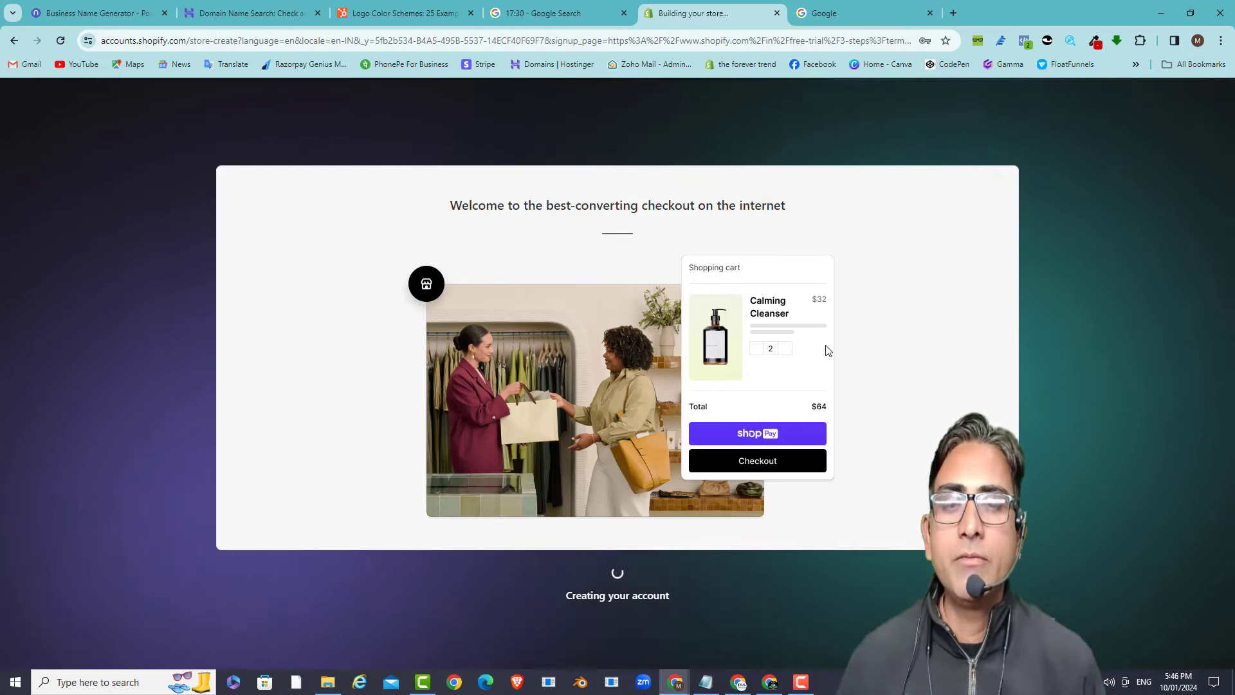
- Check the running 20-minute timer during store creation and return to the Shopify store
{"action": "left_click", "coordinate": [547, 14]}
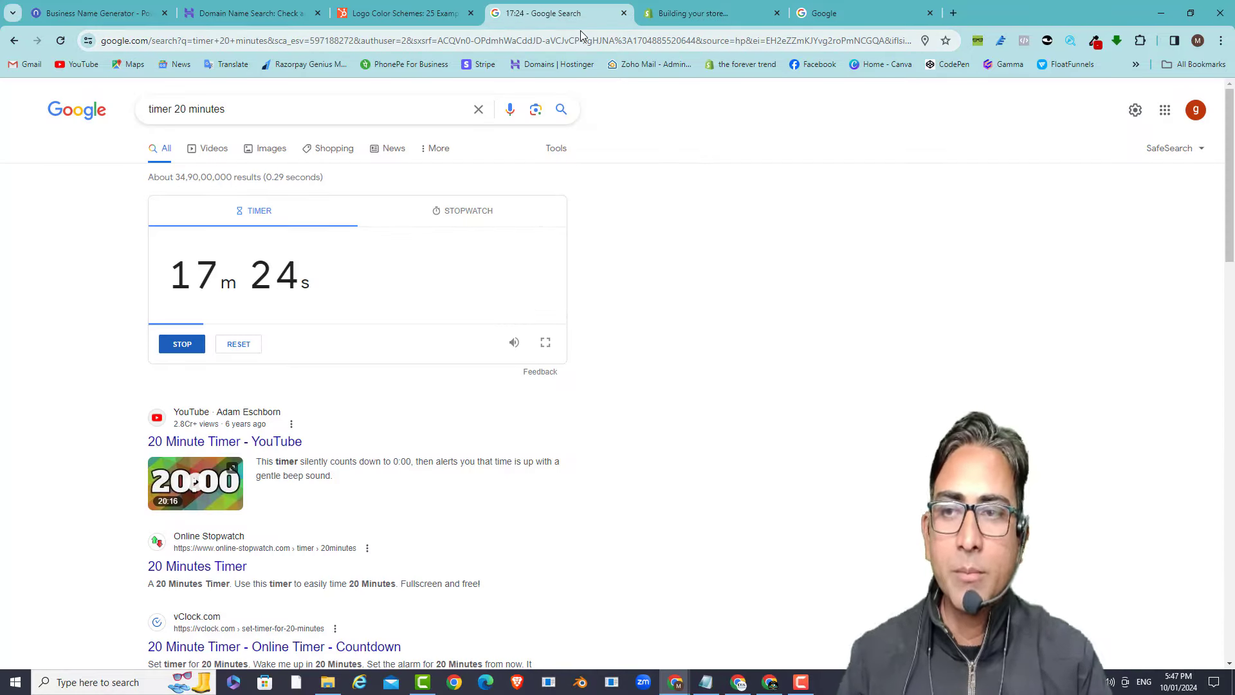
{"action": "left_click", "coordinate": [740, 11]}
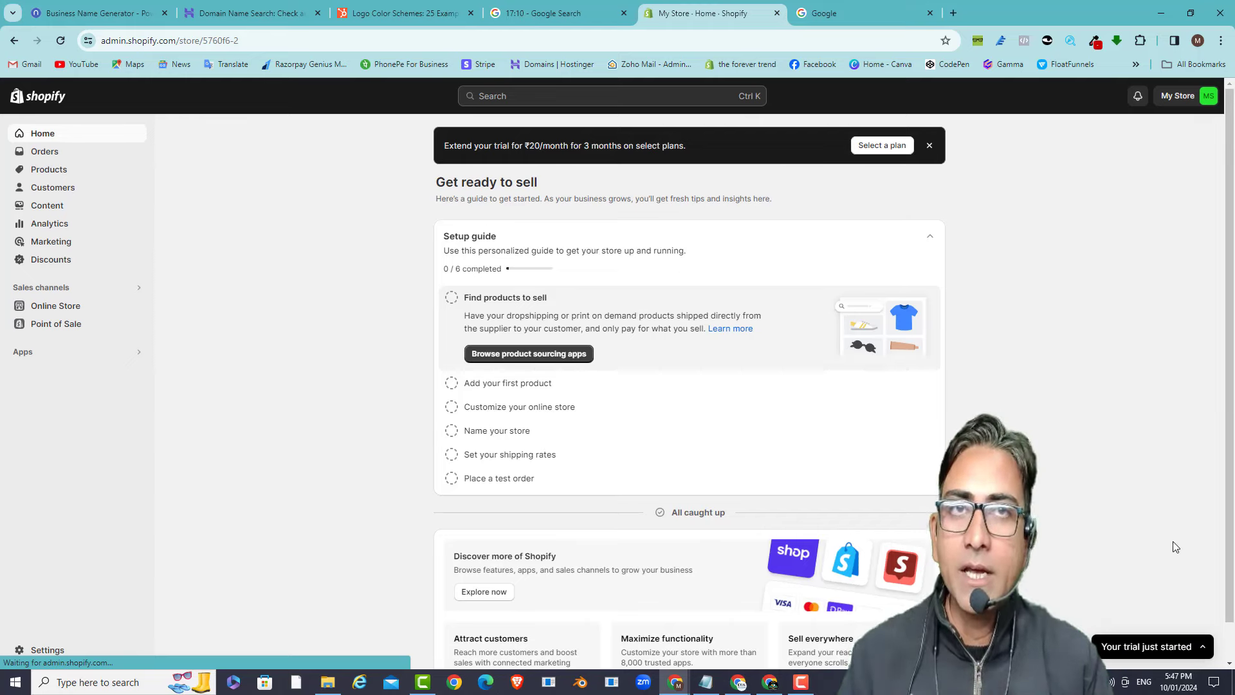
- Open the Online Store themes and add the free Refresh theme to the theme library
{"action": "scroll", "coordinate": [631, 402], "scroll_direction": "down", "scroll_amount": 1}
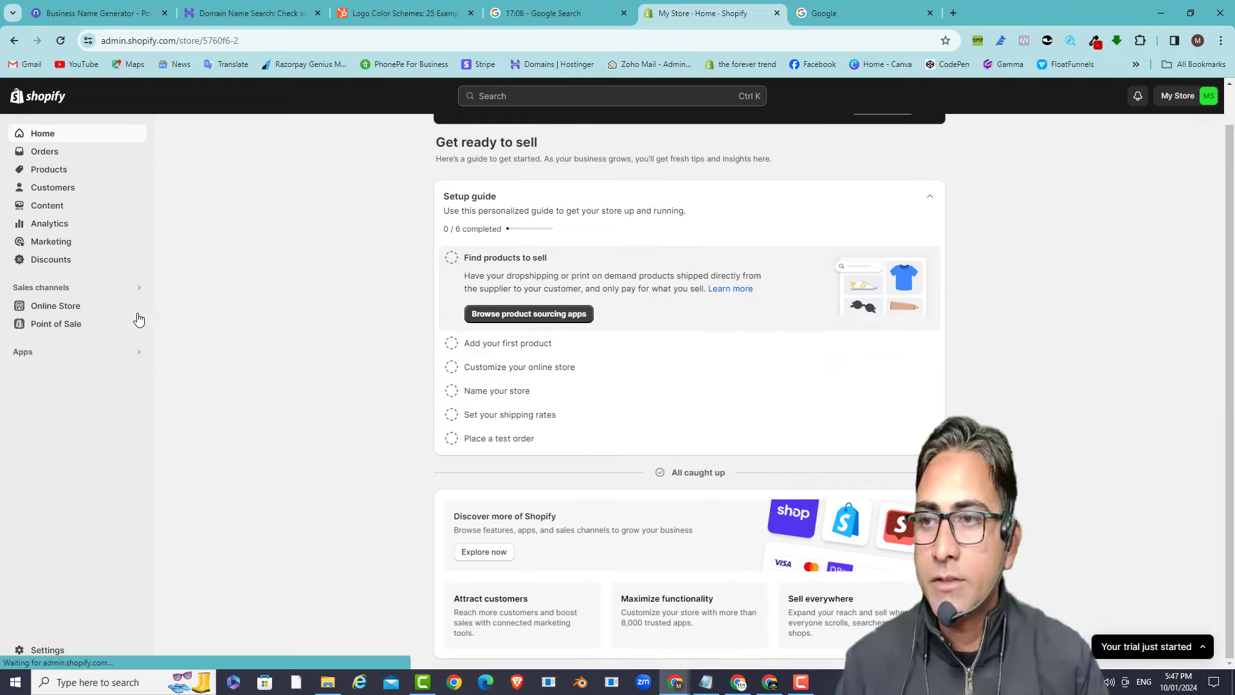
{"action": "left_click", "coordinate": [90, 293]}
{"action": "left_click", "coordinate": [67, 313]}
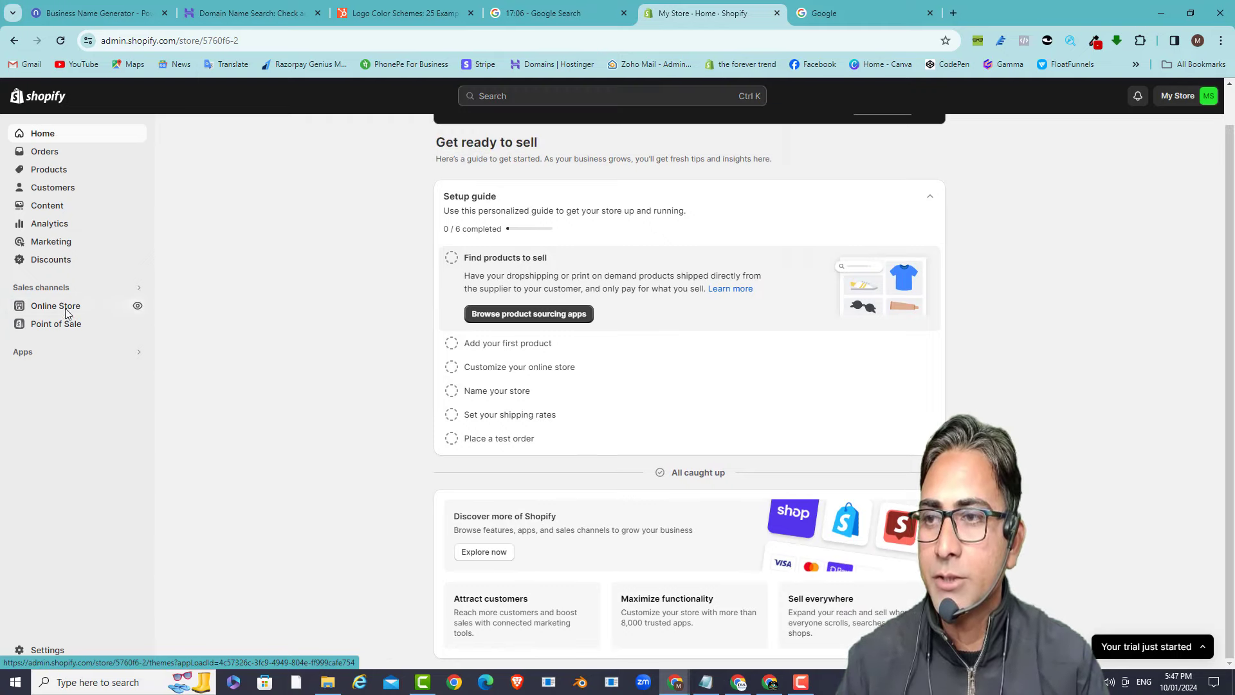
{"action": "left_click", "coordinate": [68, 307]}
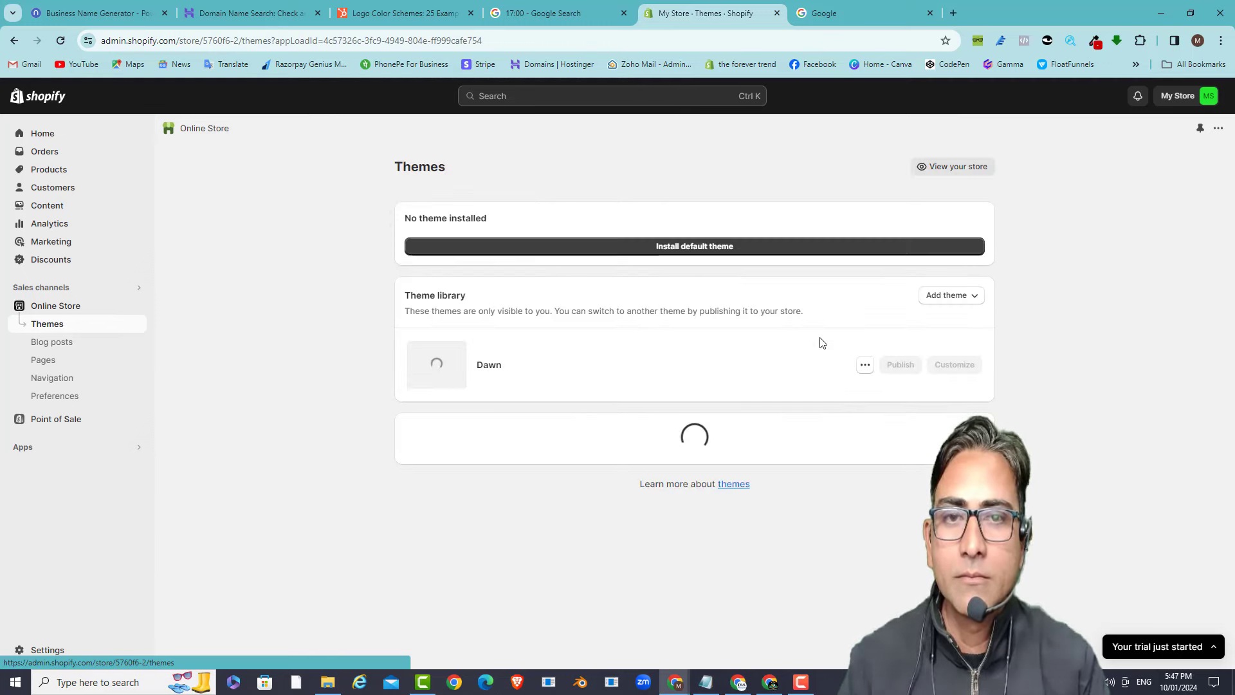
{"action": "scroll", "coordinate": [820, 341], "scroll_direction": "down", "scroll_amount": 4}
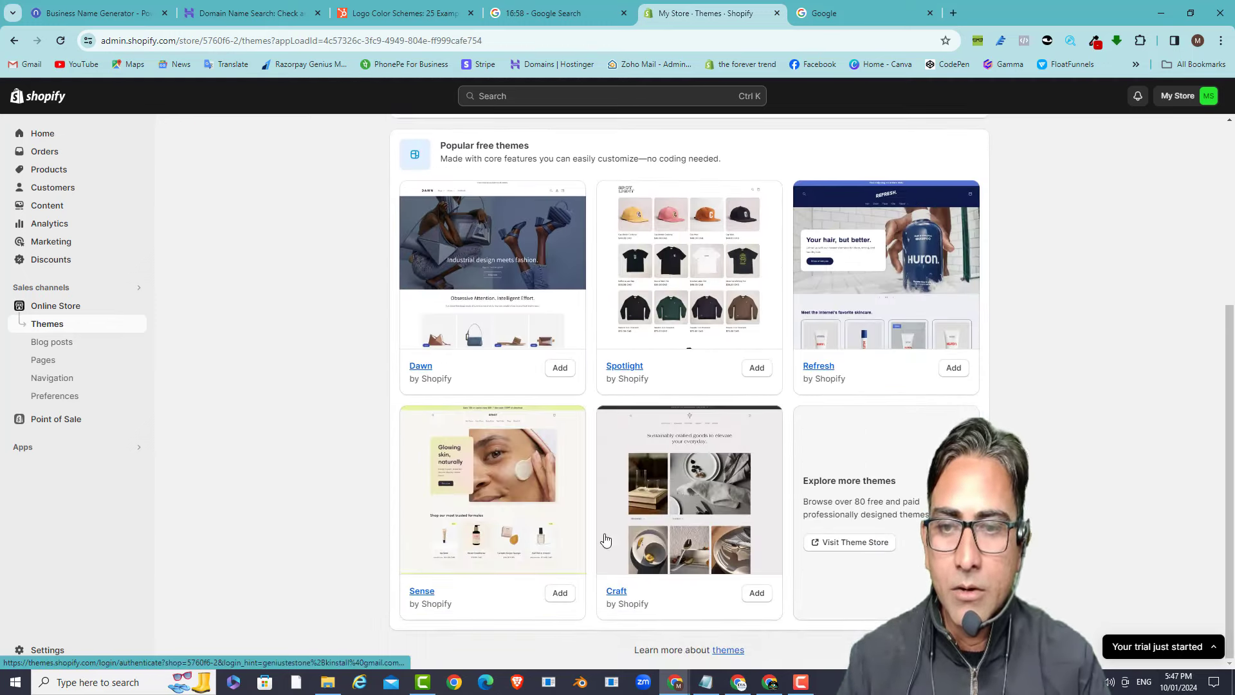
{"action": "left_click", "coordinate": [955, 369]}
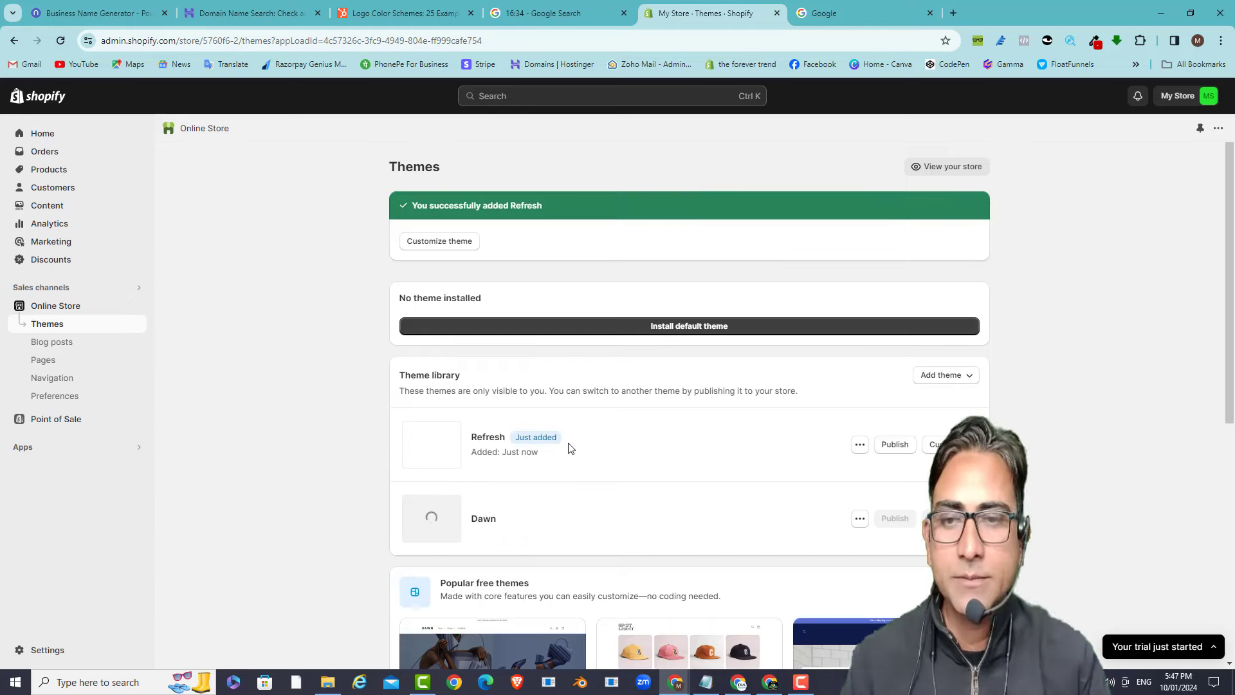
- Try to publish the Refresh theme and check the live storefront, closing it after viewing
{"action": "left_click", "coordinate": [897, 444]}
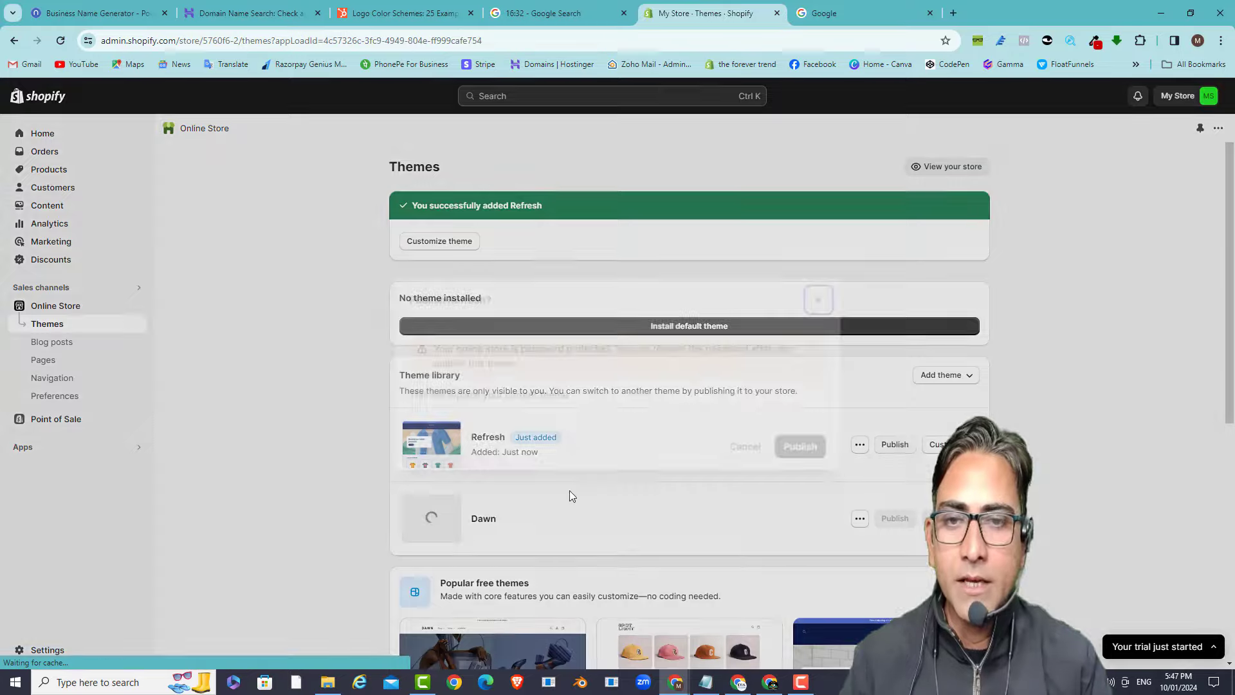
{"action": "left_click", "coordinate": [776, 492]}
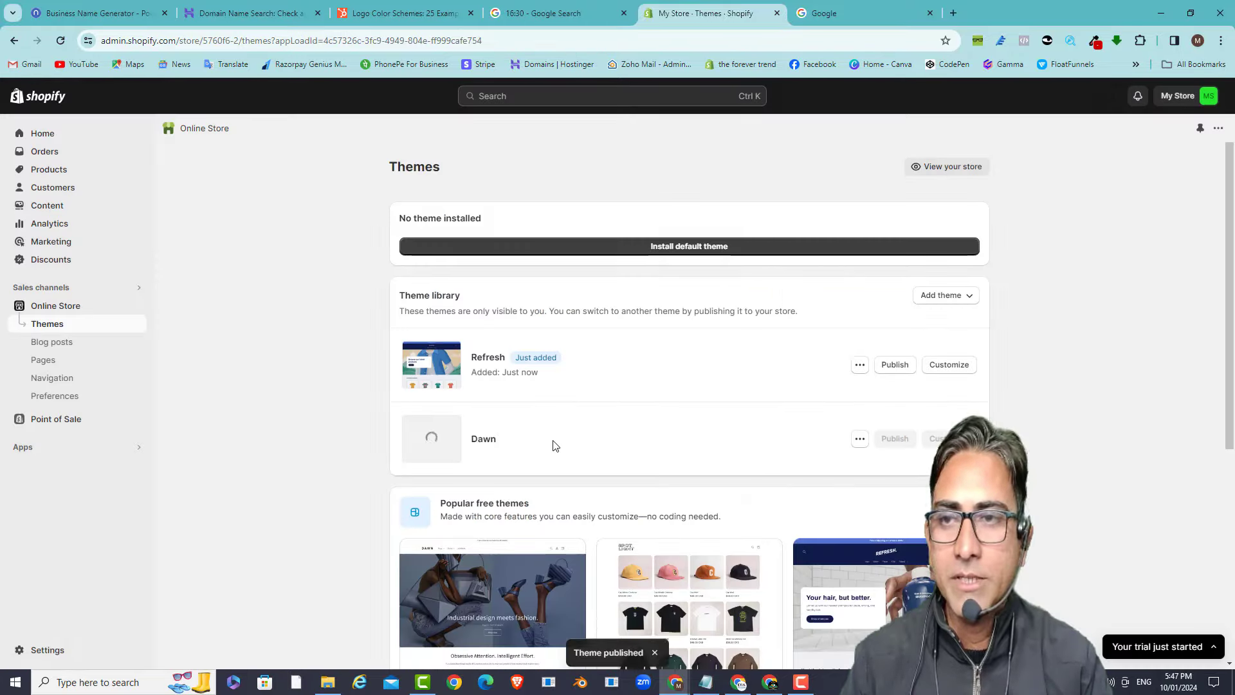
{"action": "left_click", "coordinate": [135, 306]}
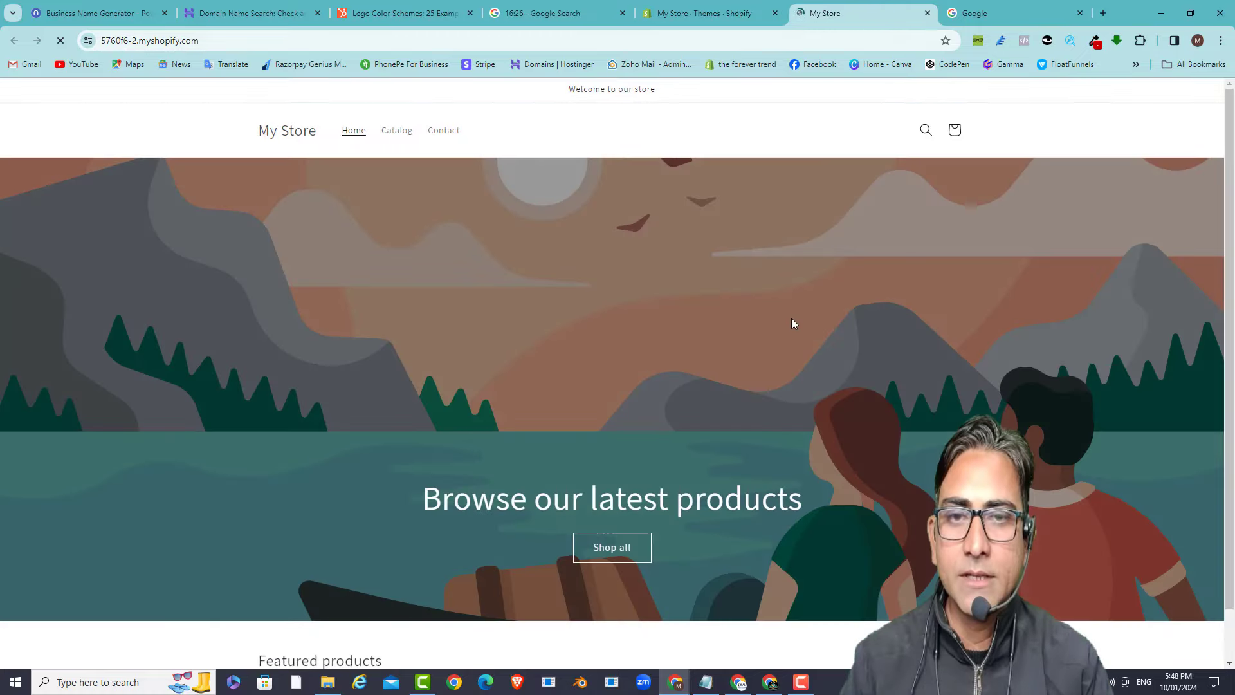
{"action": "scroll", "coordinate": [791, 301], "scroll_direction": "down", "scroll_amount": 1}
{"action": "scroll", "coordinate": [792, 301], "scroll_direction": "up", "scroll_amount": 1}
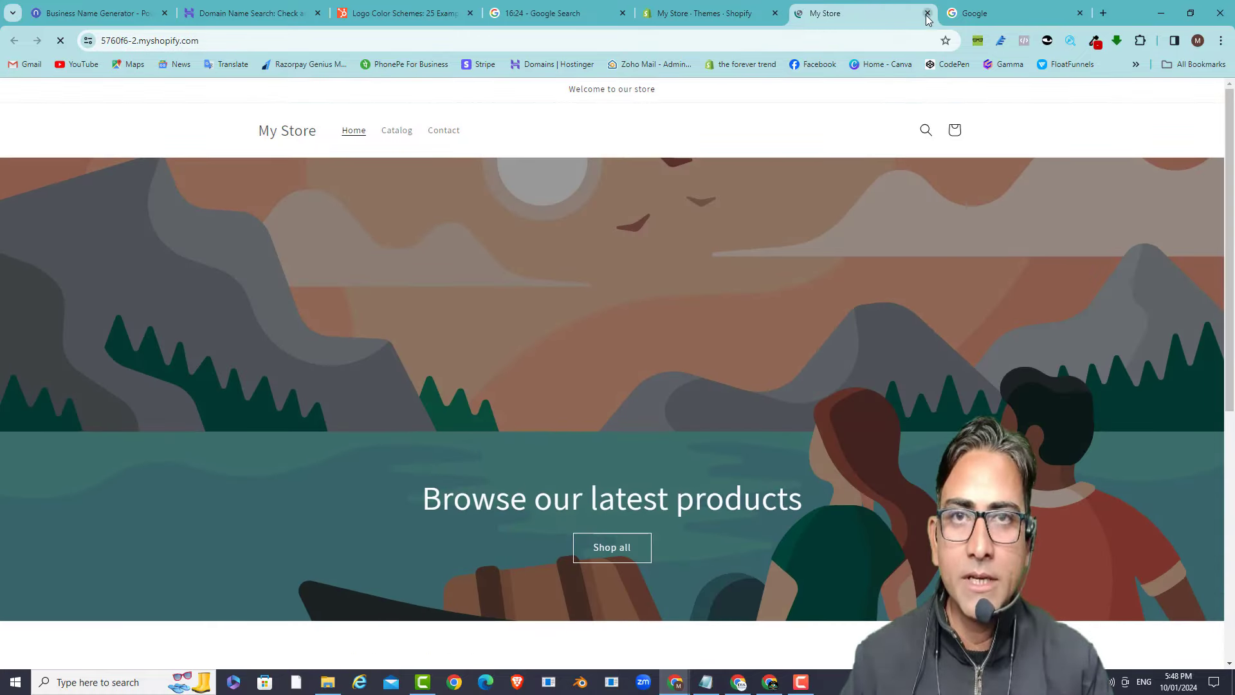
{"action": "left_click", "coordinate": [927, 13]}
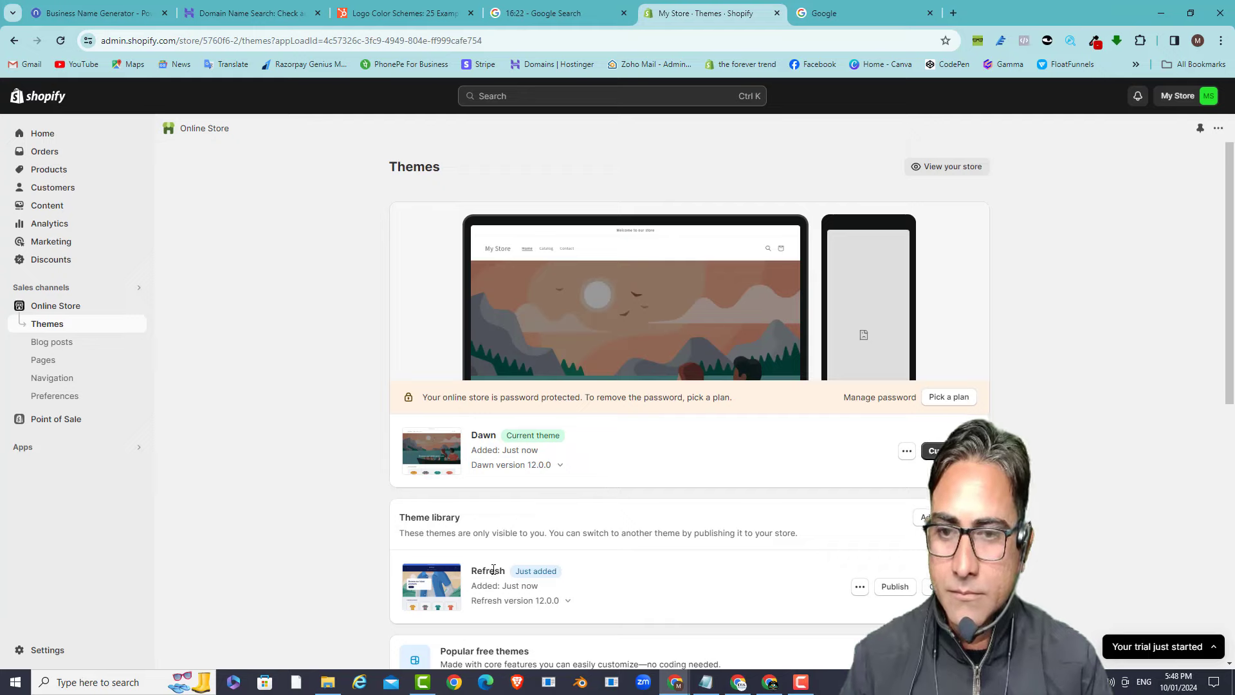
- Publish the Refresh theme in place of Dawn and look over the storefront's home page
{"action": "left_click", "coordinate": [912, 589]}
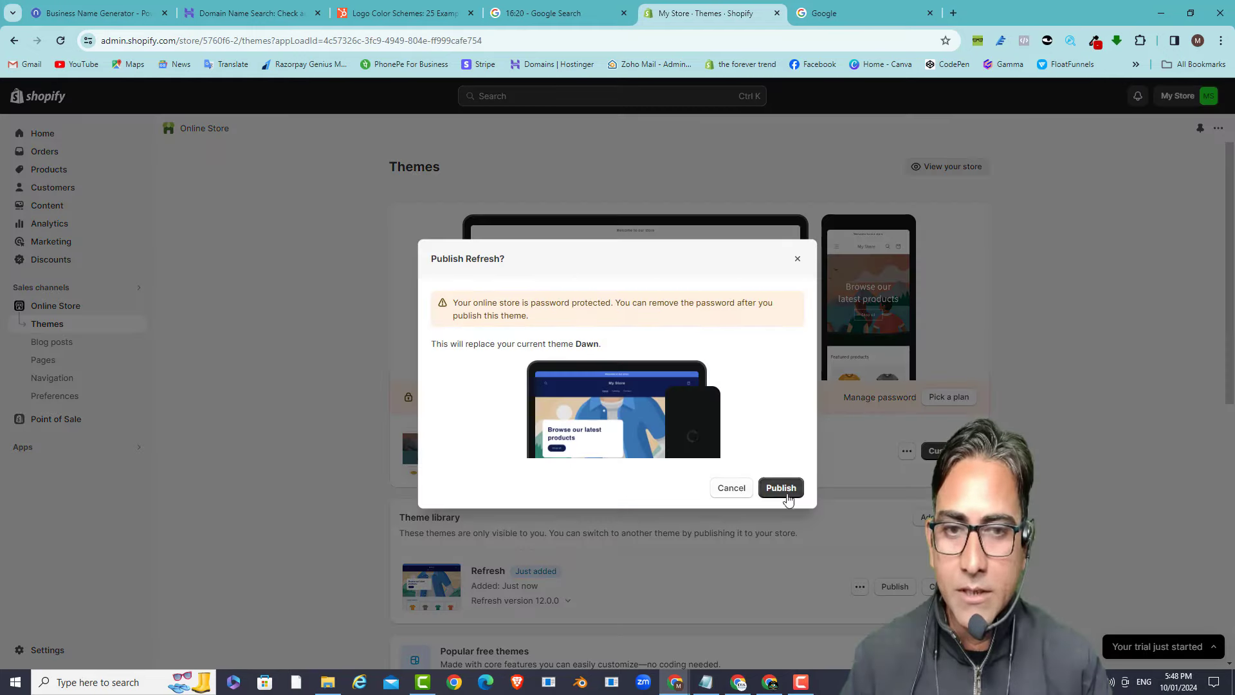
{"action": "left_click", "coordinate": [781, 488]}
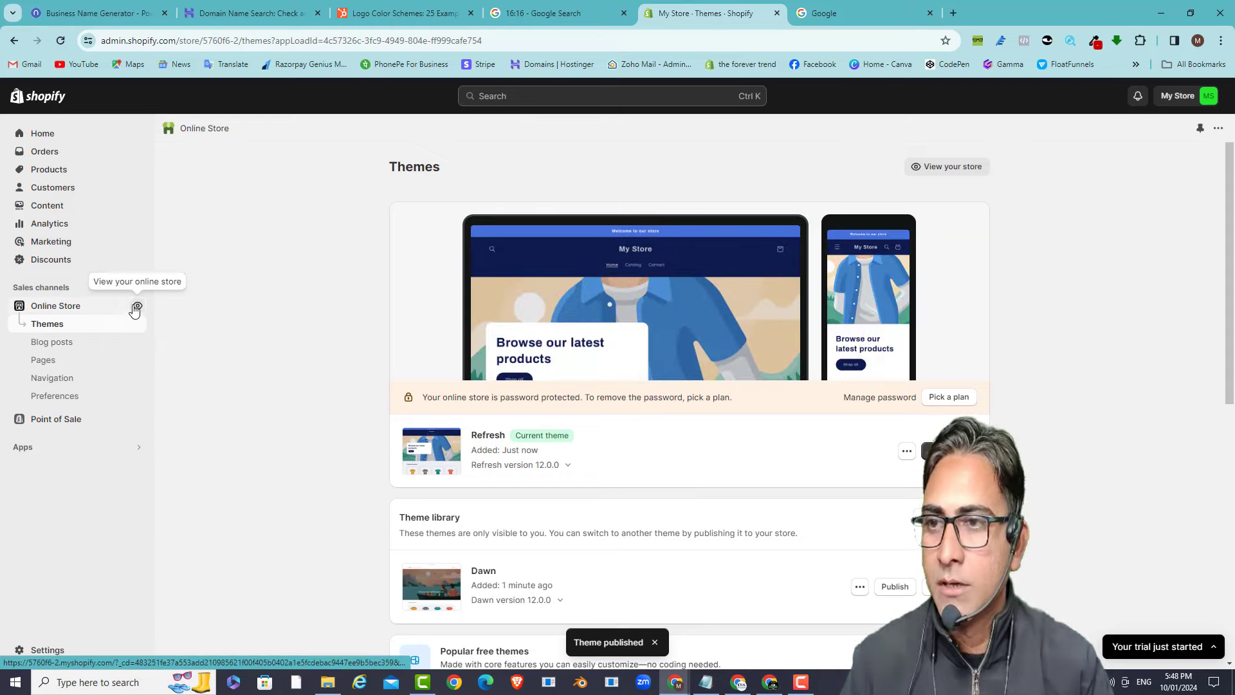
{"action": "left_click", "coordinate": [134, 306]}
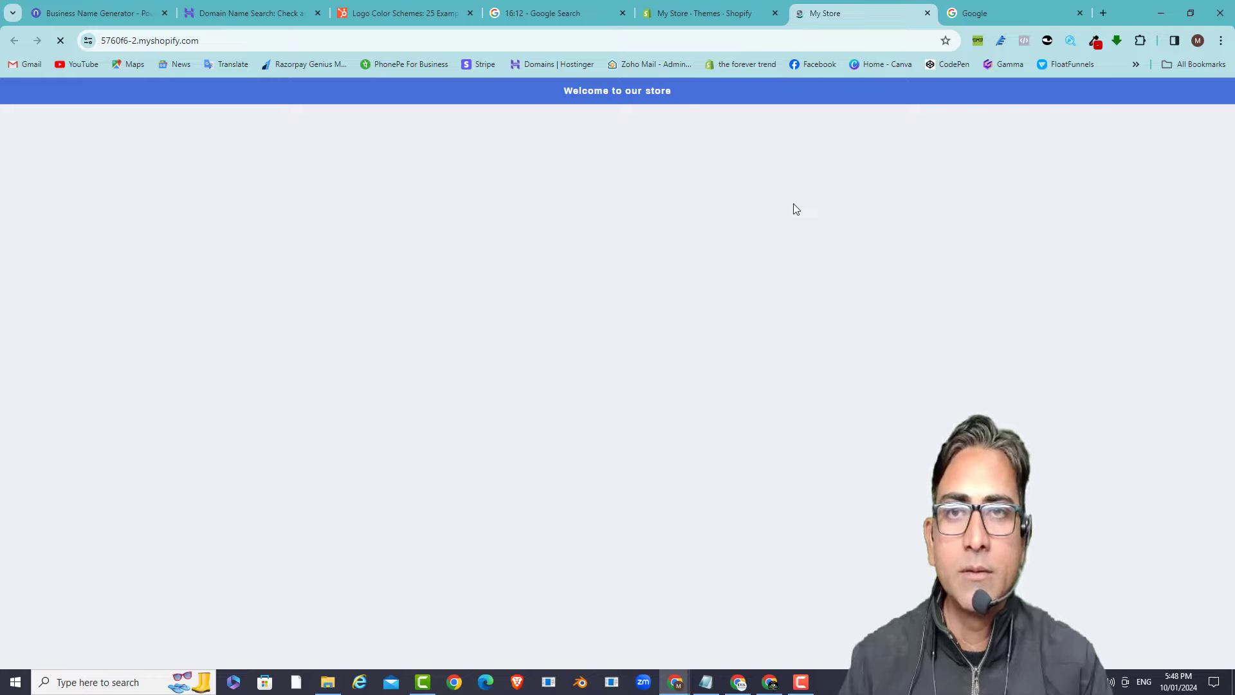
{"action": "scroll", "coordinate": [720, 152], "scroll_direction": "down", "scroll_amount": 6}
{"action": "scroll", "coordinate": [723, 155], "scroll_direction": "up", "scroll_amount": 6}
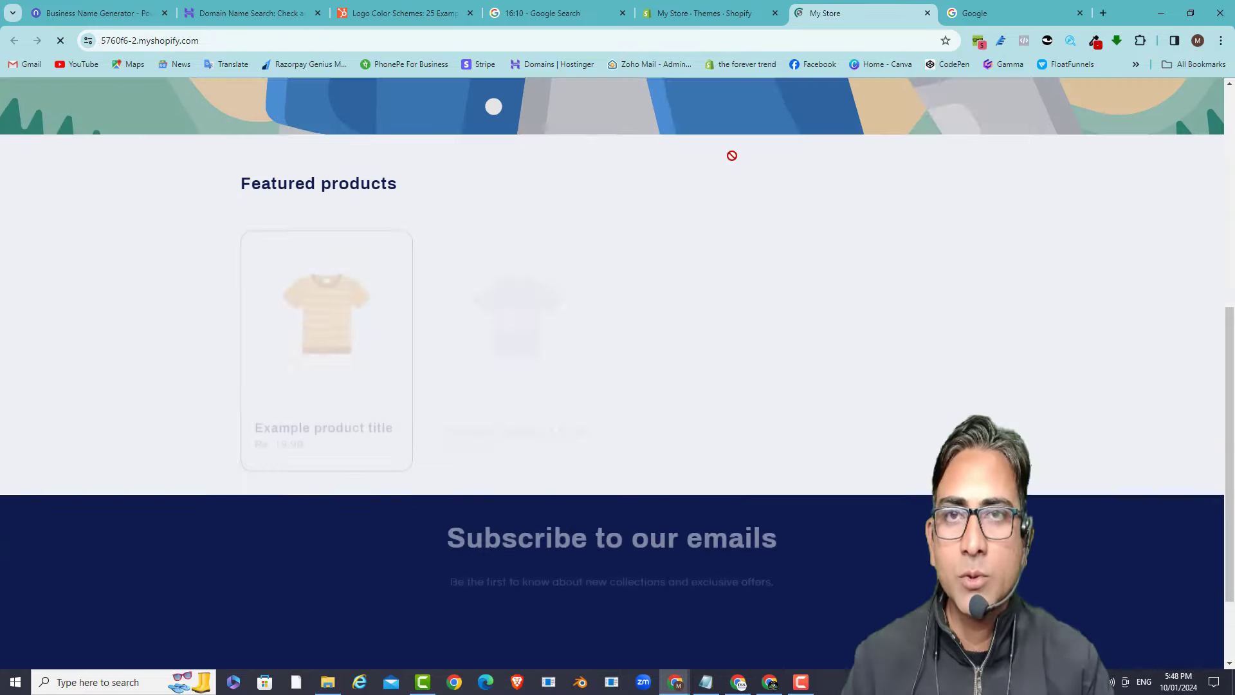
- Open the Online Store preferences and set the homepage title to the checklist spreadsheet's meta title, "Kinstall.com | Shop and Save"
{"action": "left_click", "coordinate": [700, 12]}
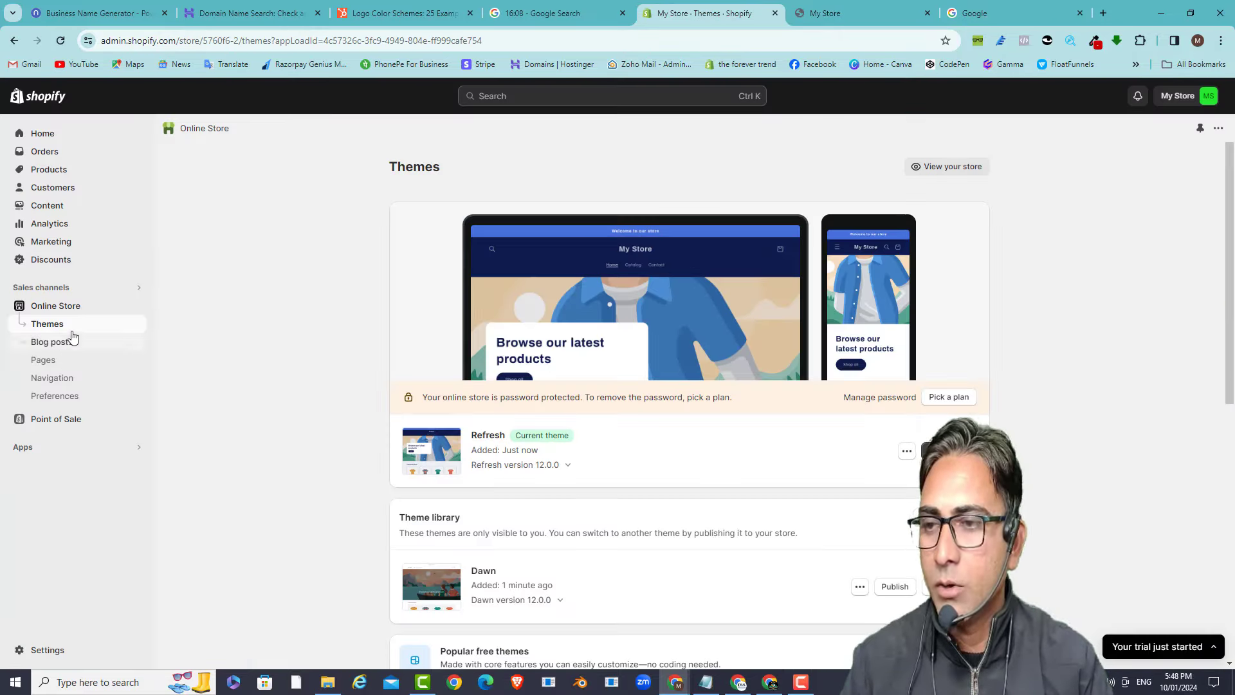
{"action": "left_click", "coordinate": [55, 395]}
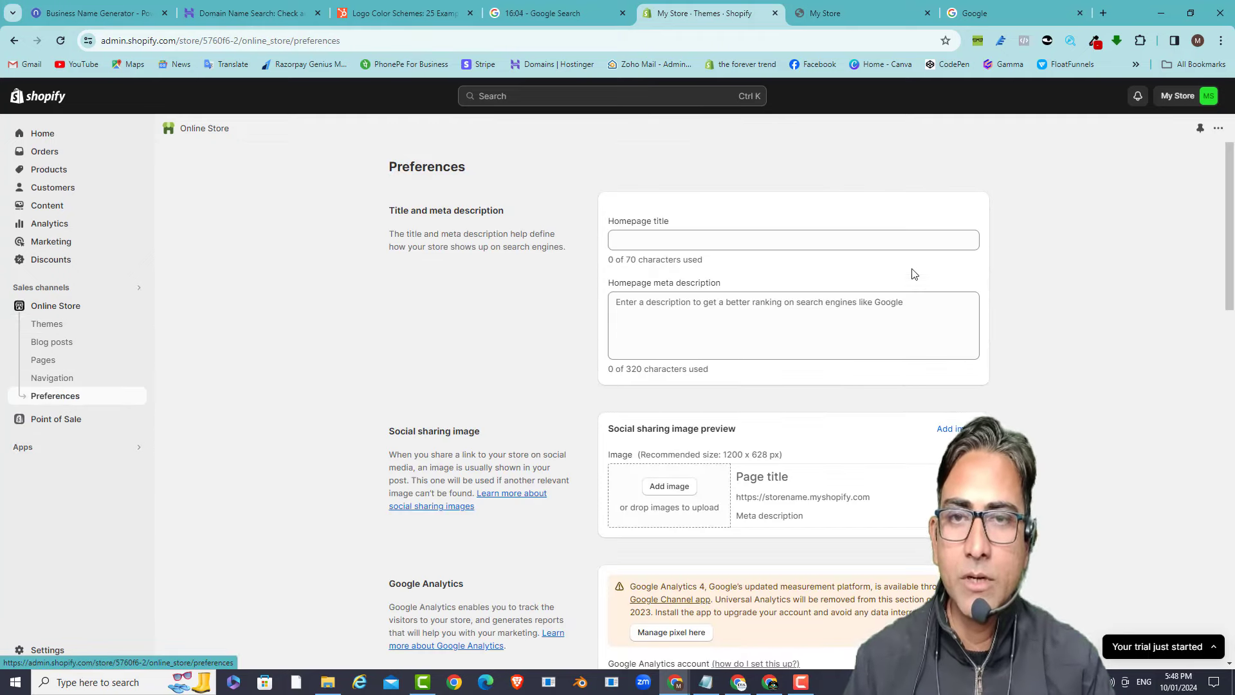
{"action": "left_click", "coordinate": [772, 241]}
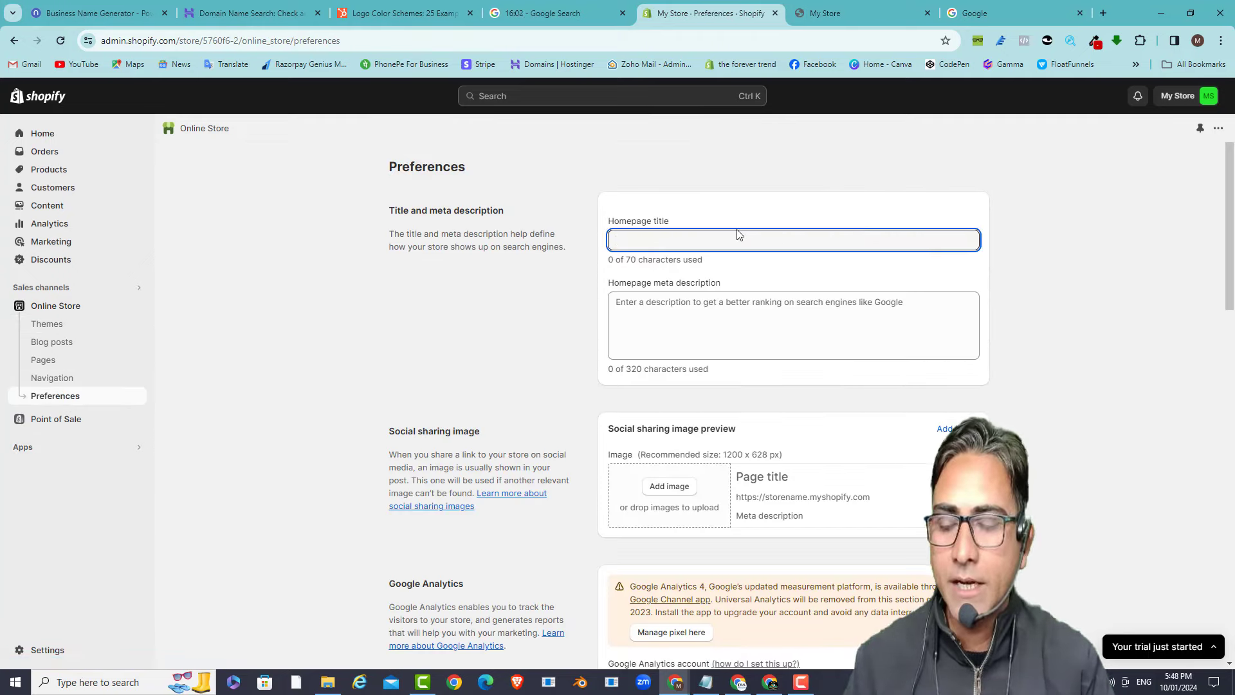
{"action": "mouse_move", "coordinate": [676, 682]}
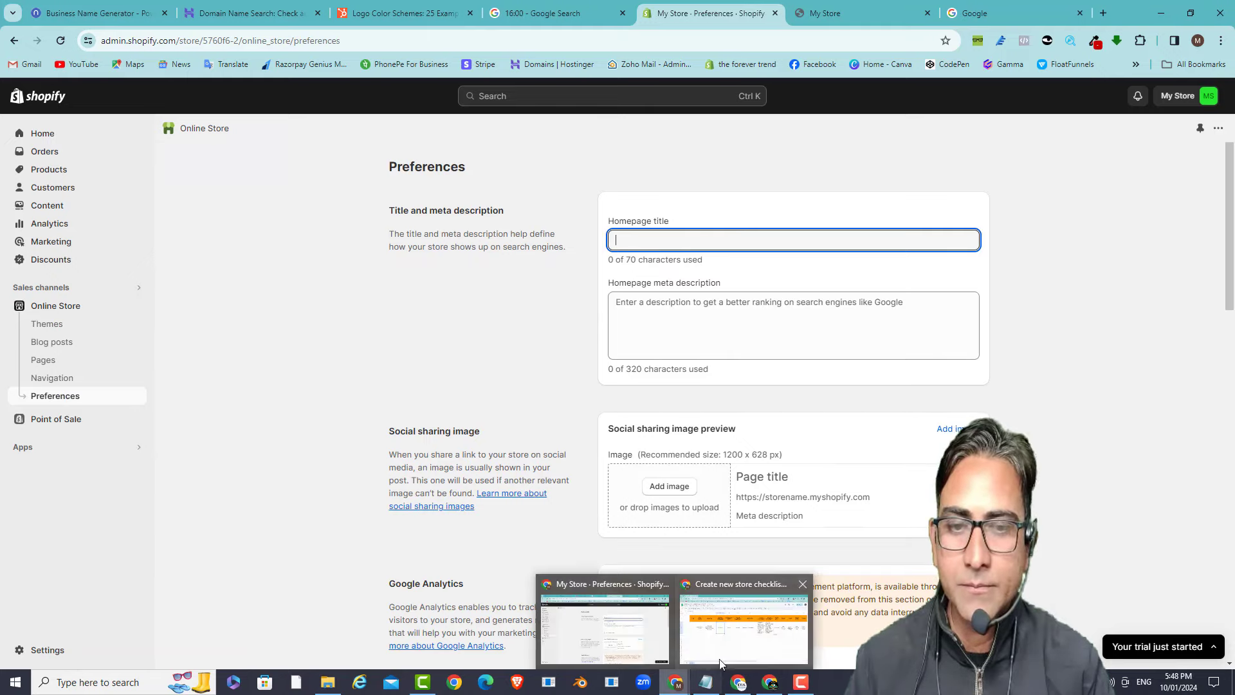
{"action": "left_click", "coordinate": [737, 644]}
{"action": "left_click", "coordinate": [695, 348]}
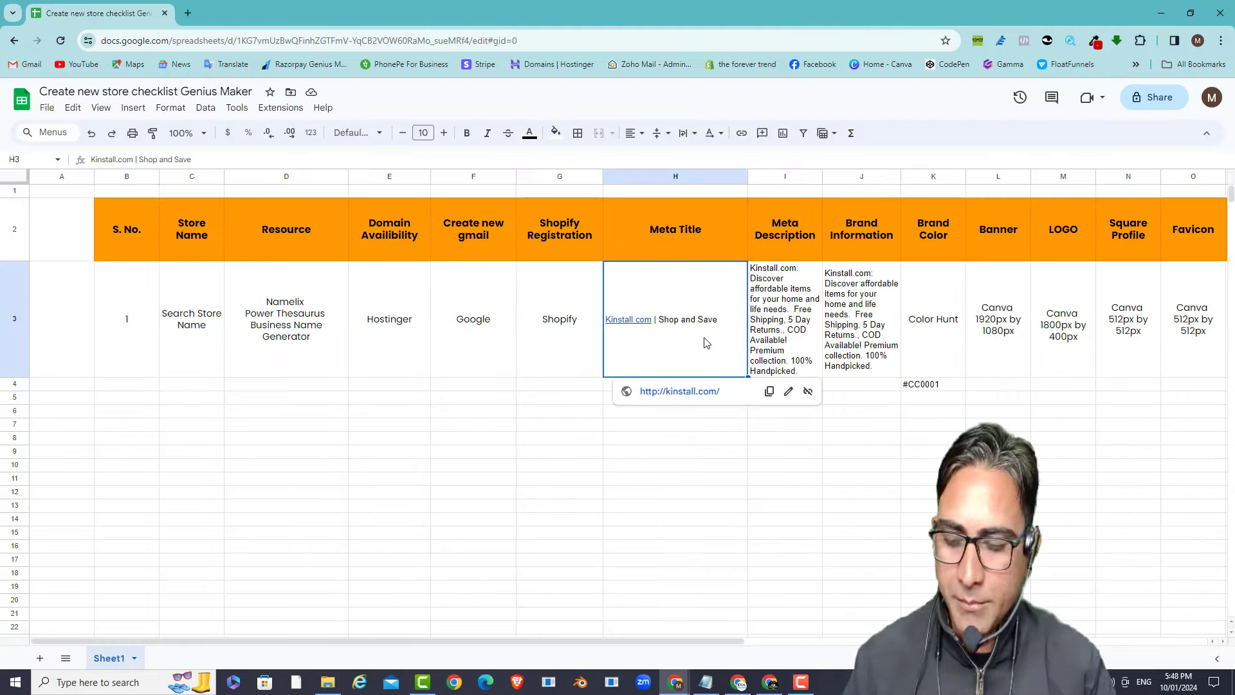
{"action": "double_click", "coordinate": [727, 319]}
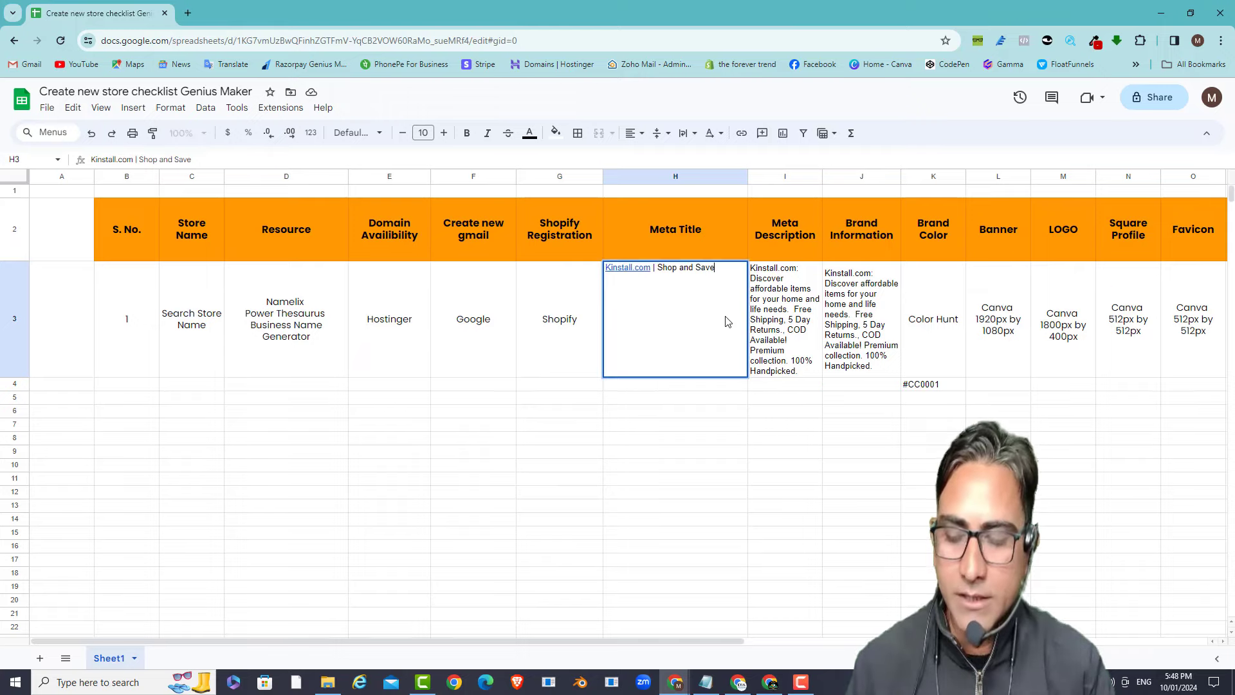
{"action": "key", "text": "ctrl+a"}
{"action": "key", "text": "ctrl+c"}
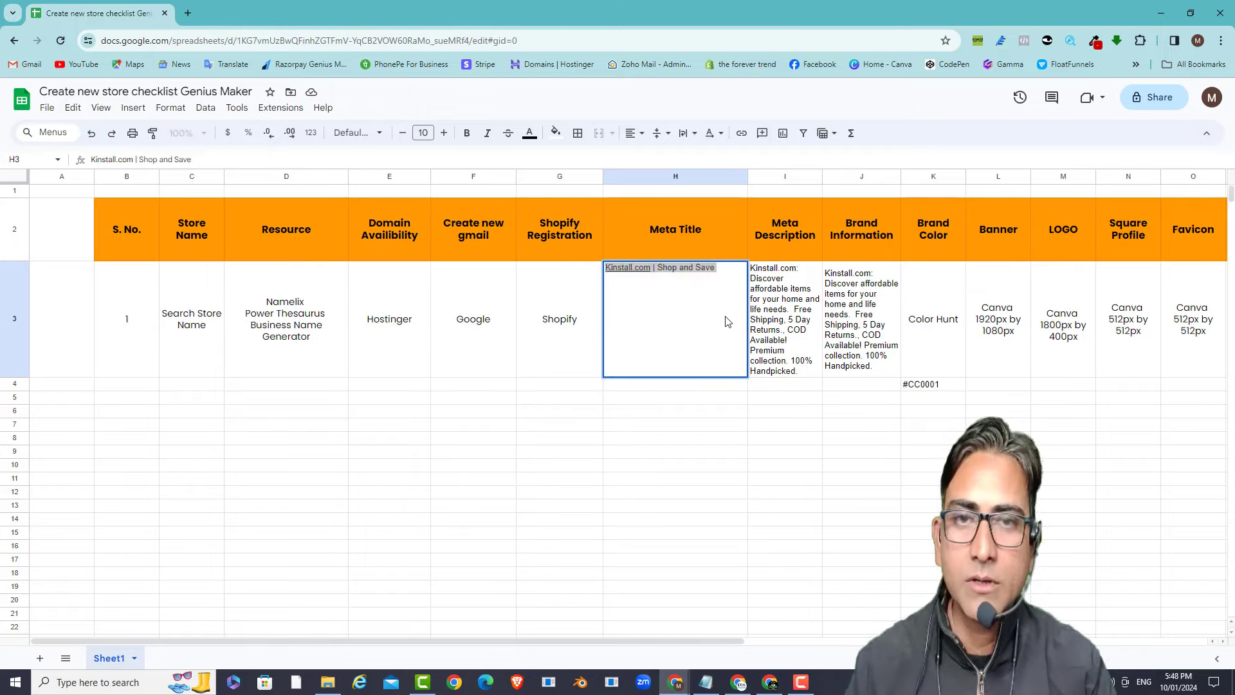
{"action": "key", "text": "alt+Tab"}
{"action": "key", "text": "ctrl+v"}
- Fill the homepage meta description with the checklist's Meta Description text beginning "Kinstall.com: Discover affordable items for your home and life needs."
{"action": "left_click", "coordinate": [681, 334]}
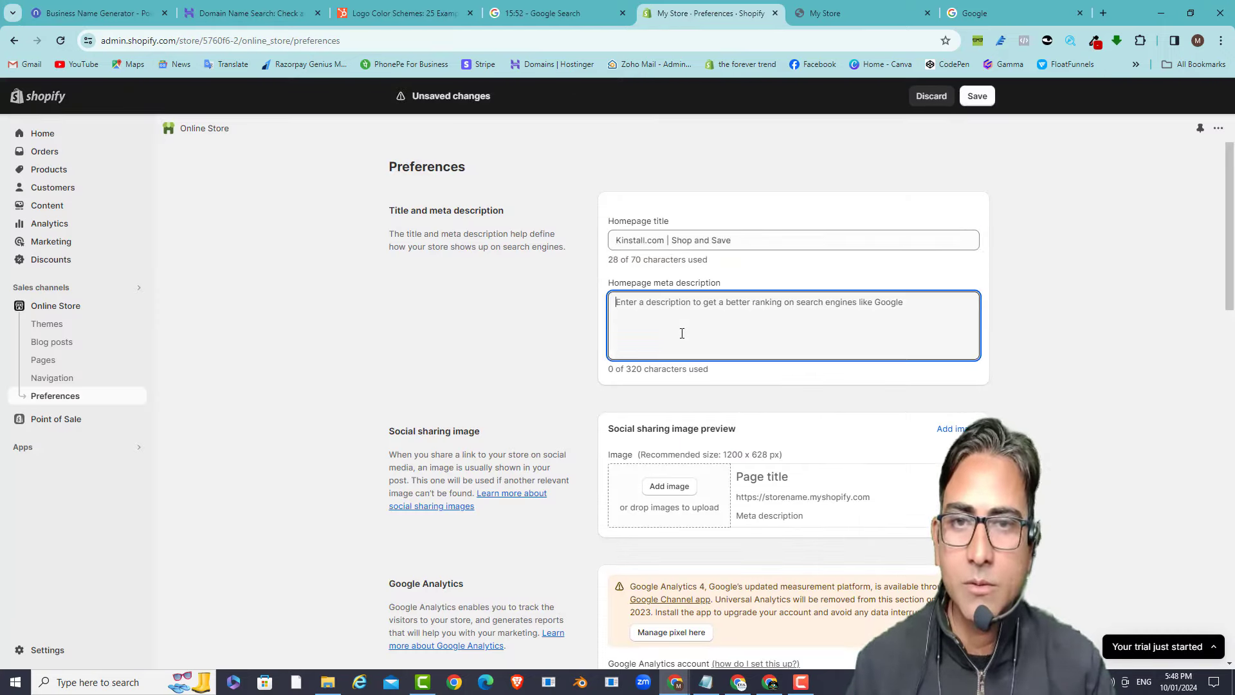
{"action": "key", "text": "alt+Tab"}
{"action": "left_click", "coordinate": [804, 355]}
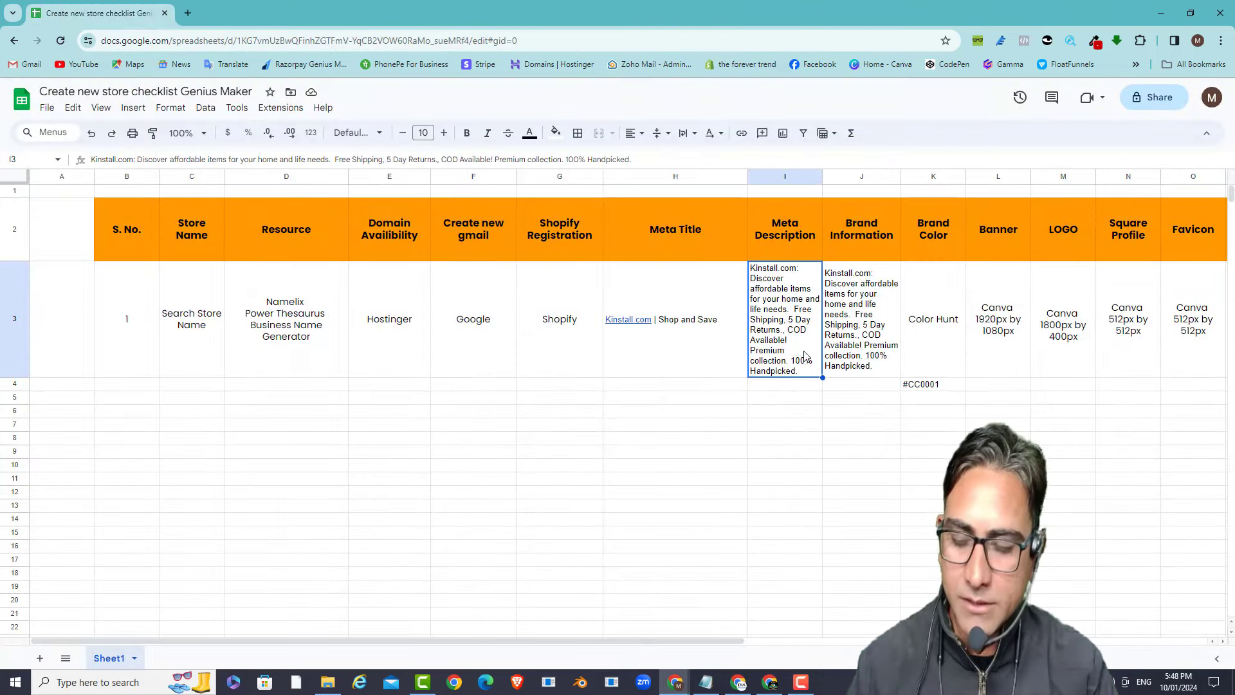
{"action": "double_click", "coordinate": [805, 356]}
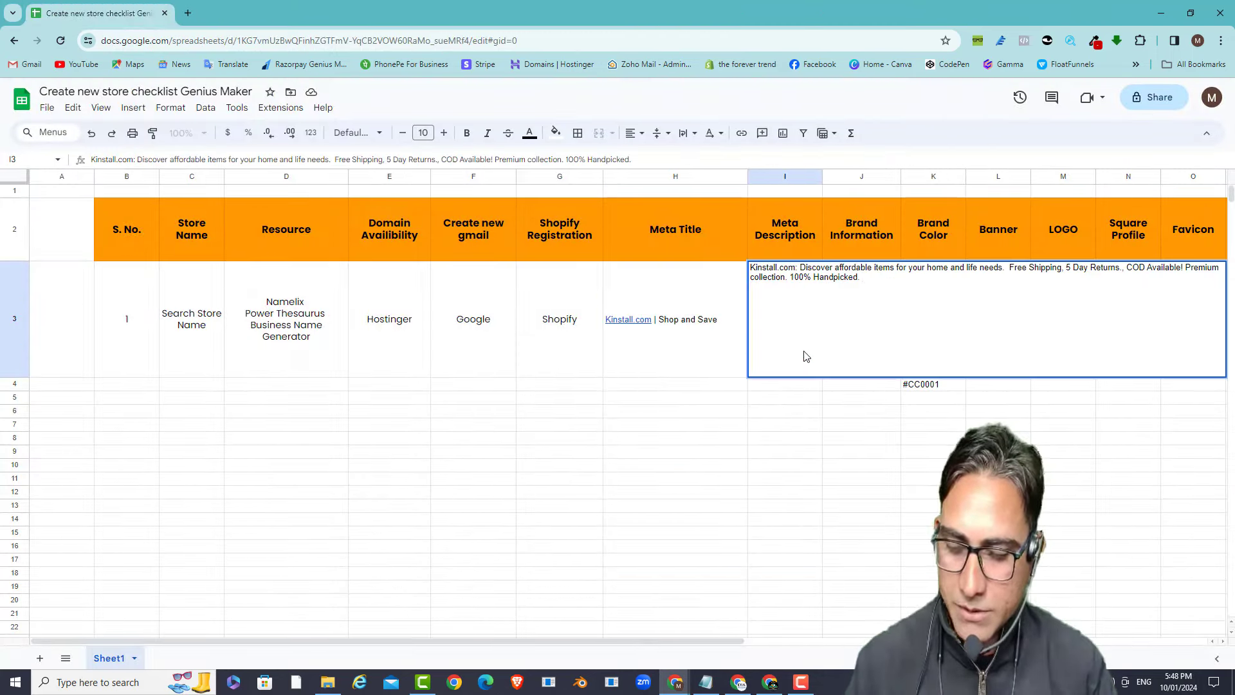
{"action": "key", "text": "ctrl+a"}
{"action": "key", "text": "alt+Tab"}
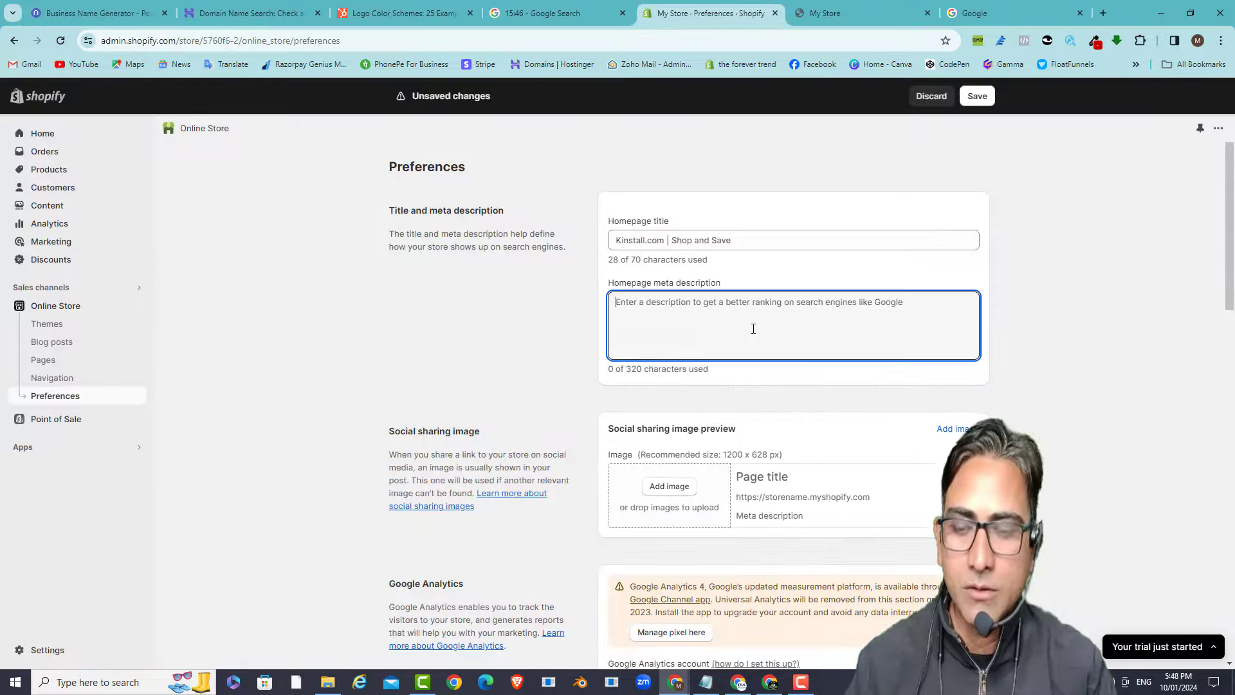
{"action": "key", "text": "ctrl+v"}
- Add Banner Kinstall.png from the Downloads folder as the social sharing image
{"action": "scroll", "coordinate": [814, 400], "scroll_direction": "down", "scroll_amount": 3}
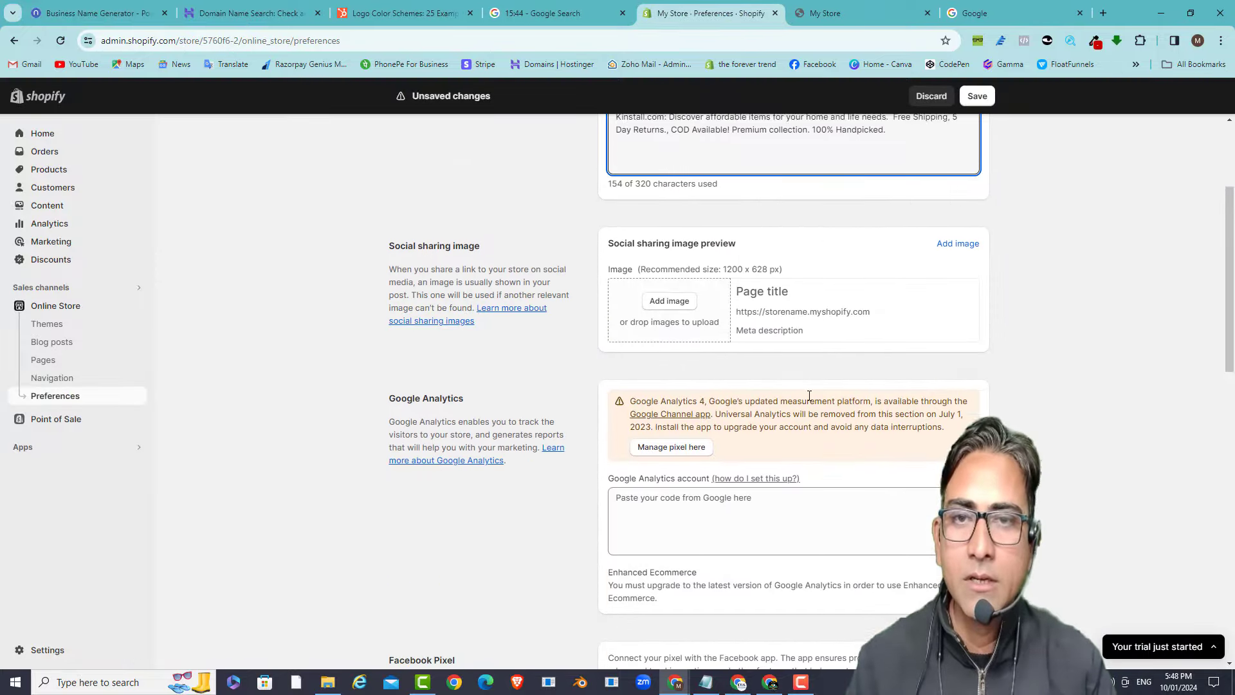
{"action": "left_click", "coordinate": [670, 296]}
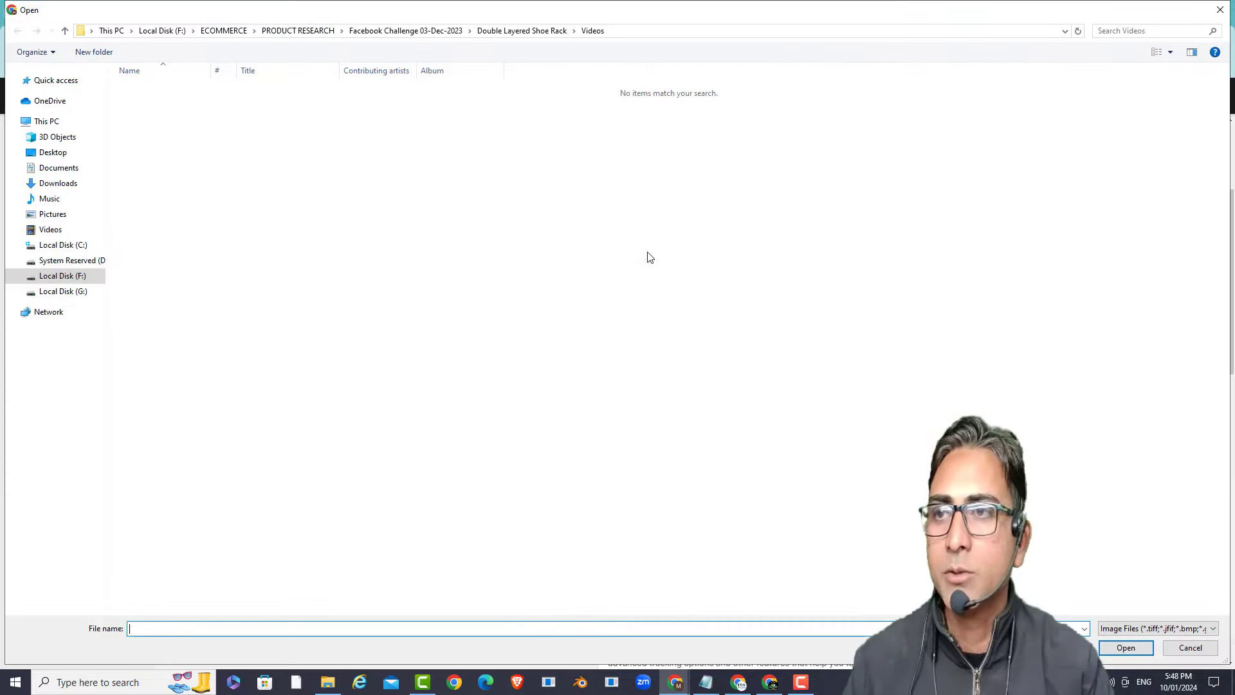
{"action": "left_click", "coordinate": [64, 184]}
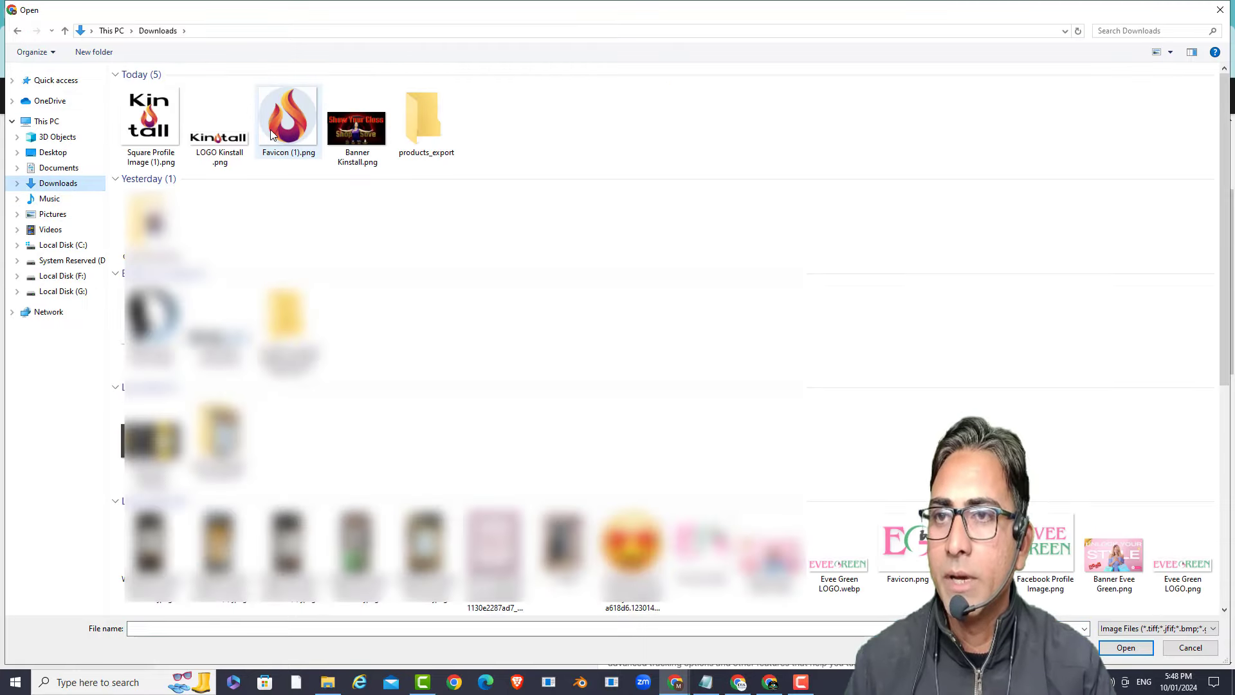
{"action": "left_click", "coordinate": [357, 125]}
{"action": "left_click", "coordinate": [1126, 648]}
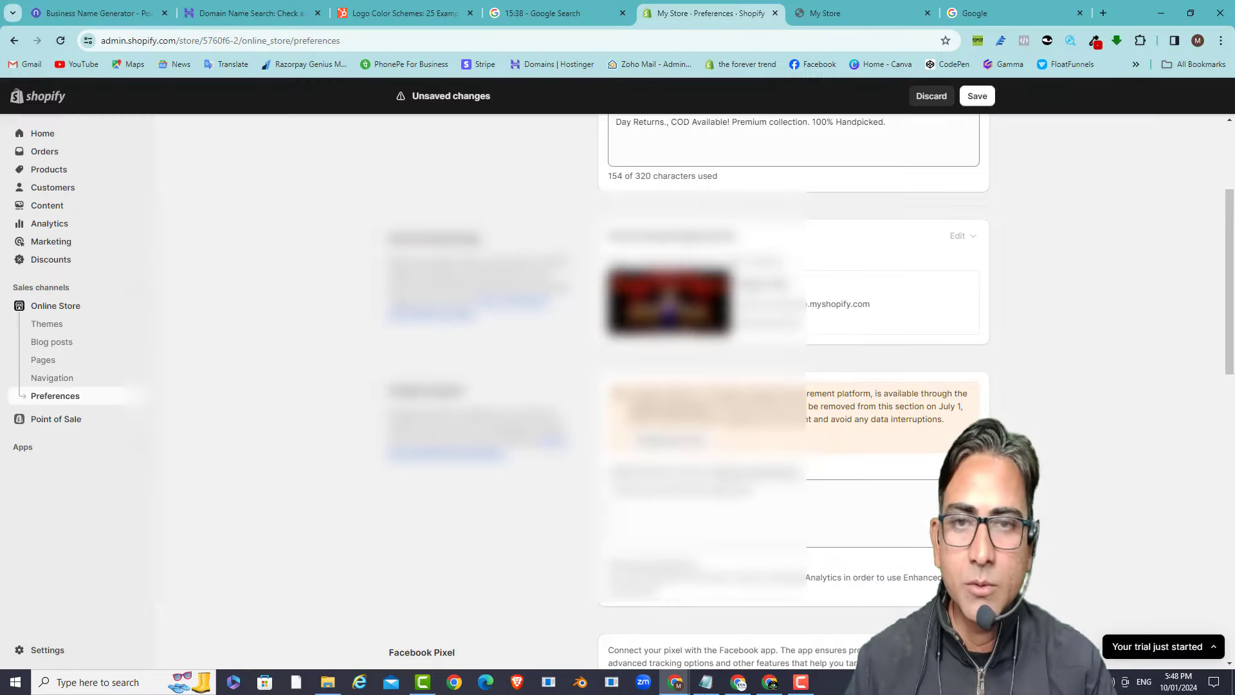
- Look through the remaining analytics, privacy, password and spam protection settings and save the store preferences
{"action": "scroll", "coordinate": [739, 374], "scroll_direction": "down", "scroll_amount": 2}
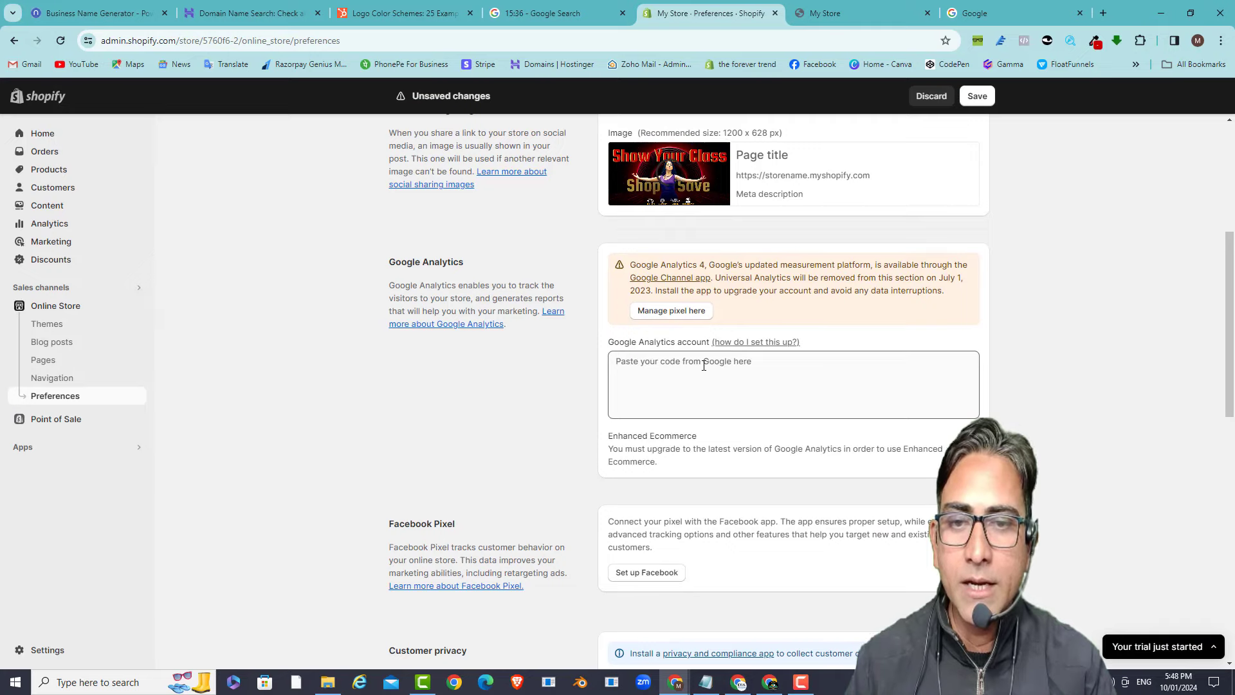
{"action": "scroll", "coordinate": [704, 366], "scroll_direction": "down", "scroll_amount": 5}
{"action": "scroll", "coordinate": [704, 362], "scroll_direction": "down", "scroll_amount": 6}
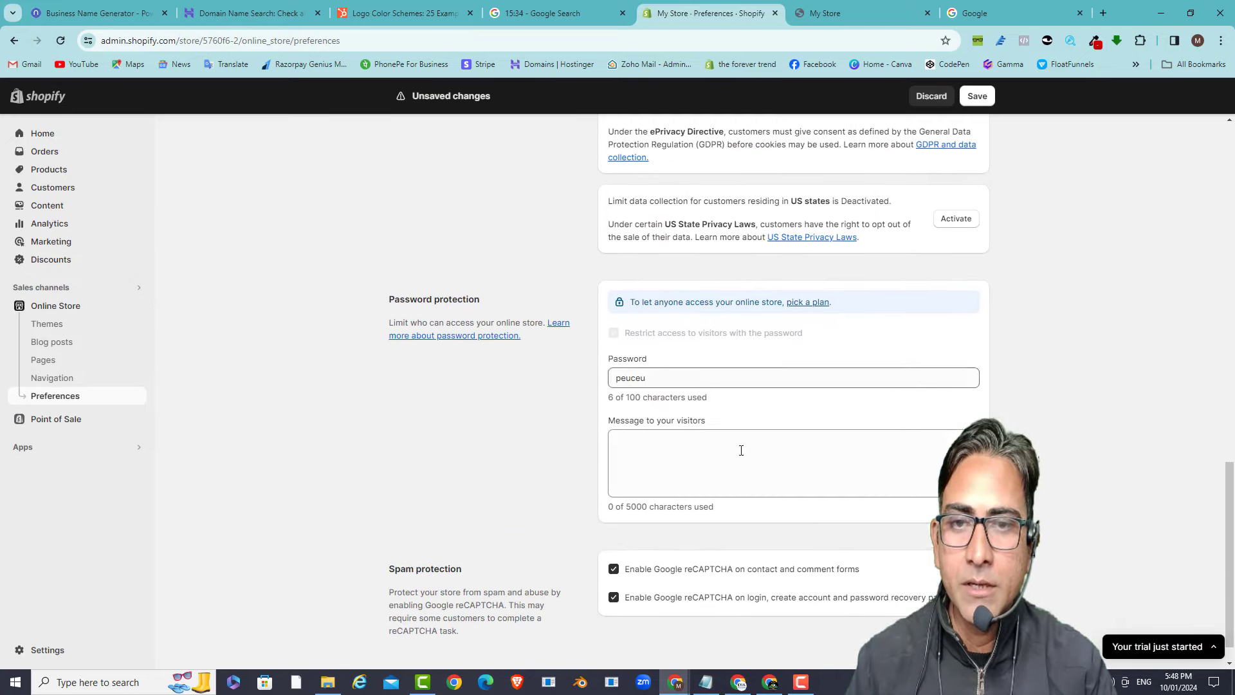
{"action": "scroll", "coordinate": [741, 450], "scroll_direction": "down", "scroll_amount": 1}
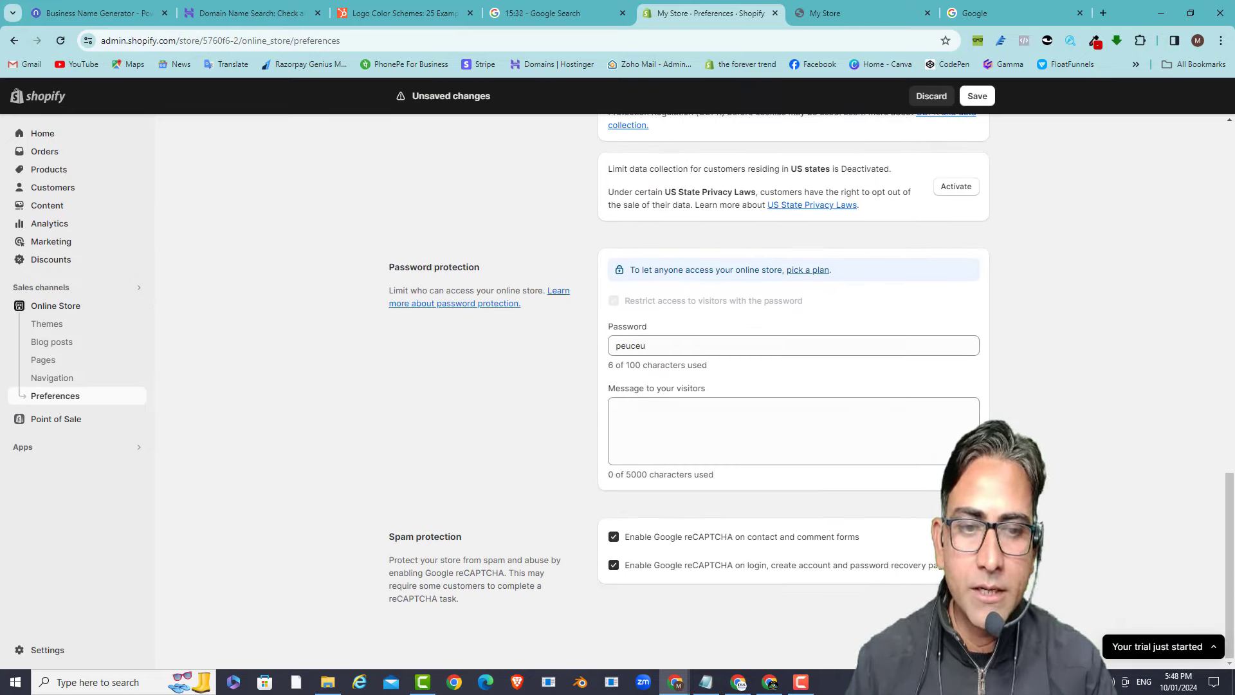
{"action": "key", "text": "ctrl+s"}
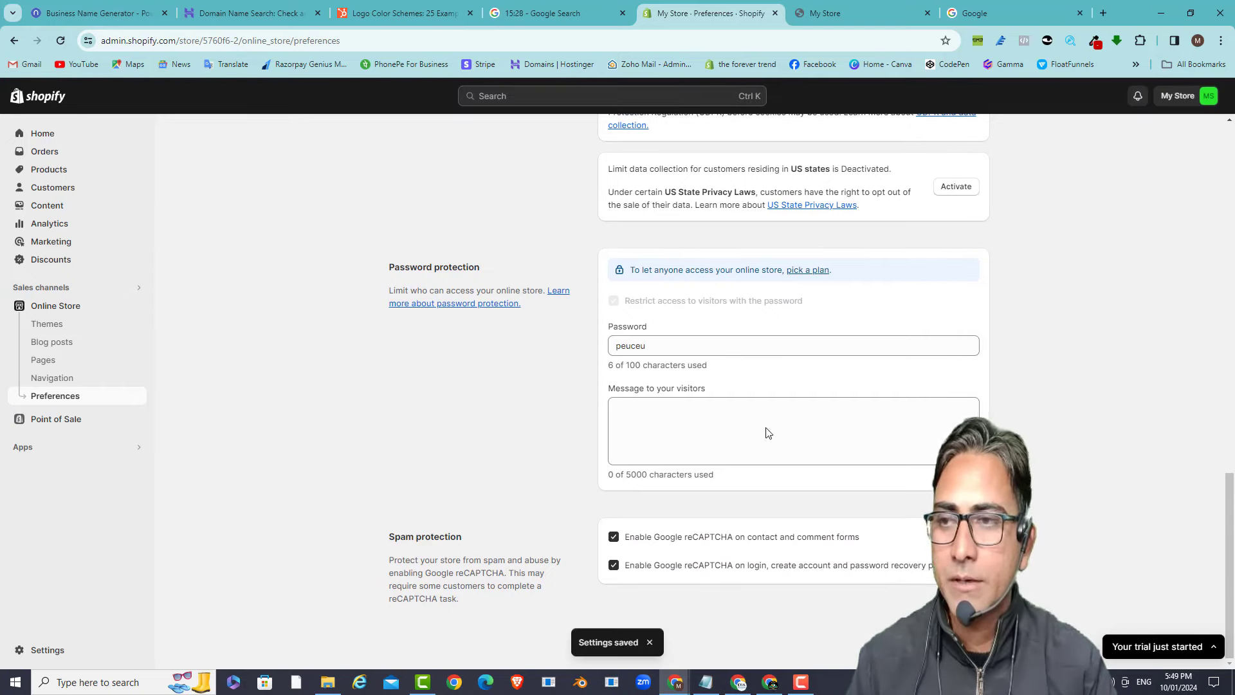
- Delete the default Contact page from the online store's pages
{"action": "left_click", "coordinate": [43, 360]}
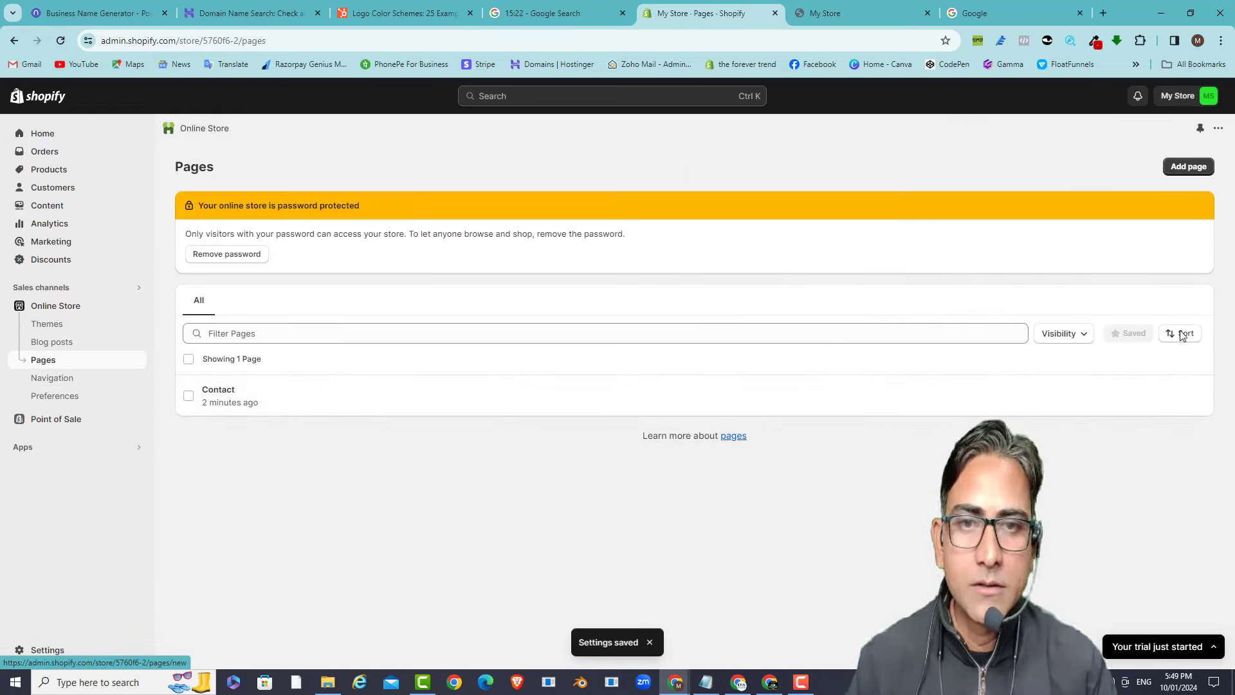
{"action": "left_click", "coordinate": [188, 395]}
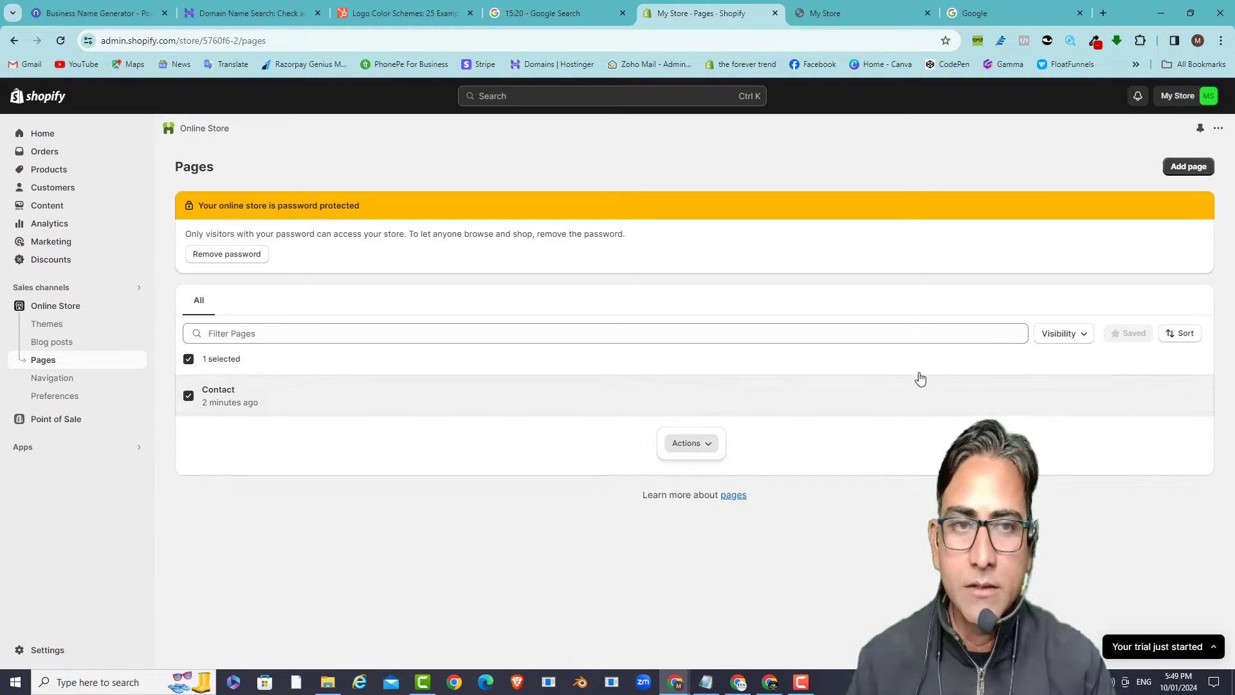
{"action": "left_click", "coordinate": [711, 454]}
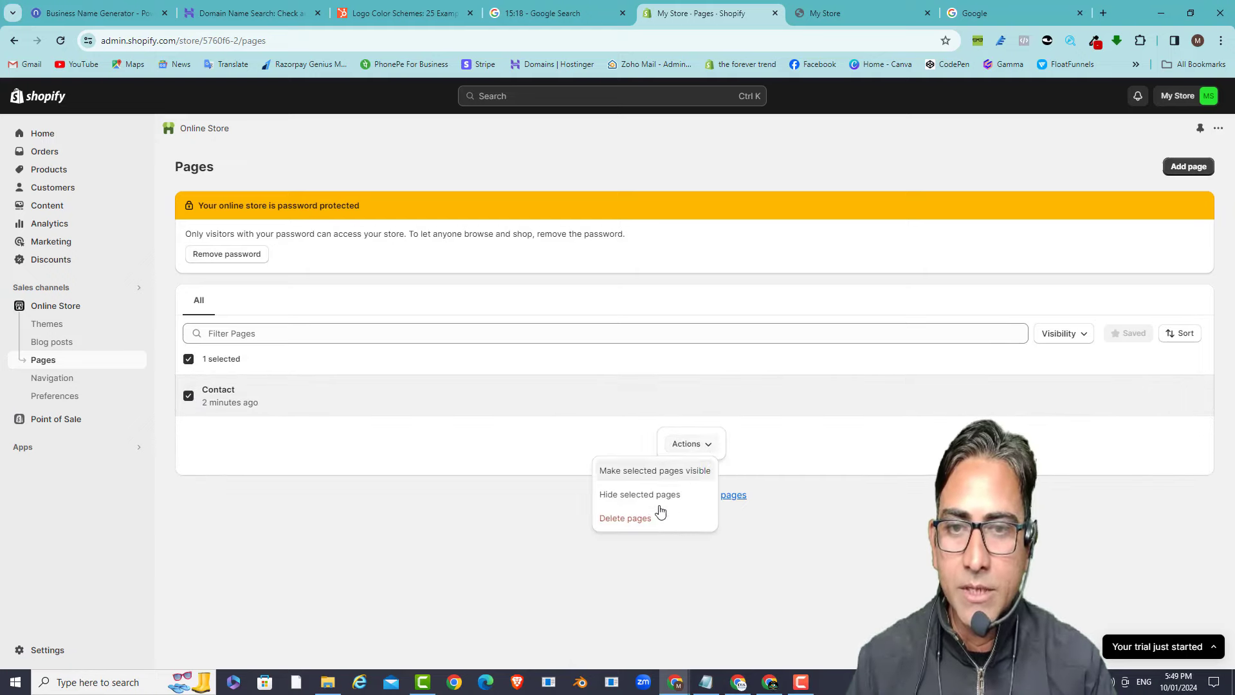
{"action": "left_click", "coordinate": [641, 520]}
{"action": "left_click", "coordinate": [782, 416]}
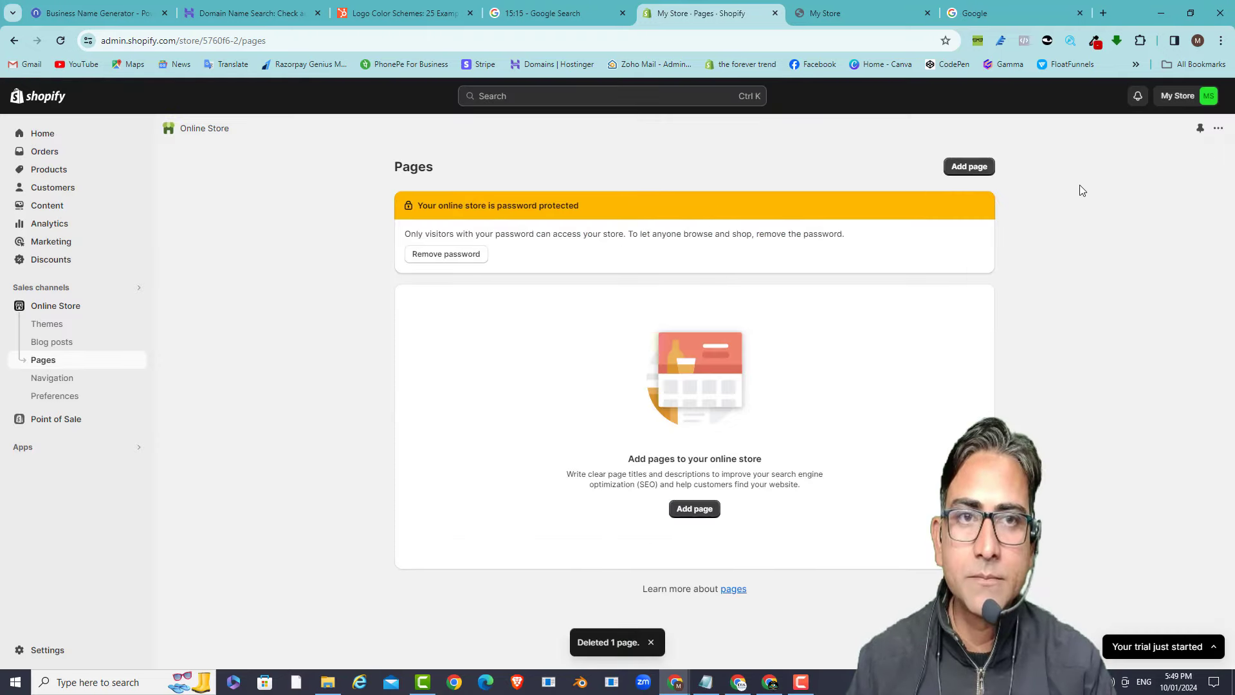
- Add a new store page titled "About us"
{"action": "left_click", "coordinate": [969, 166]}
{"action": "left_click", "coordinate": [472, 227]}
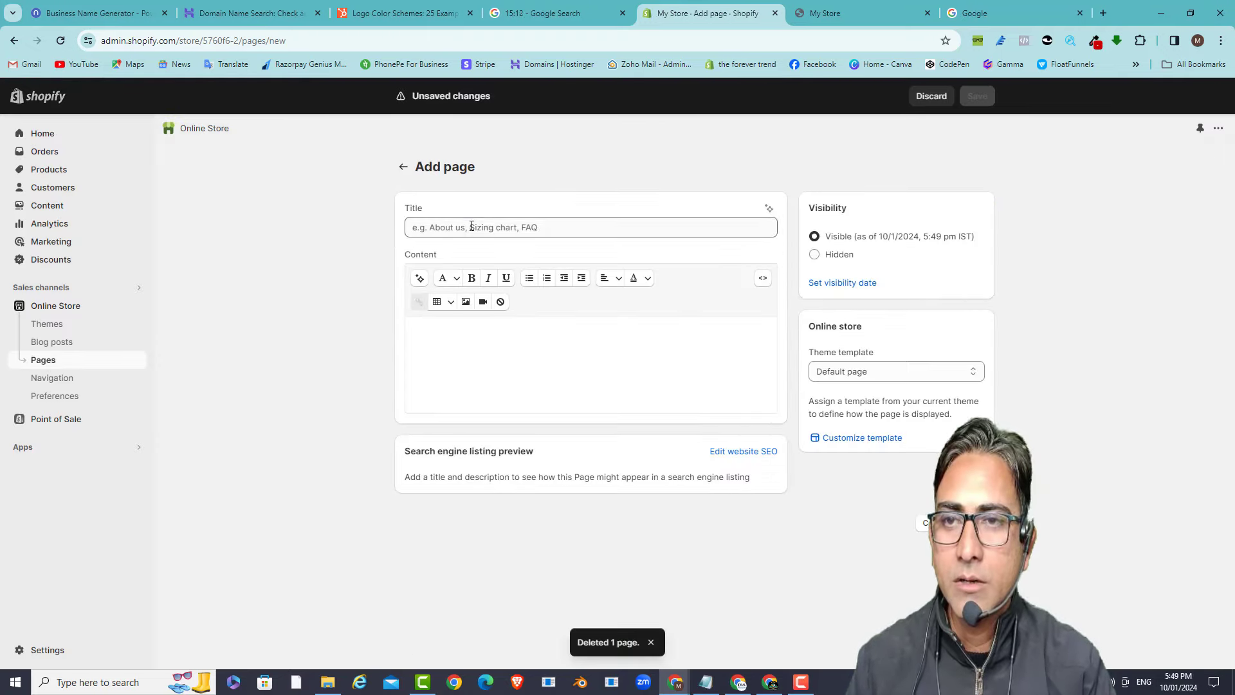
{"action": "type", "text": "About us"}
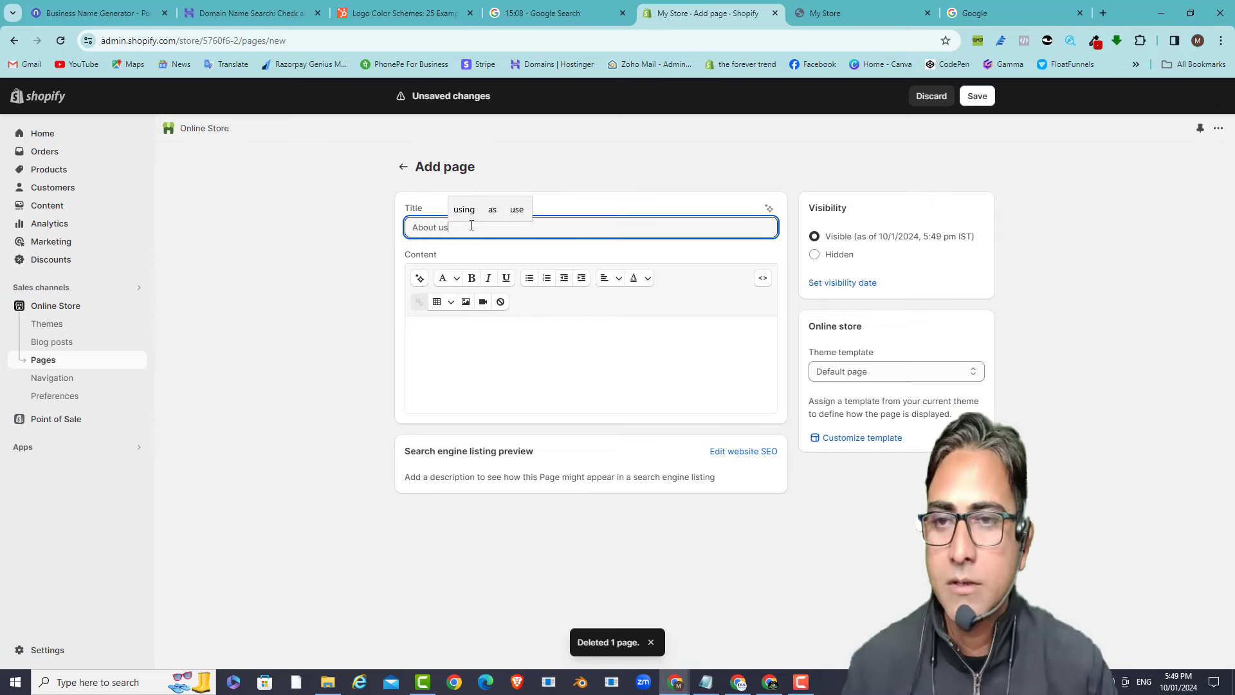
- Copy the "About us 4" text from the All Pages Google Doc into the About us page content and save the page
{"action": "left_click", "coordinate": [498, 331]}
{"action": "left_click", "coordinate": [770, 681]}
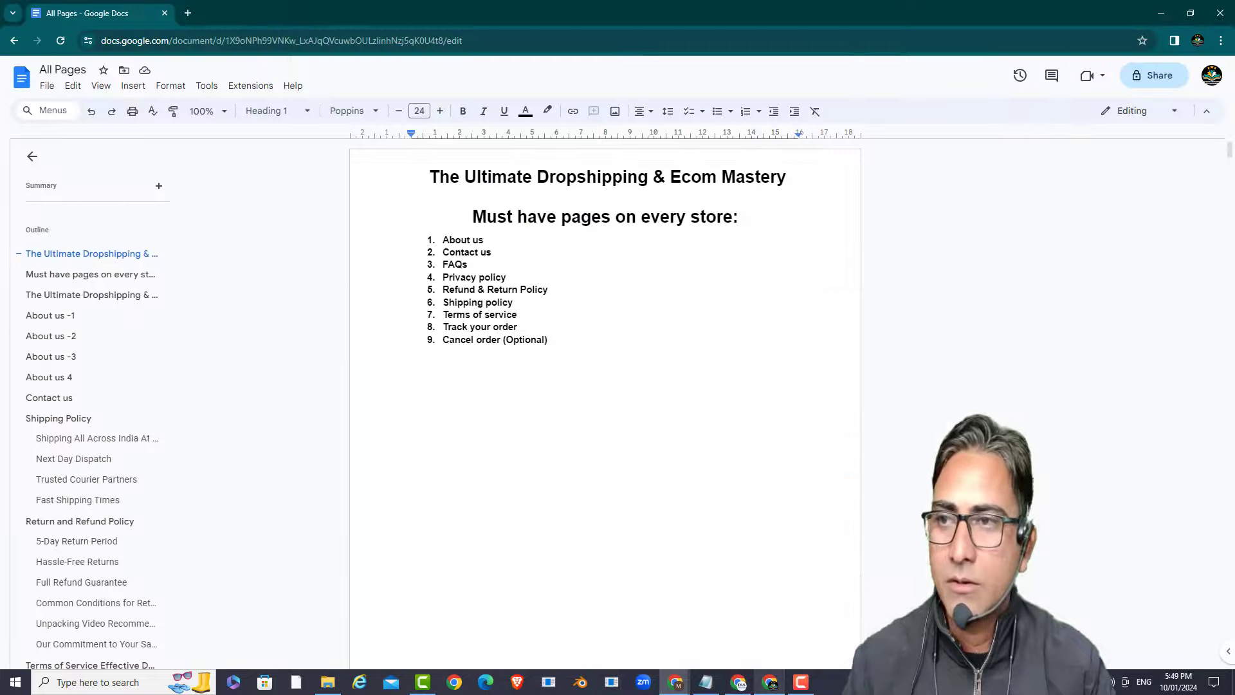
{"action": "left_click", "coordinate": [58, 380]}
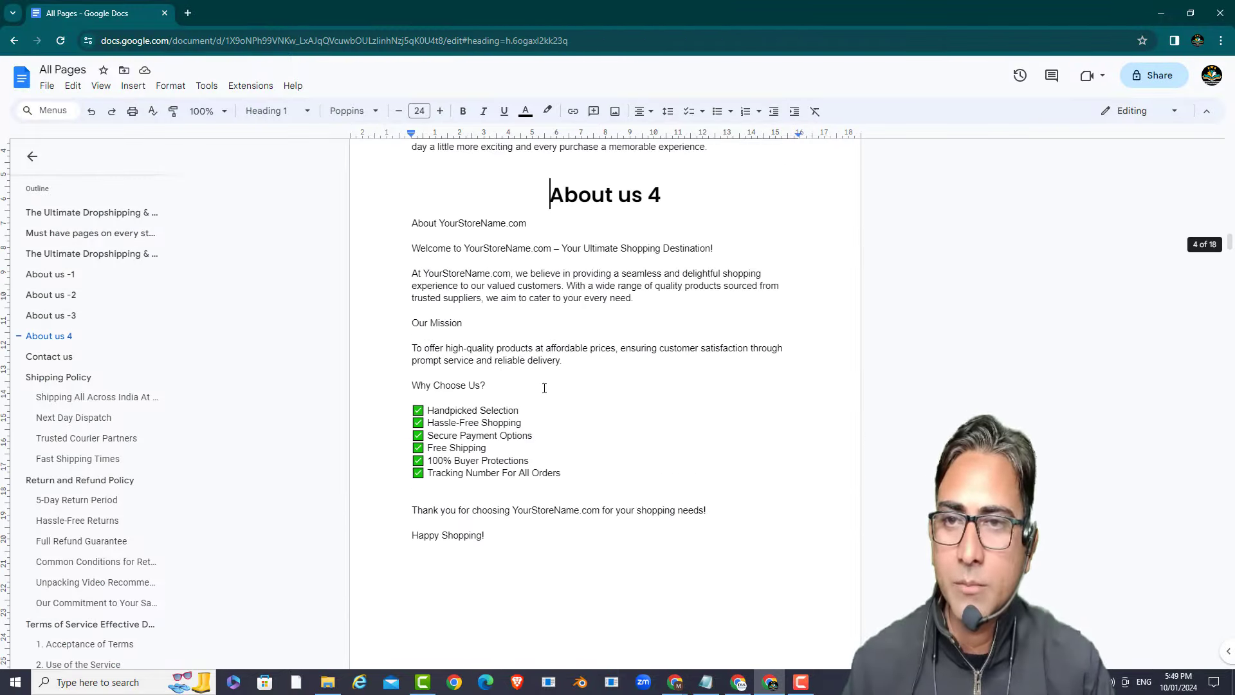
{"action": "left_click_drag", "start_coordinate": [412, 223], "coordinate": [595, 539]}
{"action": "key", "text": "alt+Tab"}
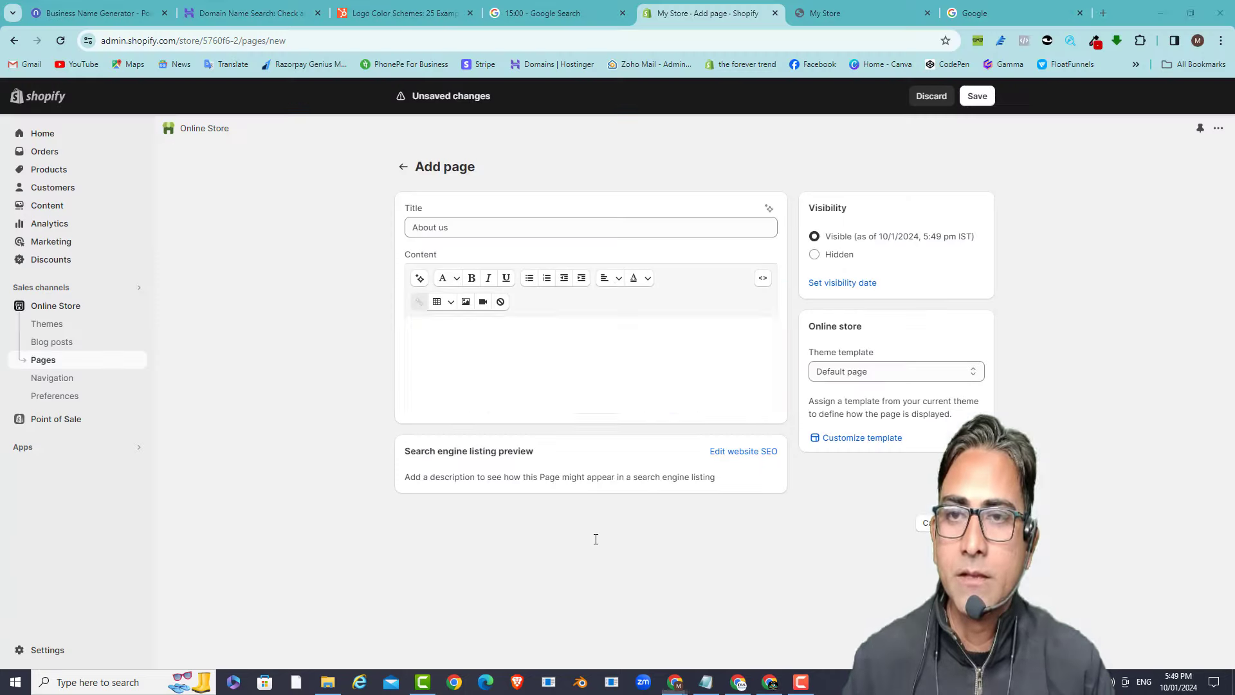
{"action": "left_click", "coordinate": [554, 373]}
{"action": "key", "text": "ctrl+v"}
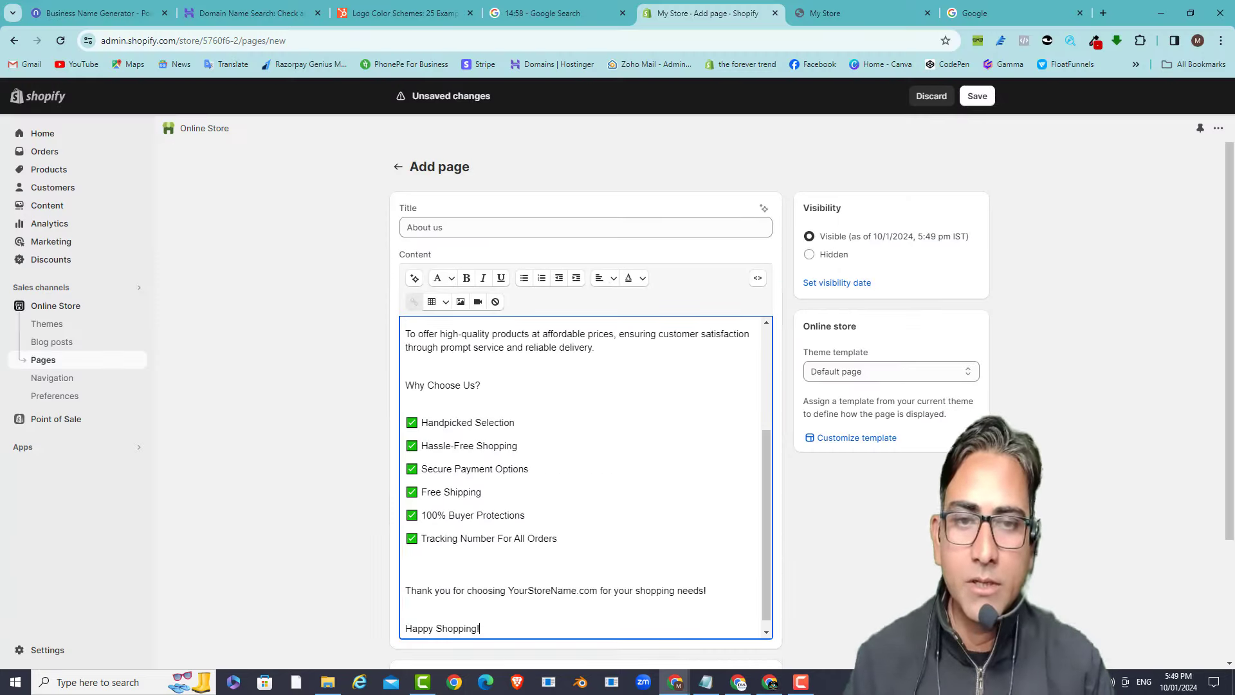
{"action": "scroll", "coordinate": [617, 386], "scroll_direction": "down", "scroll_amount": 3}
{"action": "key", "text": "ctrl+s"}
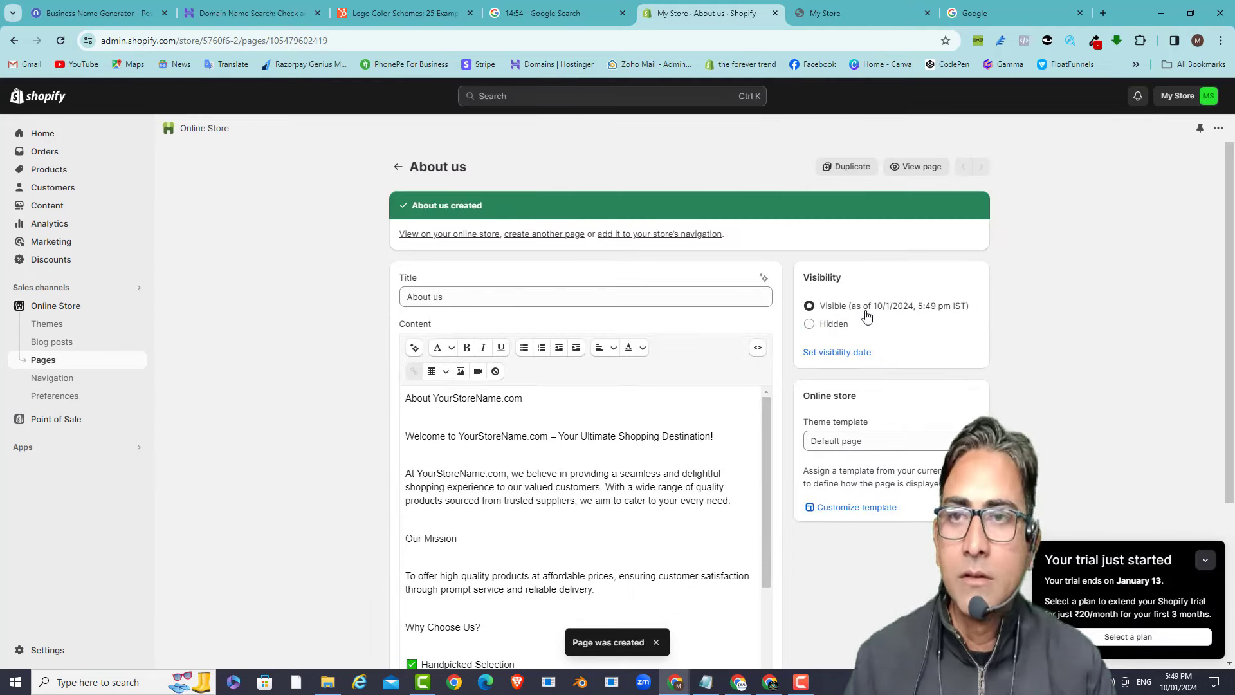
- Return to the pages list and add another page titled "Contact"
{"action": "left_click", "coordinate": [398, 170]}
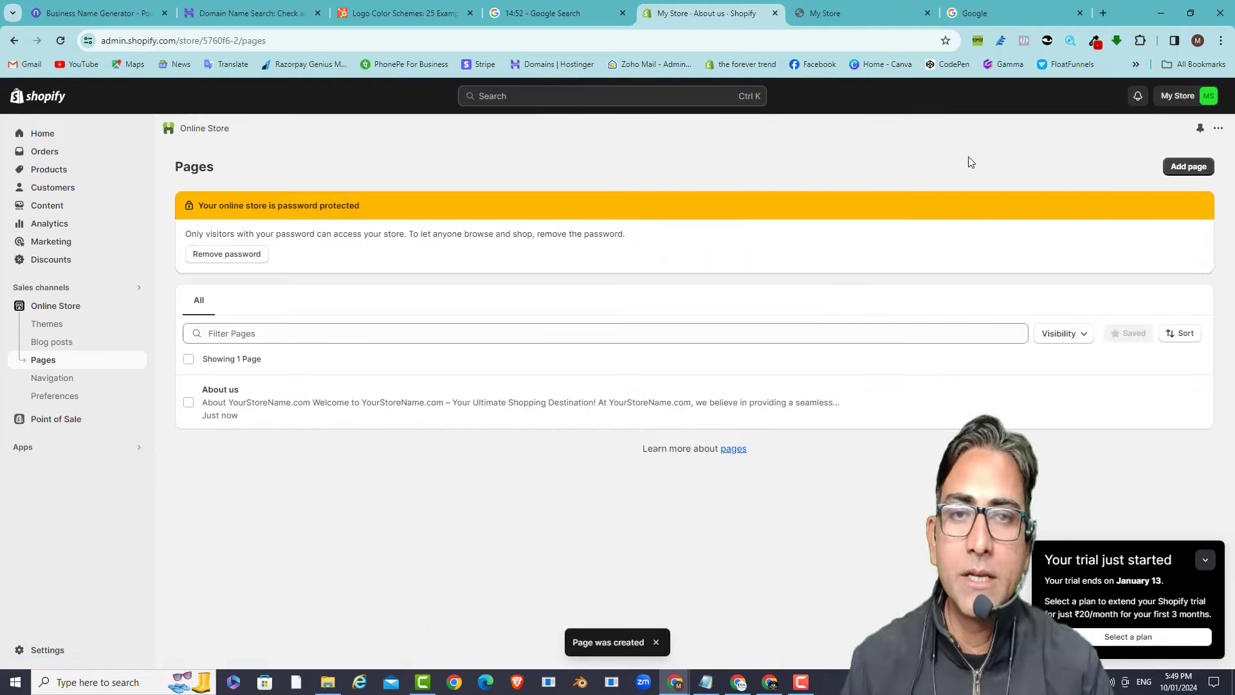
{"action": "left_click", "coordinate": [1192, 168]}
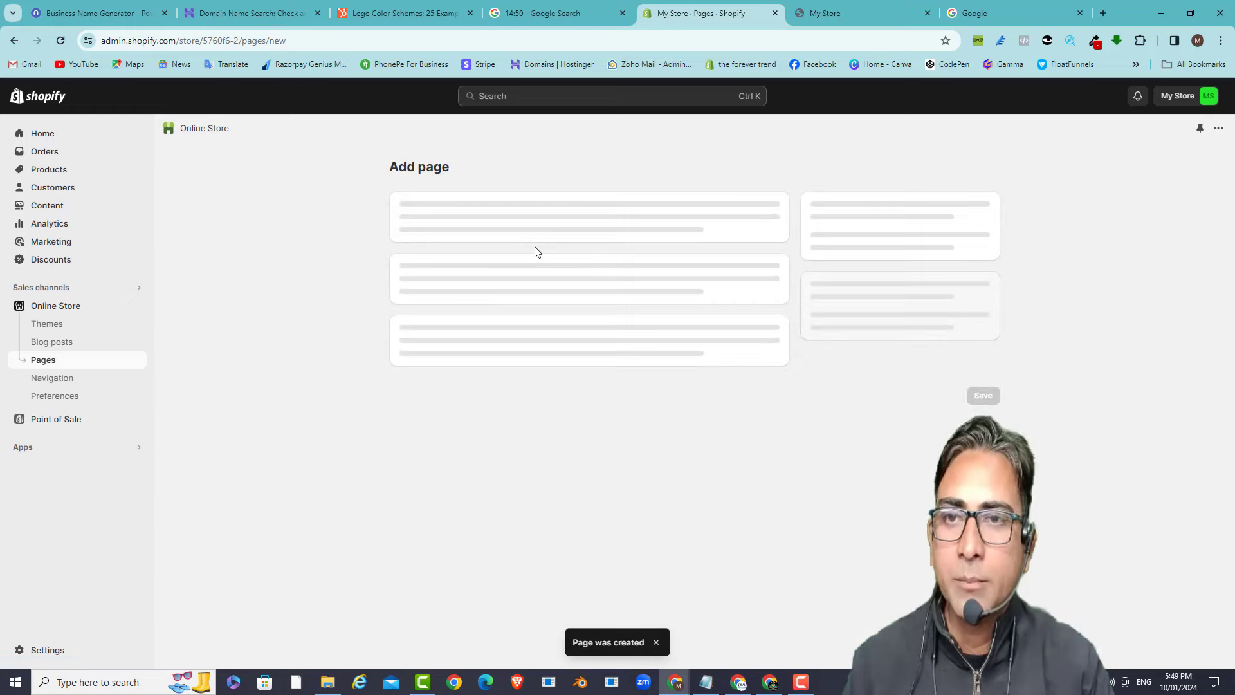
{"action": "type", "text": "Contact"}
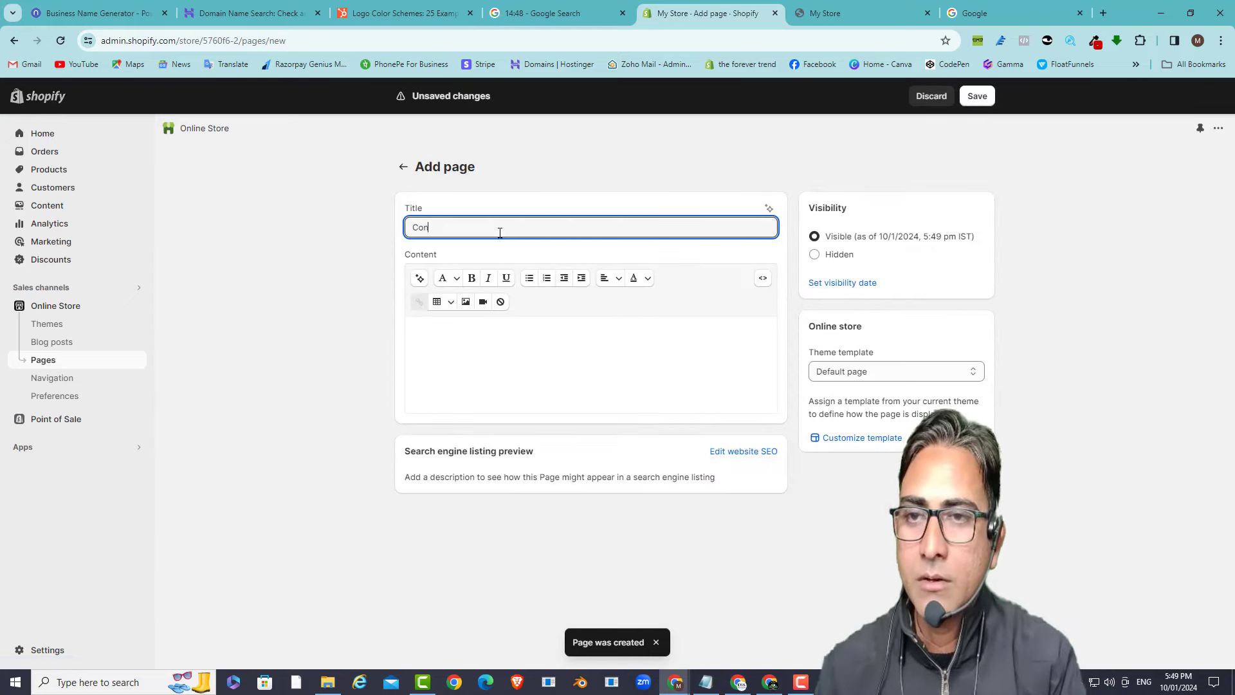
- Copy the "Contact us" text from the All Pages Google Doc into the Contact page content
{"action": "left_click", "coordinate": [510, 371]}
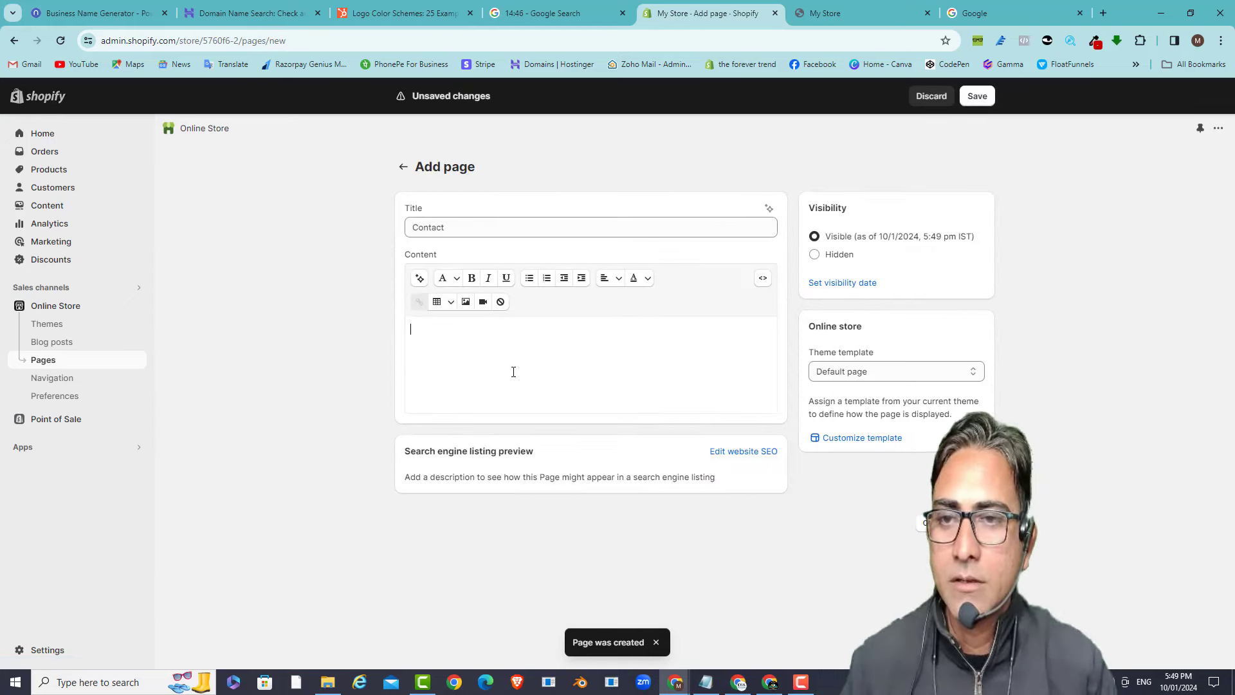
{"action": "key", "text": "alt+Tab"}
{"action": "left_click", "coordinate": [51, 357]}
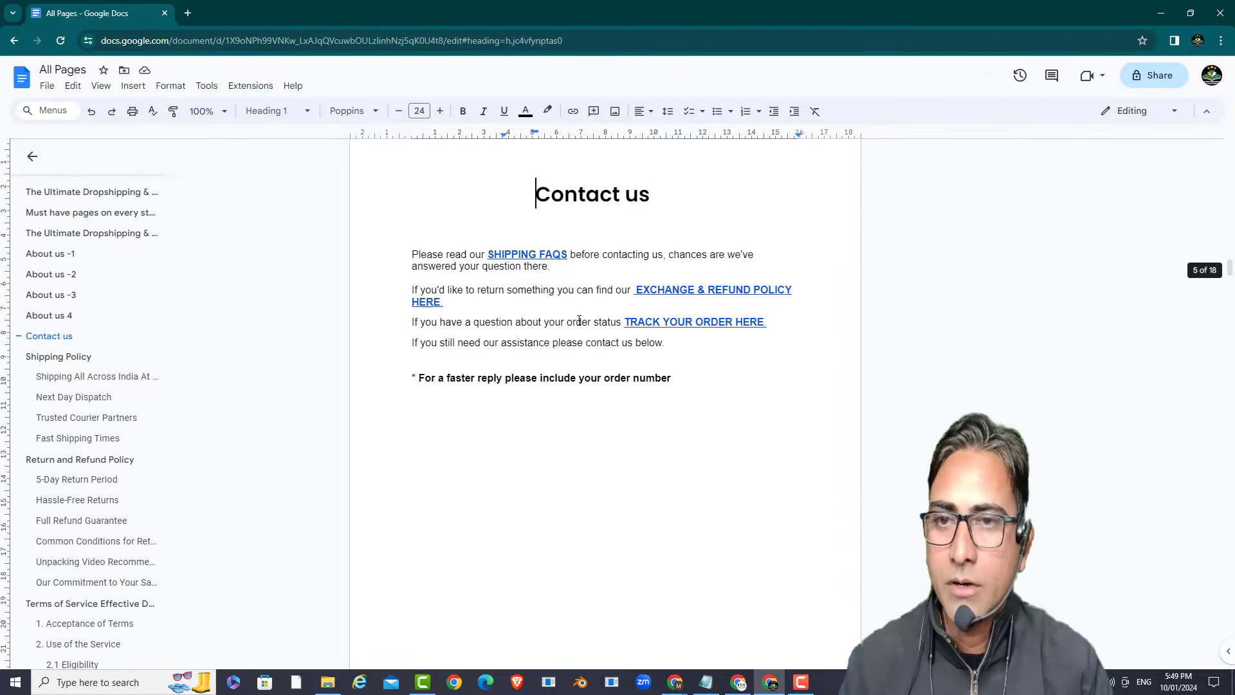
{"action": "left_click_drag", "start_coordinate": [413, 241], "coordinate": [699, 382]}
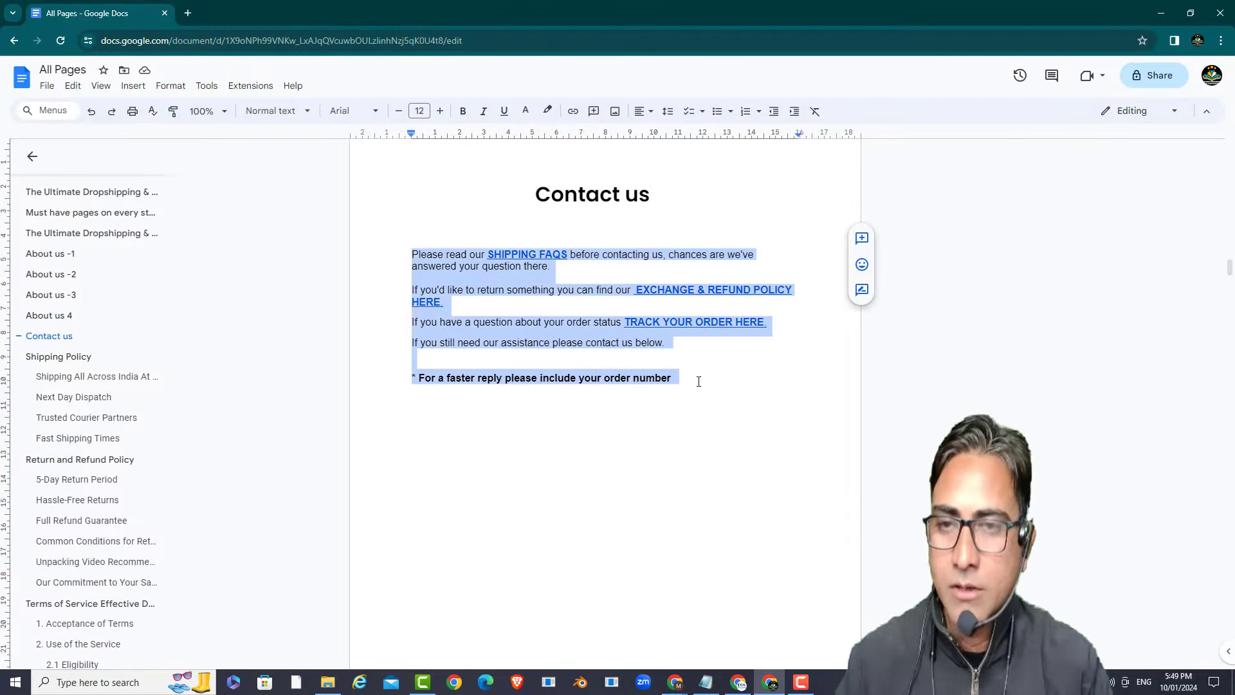
{"action": "key", "text": "ctrl+c"}
{"action": "key", "text": "alt+Tab"}
{"action": "key", "text": "ctrl+v"}
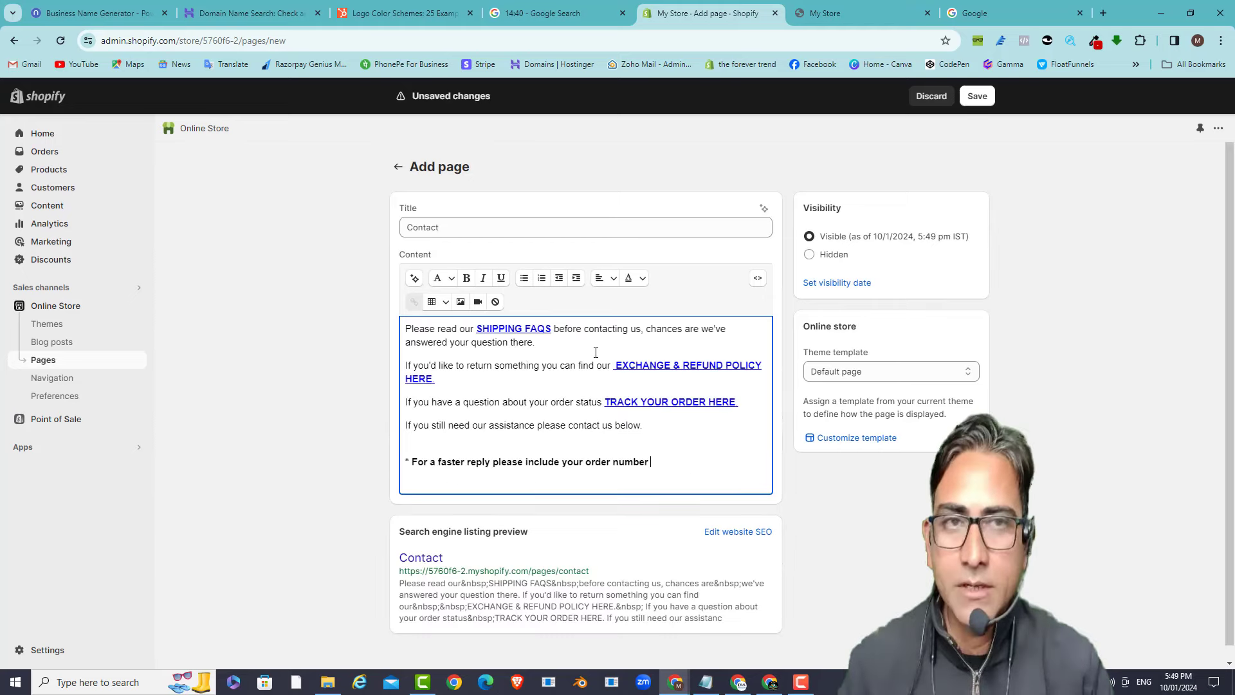
- Assign the "contact" theme template to the Contact page and save the page
{"action": "left_click", "coordinate": [977, 97]}
{"action": "left_click", "coordinate": [873, 380]}
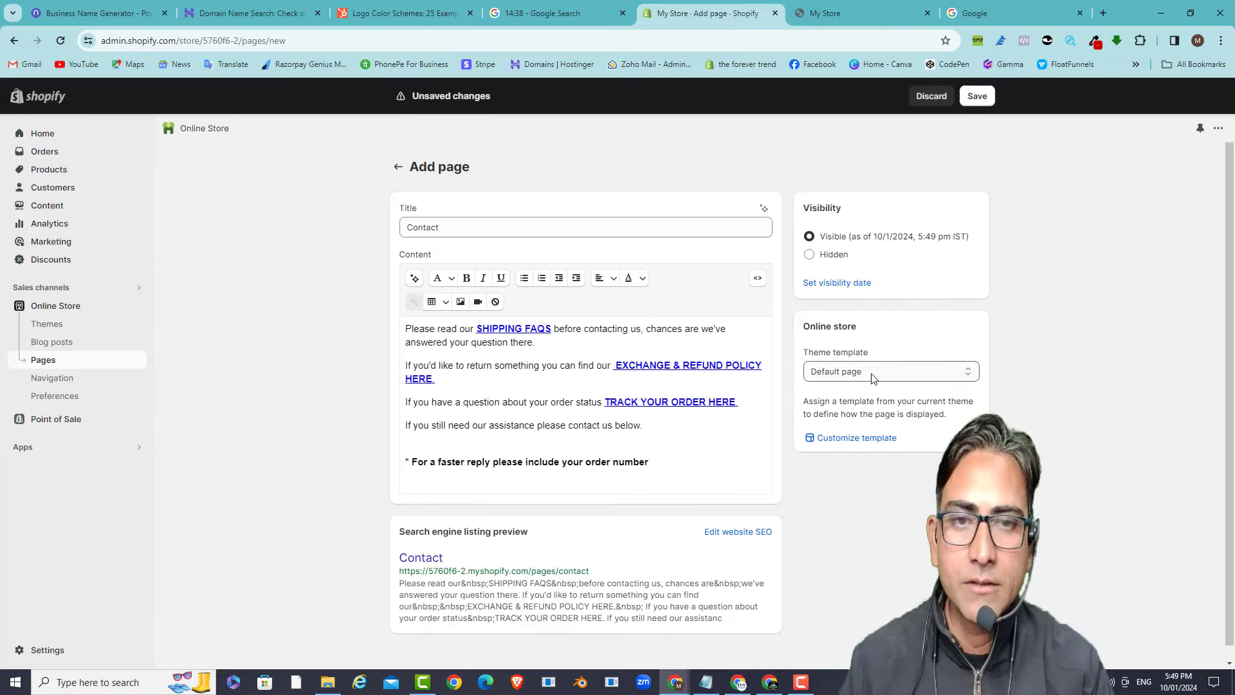
{"action": "left_click", "coordinate": [845, 400]}
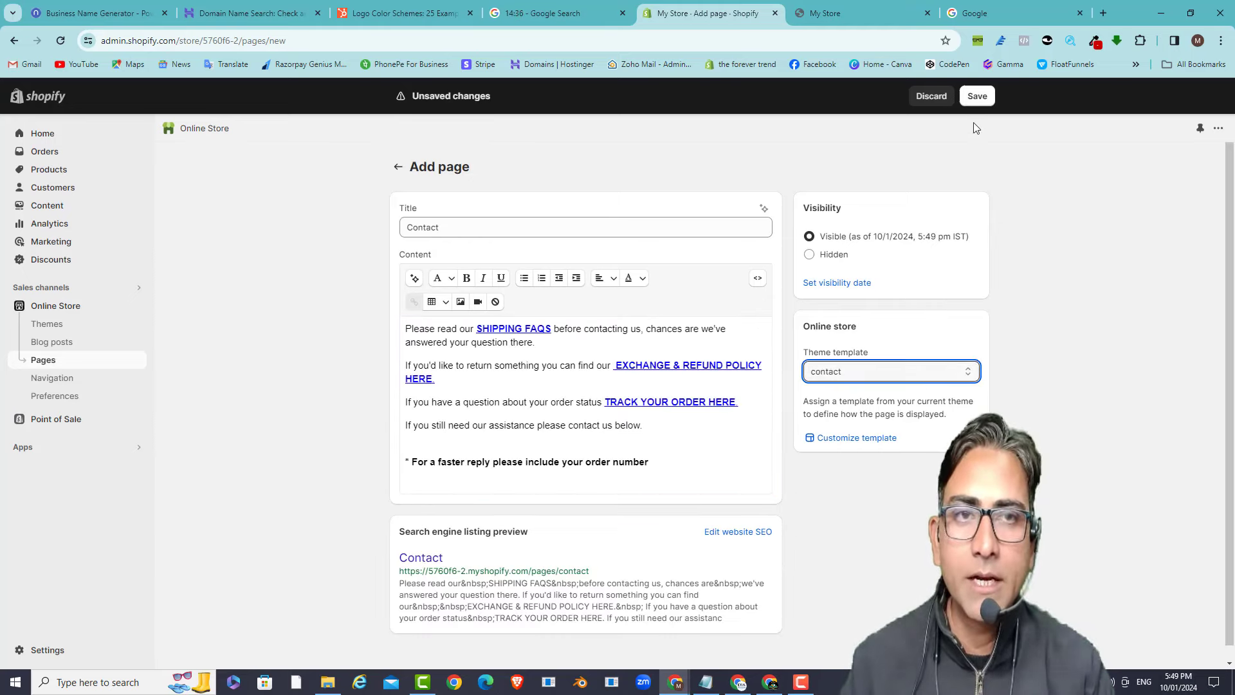
{"action": "left_click", "coordinate": [977, 96]}
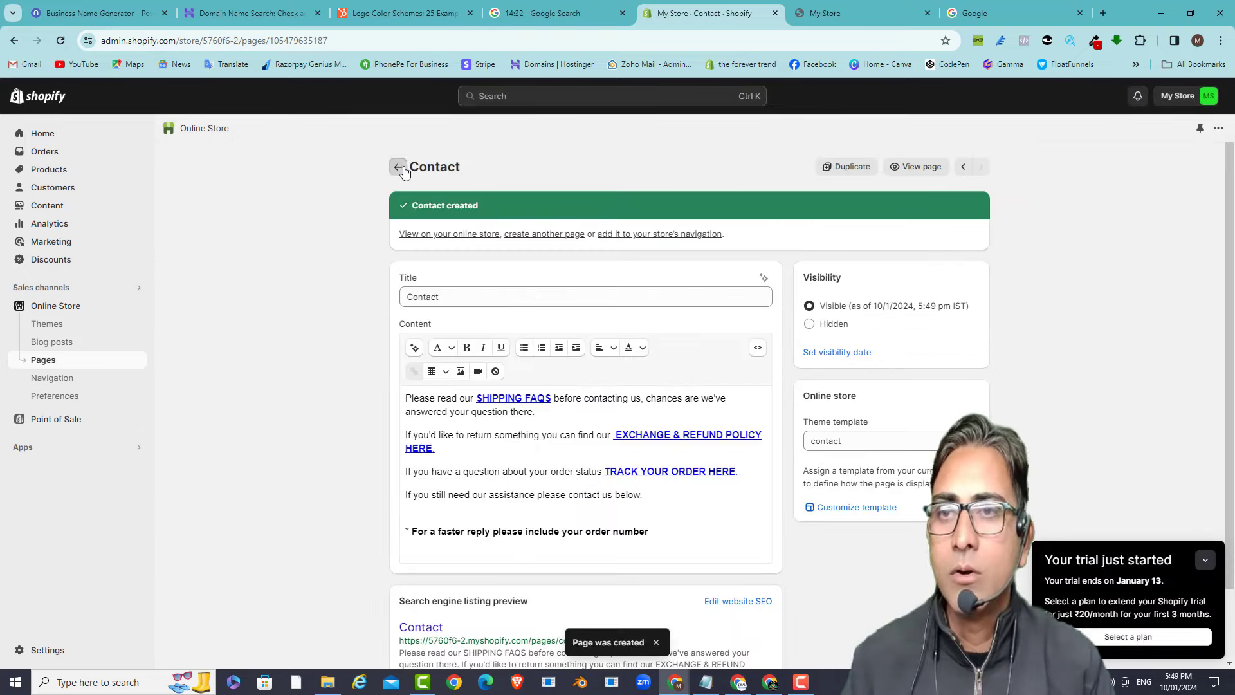
- Return to the pages list and add another page titled "FAQs"
{"action": "left_click", "coordinate": [398, 167]}
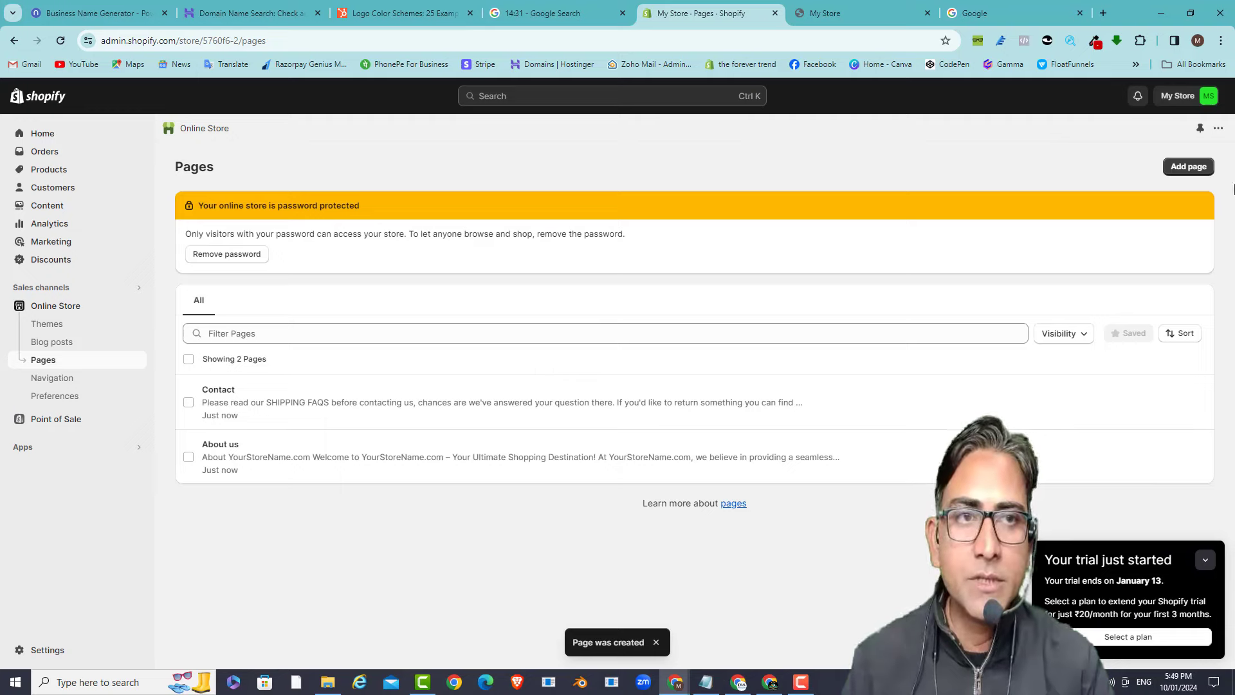
{"action": "left_click", "coordinate": [1189, 167]}
{"action": "left_click", "coordinate": [487, 232]}
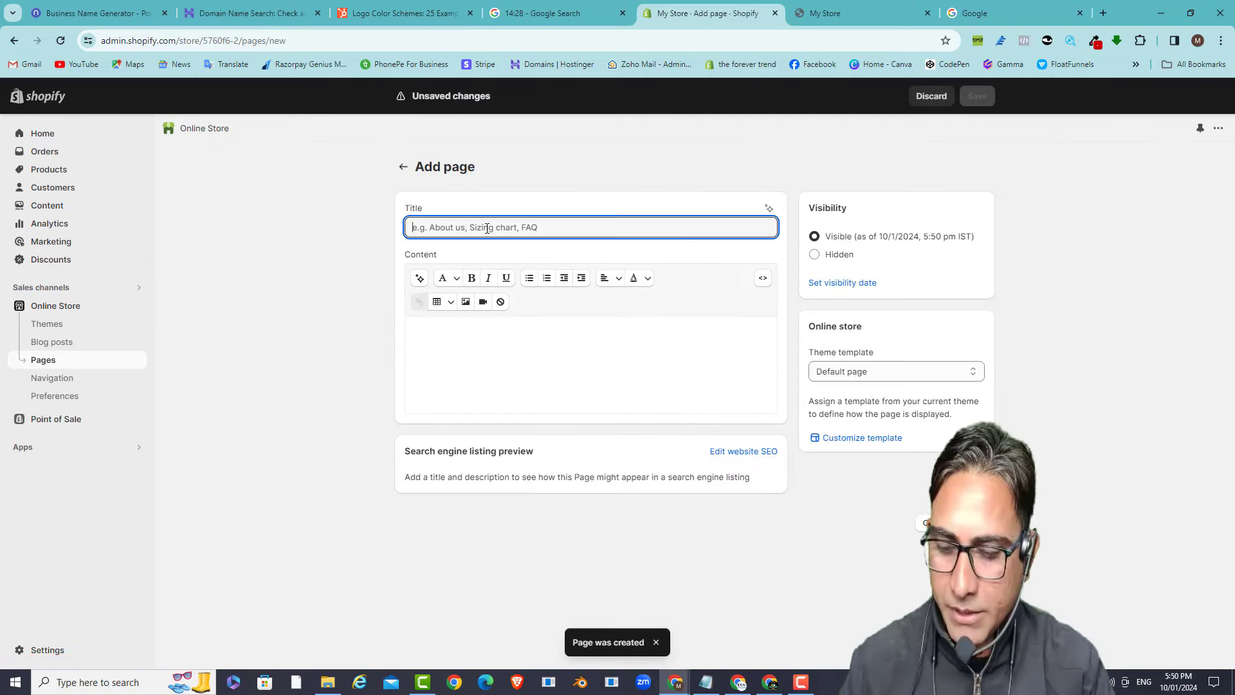
{"action": "type", "text": "FAQs"}
- Copy the FAQs text from the All Pages Google Doc into the FAQs page content, save it and return to the pages list
{"action": "left_click", "coordinate": [474, 359]}
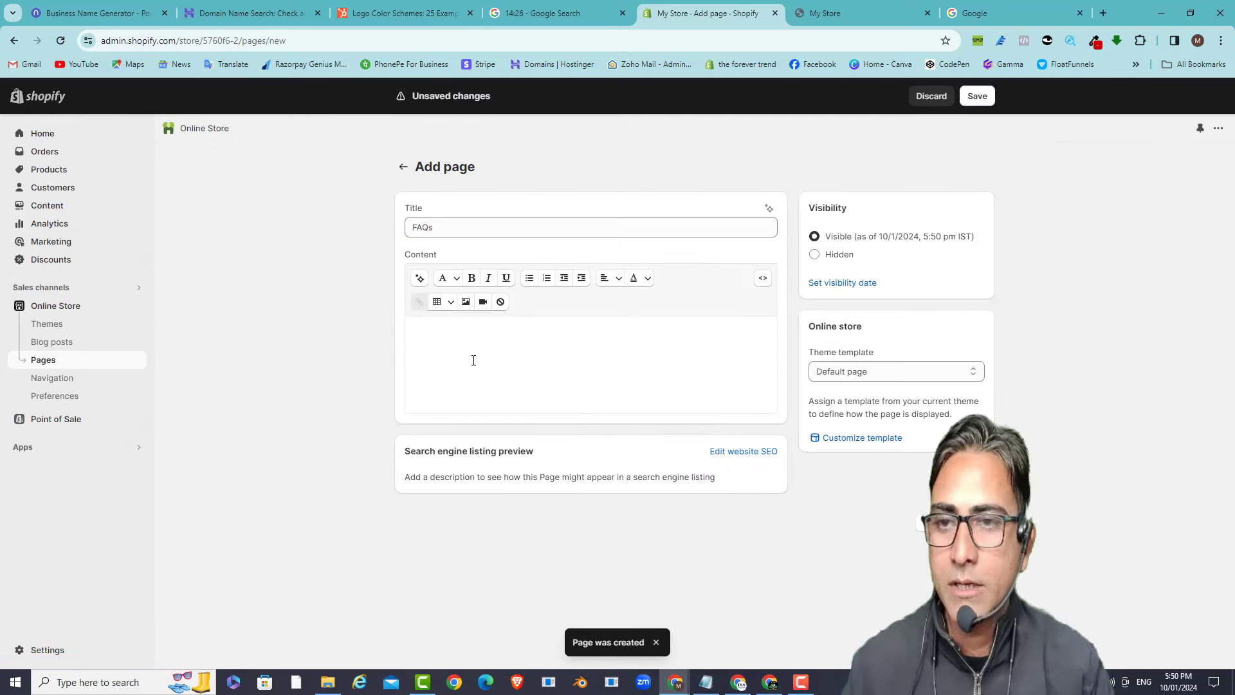
{"action": "key", "text": "alt+Tab"}
{"action": "scroll", "coordinate": [85, 444], "scroll_direction": "down", "scroll_amount": 10}
{"action": "scroll", "coordinate": [86, 444], "scroll_direction": "down", "scroll_amount": 3}
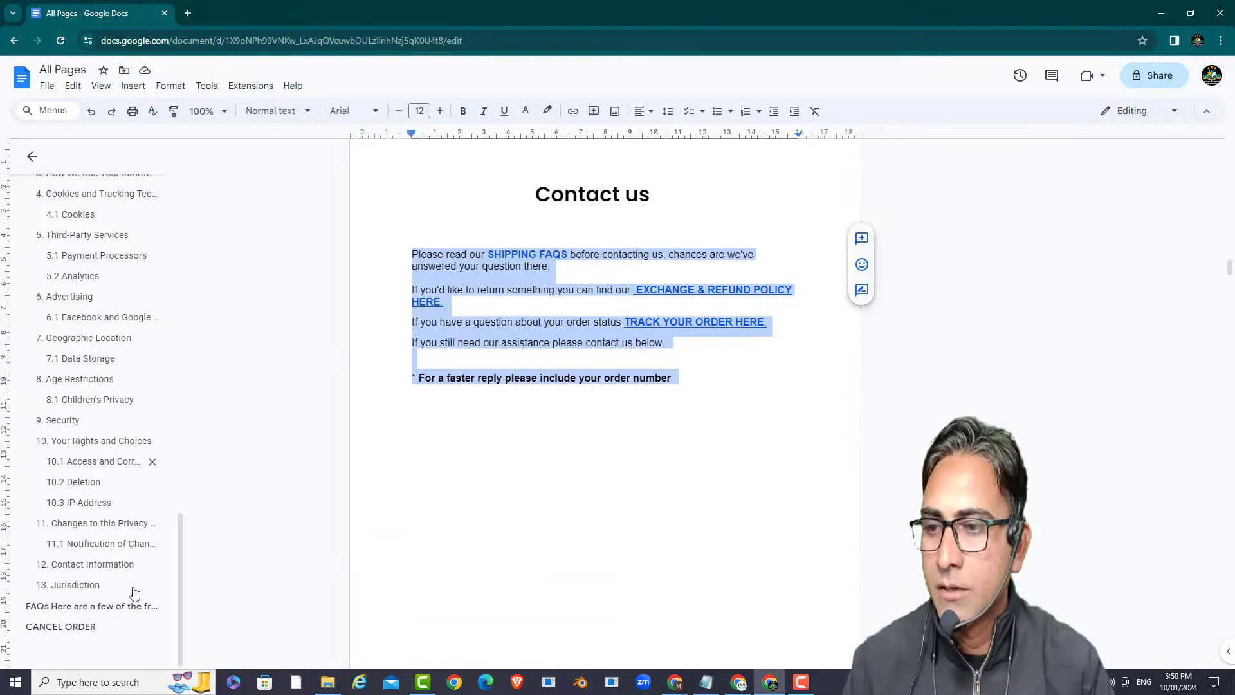
{"action": "left_click", "coordinate": [81, 607]}
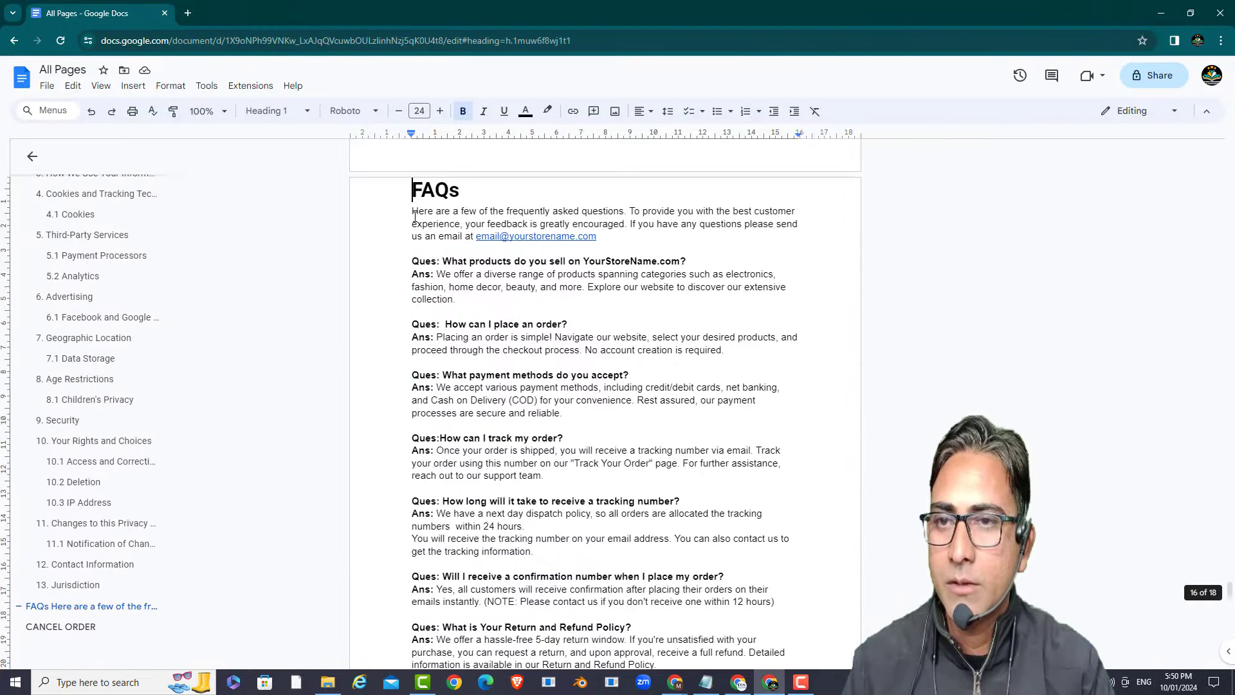
{"action": "left_click_drag", "start_coordinate": [415, 217], "coordinate": [685, 392]}
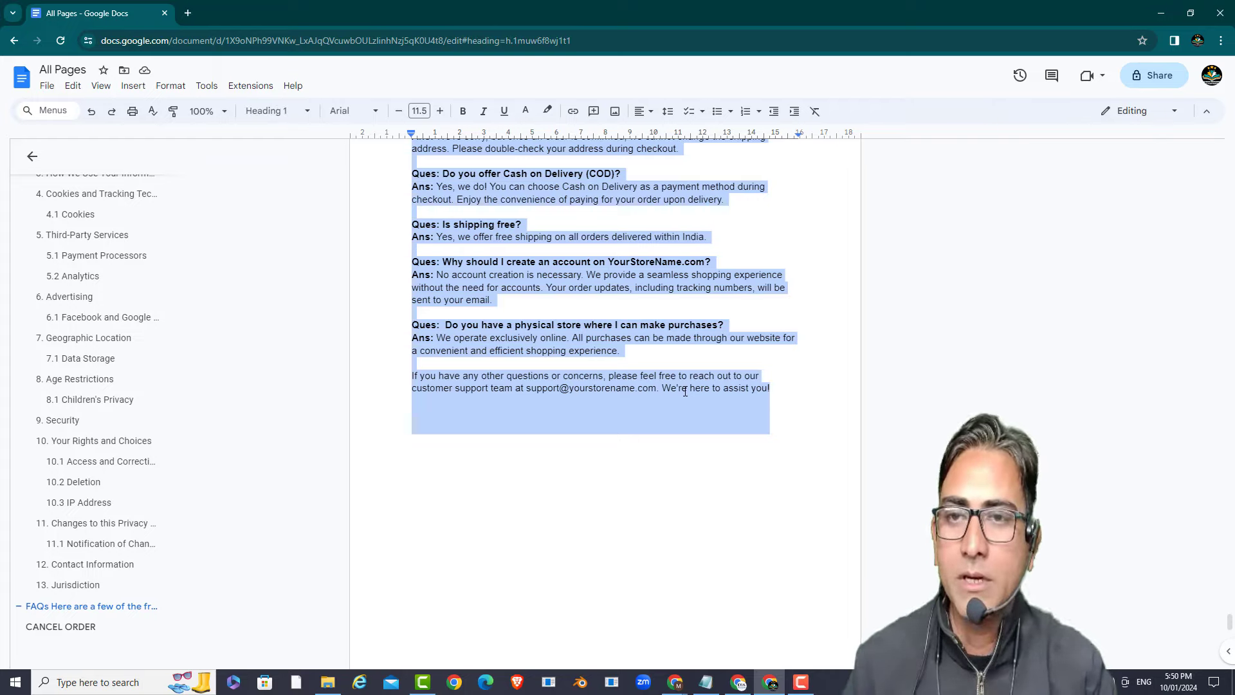
{"action": "key", "text": "alt+Tab"}
{"action": "left_click", "coordinate": [577, 356]}
{"action": "key", "text": "ctrl+v"}
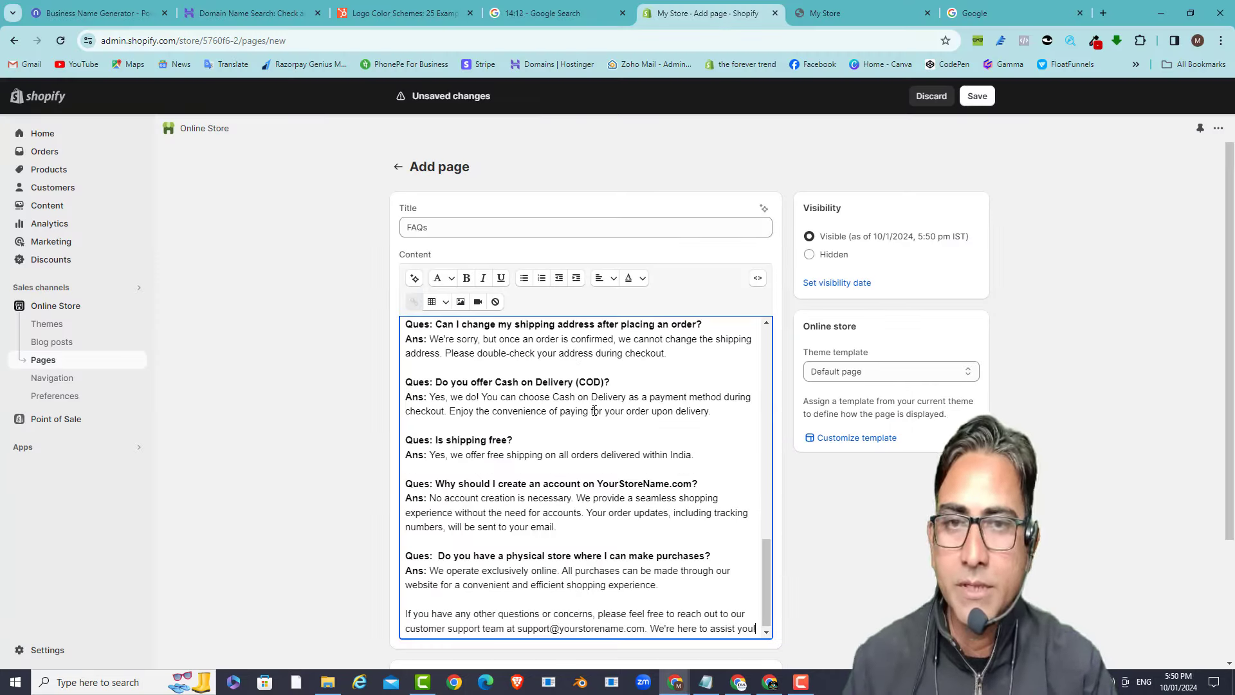
{"action": "left_click", "coordinate": [979, 96]}
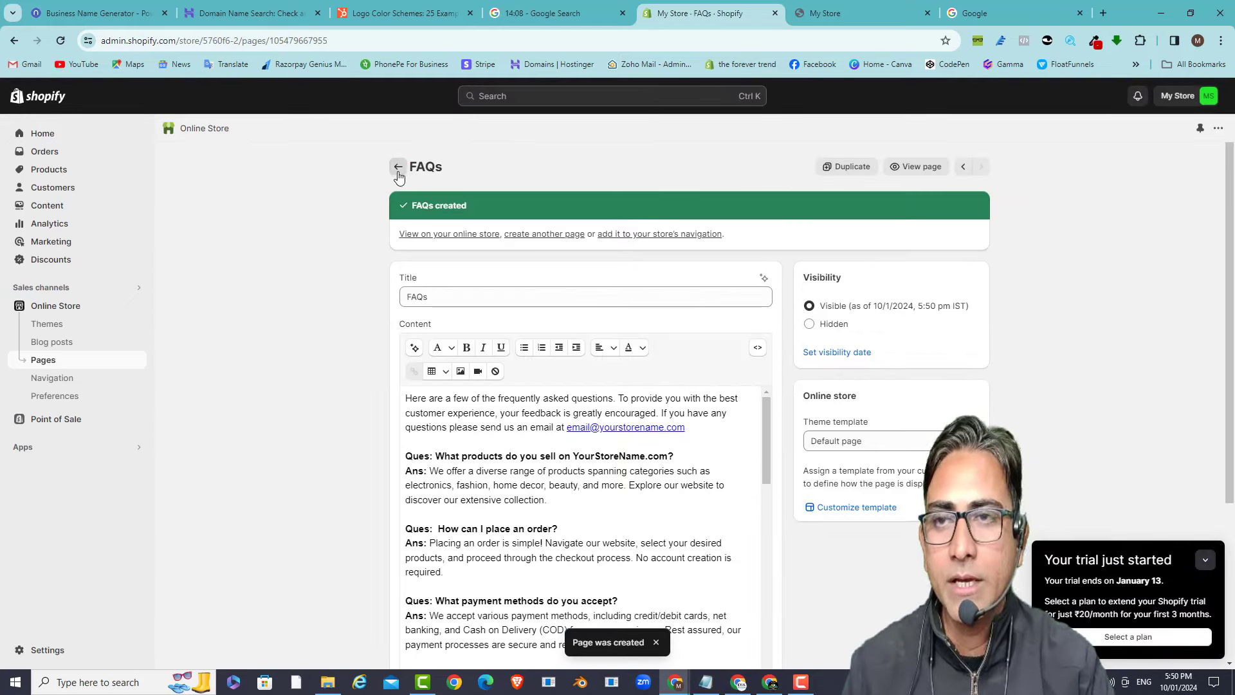
{"action": "left_click", "coordinate": [398, 168]}
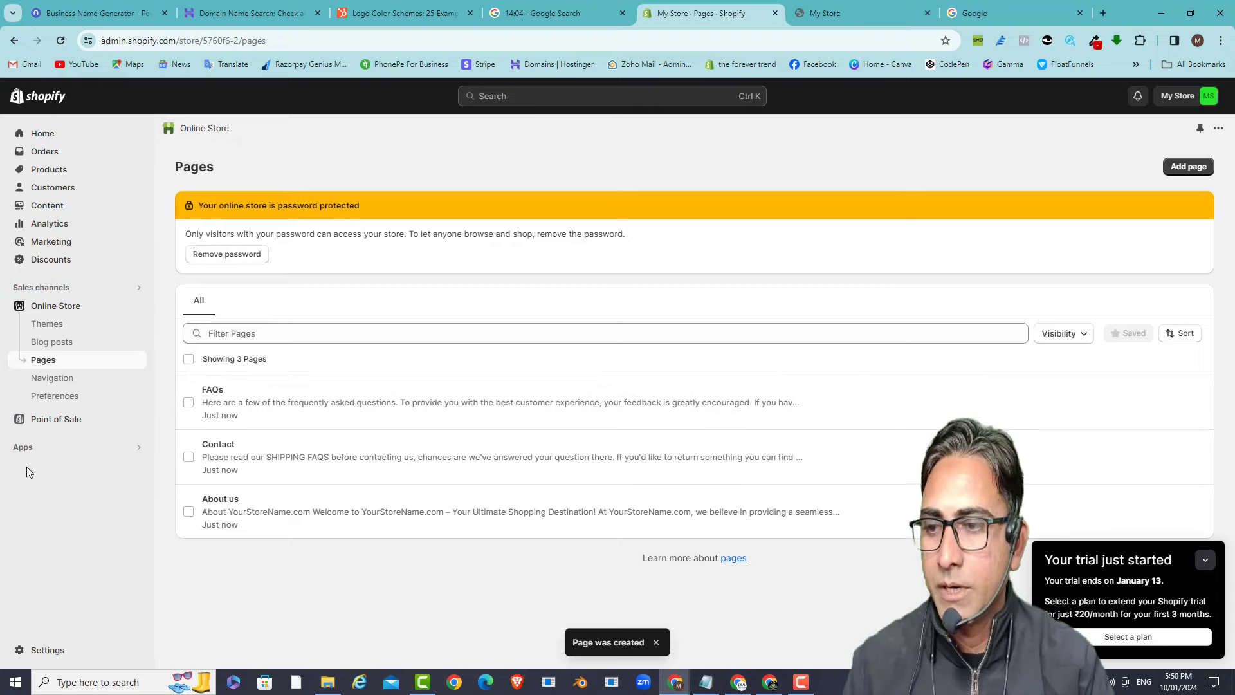
- In the store details settings, set the store name to "Kinstall", enter the store phone number and save the profile
{"action": "left_click", "coordinate": [40, 651]}
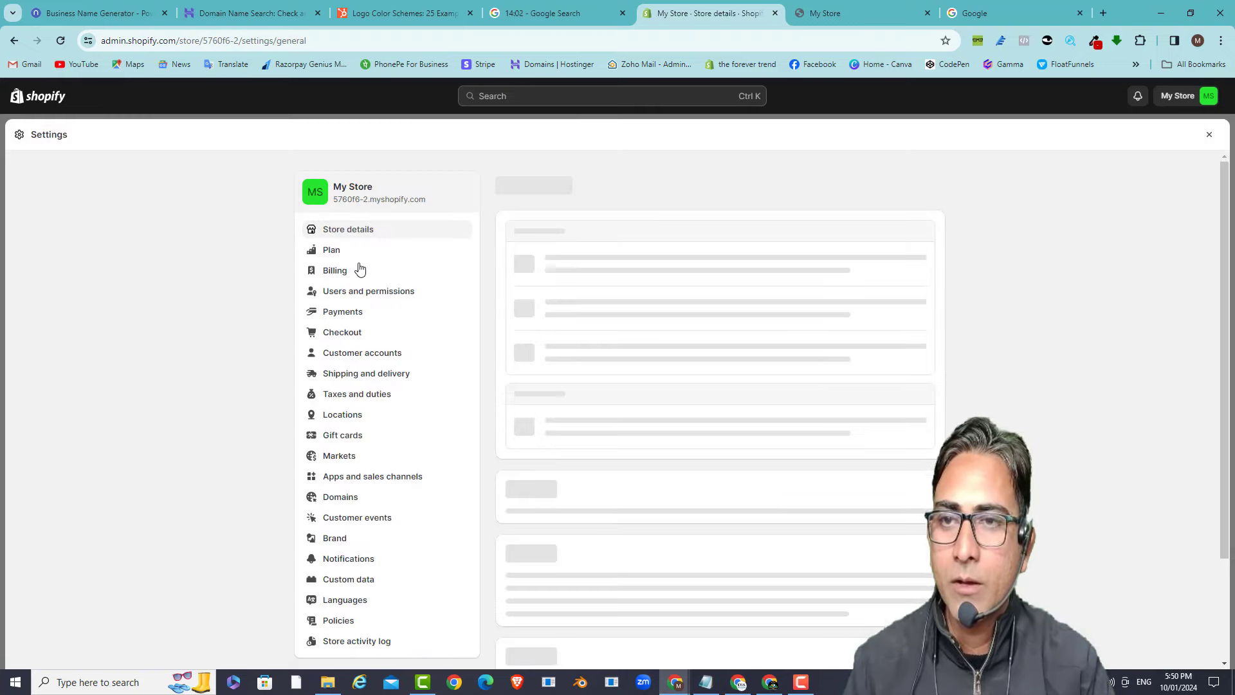
{"action": "left_click", "coordinate": [923, 234]}
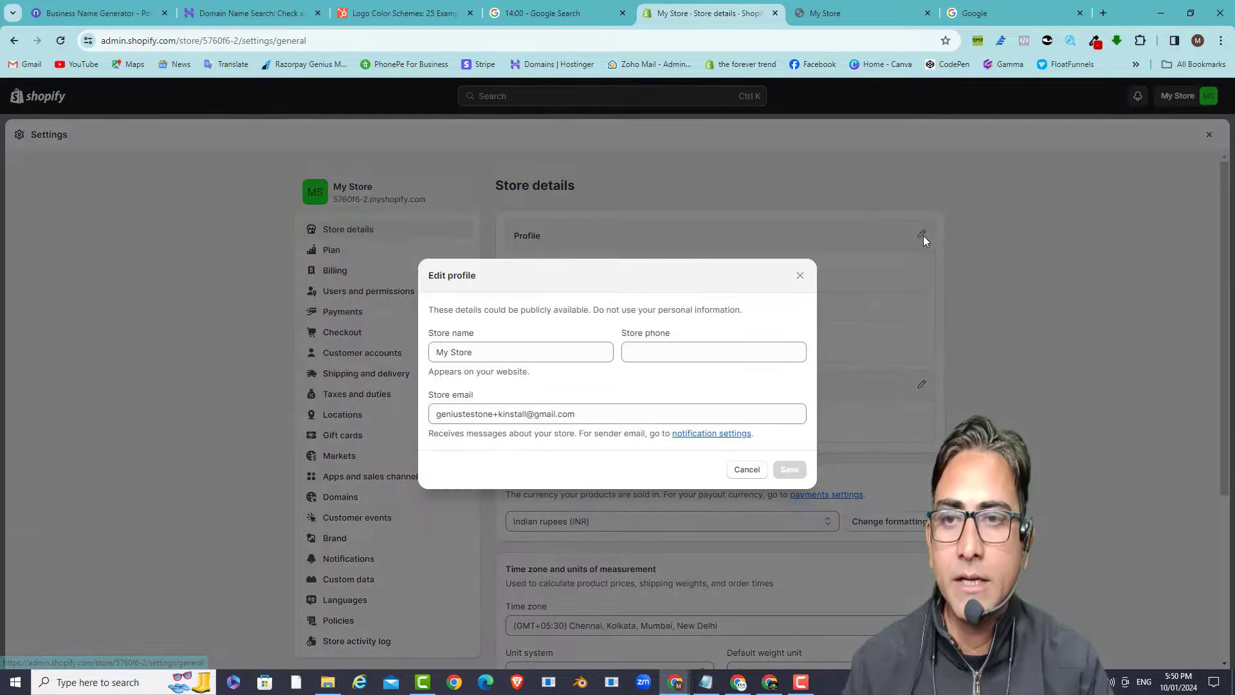
{"action": "double_click", "coordinate": [493, 358]}
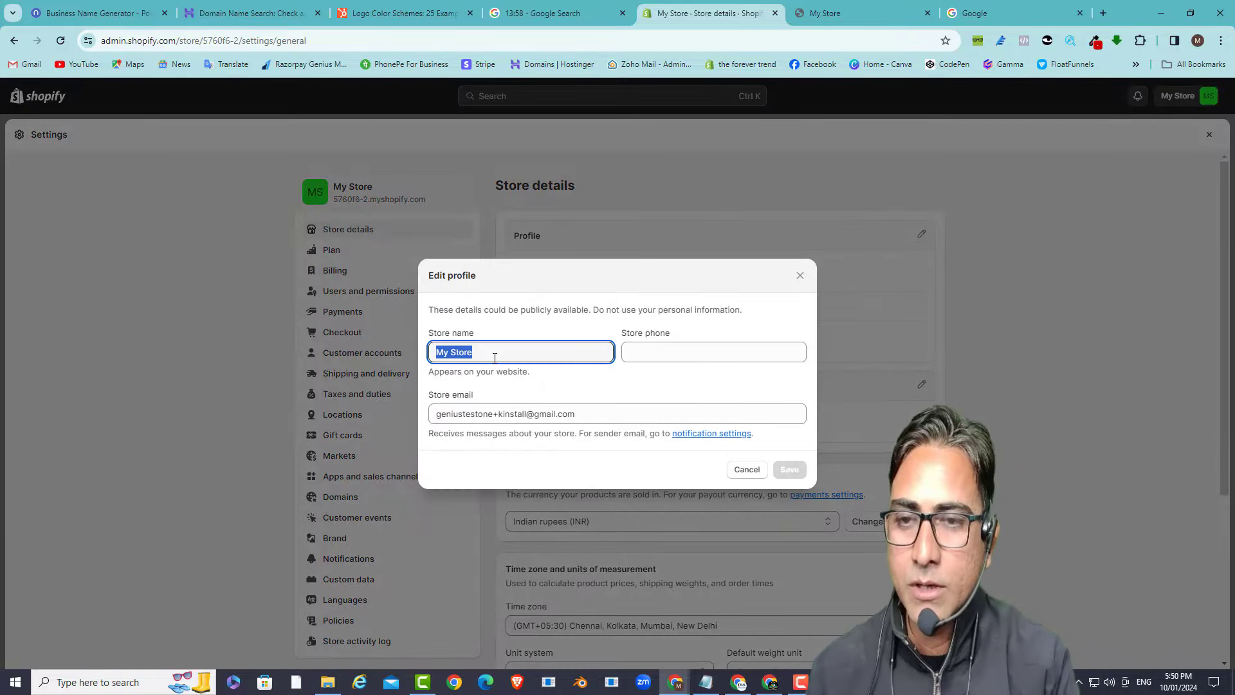
{"action": "type", "text": "Kinstall"}
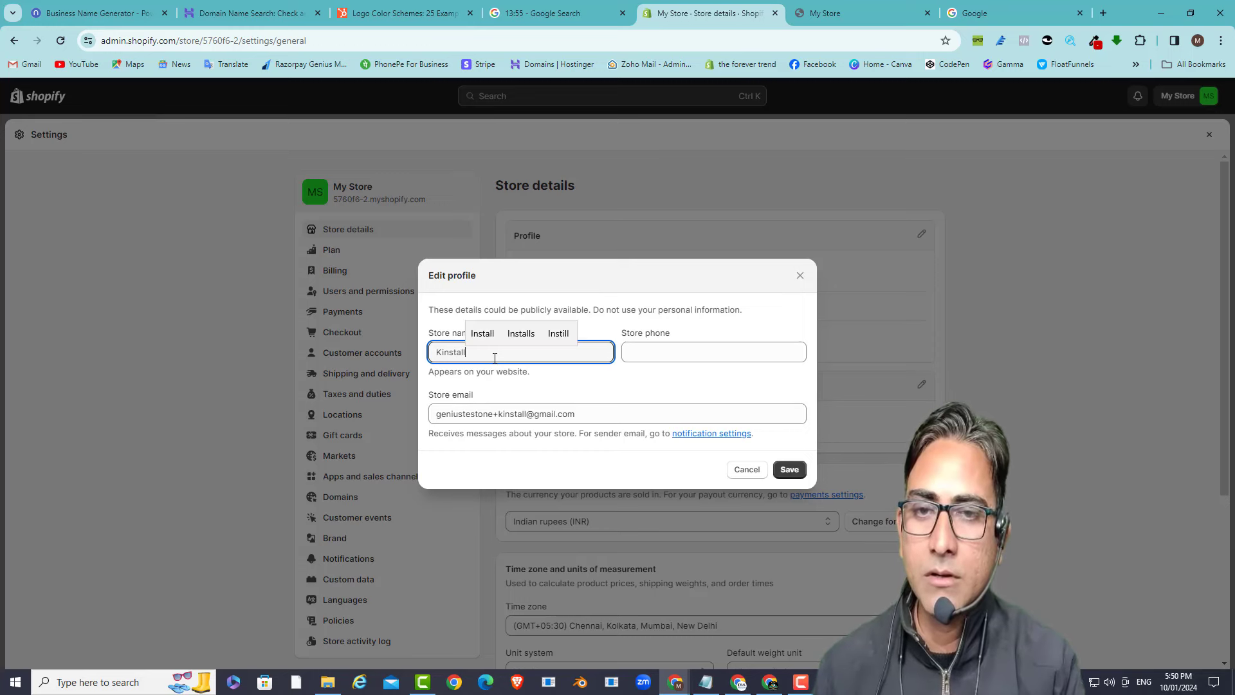
{"action": "key", "text": "Tab"}
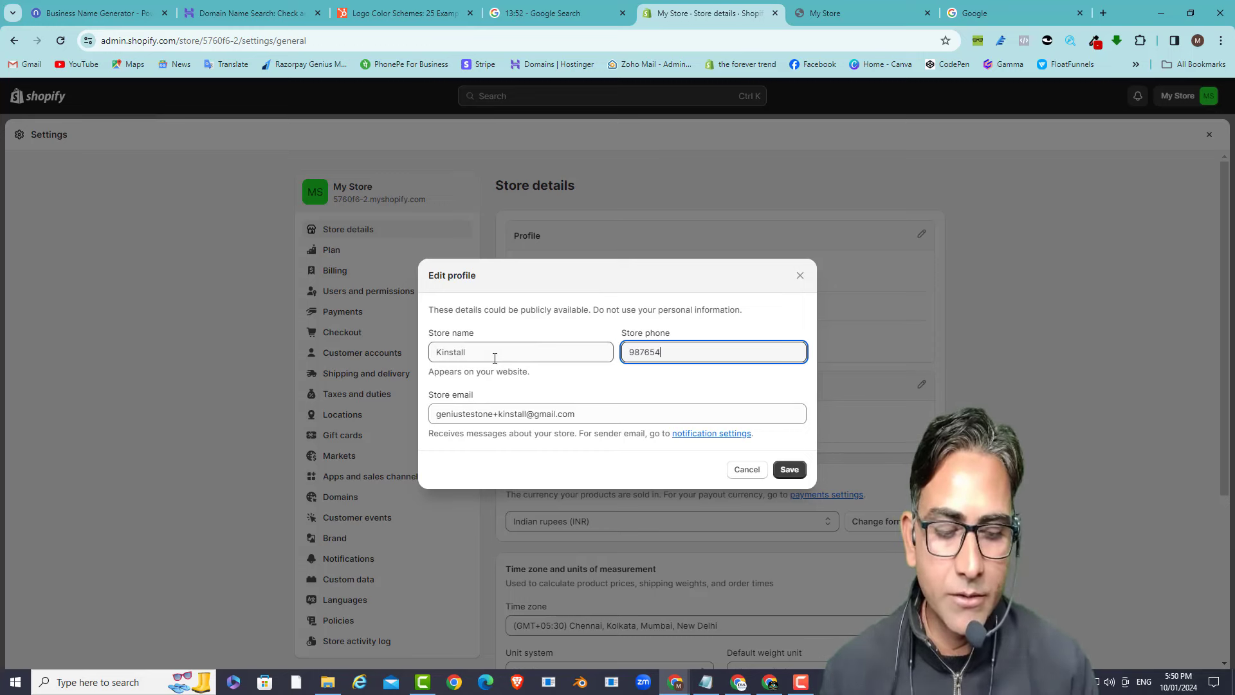
{"action": "type", "text": "9876543210"}
{"action": "left_click", "coordinate": [589, 382]}
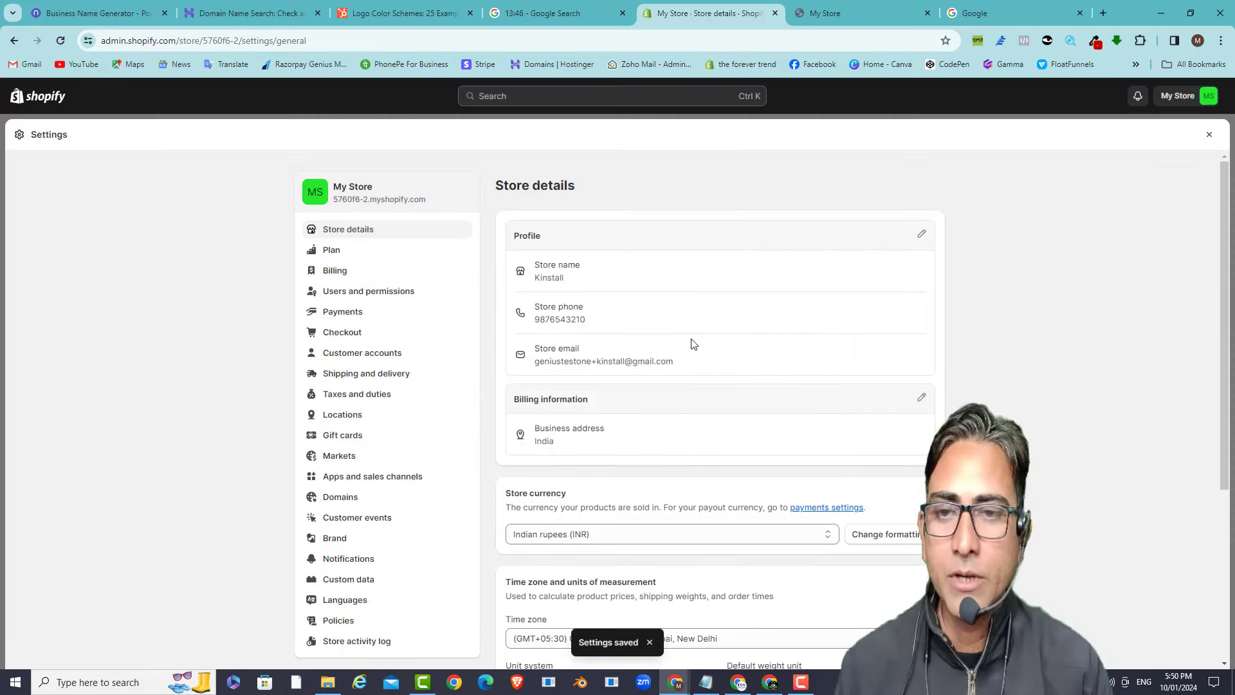
- Set the store's default weight unit to Gram (g) and the order ID prefix to "#KS", and save the settings
{"action": "scroll", "coordinate": [594, 328], "scroll_direction": "down", "scroll_amount": 2}
{"action": "scroll", "coordinate": [648, 391], "scroll_direction": "down", "scroll_amount": 2}
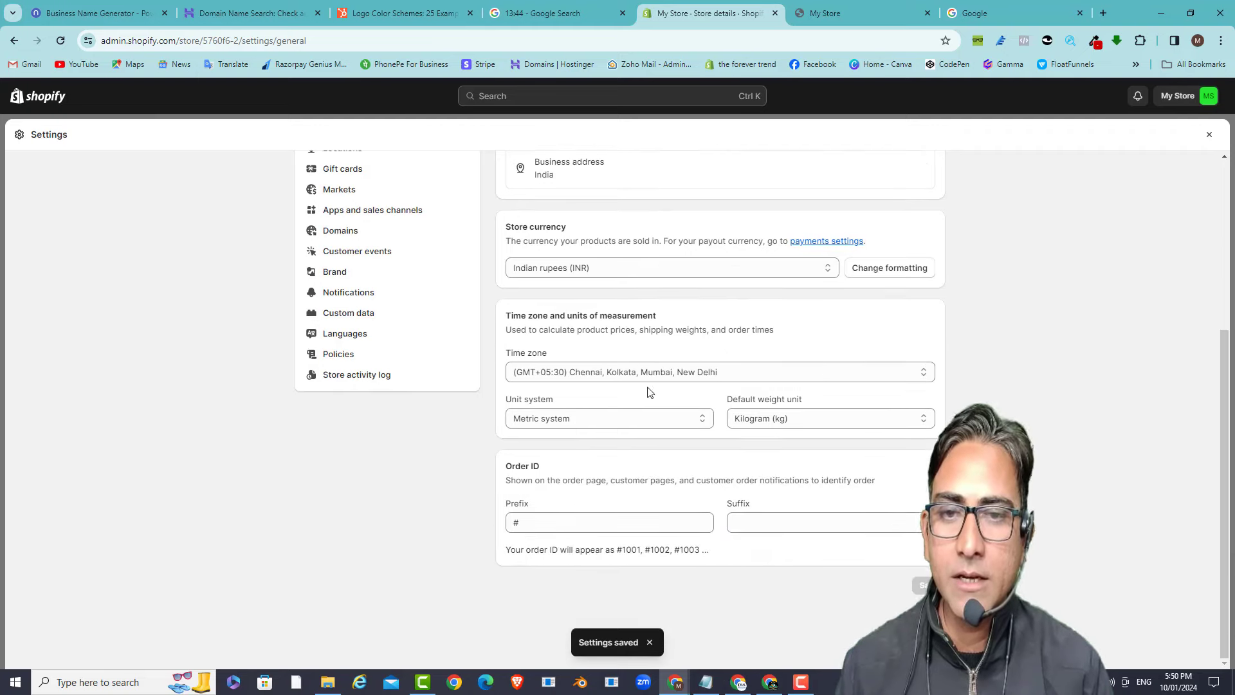
{"action": "left_click", "coordinate": [852, 420]}
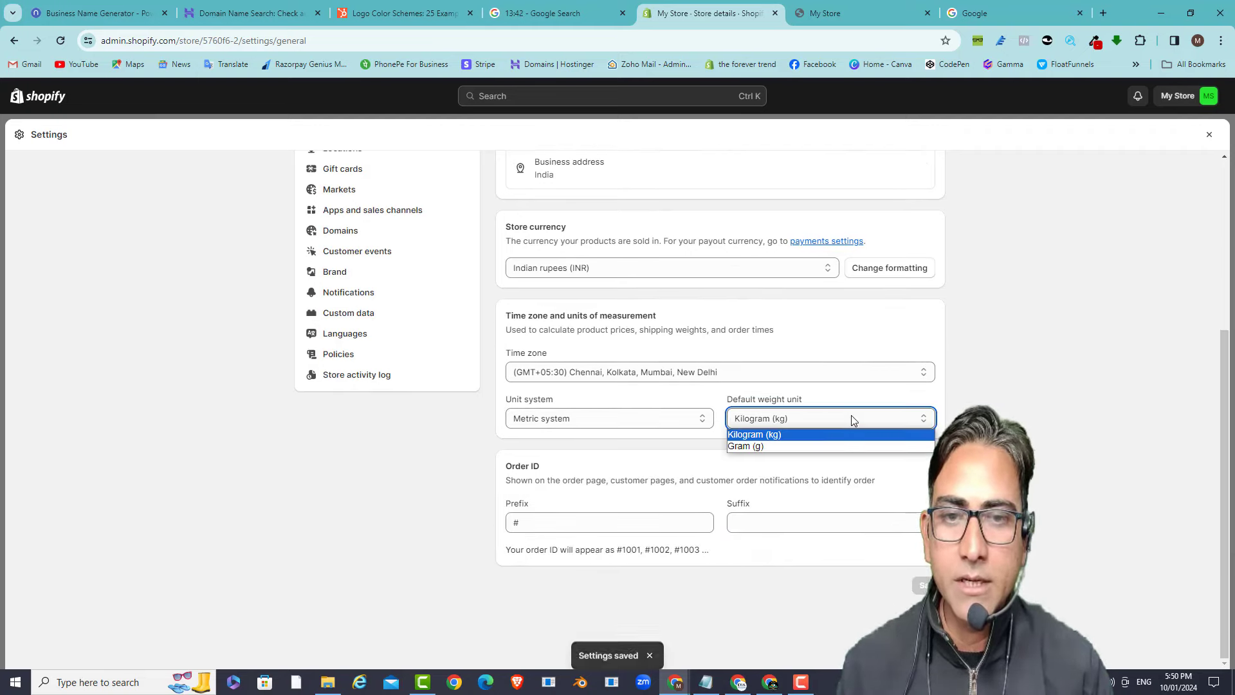
{"action": "left_click", "coordinate": [781, 444]}
{"action": "left_click", "coordinate": [587, 525]}
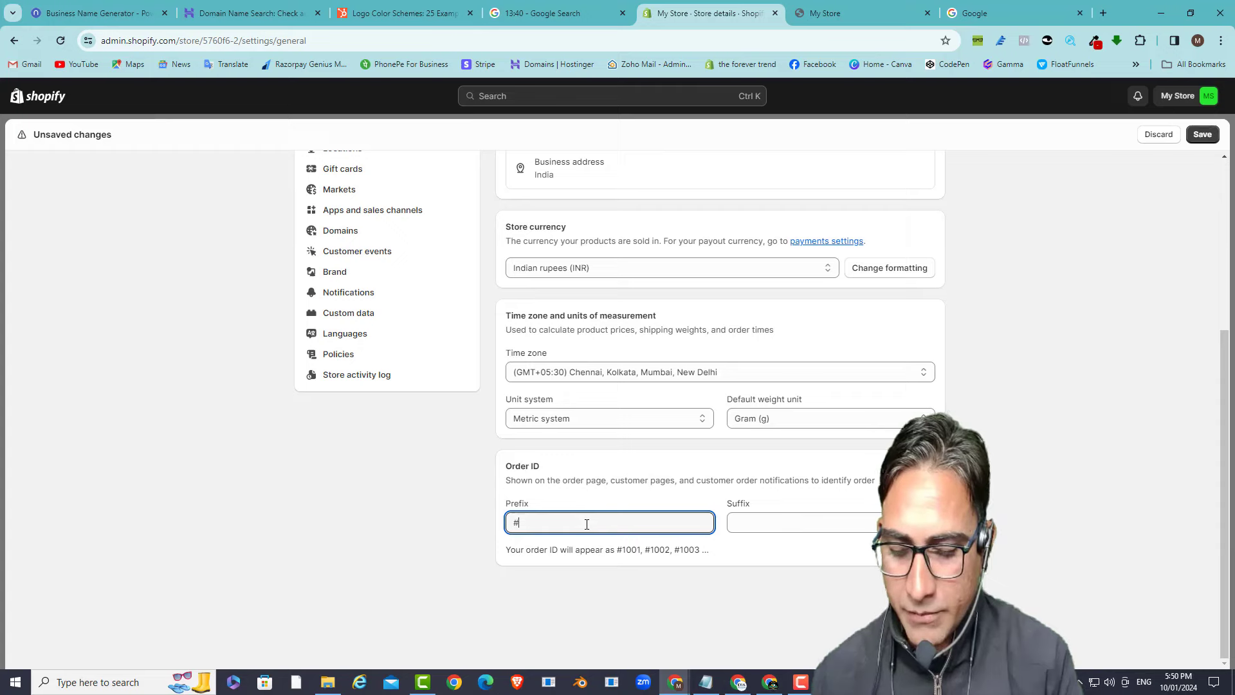
{"action": "type", "text": "K"}
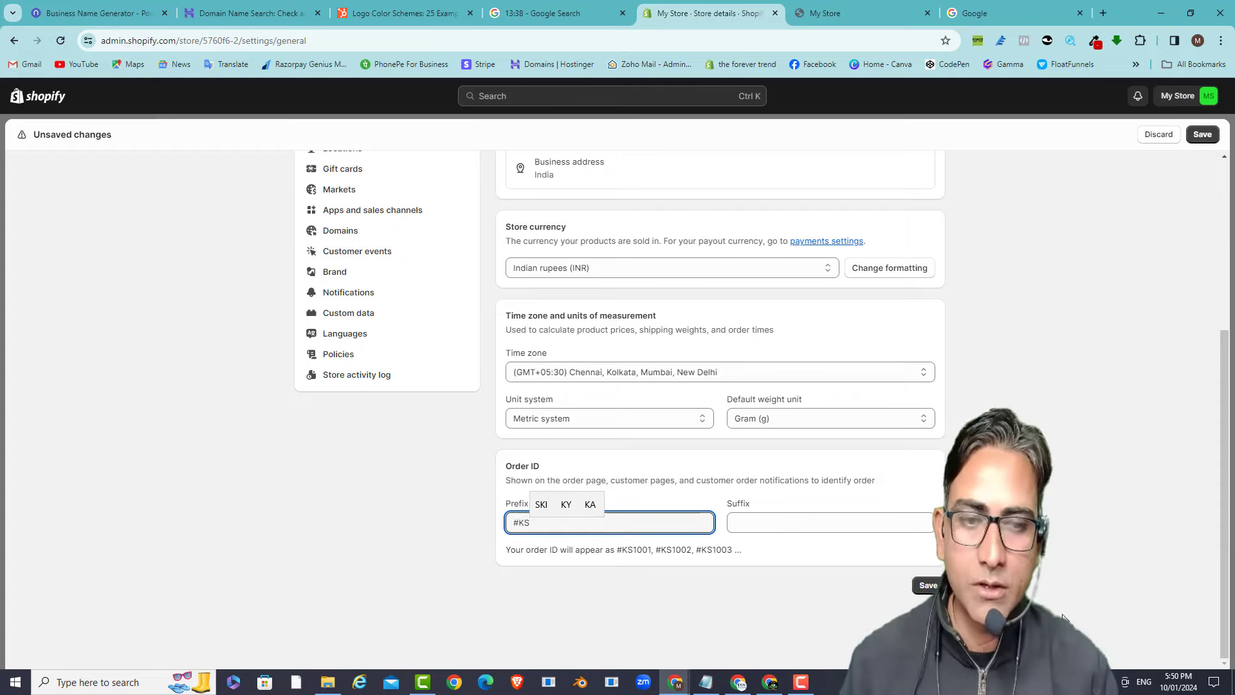
{"action": "type", "text": "S"}
{"action": "key", "text": "Return"}
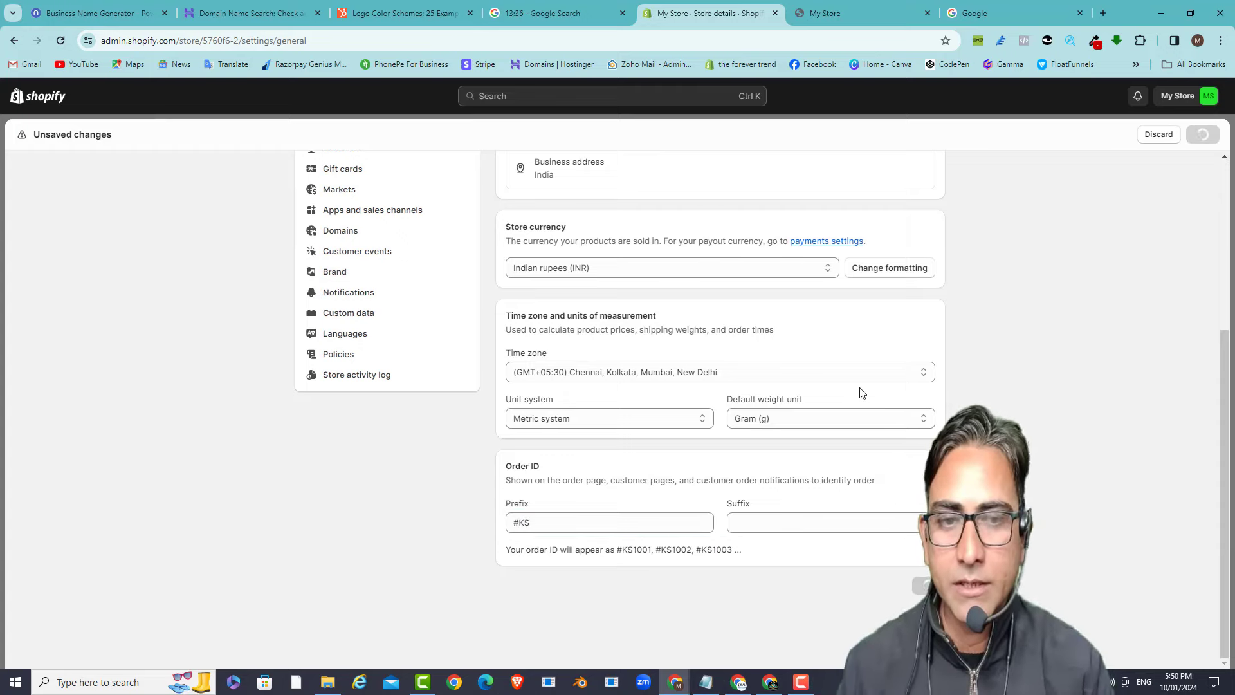
- Open the store's Policies settings, and go to the Shipping Policy section of the All Pages Google Doc
{"action": "left_click", "coordinate": [354, 356]}
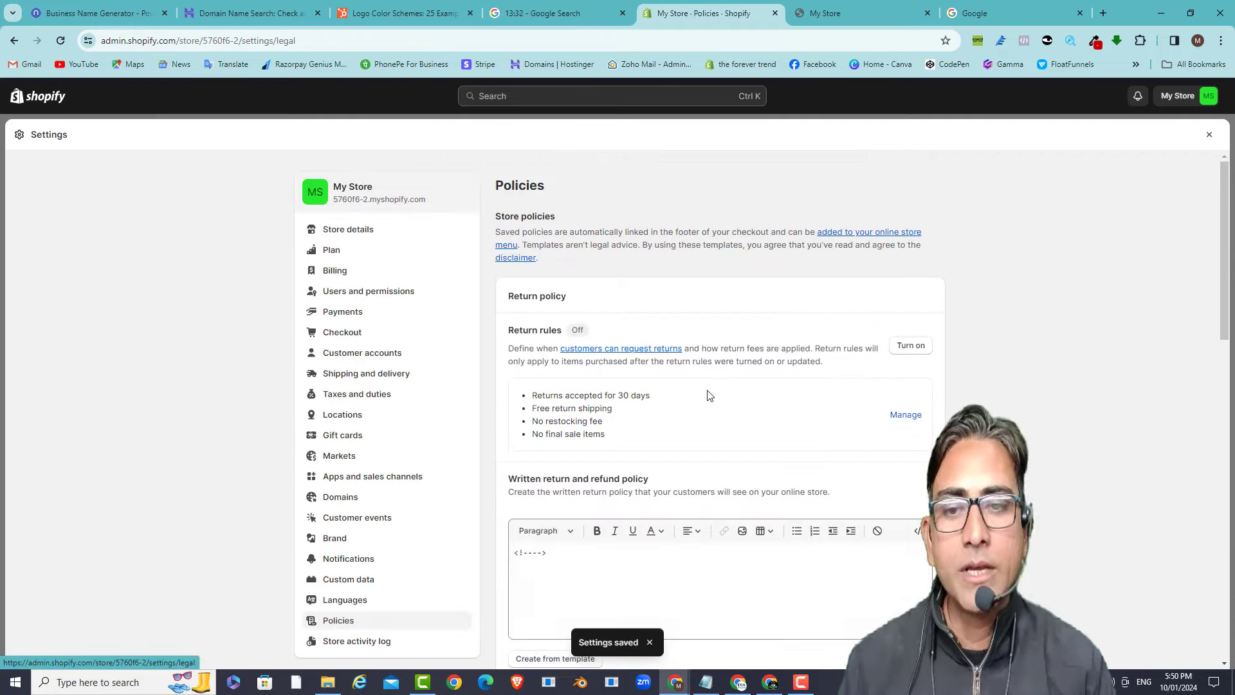
{"action": "scroll", "coordinate": [657, 408], "scroll_direction": "down", "scroll_amount": 4}
{"action": "key", "text": "alt+Tab"}
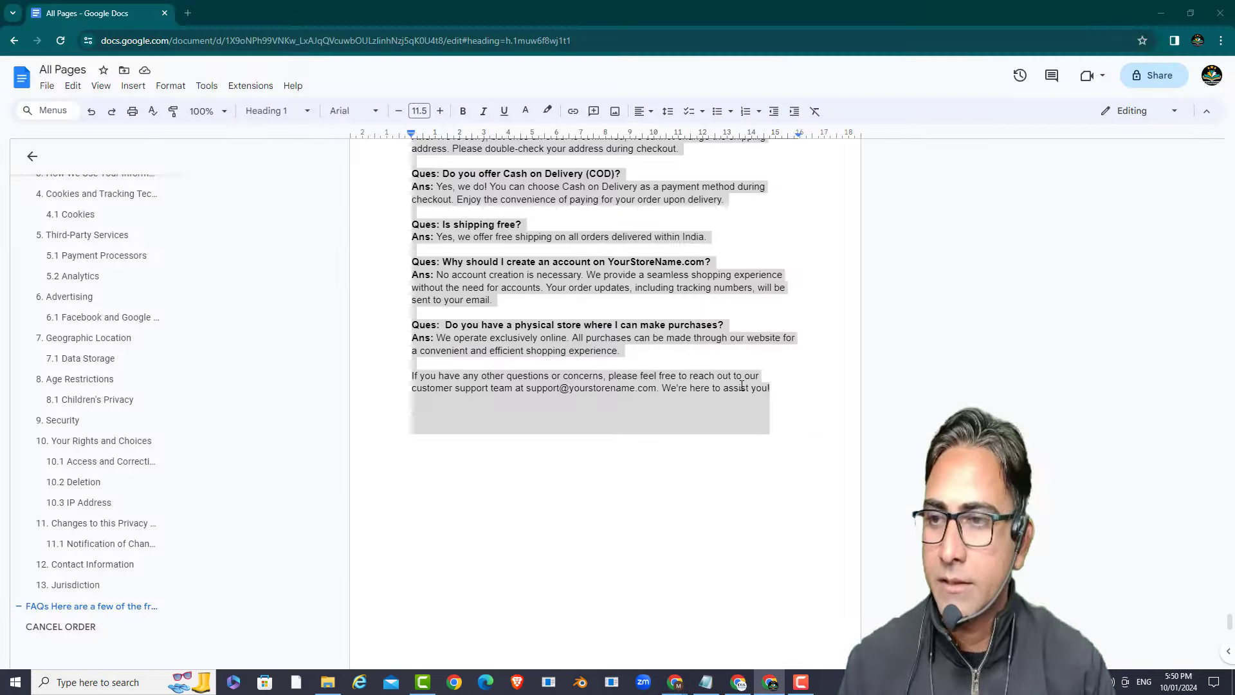
{"action": "scroll", "coordinate": [77, 386], "scroll_direction": "up", "scroll_amount": 10}
{"action": "scroll", "coordinate": [77, 392], "scroll_direction": "up", "scroll_amount": 5}
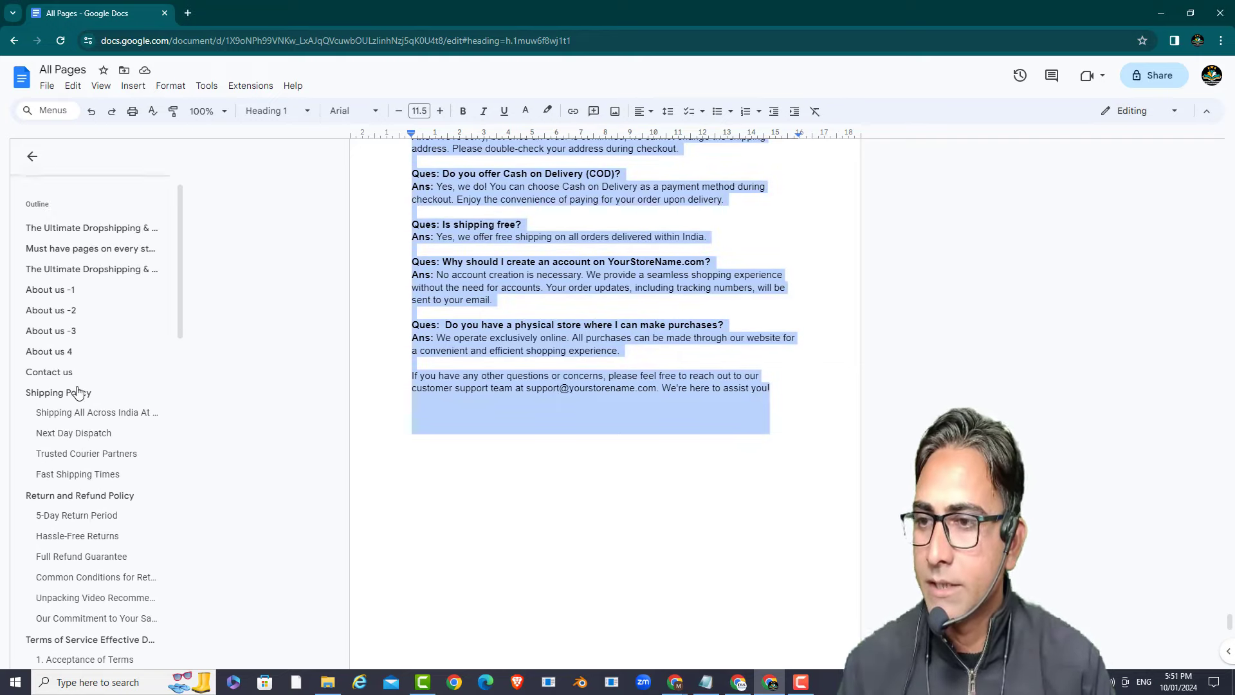
{"action": "left_click", "coordinate": [60, 419]}
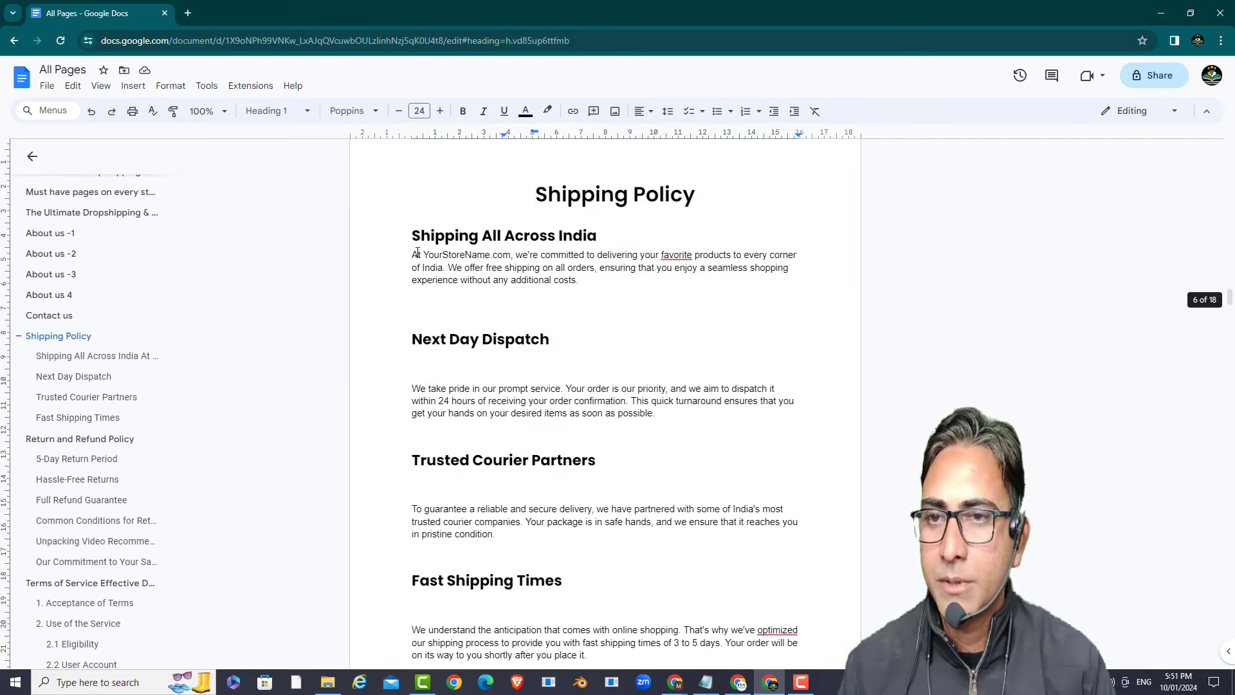
- Copy the Shipping Policy text, from Shipping All Across India through "Happy shopping!", from the All Pages doc into Shopify's Shipping policy
{"action": "left_click_drag", "start_coordinate": [413, 236], "coordinate": [553, 620]}
{"action": "scroll", "coordinate": [744, 468], "scroll_direction": "down", "scroll_amount": 5}
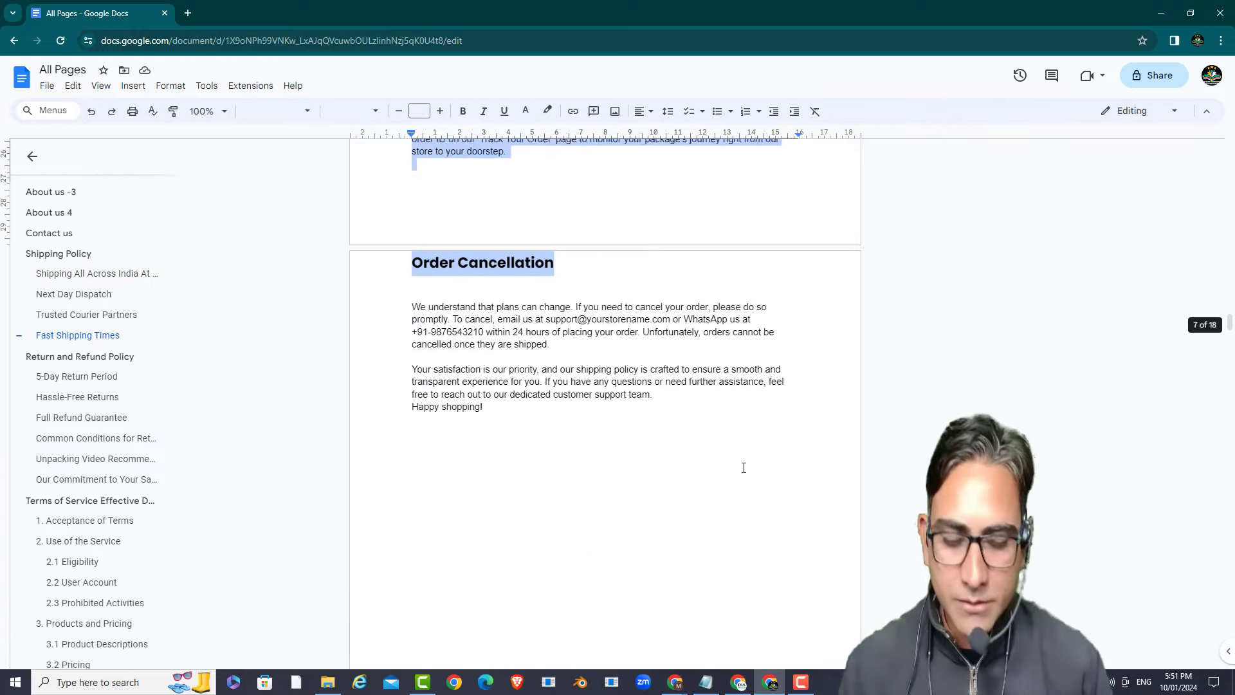
{"action": "key", "text": "shift+Down"}
{"action": "key", "text": "shift+Down"}
{"action": "key", "text": "shift+Down"}
{"action": "key", "text": "shift+Down"}
{"action": "key", "text": "shift+Down"}
{"action": "key", "text": "shift+Down"}
{"action": "key", "text": "shift+Down"}
{"action": "key", "text": "shift+Down"}
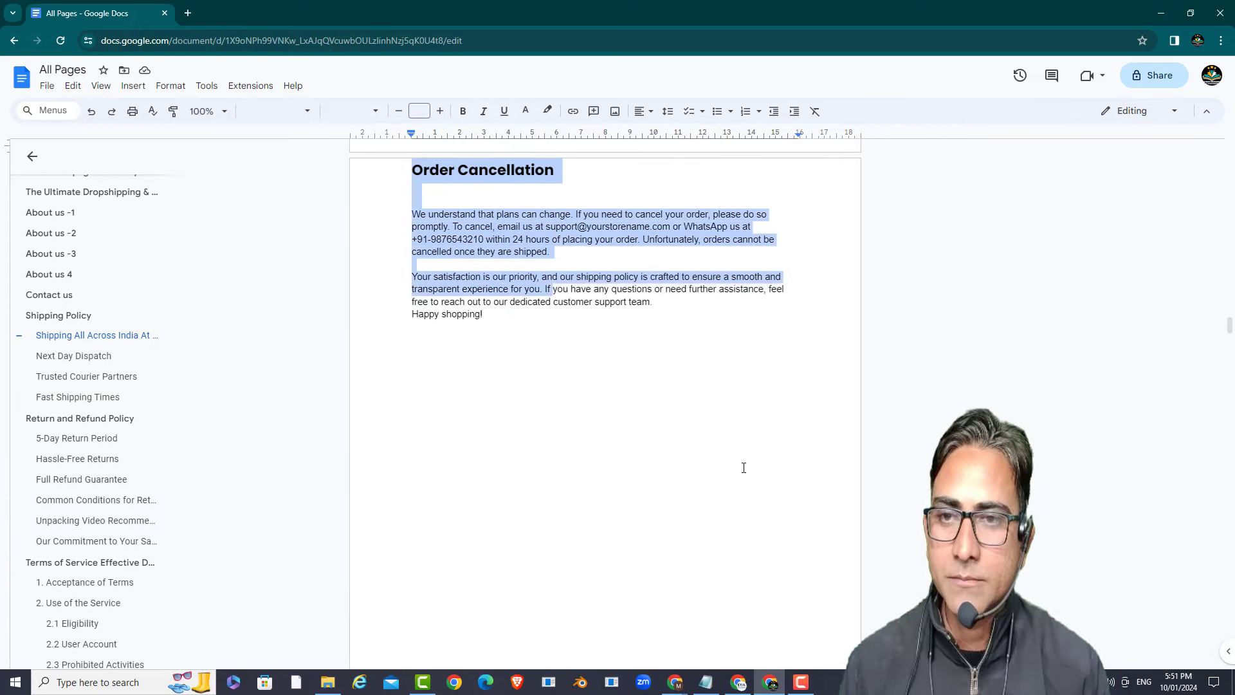
{"action": "key", "text": "shift+Down"}
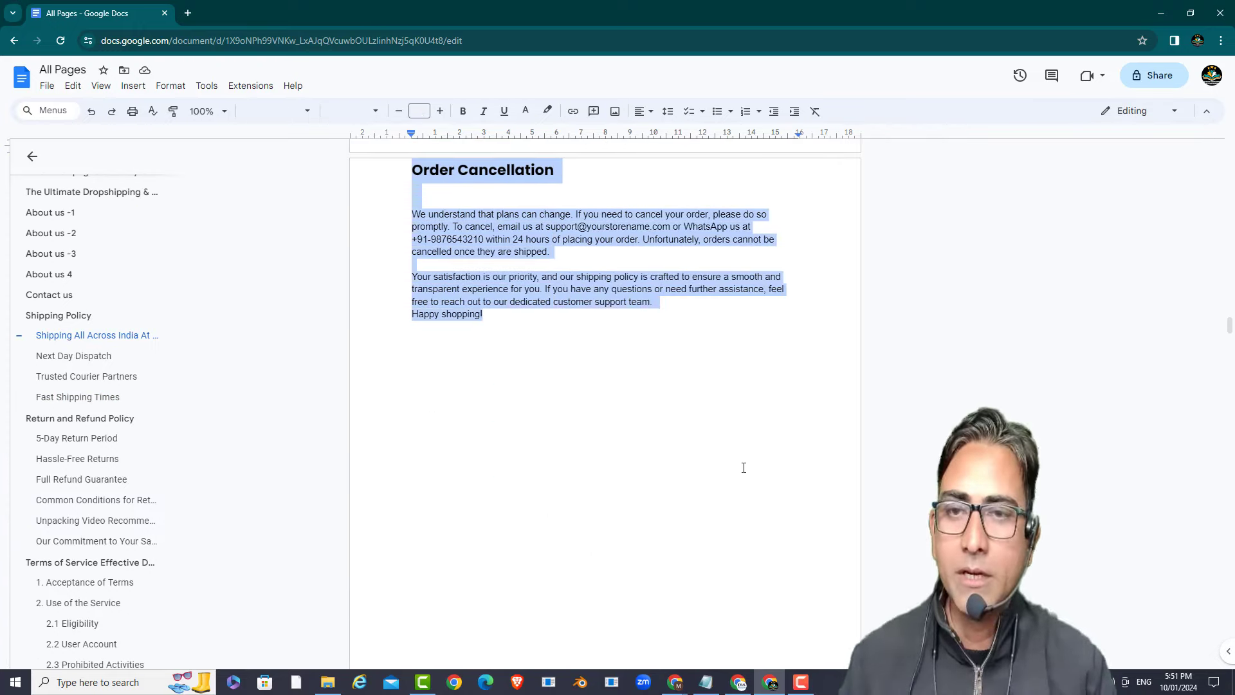
{"action": "key", "text": "alt+Tab"}
{"action": "scroll", "coordinate": [641, 459], "scroll_direction": "down", "scroll_amount": 8}
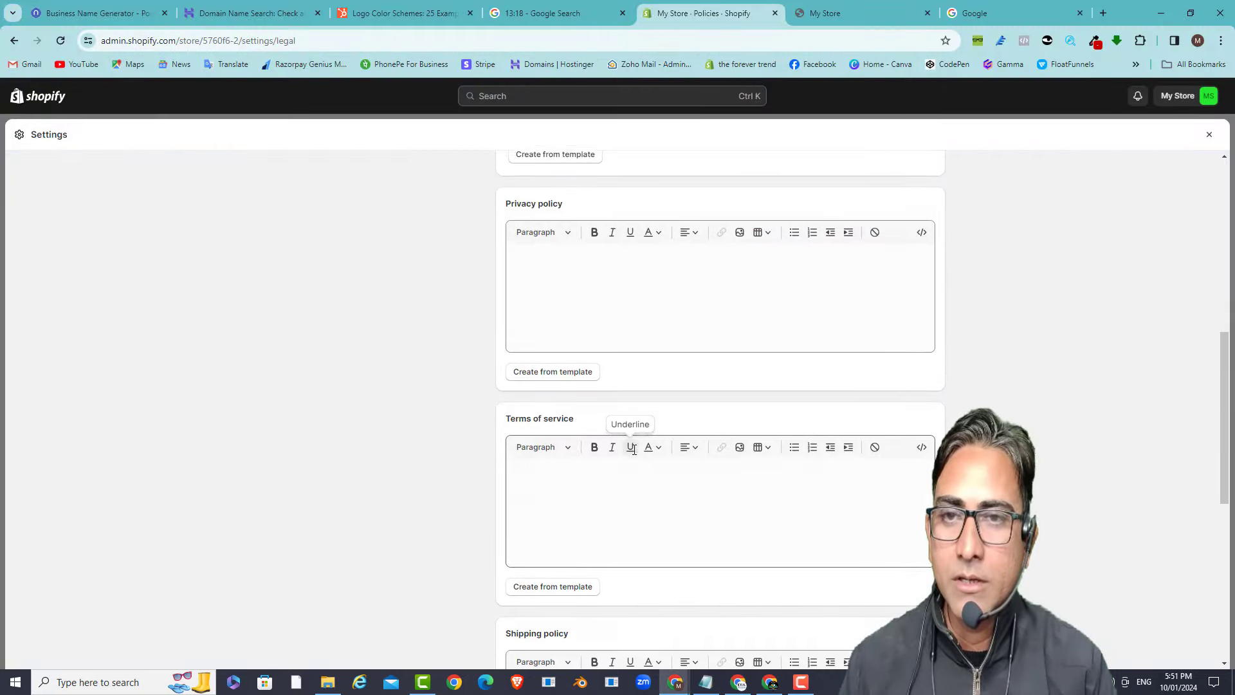
{"action": "scroll", "coordinate": [559, 666], "scroll_direction": "up", "scroll_amount": 2}
{"action": "left_click", "coordinate": [540, 573]}
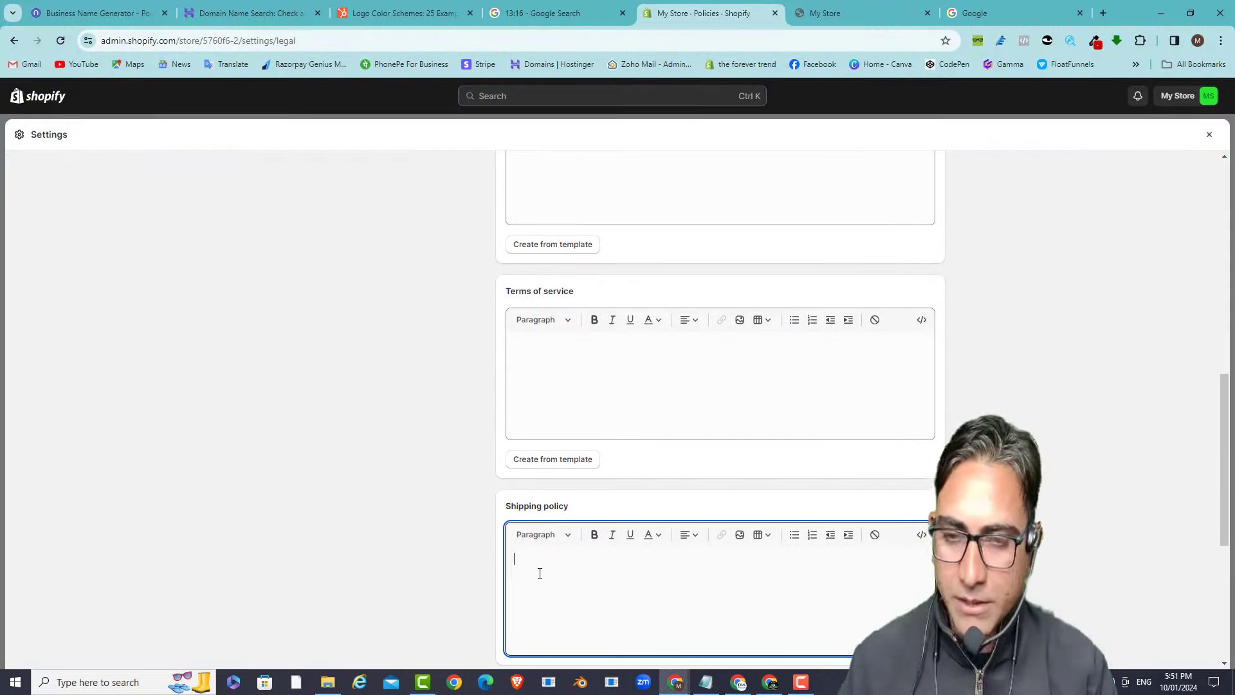
{"action": "key", "text": "ctrl+v"}
- Copy the Return and Refund Policy text below its heading from the All Pages doc into Shopify's written return and refund policy
{"action": "left_click", "coordinate": [677, 684]}
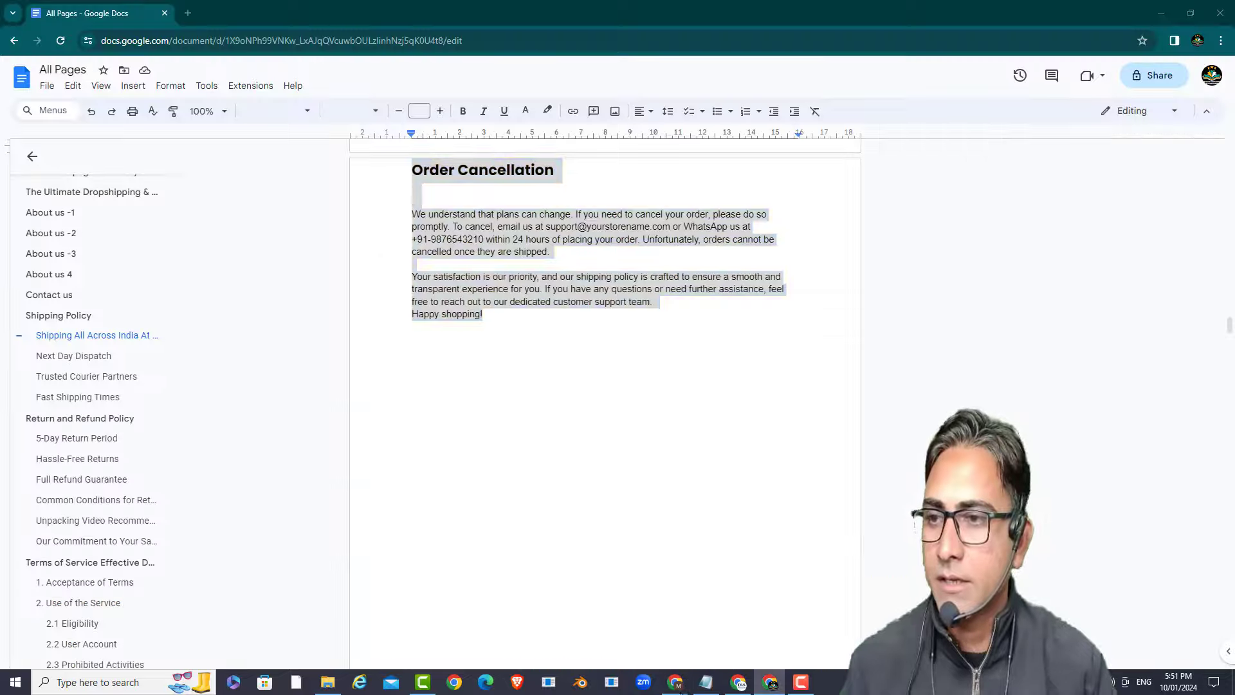
{"action": "left_click", "coordinate": [78, 419]}
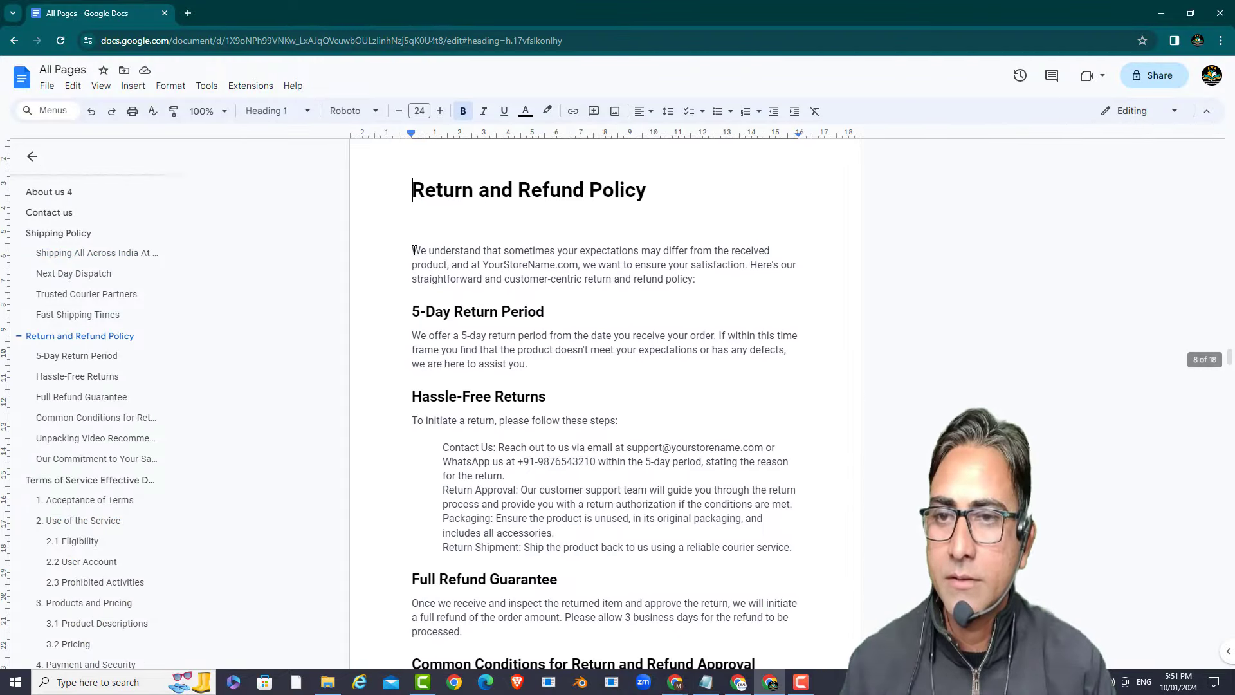
{"action": "left_click_drag", "start_coordinate": [414, 250], "coordinate": [705, 284]}
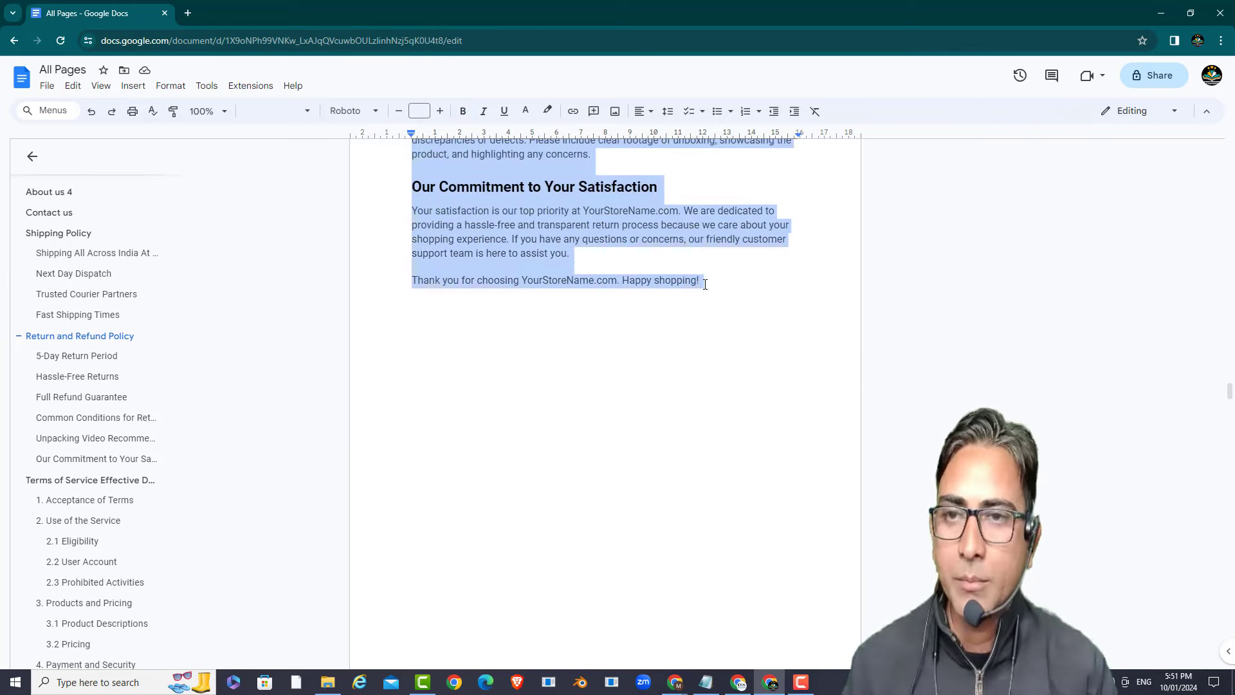
{"action": "key", "text": "alt+Tab"}
{"action": "scroll", "coordinate": [679, 350], "scroll_direction": "up", "scroll_amount": 5}
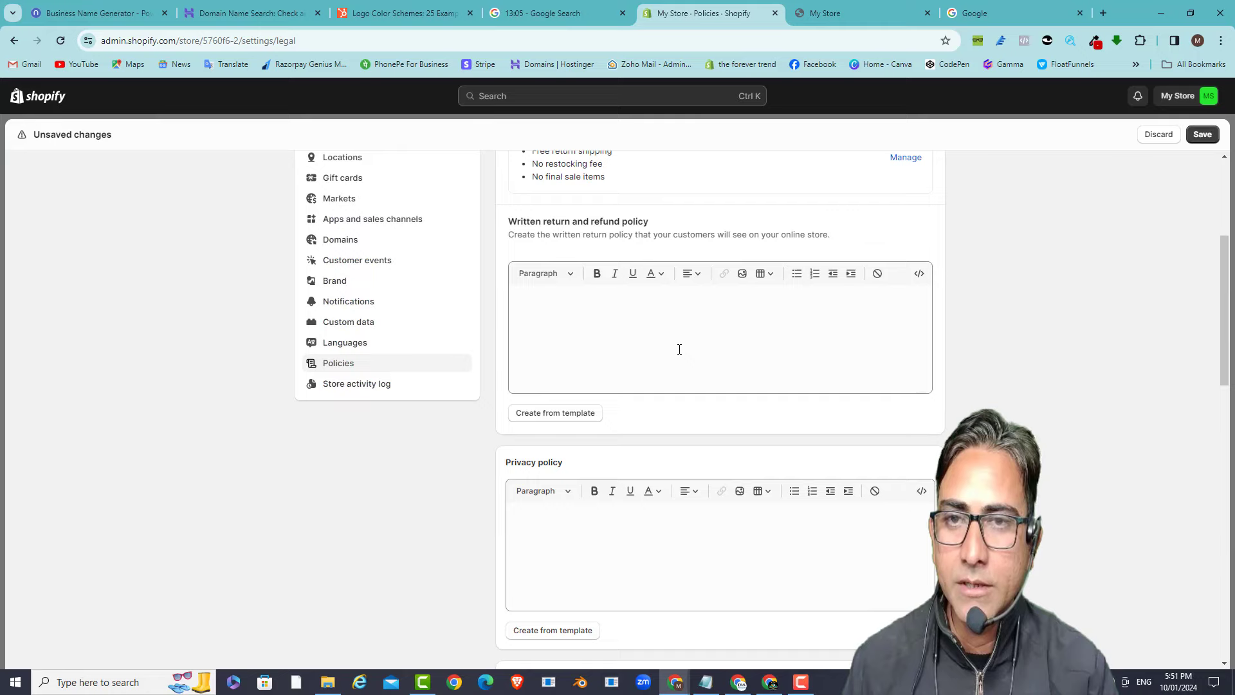
{"action": "left_click", "coordinate": [627, 326]}
{"action": "key", "text": "ctrl+v"}
- Copy the Terms of Service text, starting at the Effective Date line, from the All Pages doc into Shopify's Terms of service policy
{"action": "key", "text": "alt+Tab"}
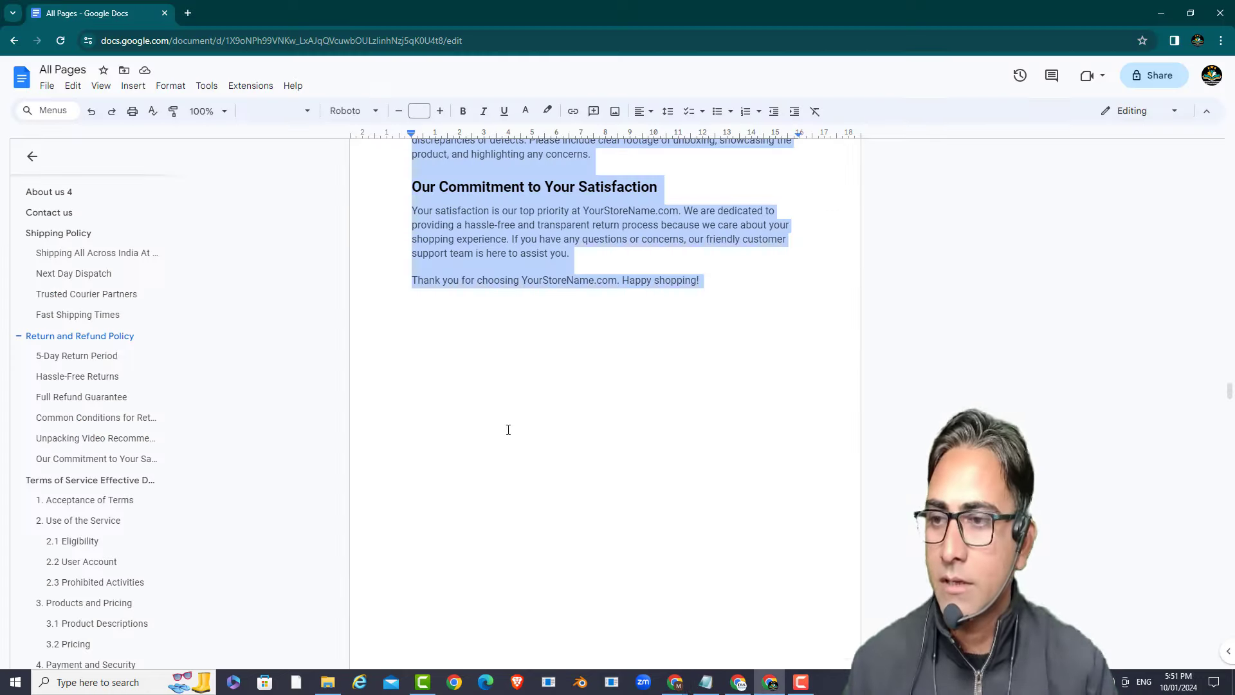
{"action": "scroll", "coordinate": [116, 387], "scroll_direction": "down", "scroll_amount": 2}
{"action": "left_click", "coordinate": [111, 414]}
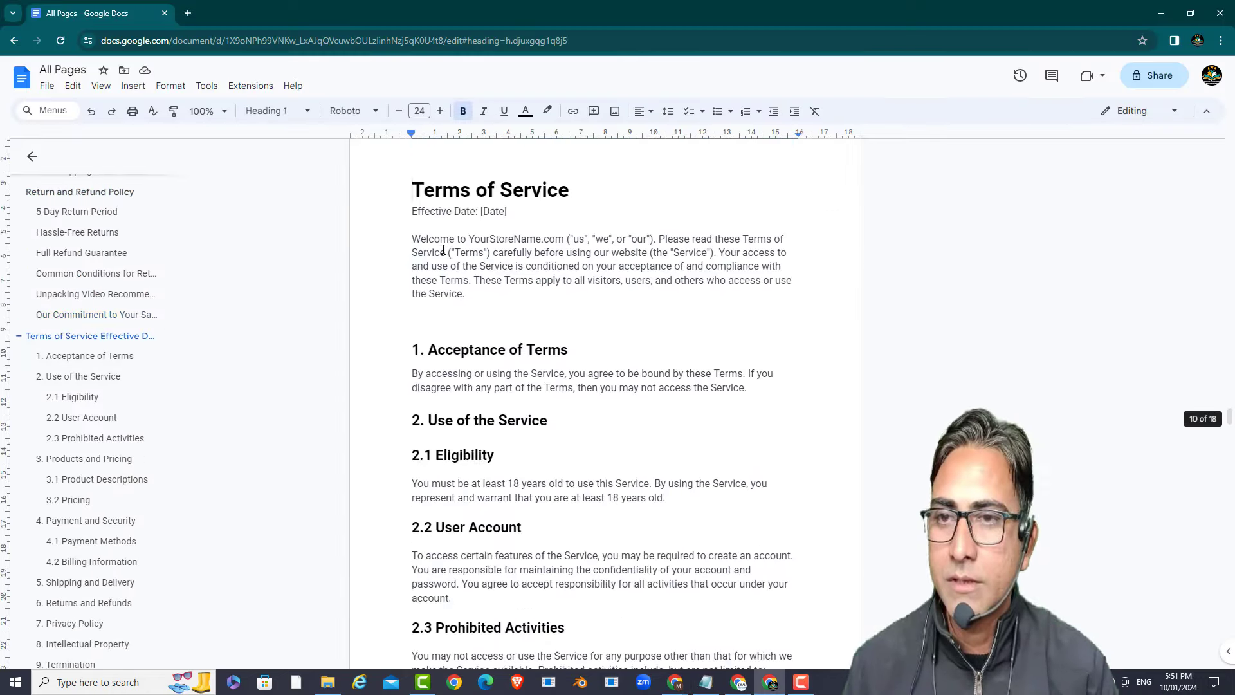
{"action": "left_click_drag", "start_coordinate": [413, 210], "coordinate": [708, 281]}
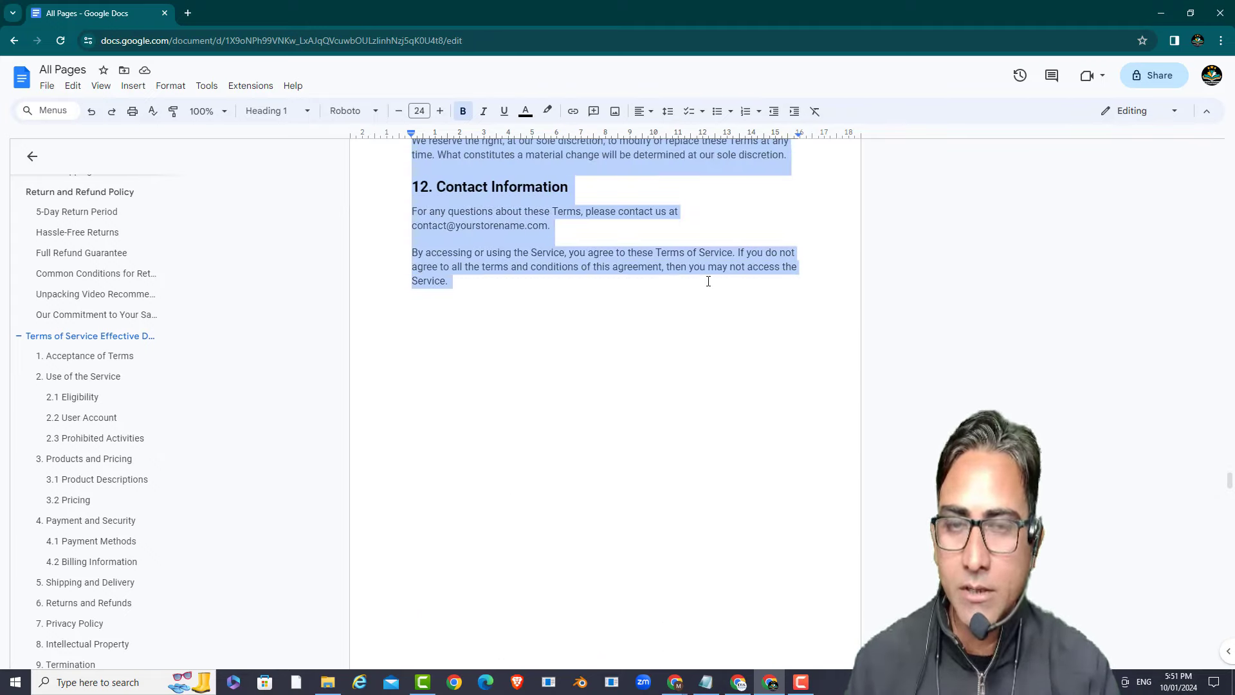
{"action": "key", "text": "alt+Tab"}
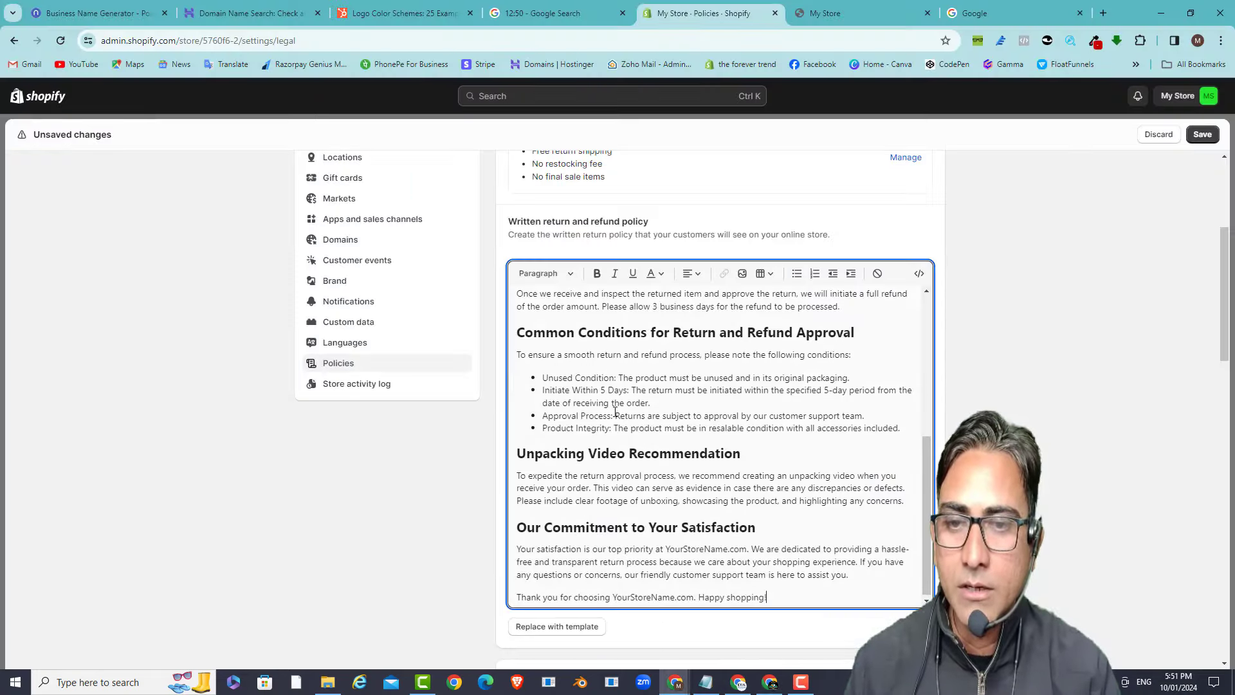
{"action": "scroll", "coordinate": [468, 477], "scroll_direction": "down", "scroll_amount": 5}
{"action": "scroll", "coordinate": [467, 476], "scroll_direction": "down", "scroll_amount": 3}
{"action": "left_click", "coordinate": [580, 446]}
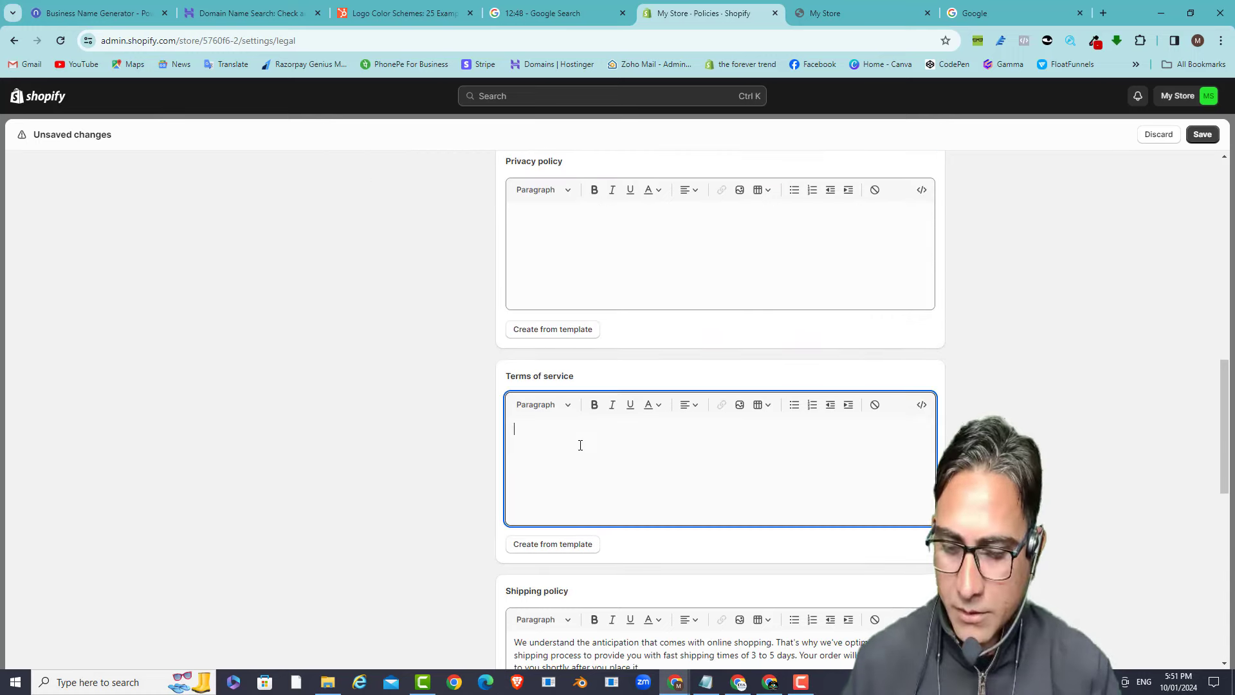
{"action": "key", "text": "ctrl+v"}
- Copy the Privacy Policy text, from Effective Date through Jurisdiction, from the All Pages doc into Shopify's Privacy policy and save the policies
{"action": "key", "text": "alt+Tab"}
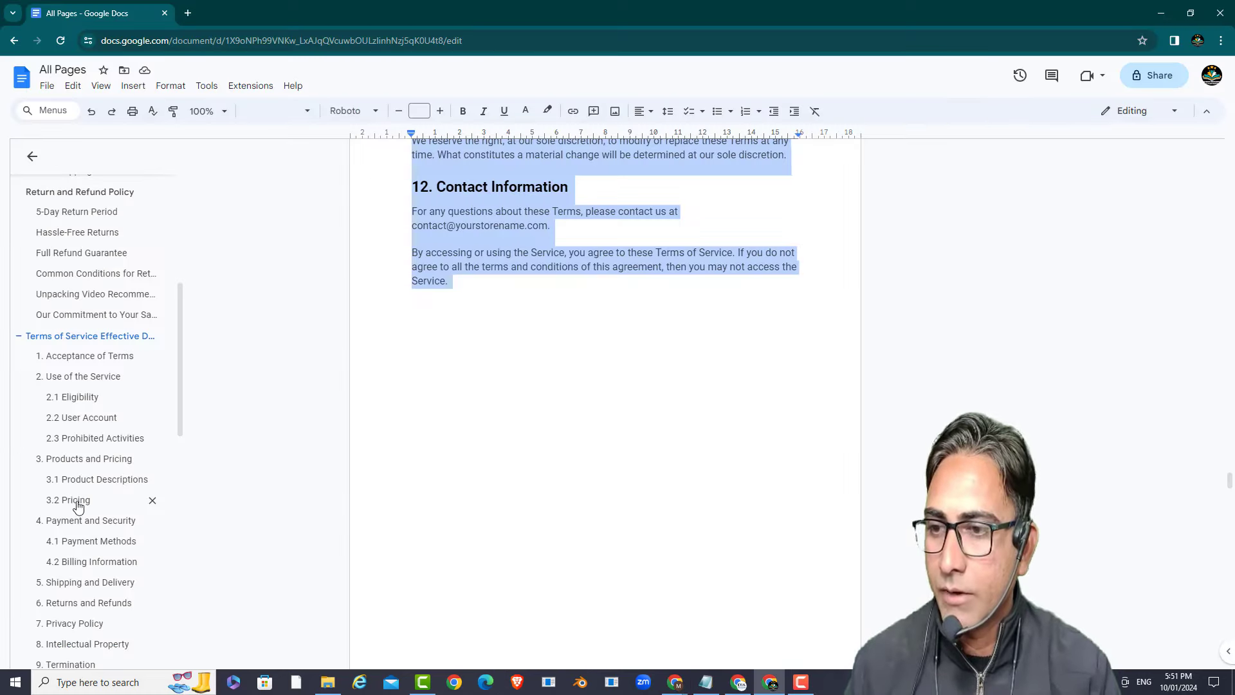
{"action": "scroll", "coordinate": [109, 461], "scroll_direction": "down", "scroll_amount": 4}
{"action": "left_click", "coordinate": [61, 488]}
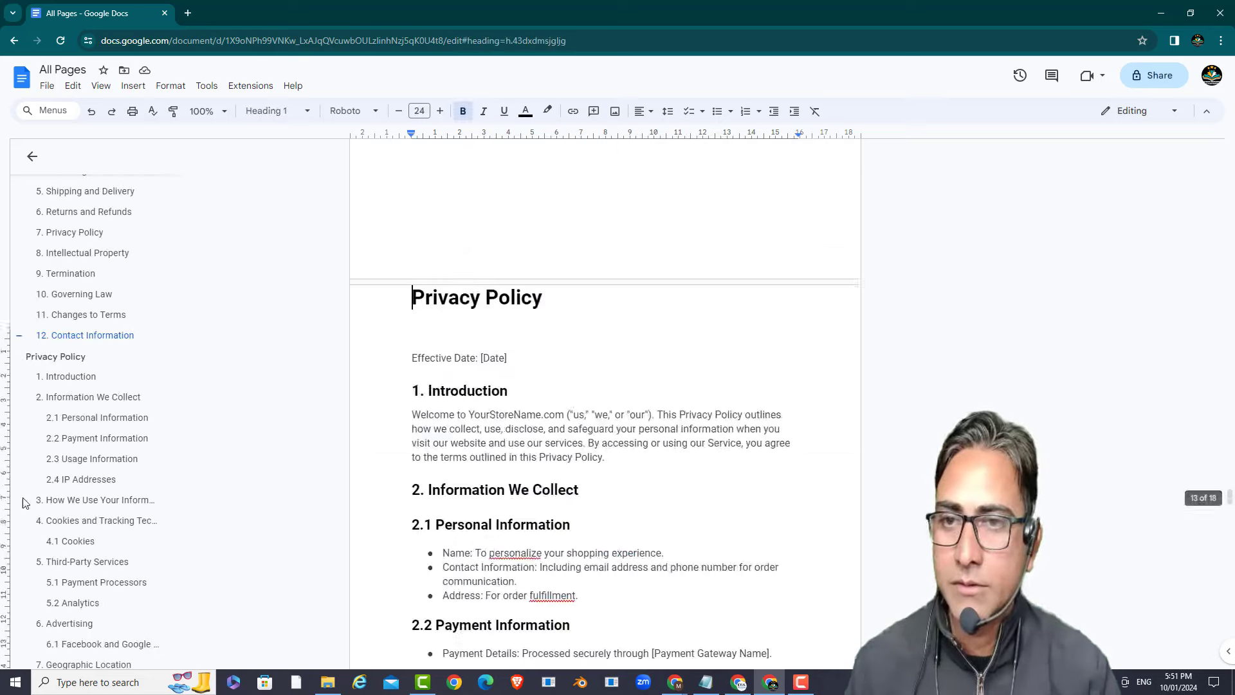
{"action": "key", "text": "ctrl+a"}
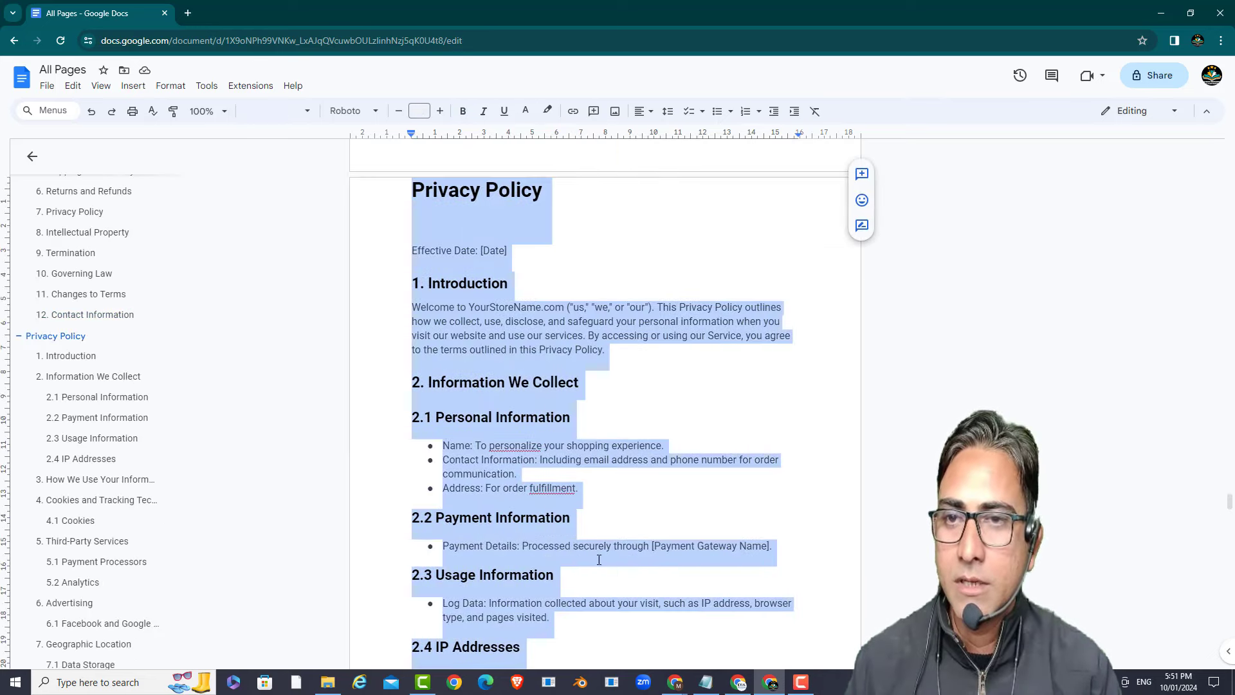
{"action": "left_click", "coordinate": [618, 488]}
{"action": "left_click_drag", "start_coordinate": [409, 252], "coordinate": [602, 386]}
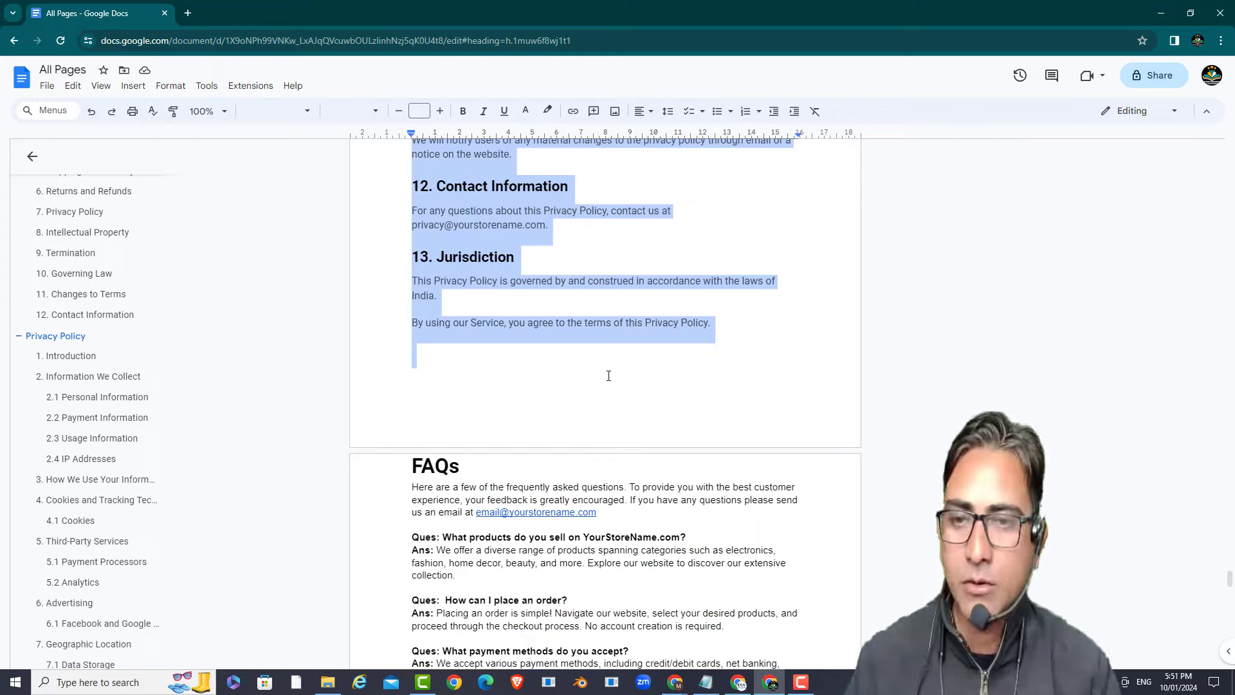
{"action": "key", "text": "alt+Tab"}
{"action": "left_click", "coordinate": [541, 233]}
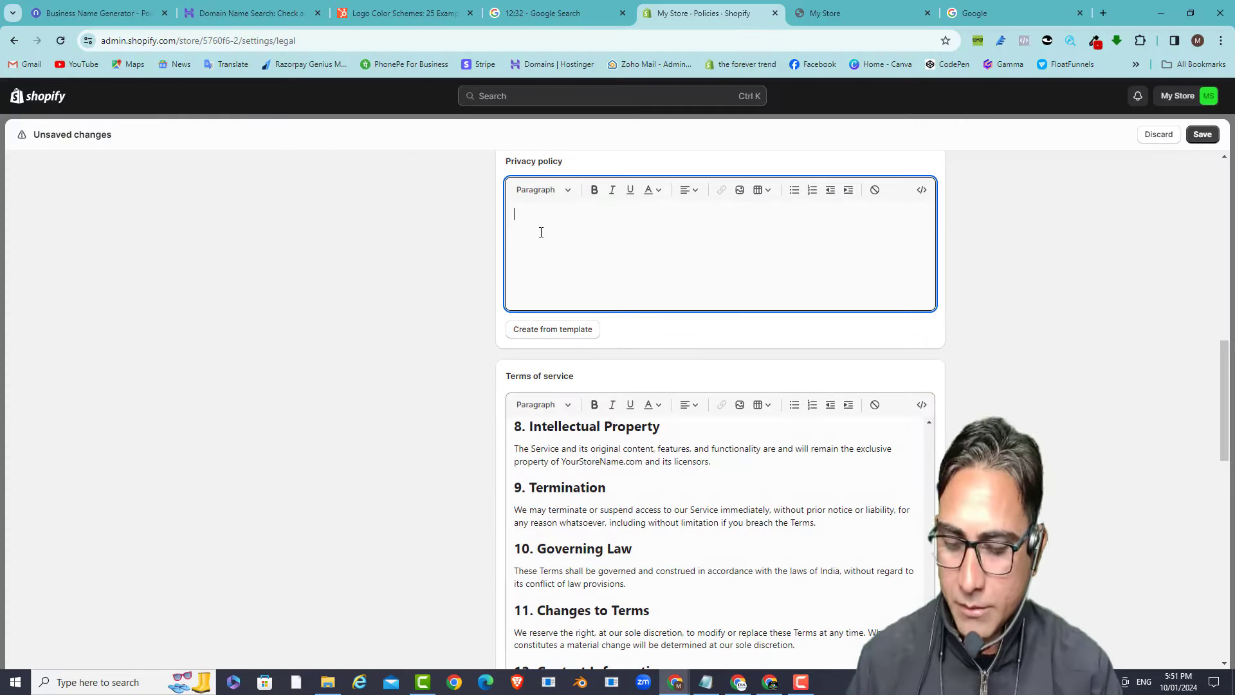
{"action": "key", "text": "ctrl+v"}
{"action": "left_click", "coordinate": [1202, 134]}
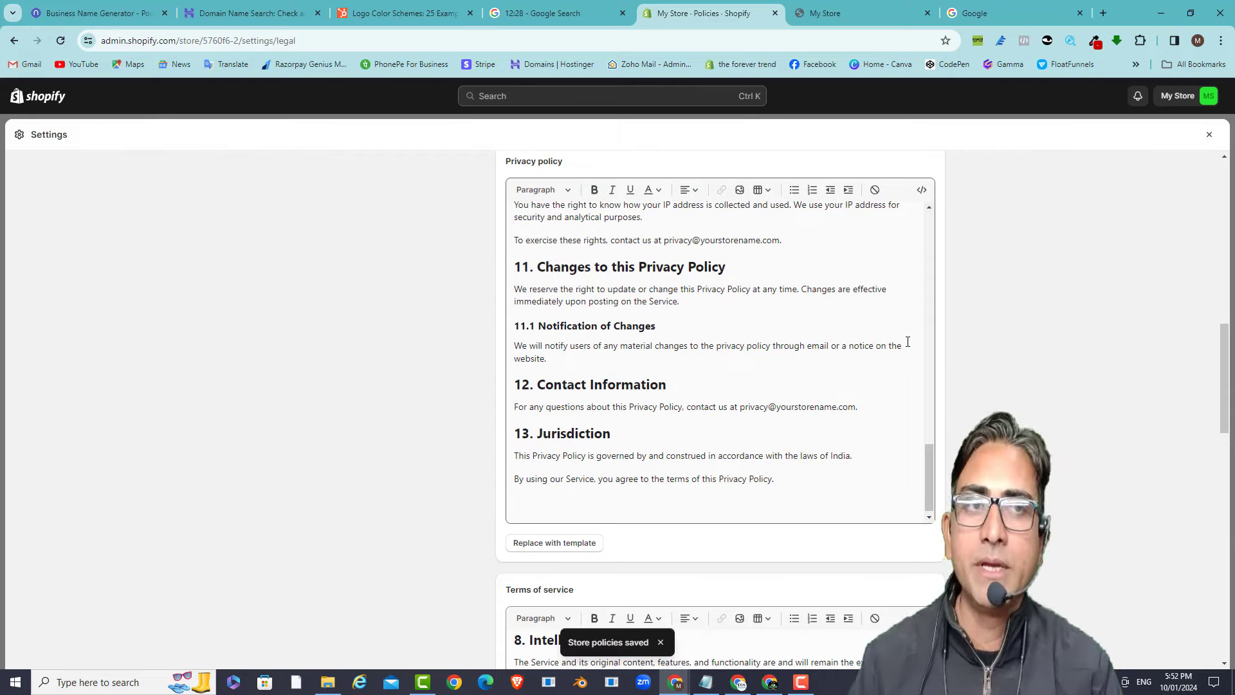
- Close the store settings and open the Main menu for editing in the online store's navigation
{"action": "left_click", "coordinate": [1209, 136]}
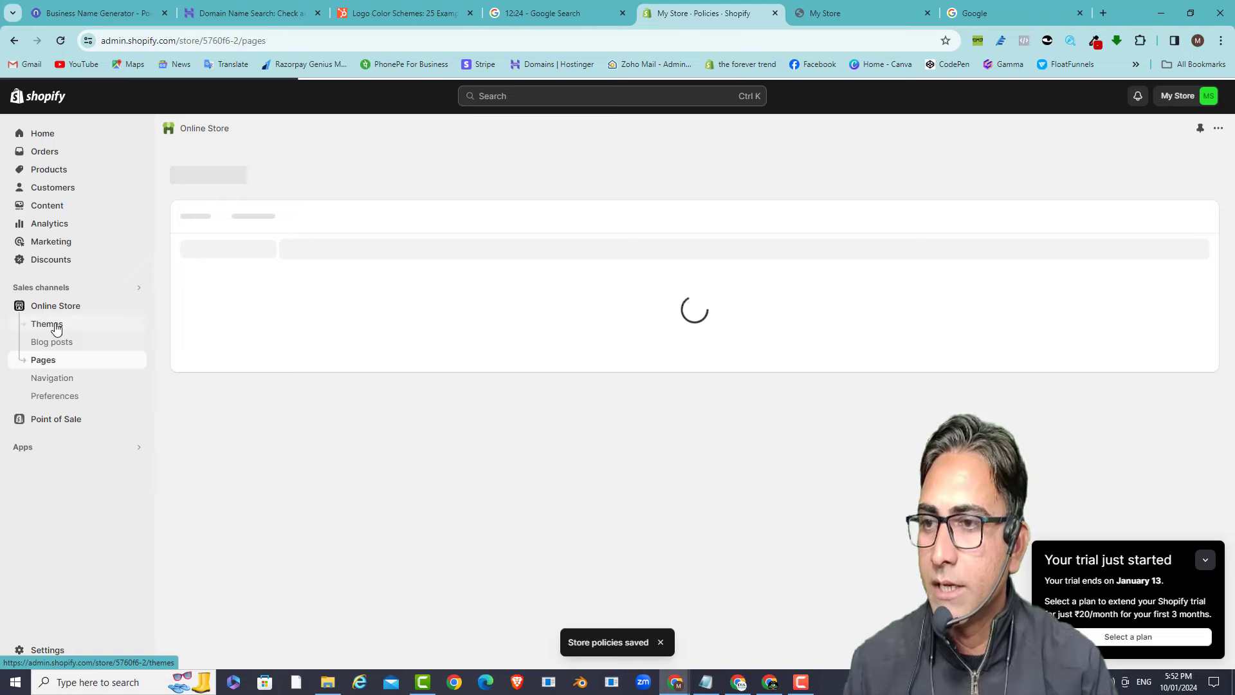
{"action": "left_click", "coordinate": [65, 375]}
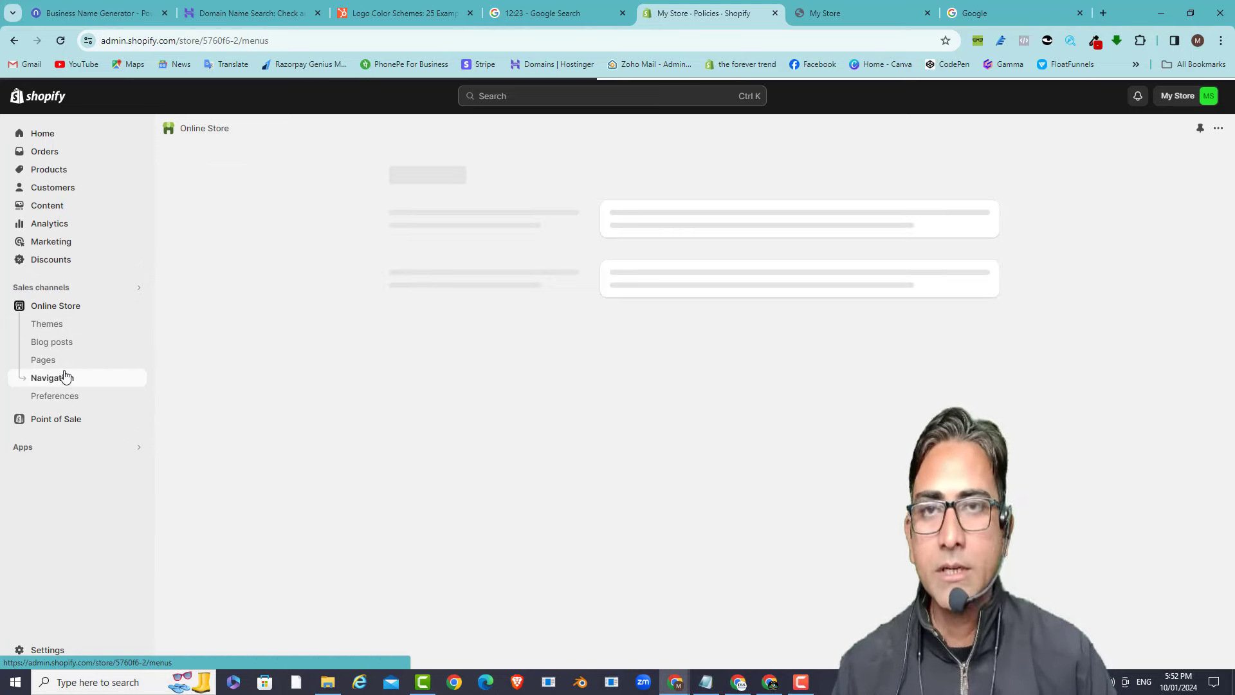
{"action": "left_click", "coordinate": [546, 7]}
{"action": "left_click", "coordinate": [689, 5]}
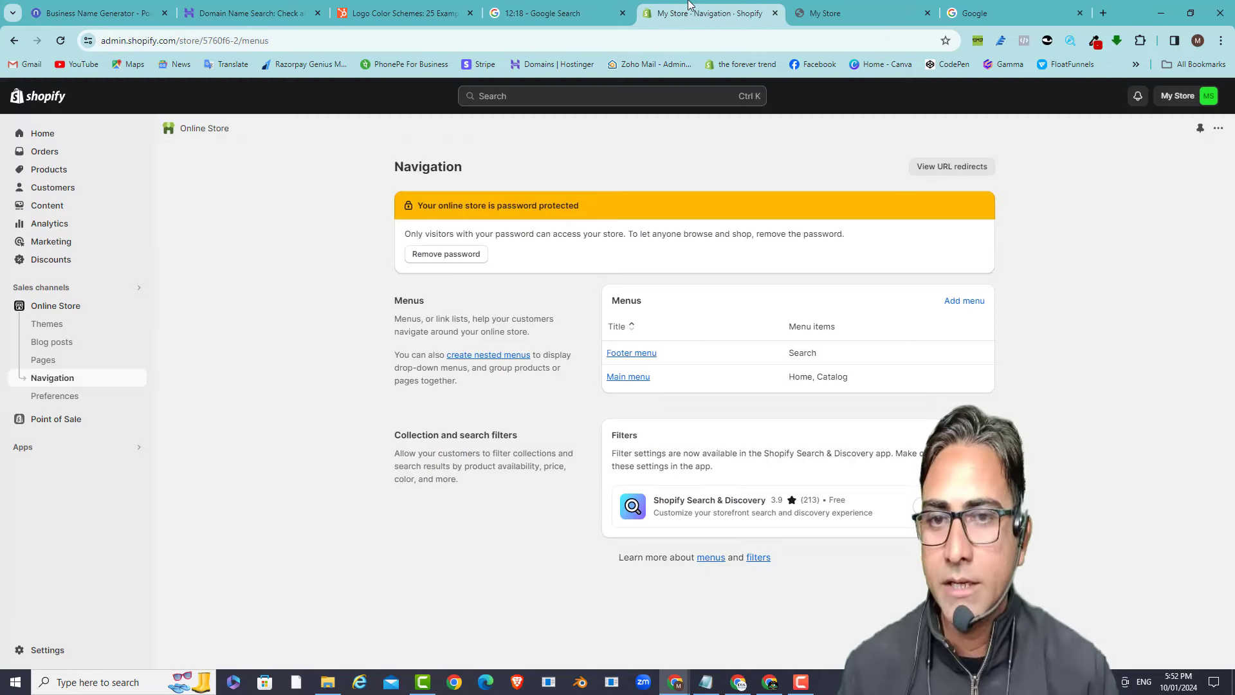
{"action": "left_click", "coordinate": [631, 377]}
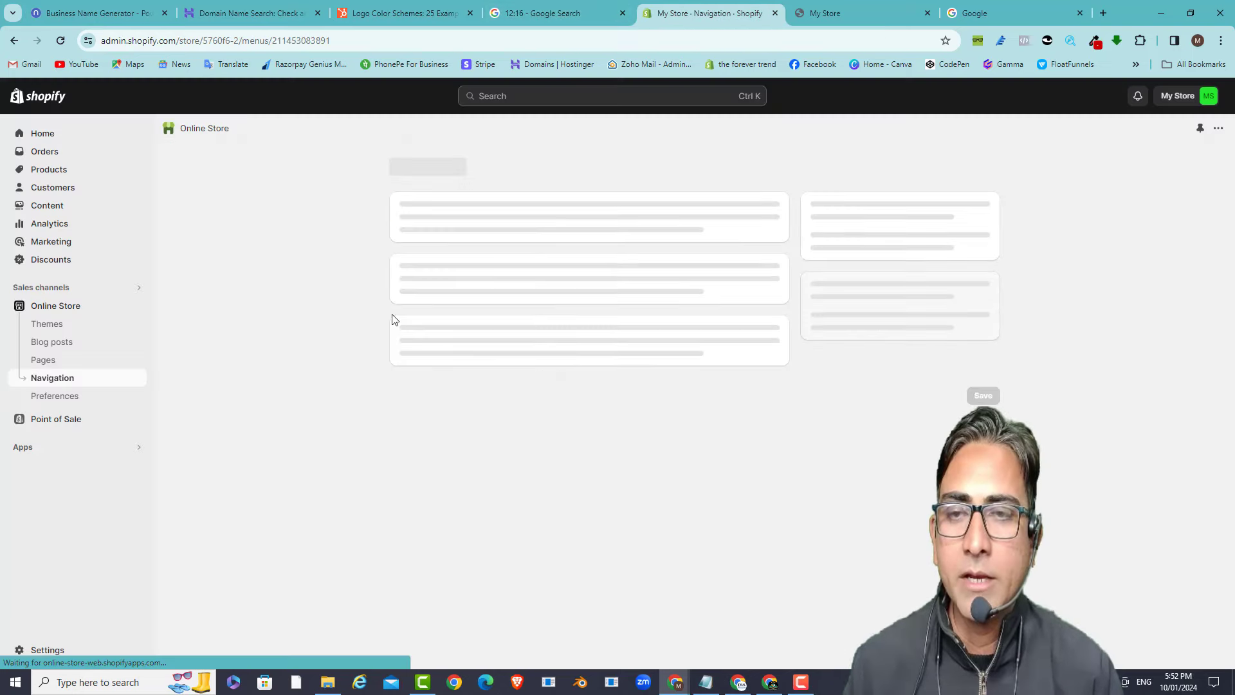
- Rename the Catalog item of the main menu to "Shop" and apply the change
{"action": "left_click", "coordinate": [727, 367]}
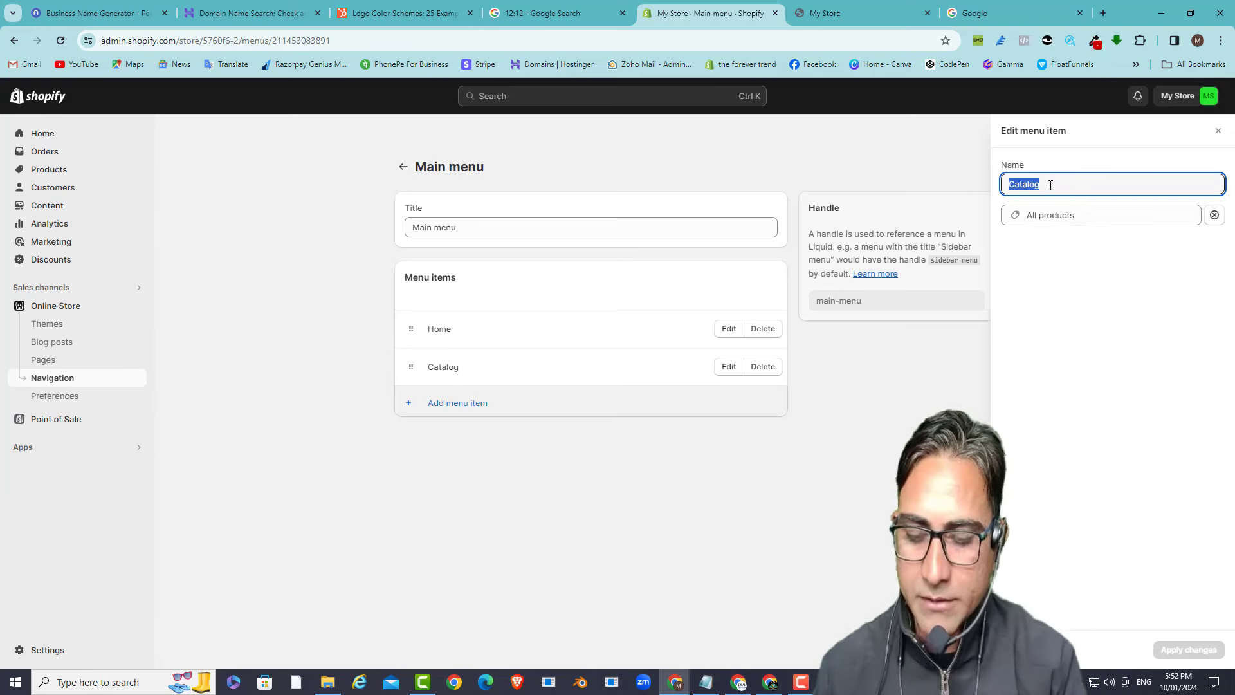
{"action": "type", "text": "Shop"}
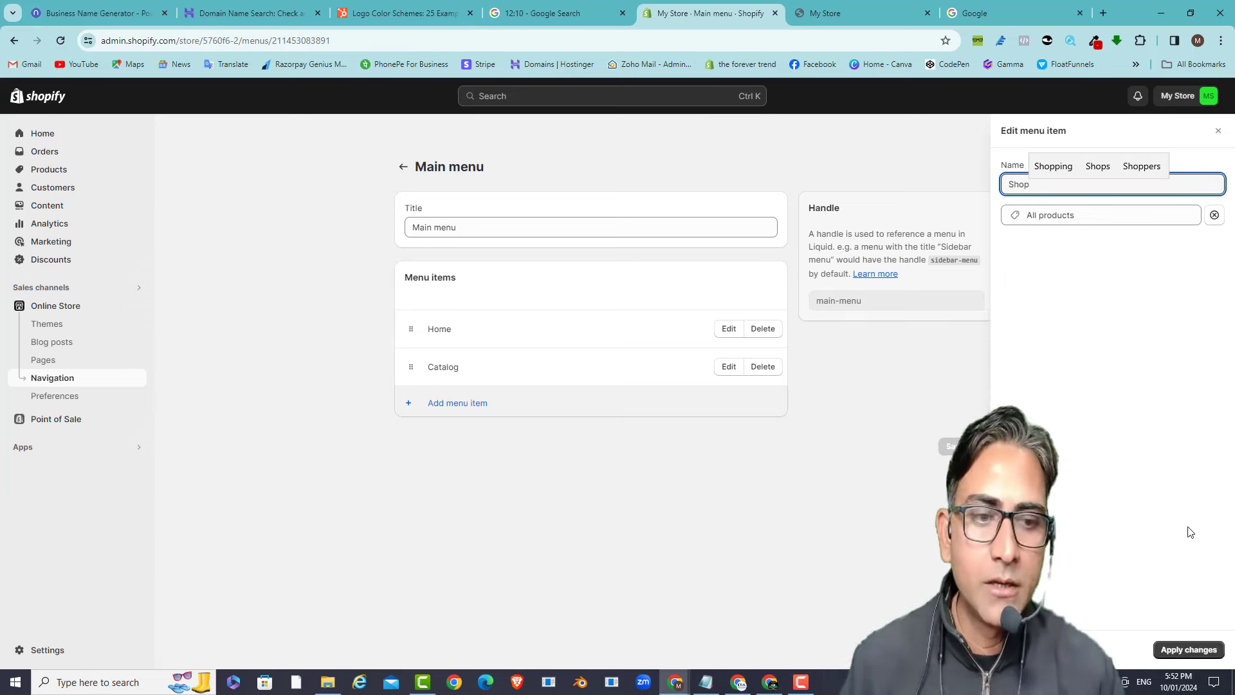
{"action": "left_click", "coordinate": [1187, 649]}
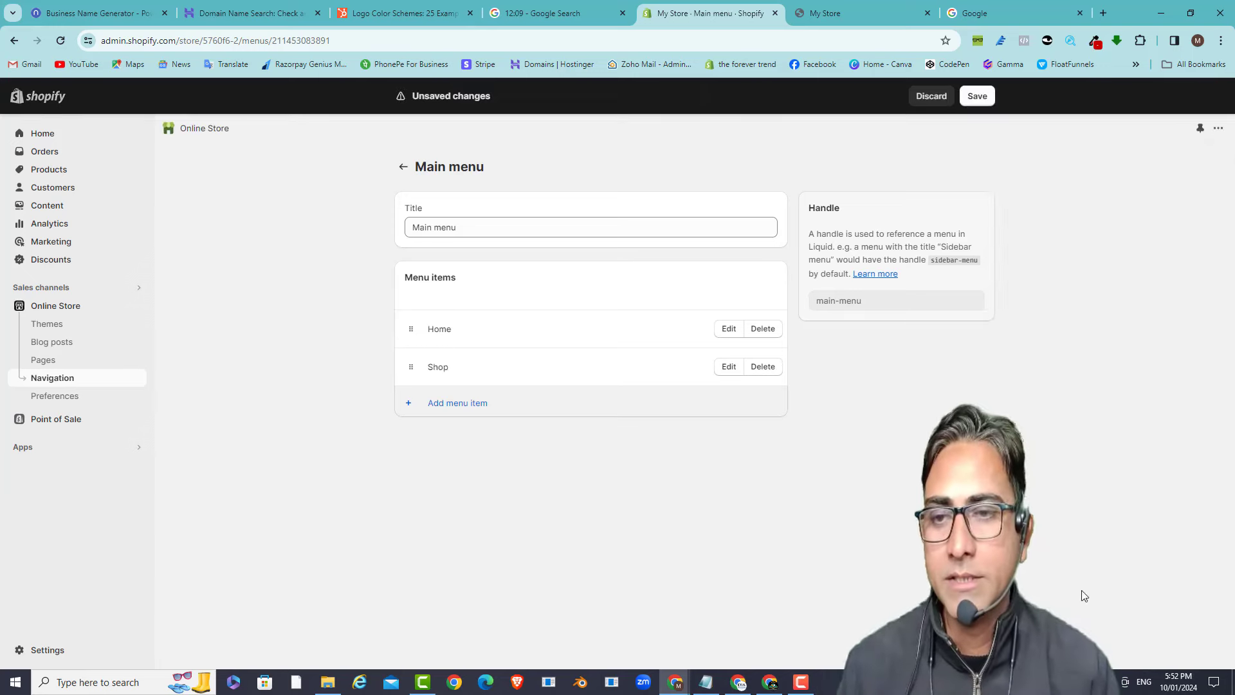
- Add a menu item to the main menu that links to the About us page
{"action": "left_click", "coordinate": [468, 407]}
{"action": "left_click", "coordinate": [1074, 215]}
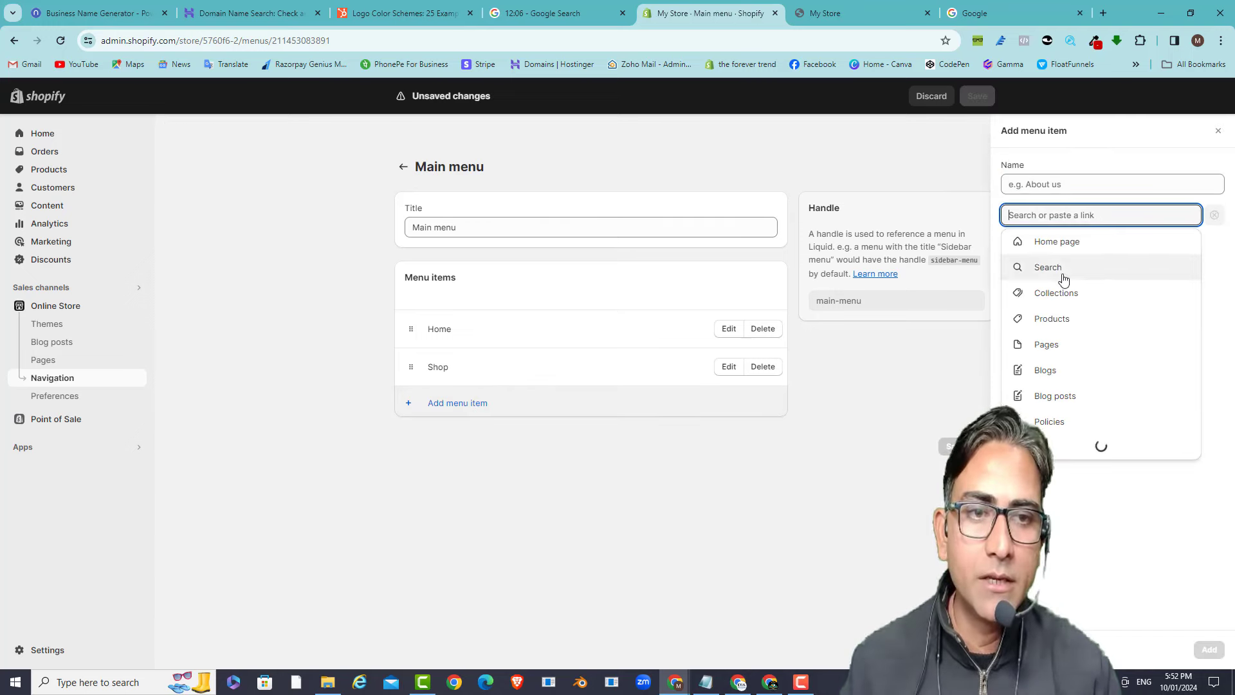
{"action": "left_click", "coordinate": [1052, 348]}
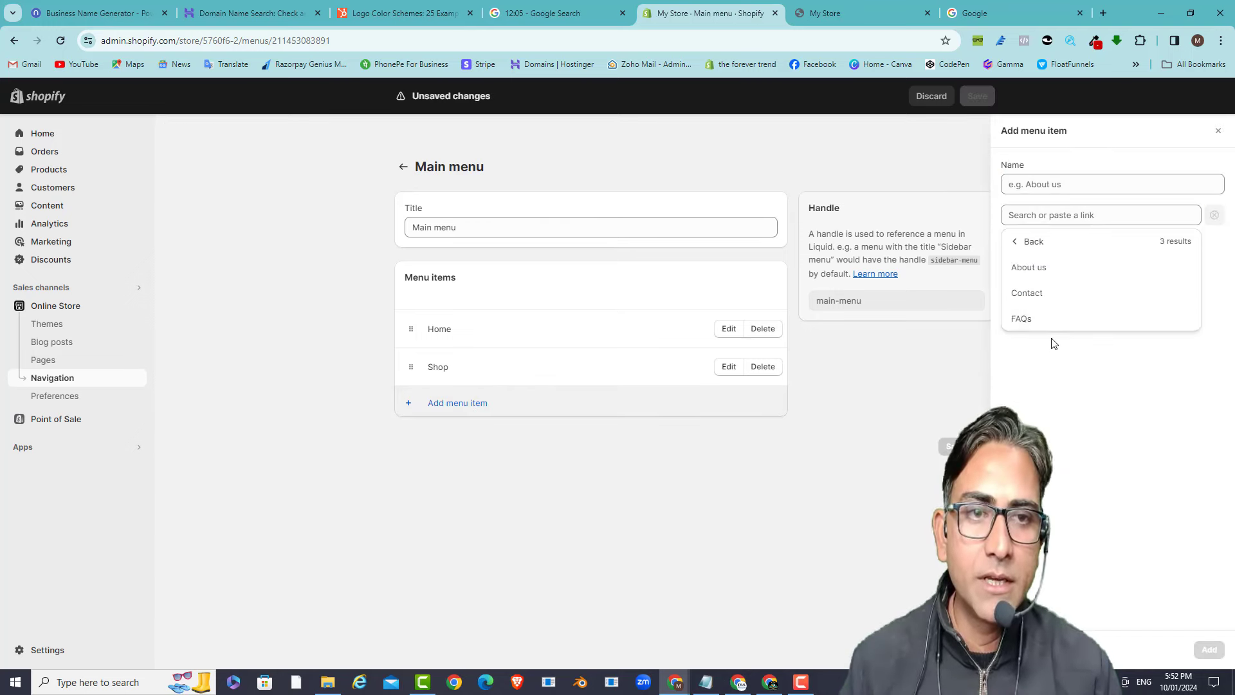
{"action": "left_click", "coordinate": [1066, 276]}
{"action": "left_click", "coordinate": [1210, 651]}
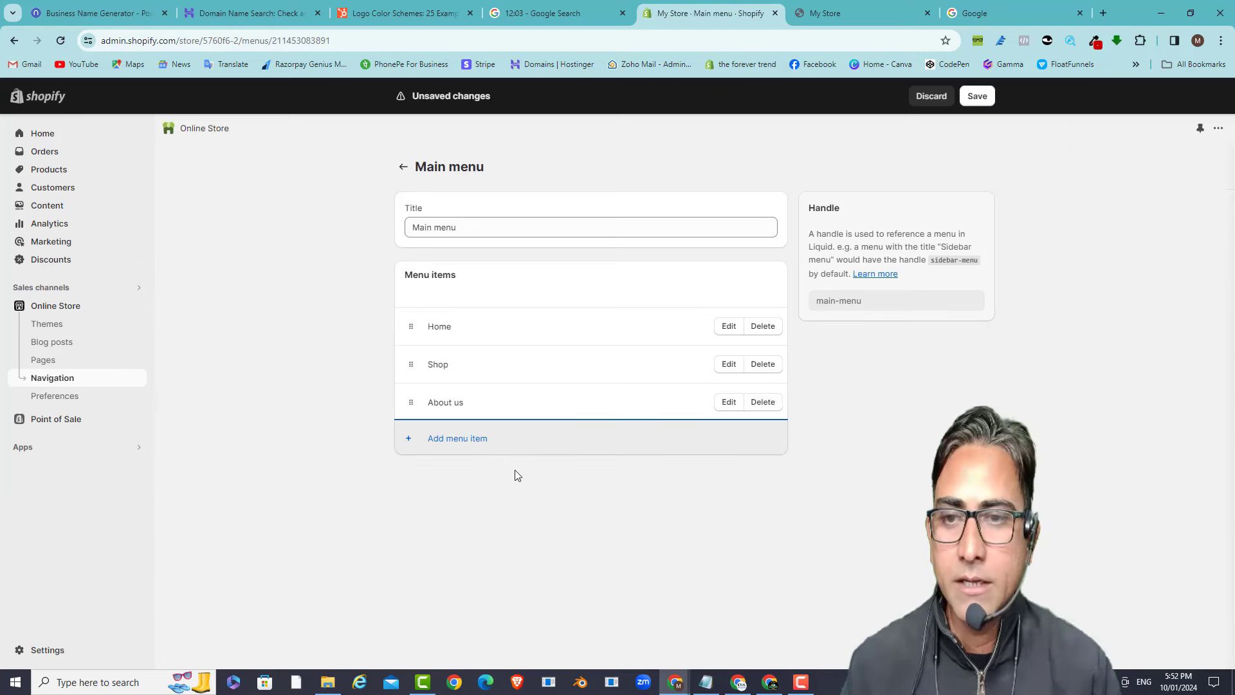
- Add a Contact item to the main menu, linked to the Contact page
{"action": "left_click", "coordinate": [469, 440]}
{"action": "left_click", "coordinate": [1103, 217]}
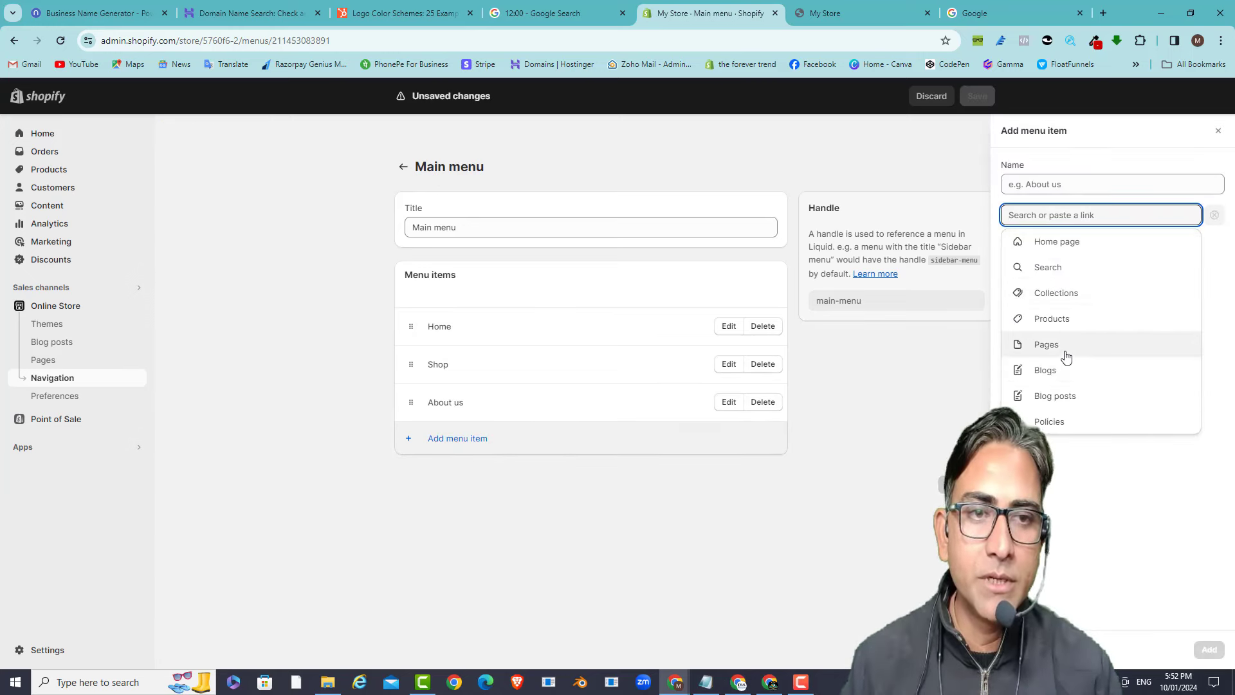
{"action": "left_click", "coordinate": [1066, 354]}
{"action": "left_click", "coordinate": [1056, 296]}
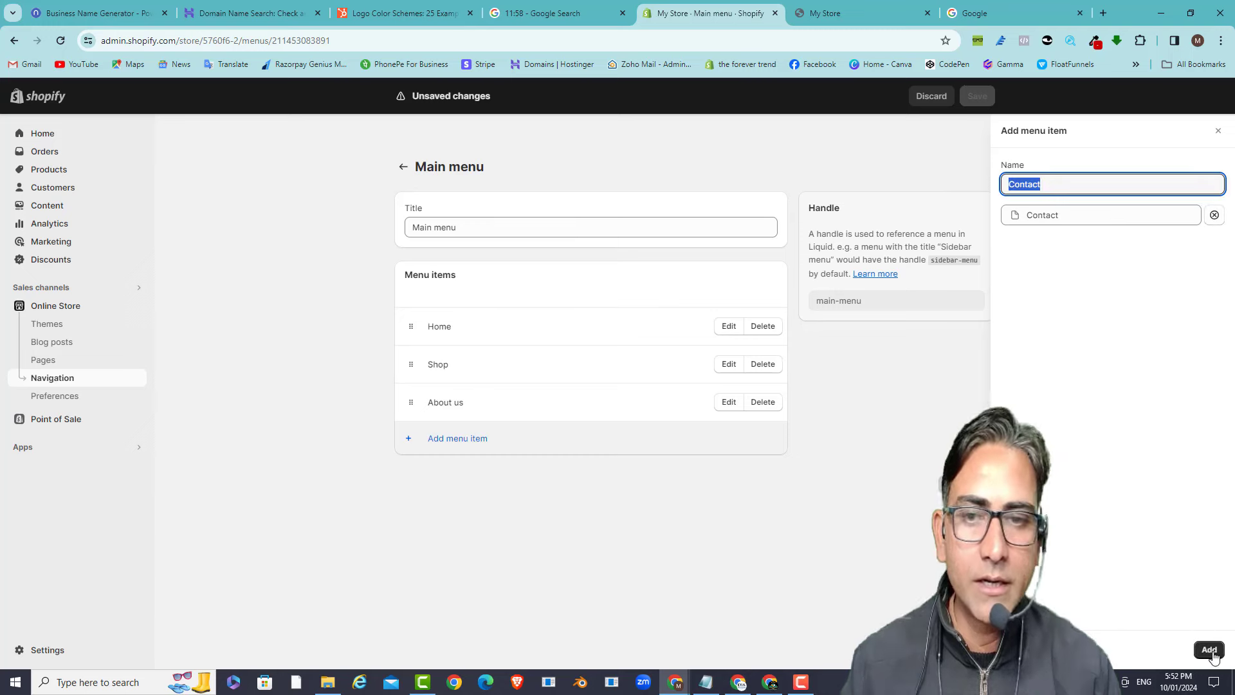
{"action": "left_click", "coordinate": [1210, 650]}
- Add an FAQs item to the main menu, linked to the FAQs page
{"action": "left_click", "coordinate": [460, 476]}
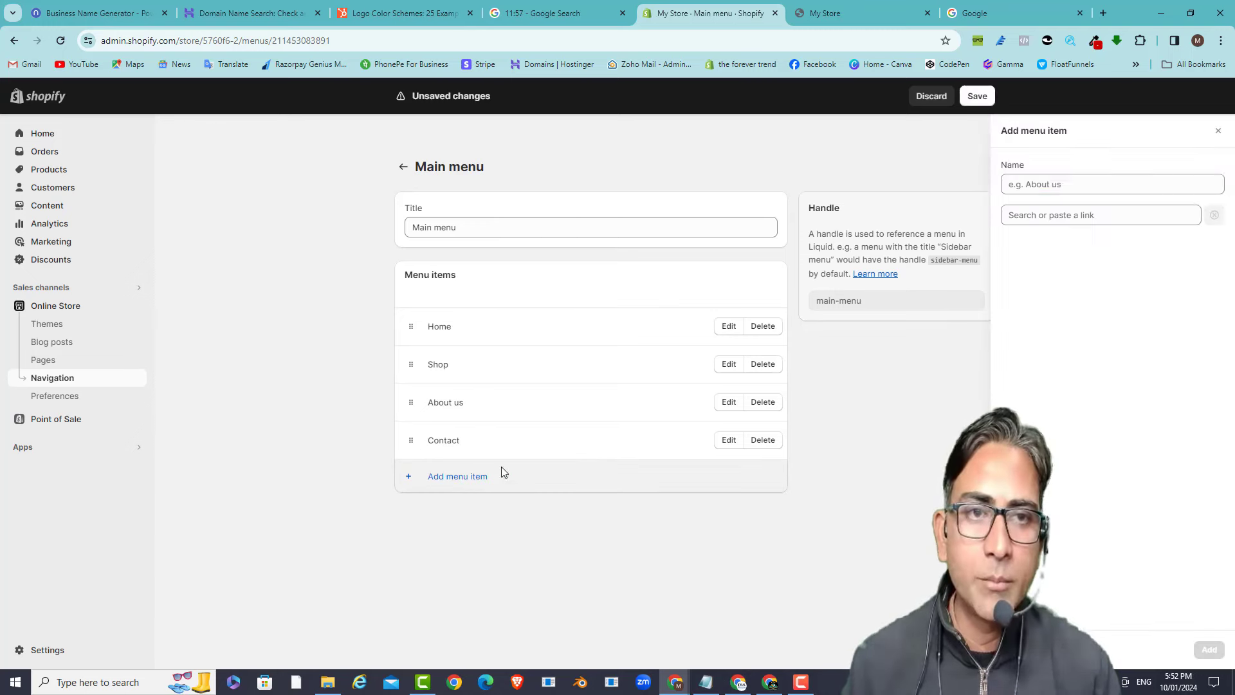
{"action": "left_click", "coordinate": [1053, 212]}
{"action": "left_click", "coordinate": [1071, 342]}
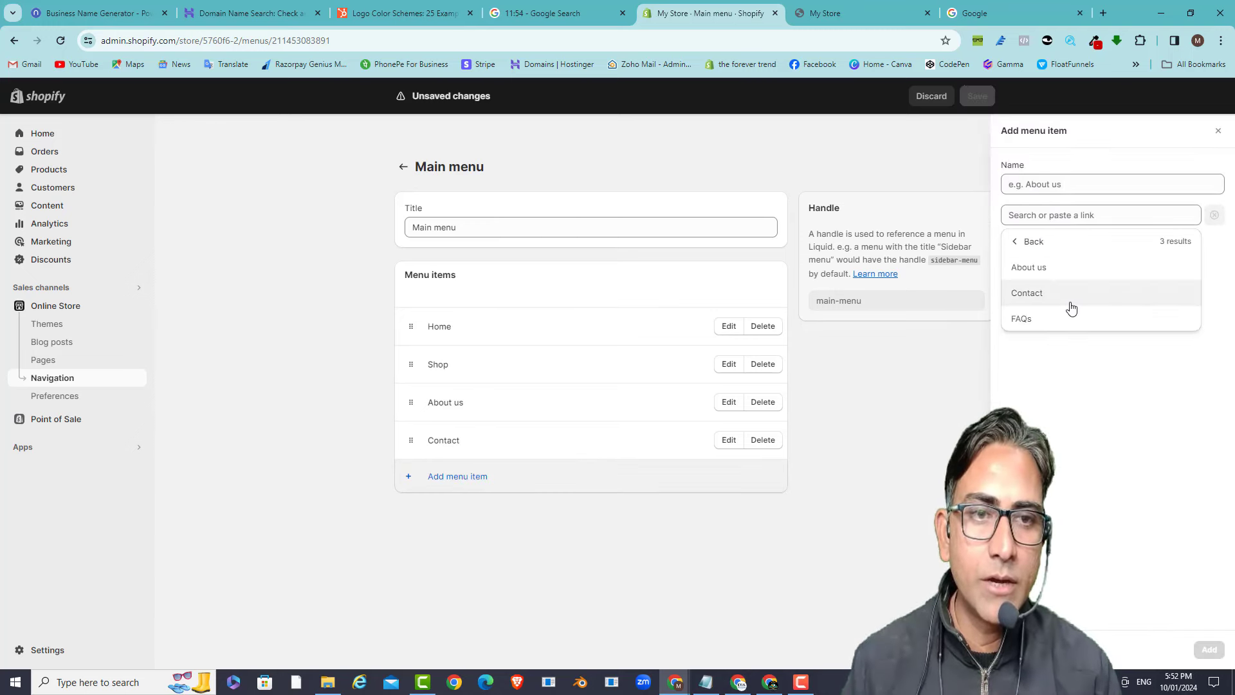
{"action": "left_click", "coordinate": [1072, 316]}
{"action": "key", "text": "Return"}
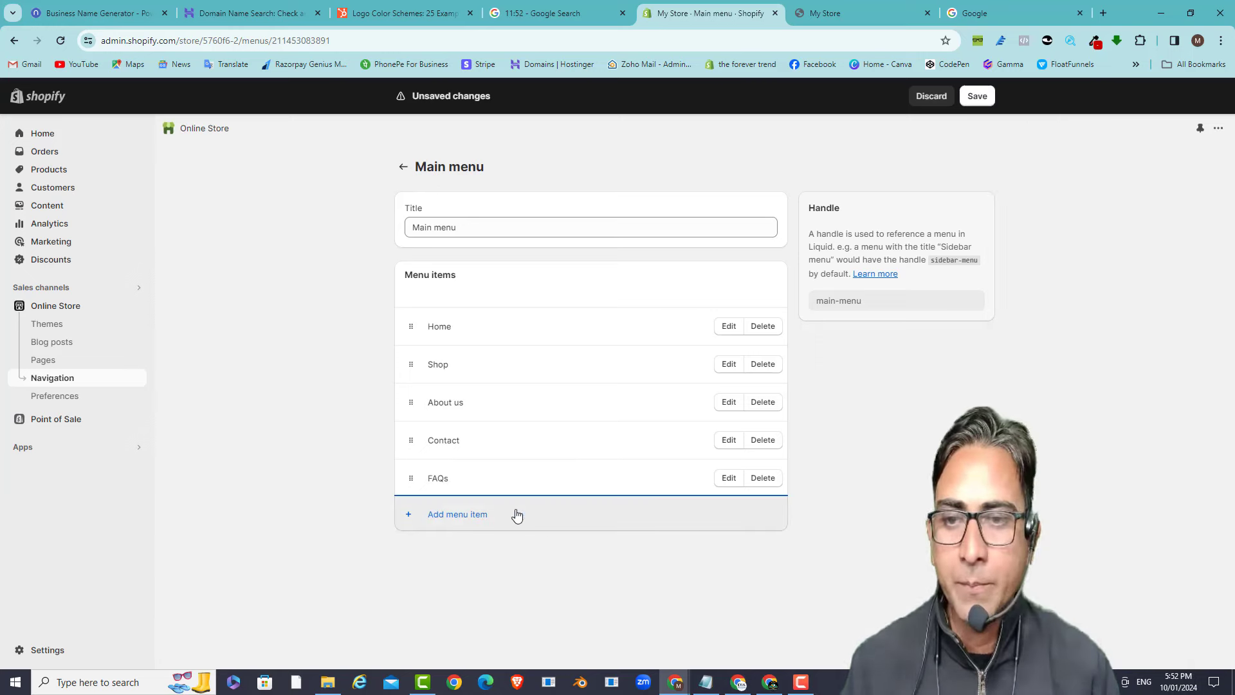
- Add a Privacy Policy item to the main menu, linked to the store's Privacy Policy
{"action": "left_click", "coordinate": [474, 514]}
{"action": "left_click", "coordinate": [1076, 216]}
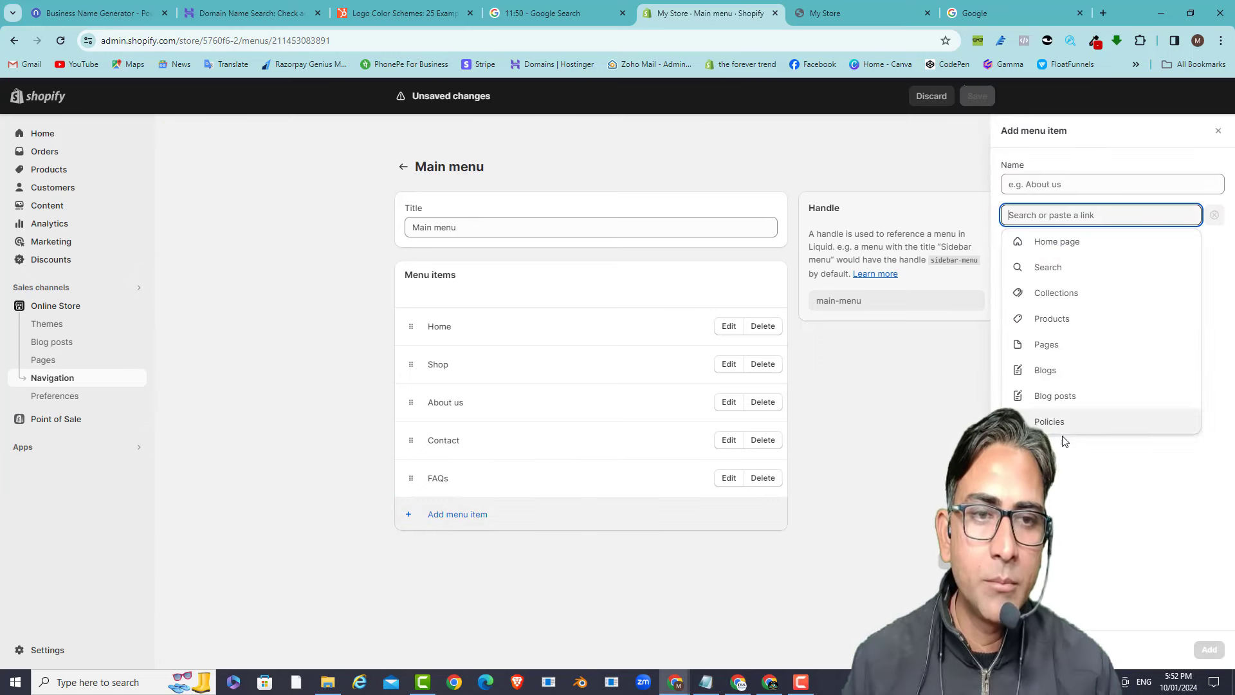
{"action": "left_click", "coordinate": [1057, 421]}
{"action": "left_click", "coordinate": [1058, 269]}
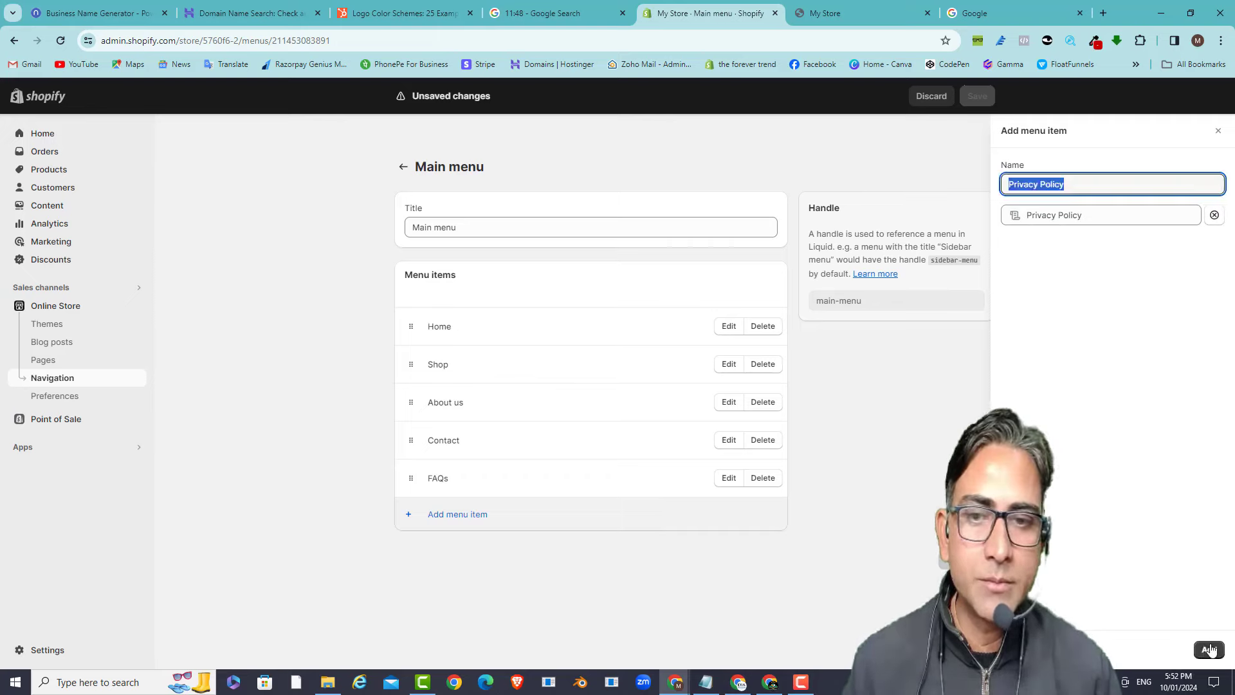
{"action": "key", "text": "Return"}
- Add a second Privacy Policy item to the main menu, again linked to the Privacy Policy
{"action": "left_click", "coordinate": [474, 552]}
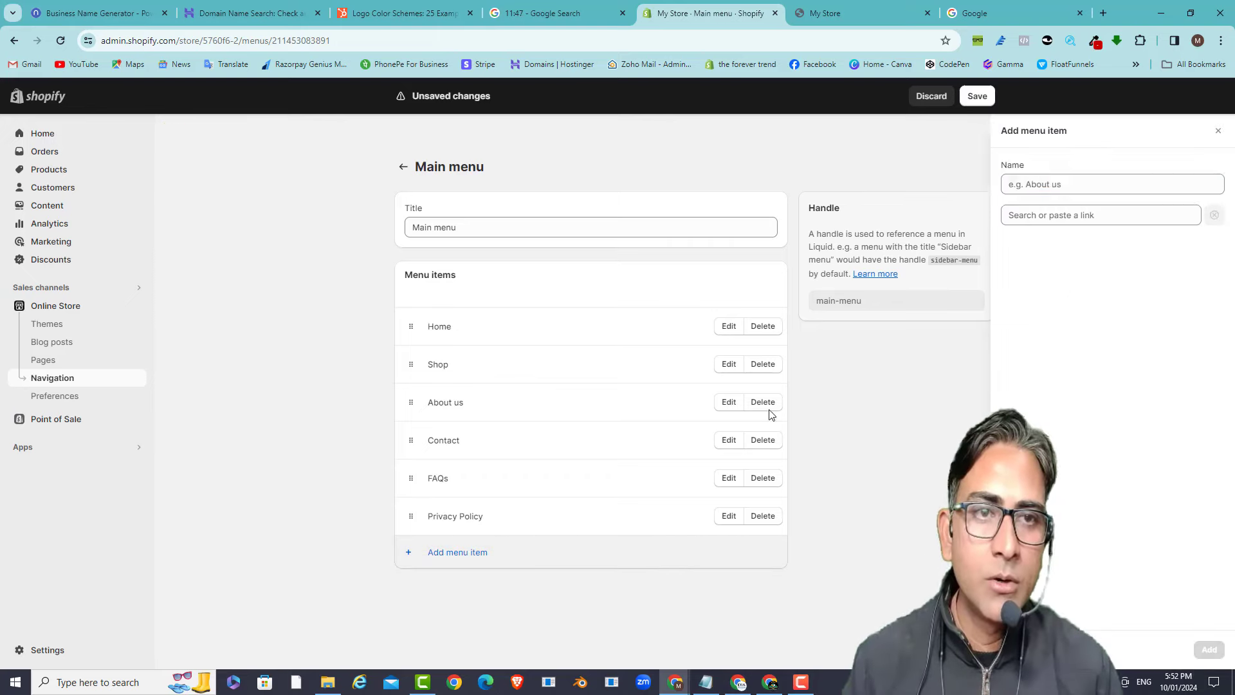
{"action": "left_click", "coordinate": [1052, 215]}
{"action": "left_click", "coordinate": [1089, 424]}
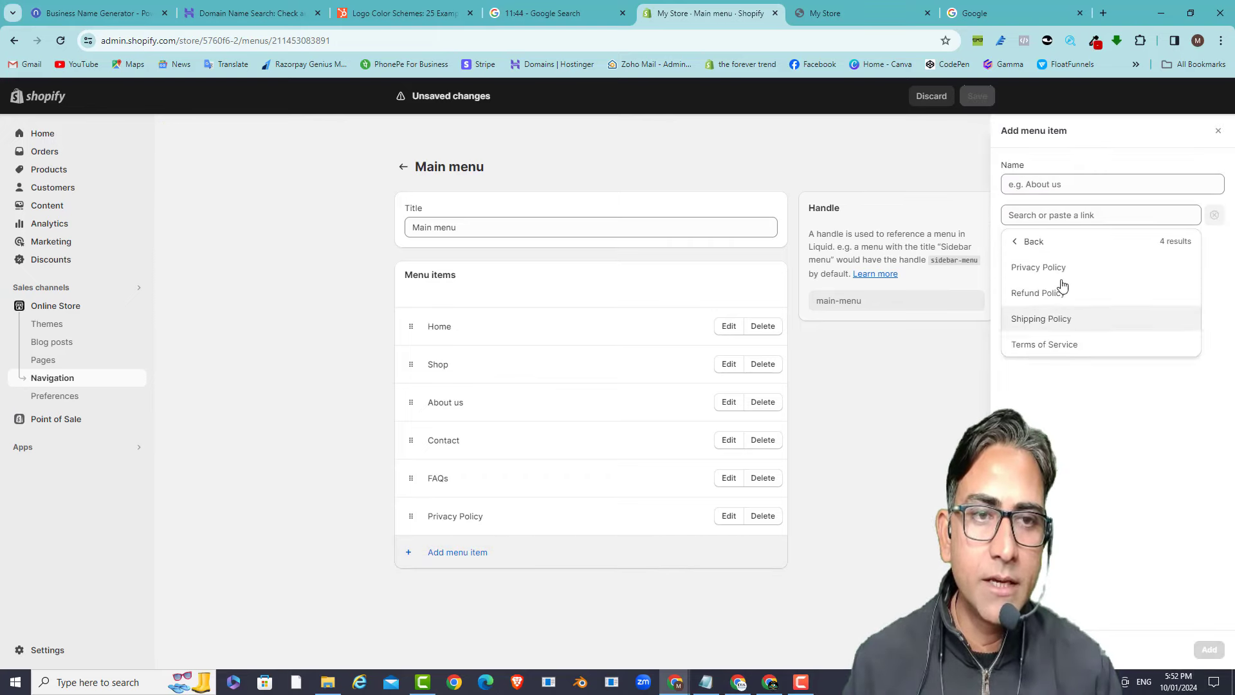
{"action": "left_click", "coordinate": [1056, 268]}
{"action": "left_click", "coordinate": [1209, 651]}
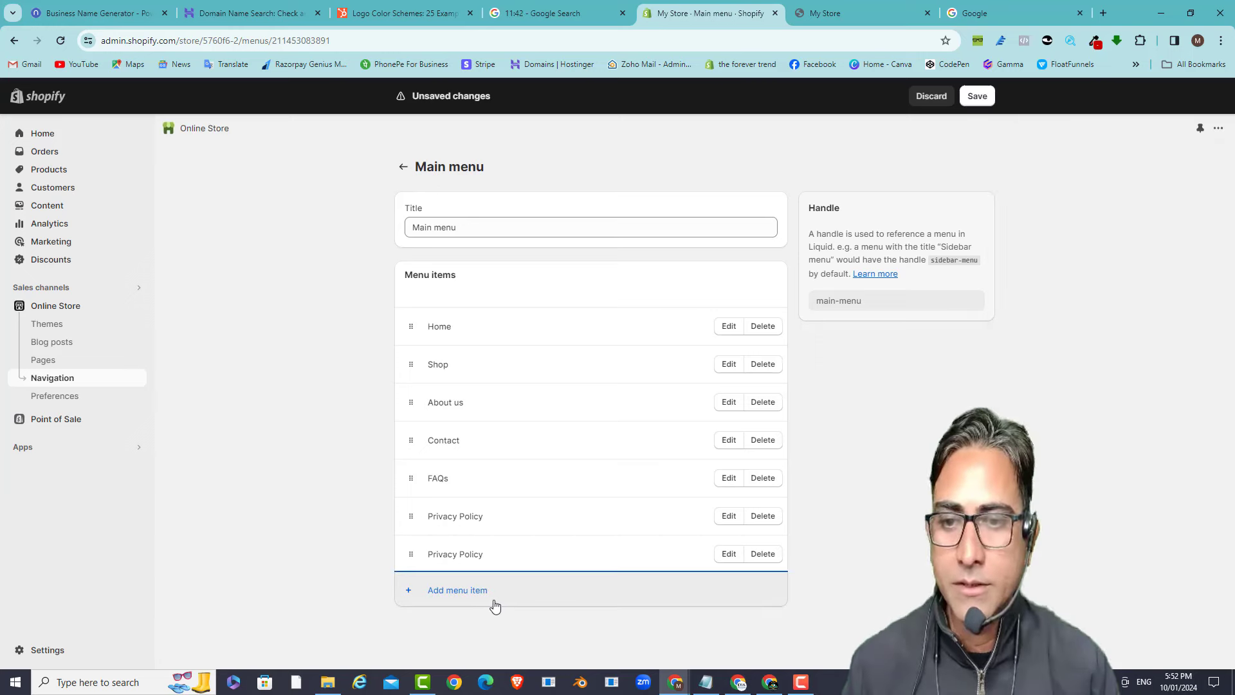
- Add a Refund Policy item to the main menu, linked to the store's Refund Policy
{"action": "left_click", "coordinate": [492, 599]}
{"action": "left_click", "coordinate": [1035, 216]}
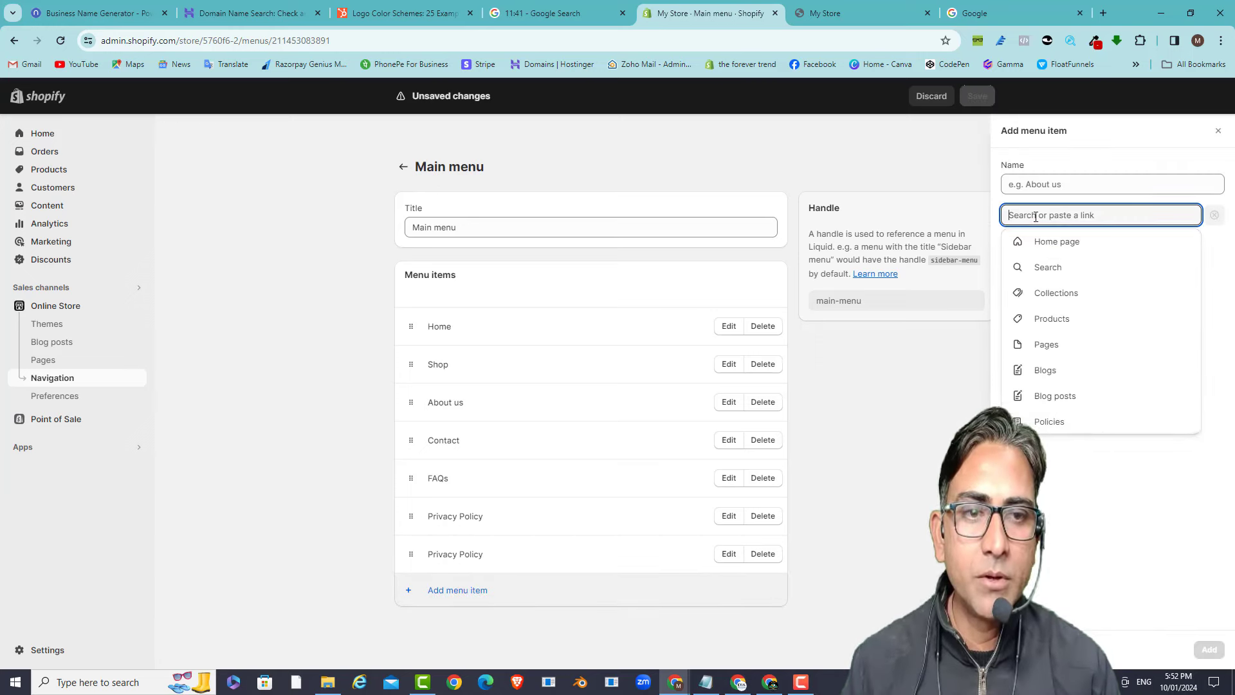
{"action": "left_click", "coordinate": [1084, 419]}
{"action": "left_click", "coordinate": [1023, 295]}
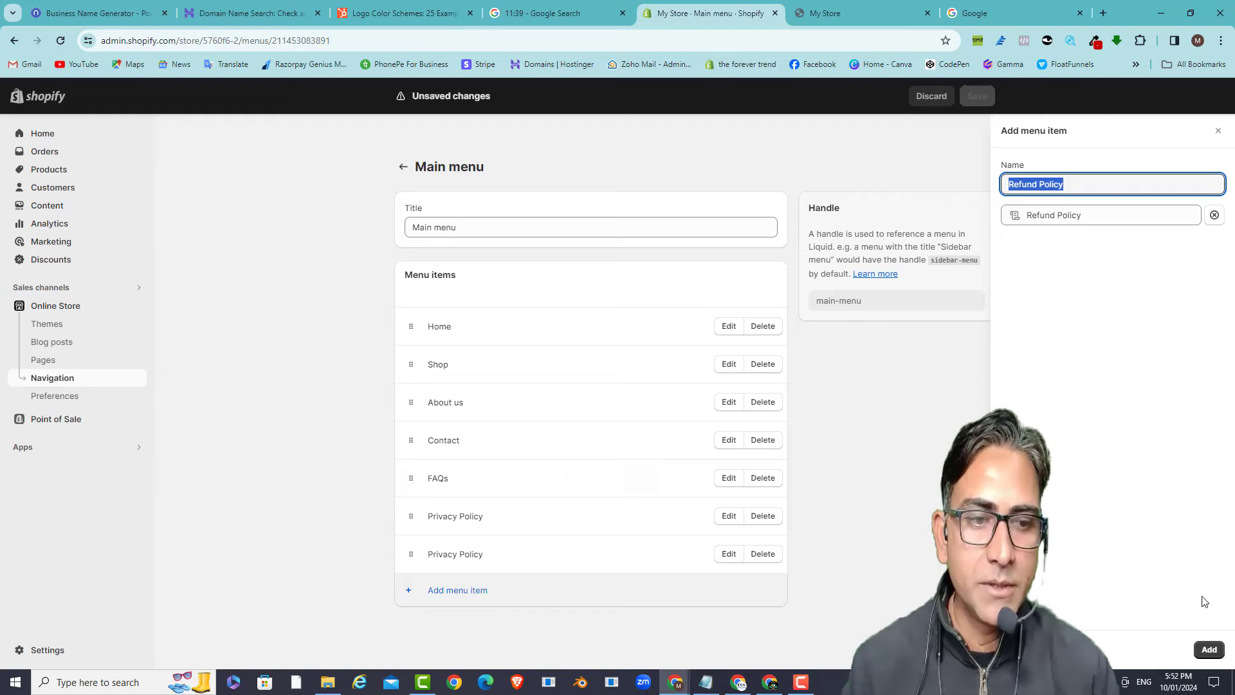
{"action": "left_click", "coordinate": [1214, 650]}
- Add a Shipping Policy item to the main menu, linked to the store's Shipping Policy
{"action": "left_click", "coordinate": [563, 634]}
{"action": "left_click", "coordinate": [1107, 217]}
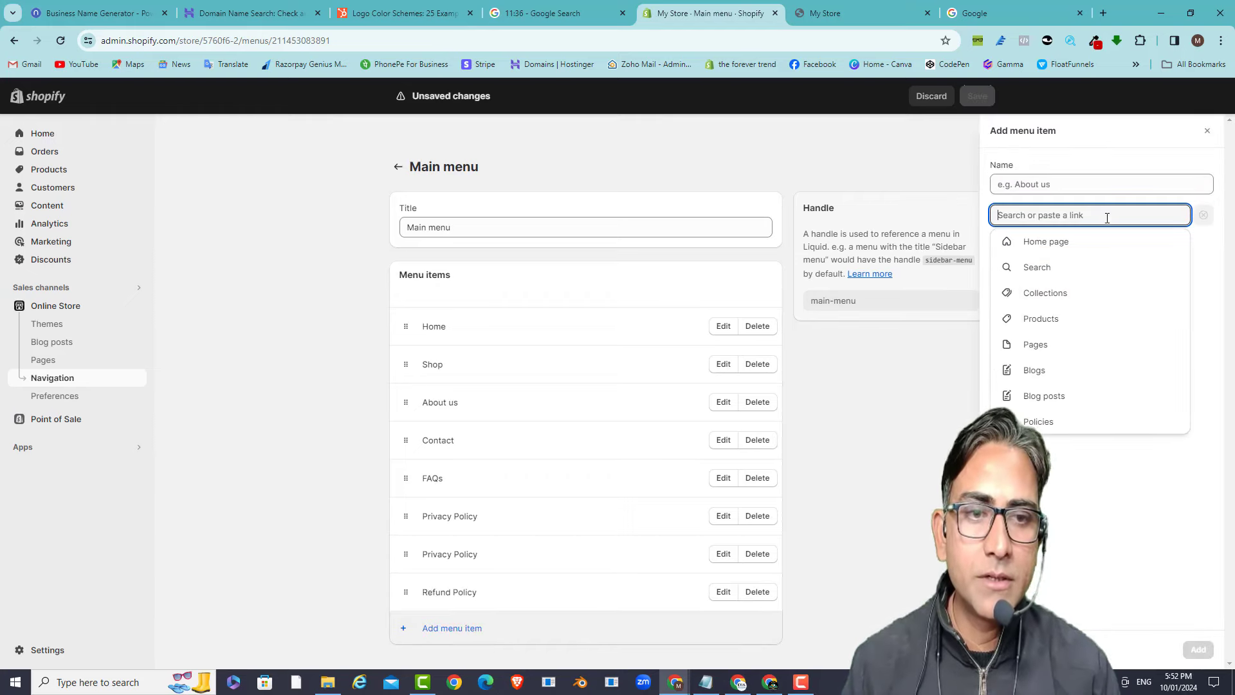
{"action": "left_click", "coordinate": [1049, 424]}
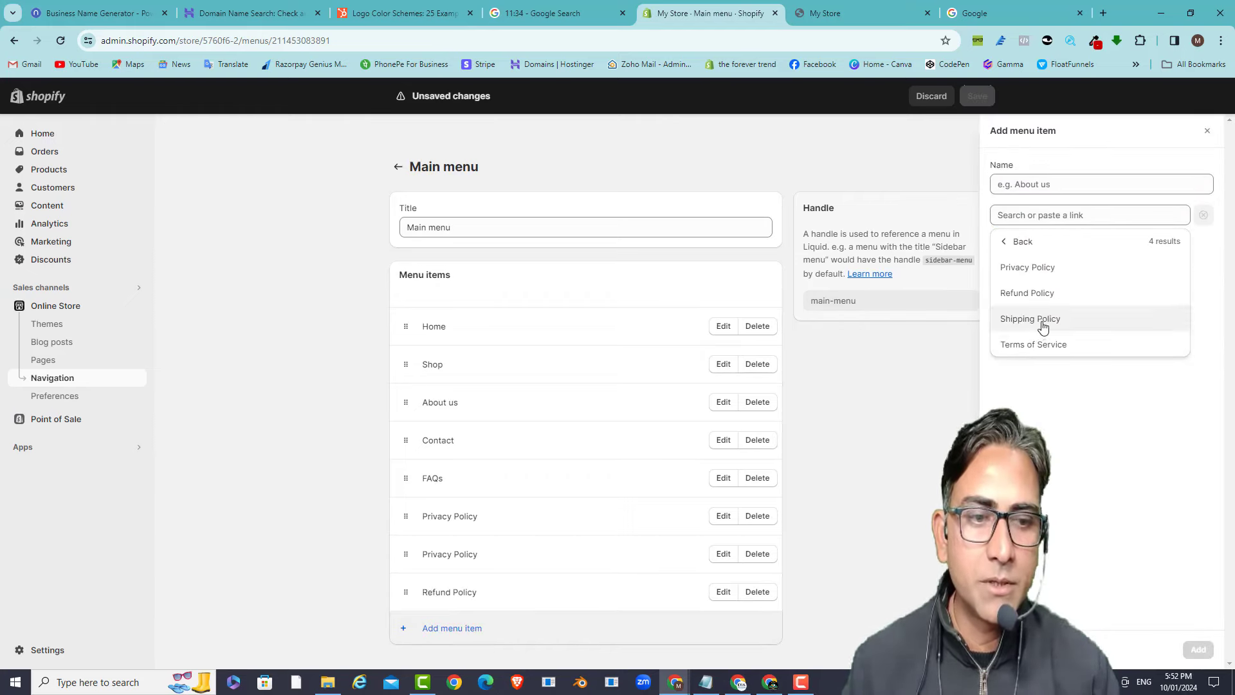
{"action": "left_click", "coordinate": [1043, 320]}
{"action": "left_click", "coordinate": [1198, 650]}
- Add a Terms of Service item to the main menu, linked to the Terms of Service policy
{"action": "left_click", "coordinate": [440, 654]}
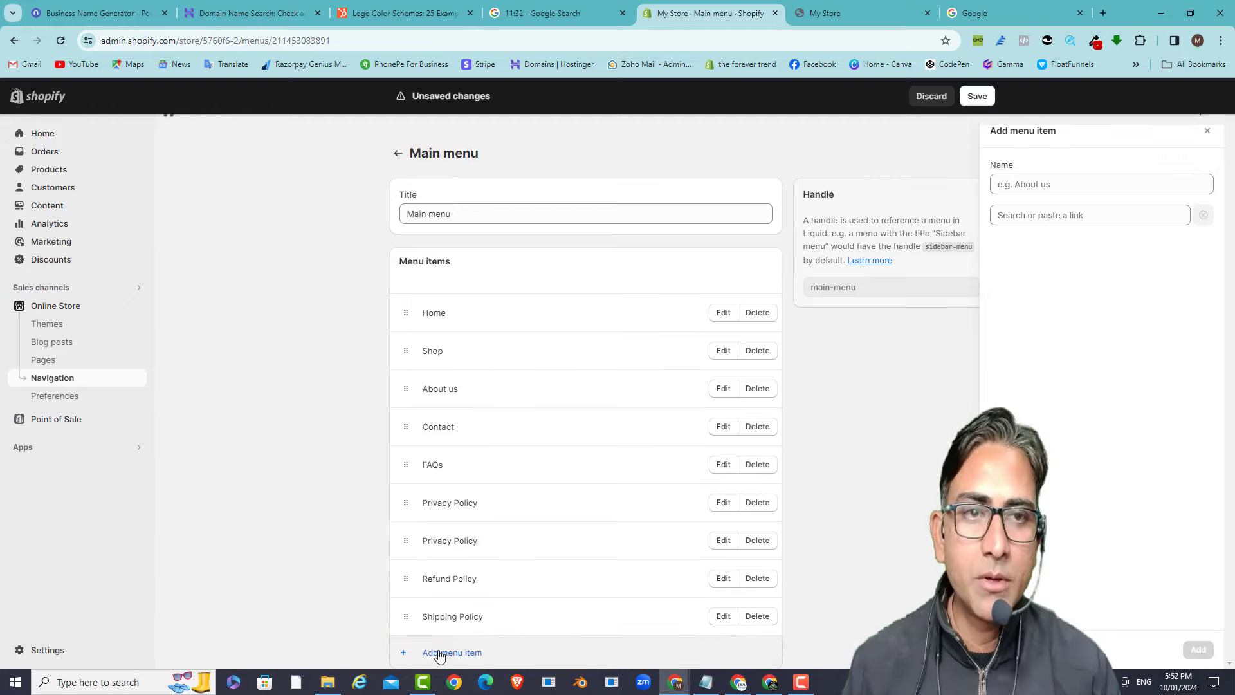
{"action": "left_click", "coordinate": [1055, 216]}
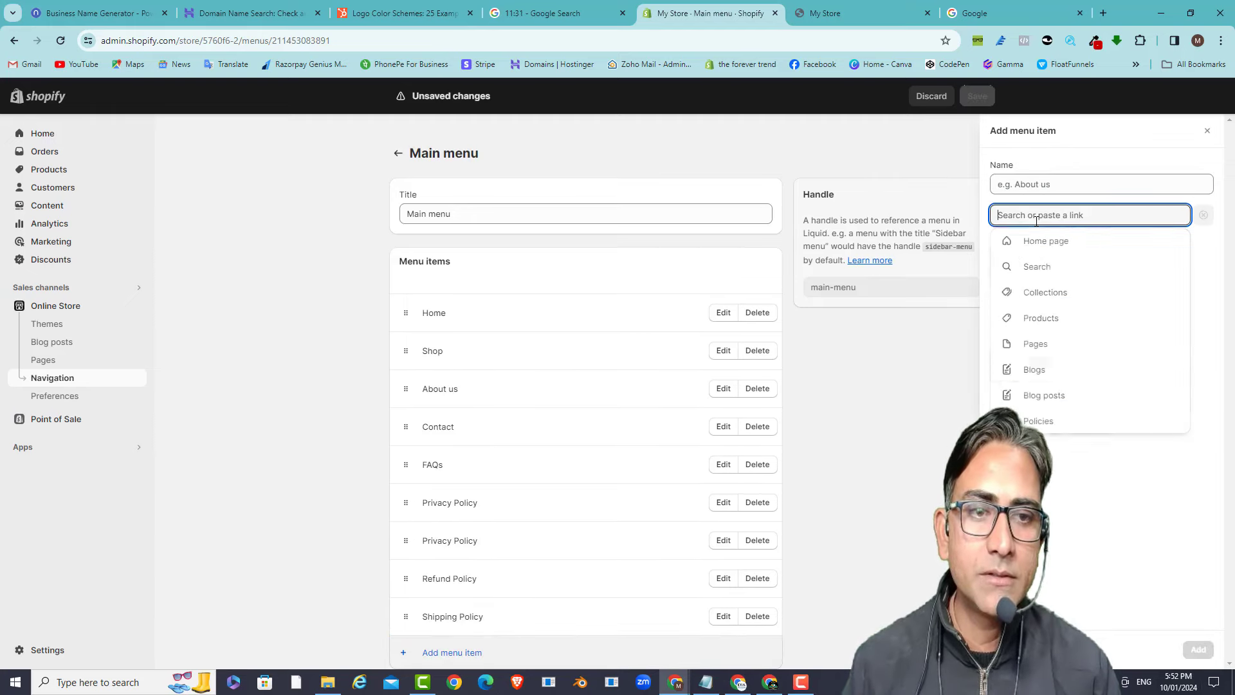
{"action": "left_click", "coordinate": [1049, 423]}
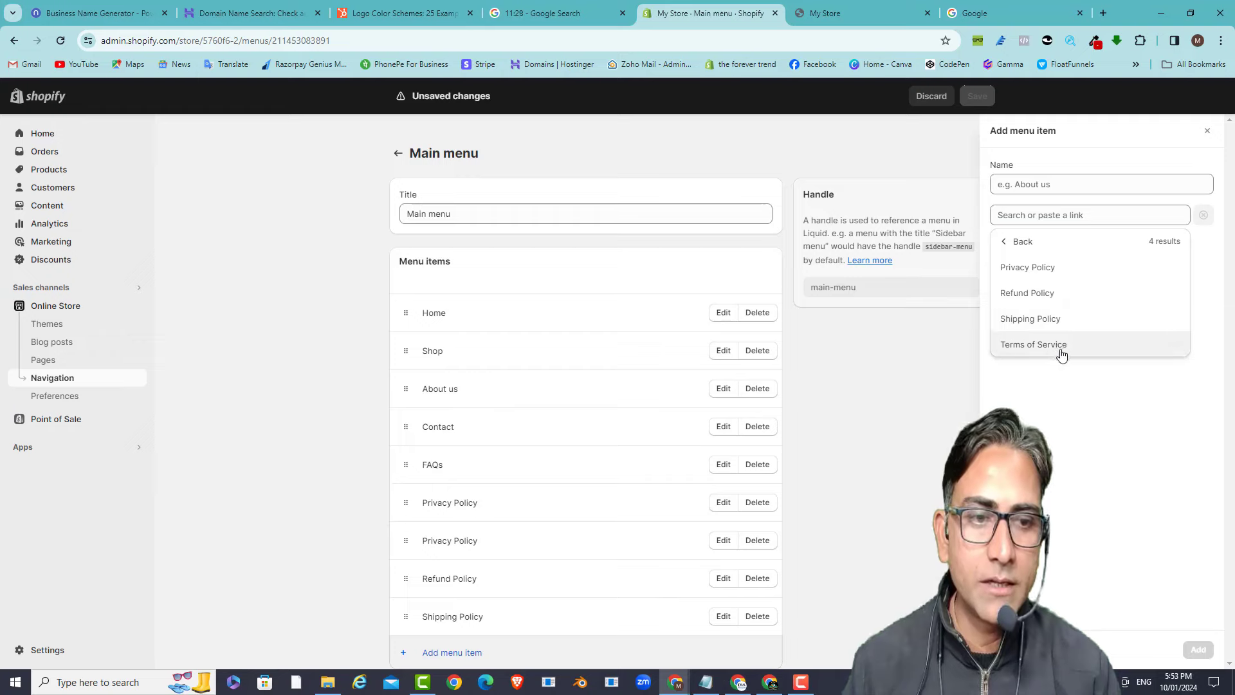
{"action": "left_click", "coordinate": [1061, 352]}
{"action": "left_click", "coordinate": [1198, 650]}
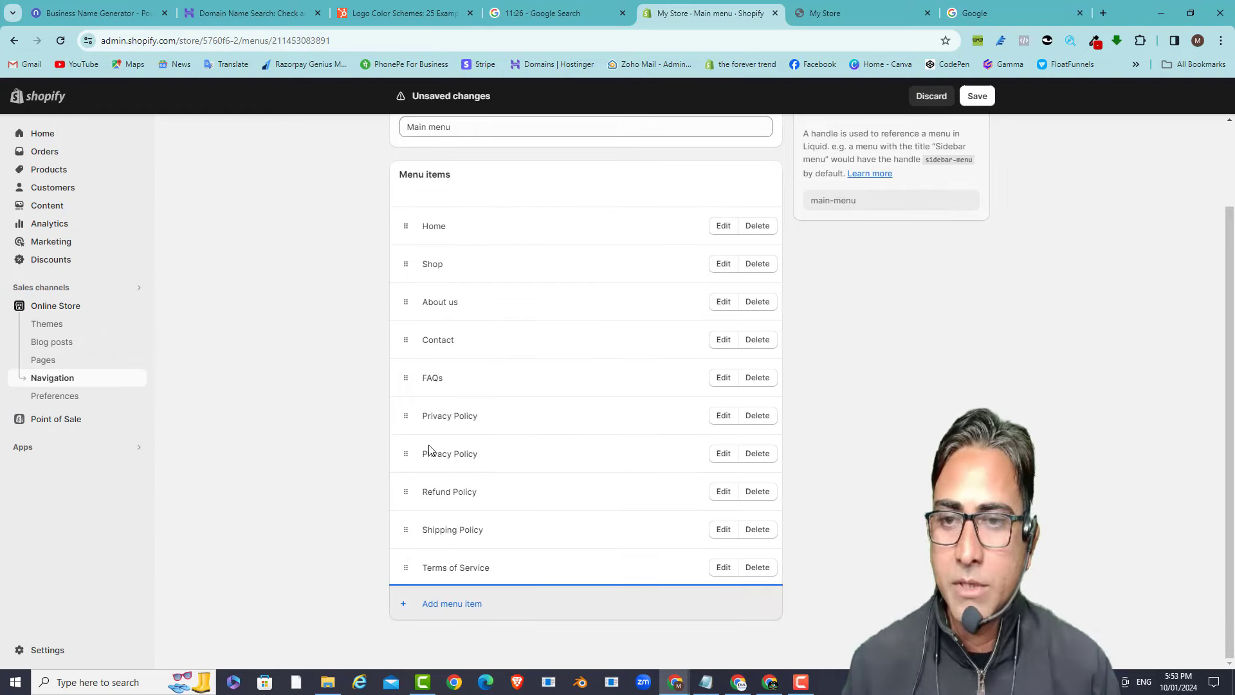
- Rename the first of the two Privacy Policy items in the main menu to "Policies" and apply the change
{"action": "left_click", "coordinate": [723, 415]}
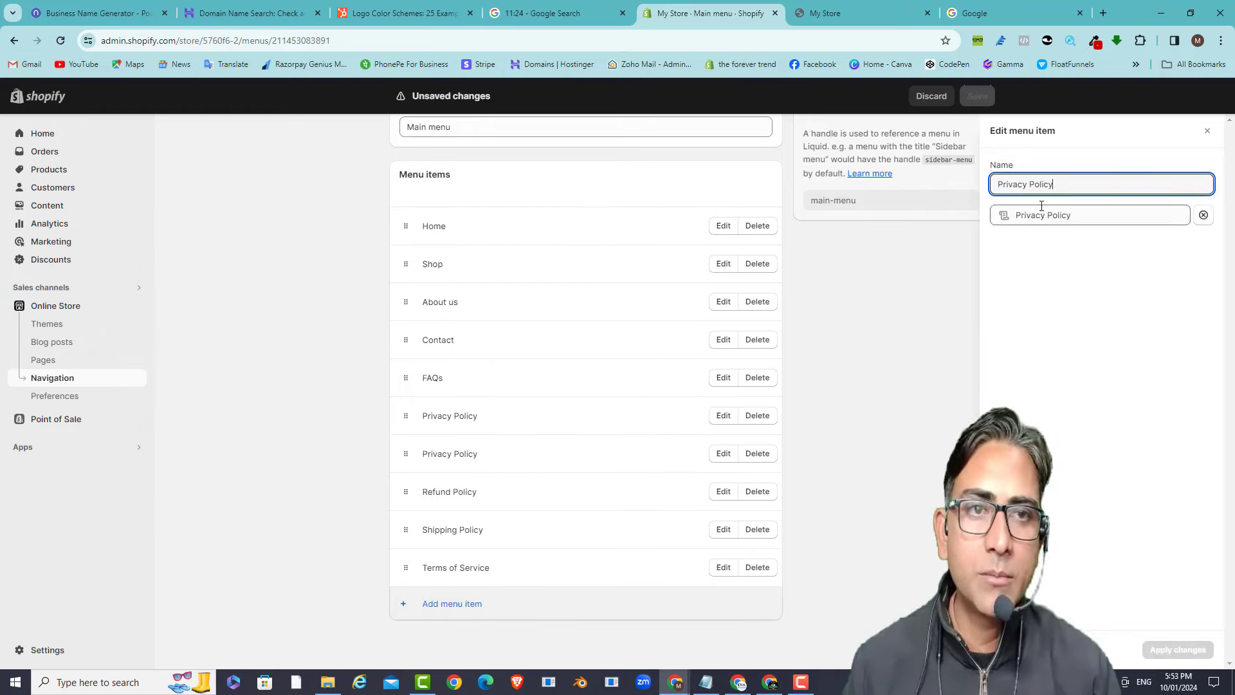
{"action": "triple_click", "coordinate": [1042, 184]}
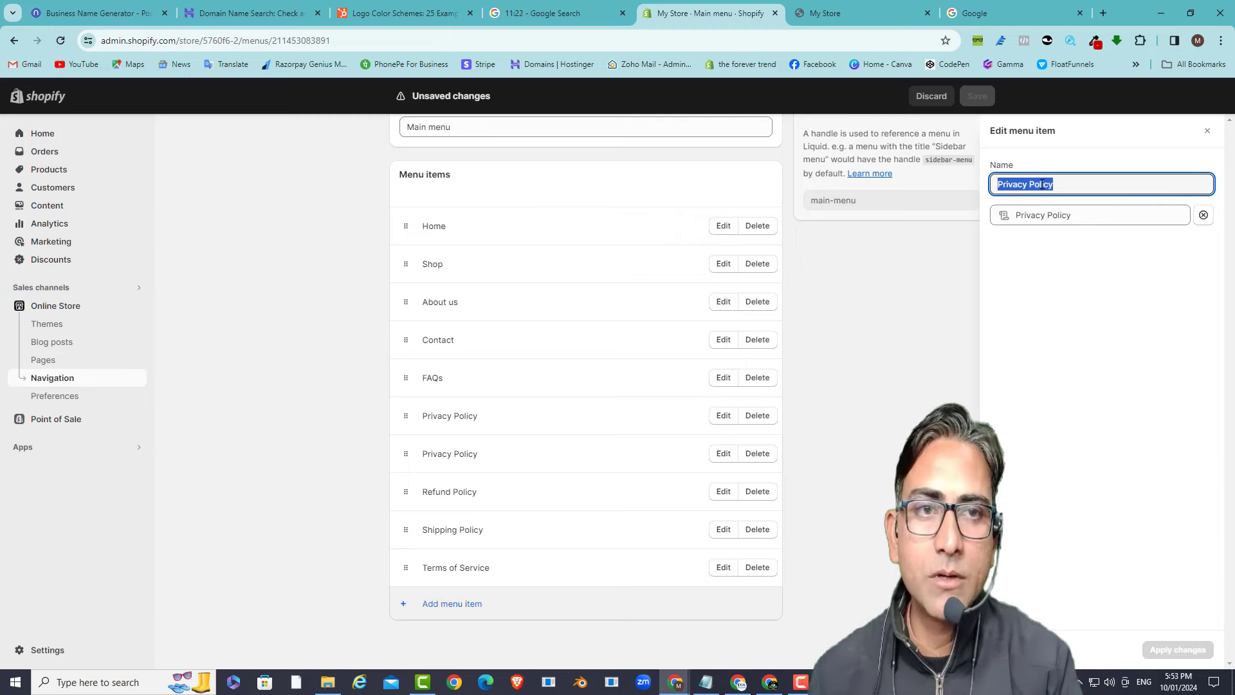
{"action": "type", "text": "Policies"}
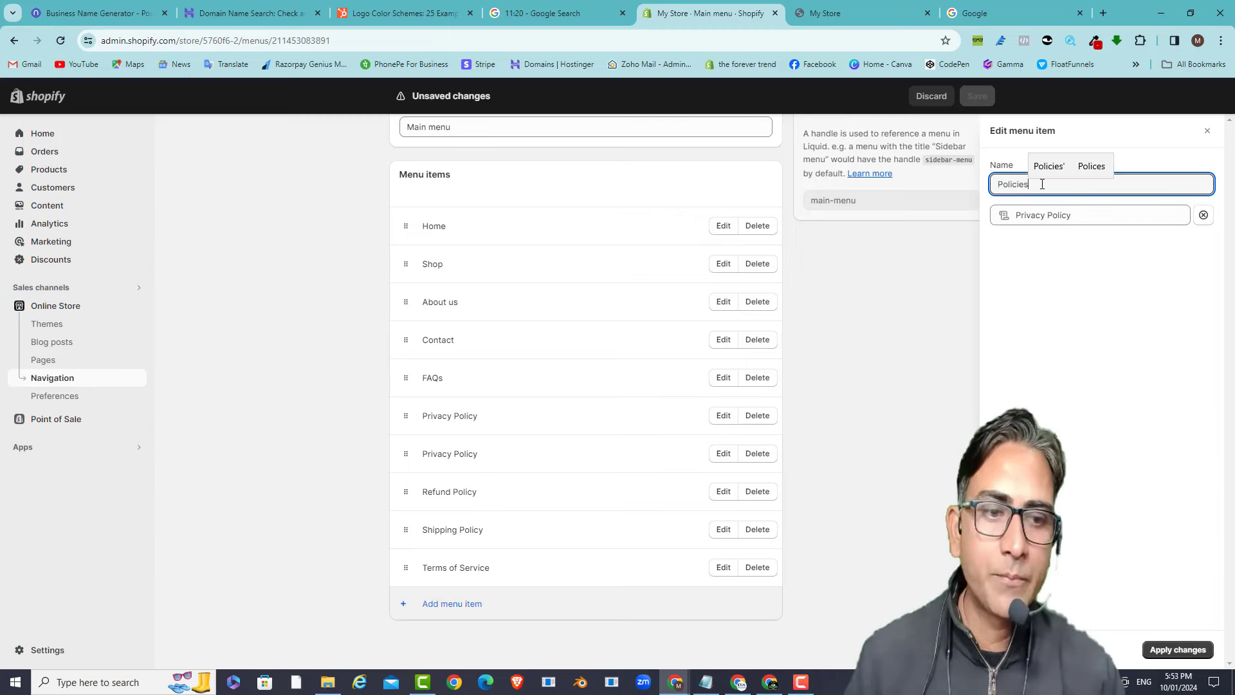
{"action": "left_click", "coordinate": [1178, 650]}
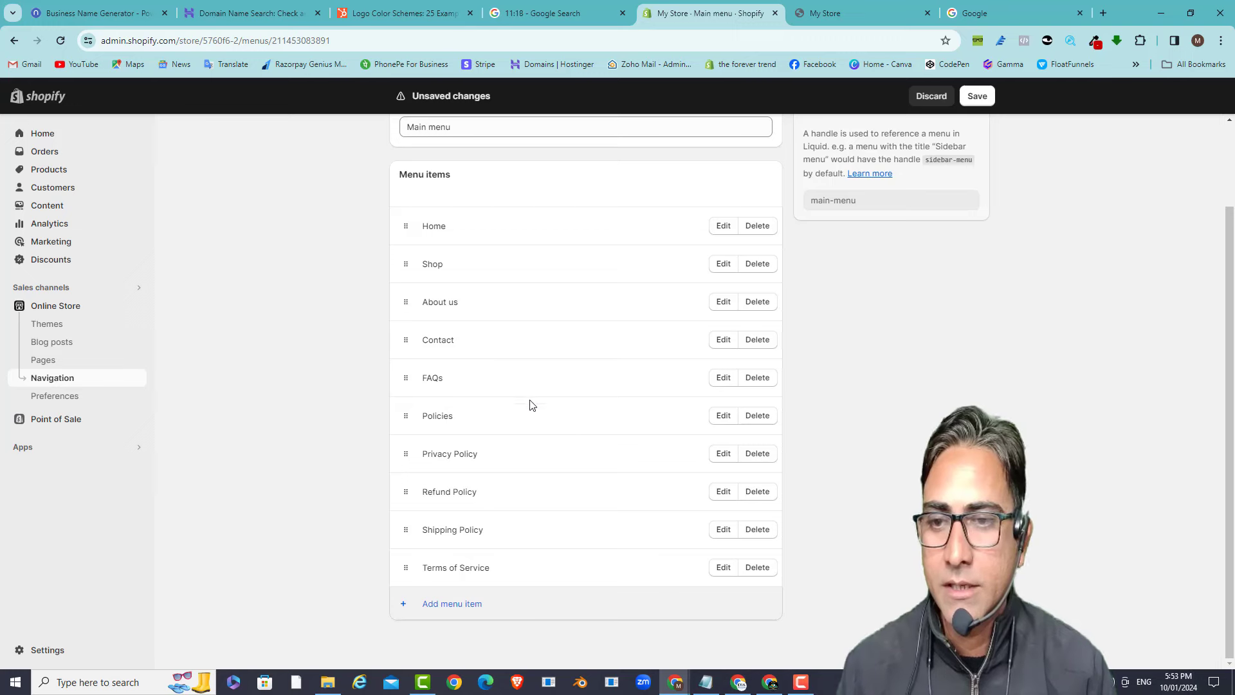
- Nest the Privacy Policy, Refund Policy, Shipping Policy and Terms of Service items under Policies and save the main menu
{"action": "left_click_drag", "start_coordinate": [403, 453], "coordinate": [426, 531]}
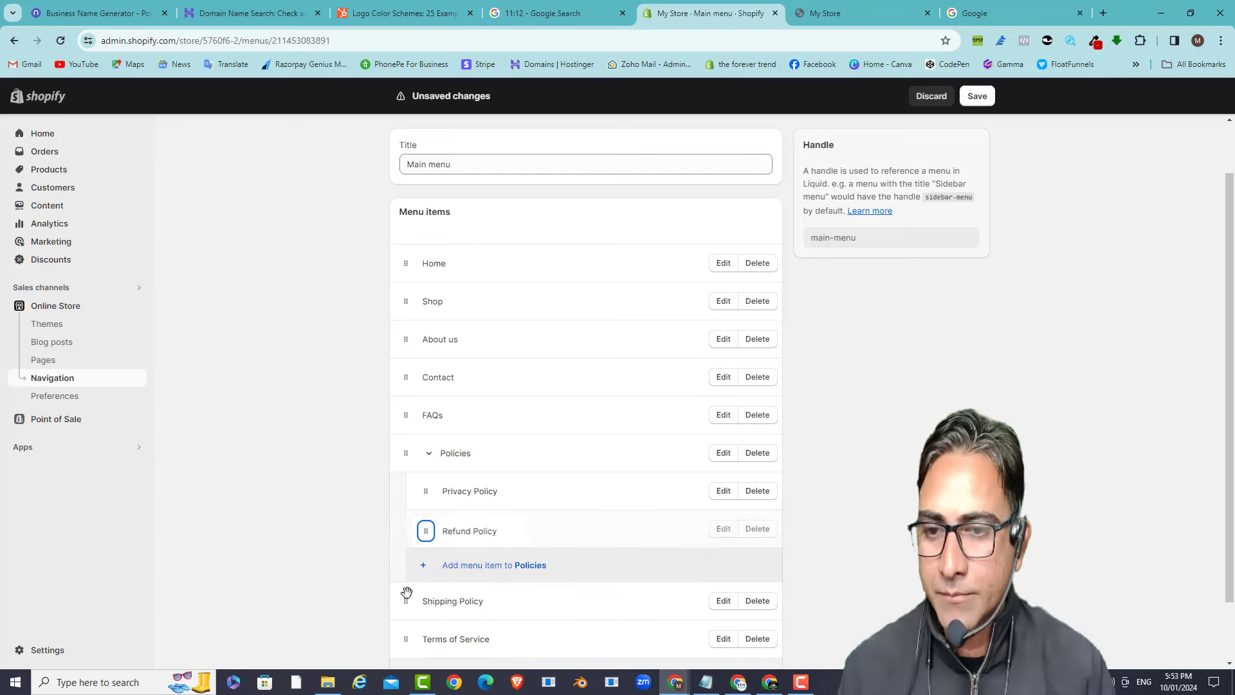
{"action": "left_click_drag", "start_coordinate": [403, 596], "coordinate": [425, 567]}
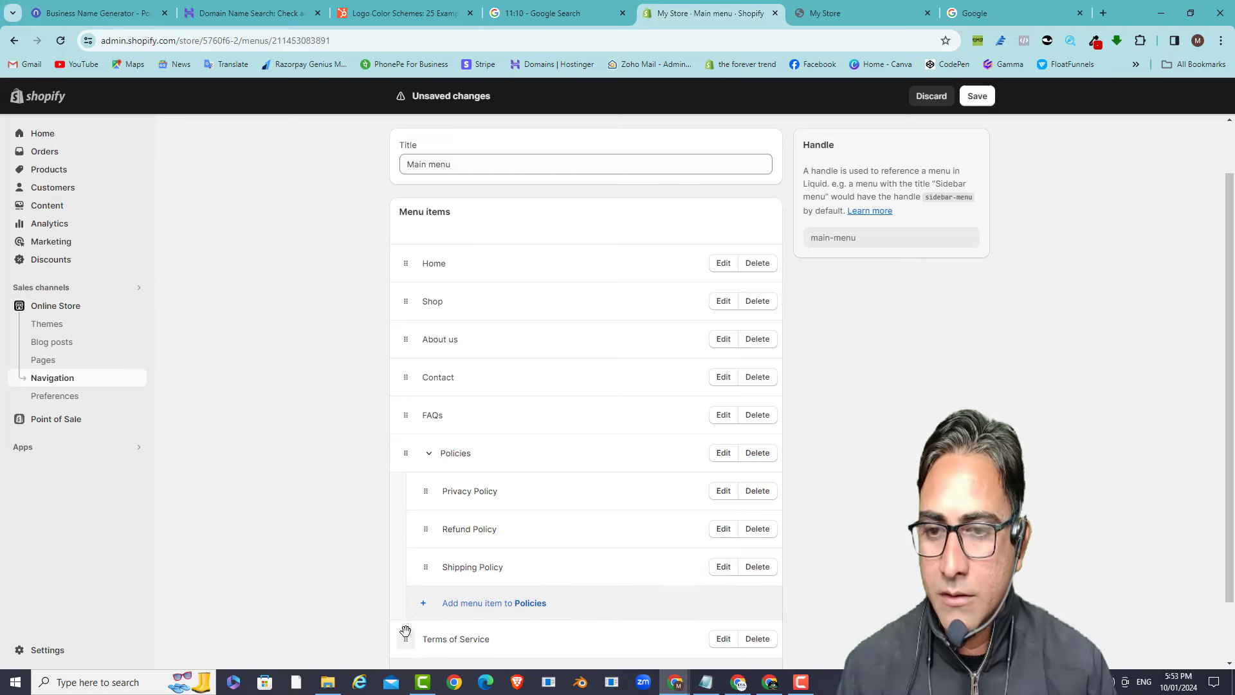
{"action": "left_click_drag", "start_coordinate": [406, 631], "coordinate": [425, 603]}
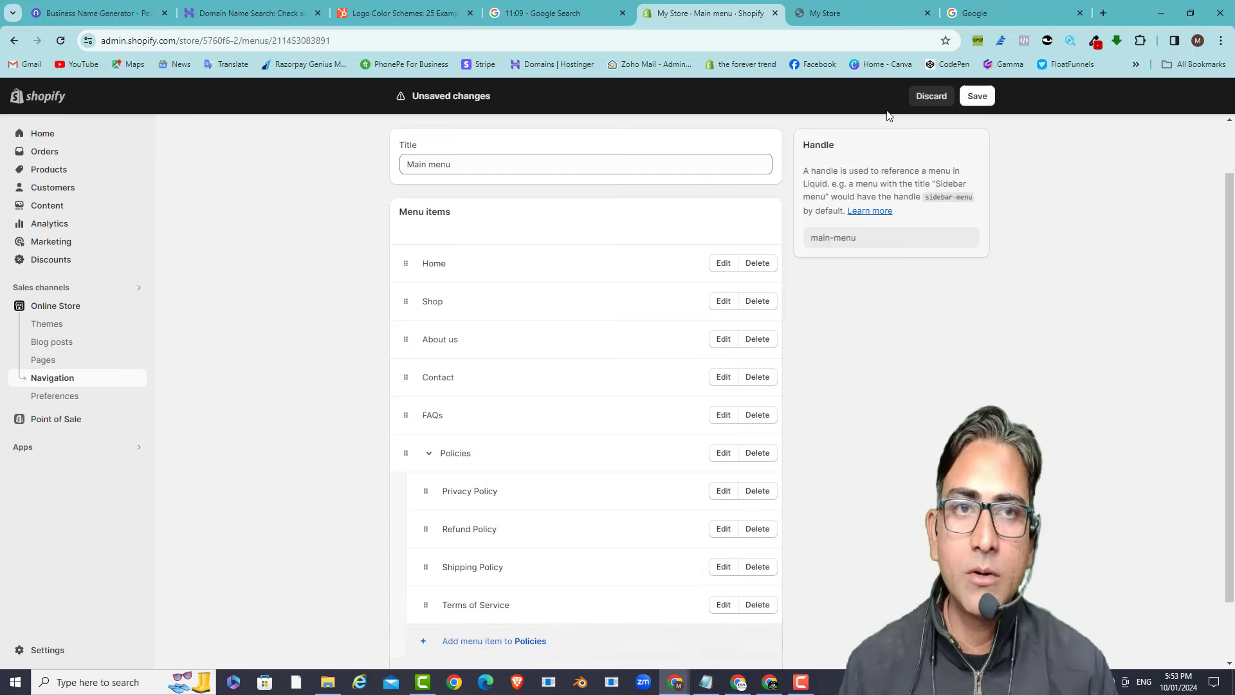
{"action": "left_click", "coordinate": [977, 96]}
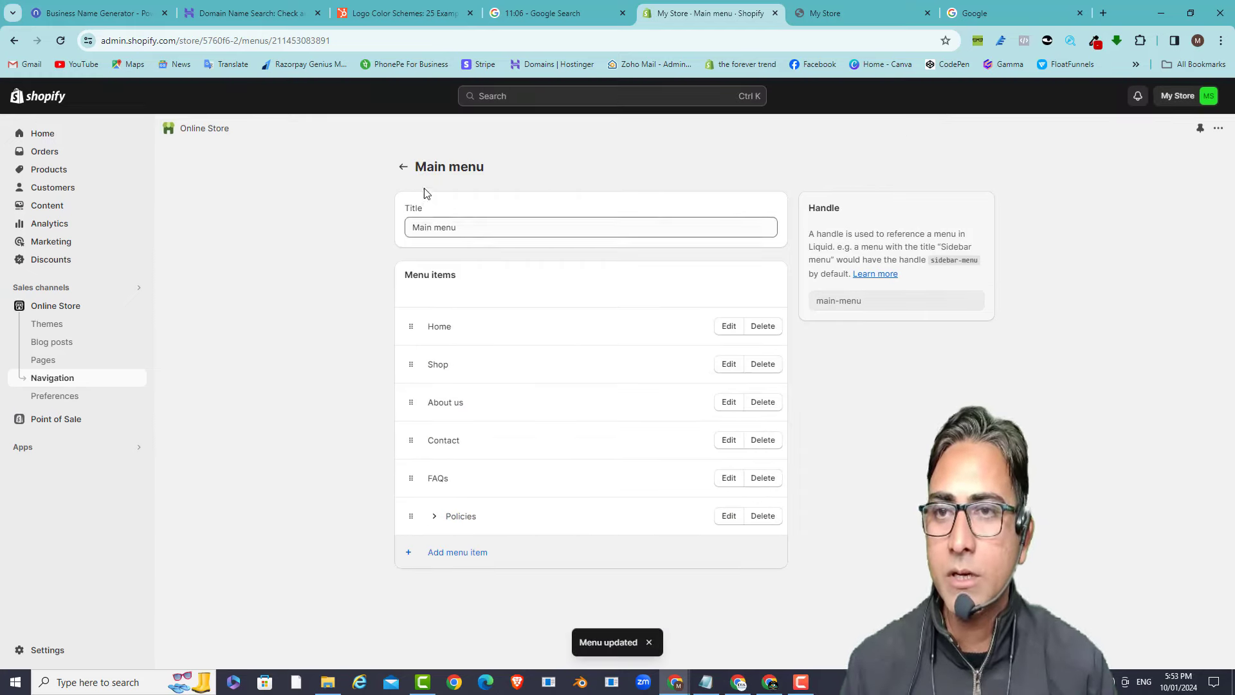
- Open the Footer menu from the navigation overview and remove its Search item
{"action": "left_click", "coordinate": [403, 167]}
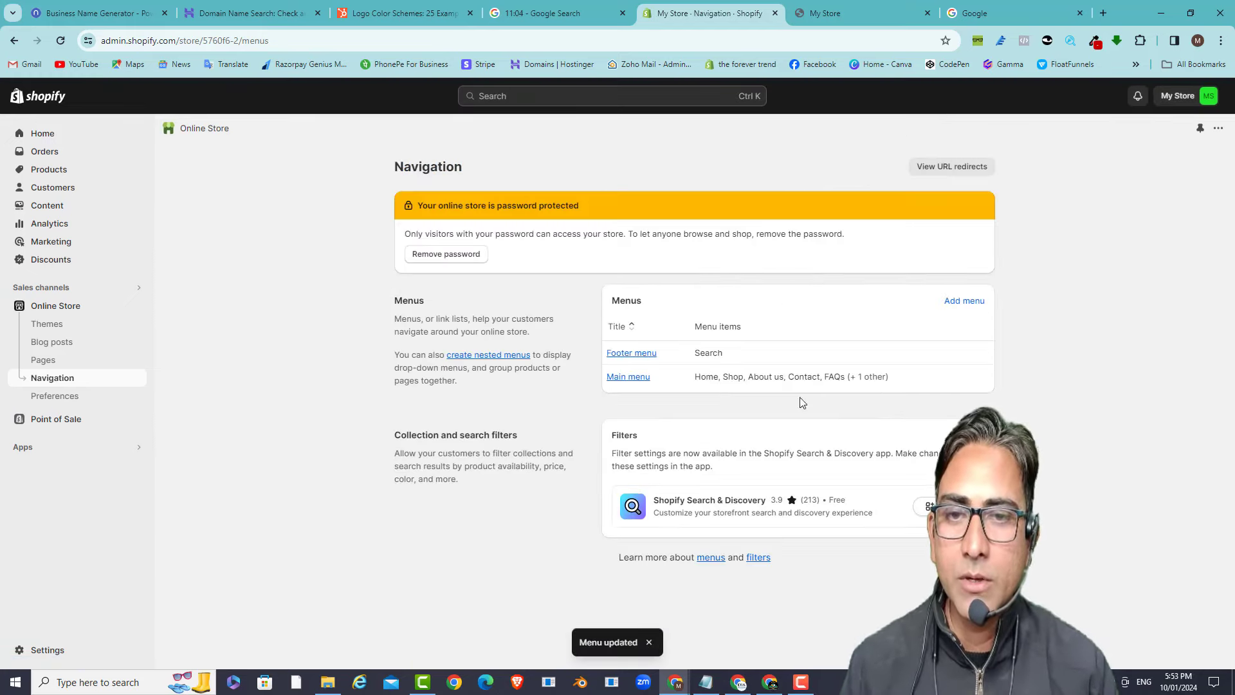
{"action": "left_click", "coordinate": [640, 354]}
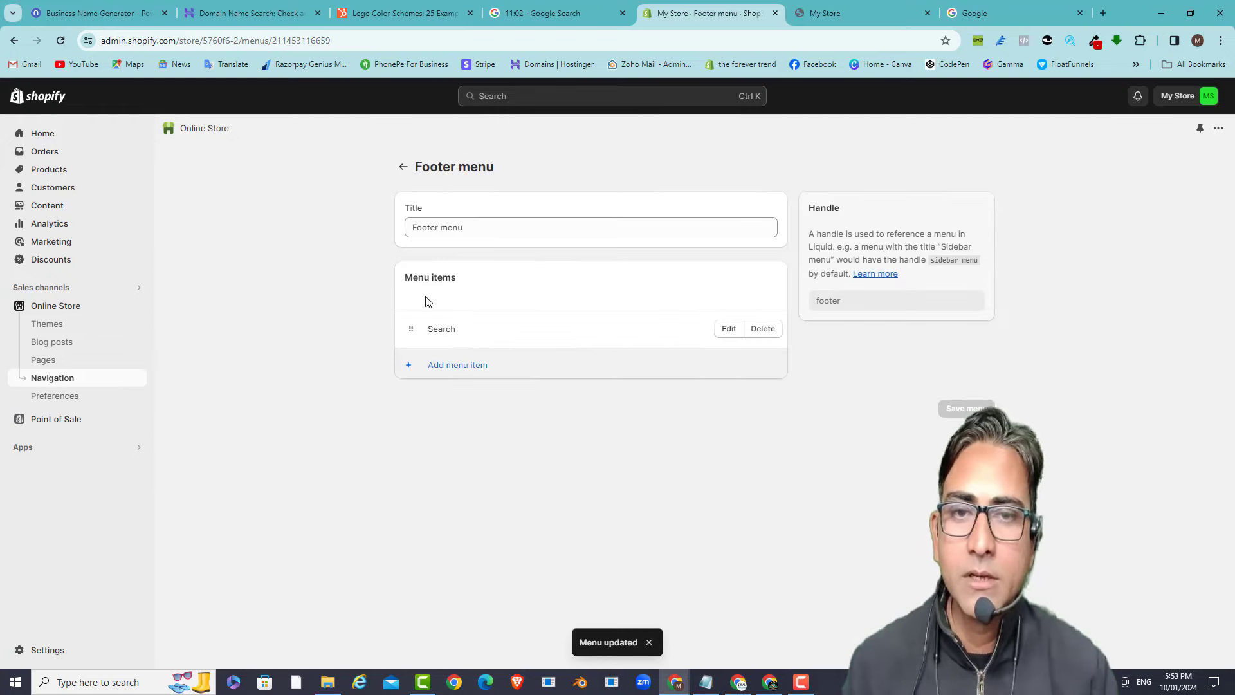
{"action": "left_click", "coordinate": [764, 329]}
{"action": "left_click", "coordinate": [781, 414]}
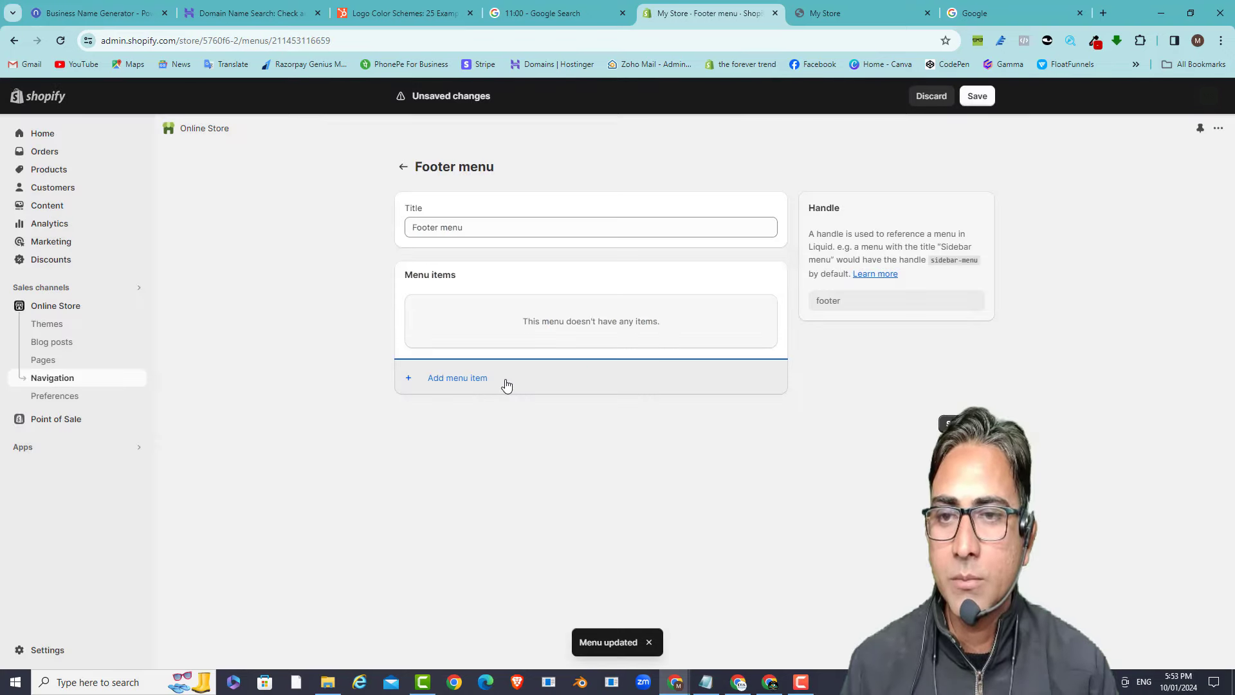
- Add a Privacy Policy item to the footer menu, linked to the store's Privacy Policy
{"action": "left_click", "coordinate": [479, 380]}
{"action": "left_click", "coordinate": [1052, 215]}
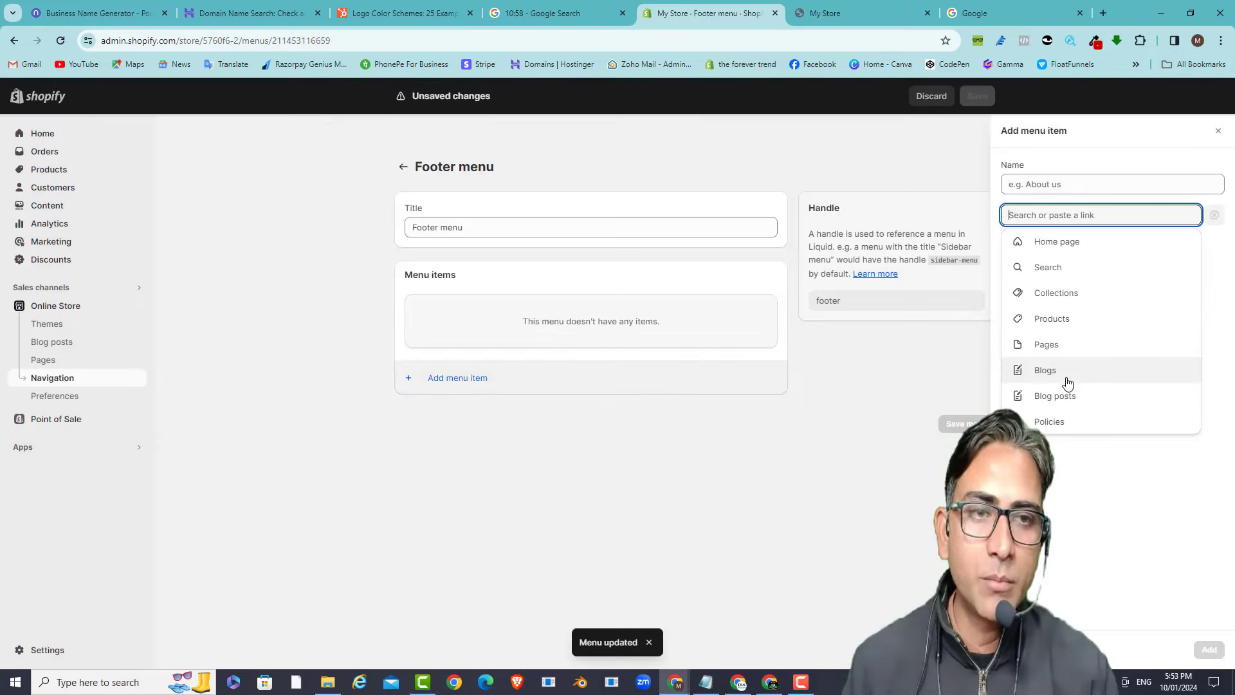
{"action": "left_click", "coordinate": [1064, 419]}
{"action": "left_click", "coordinate": [1068, 267]}
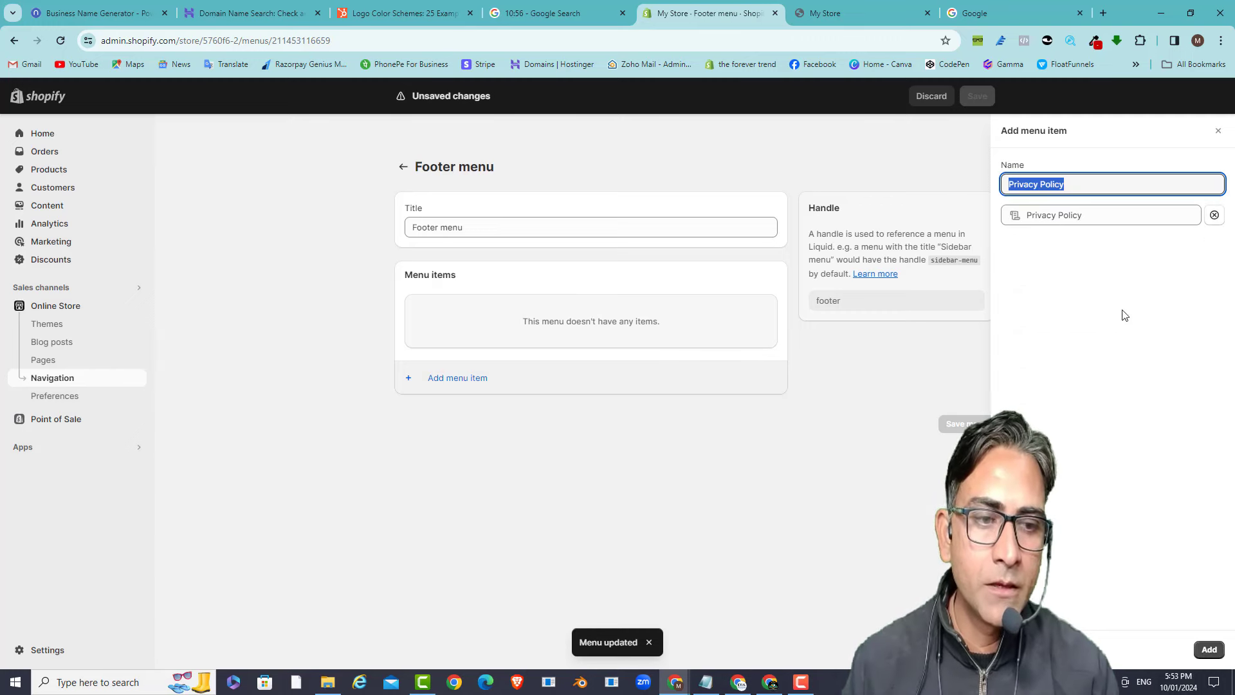
{"action": "left_click", "coordinate": [1218, 643]}
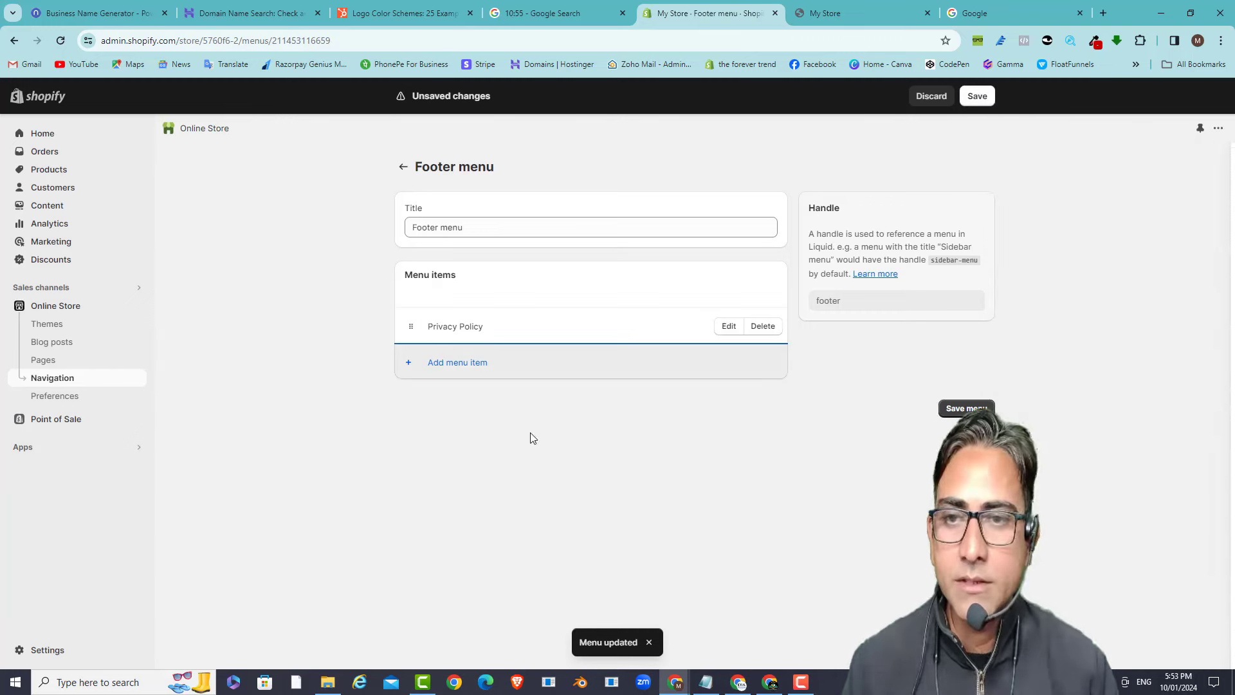
- Add a Refund Policy item to the footer menu, linked to the store's Refund Policy
{"action": "left_click", "coordinate": [472, 363]}
{"action": "left_click", "coordinate": [1084, 215]}
{"action": "left_click", "coordinate": [1063, 421]}
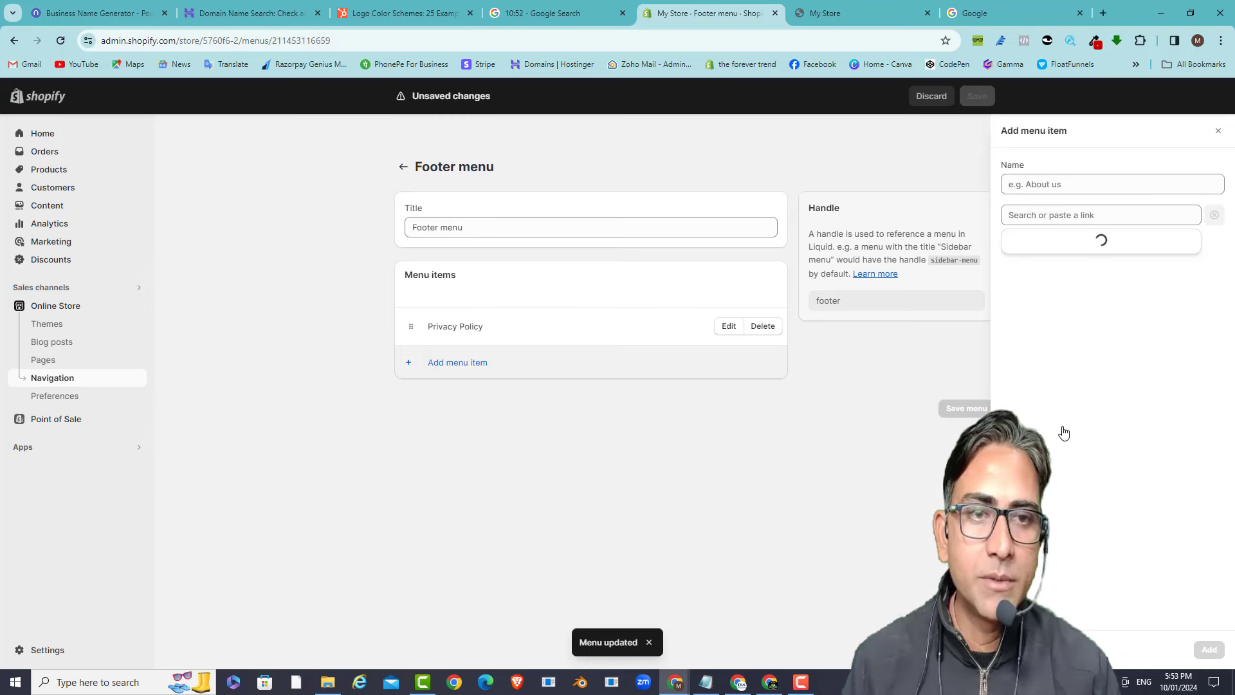
{"action": "left_click", "coordinate": [1053, 297]}
{"action": "left_click", "coordinate": [1210, 650]}
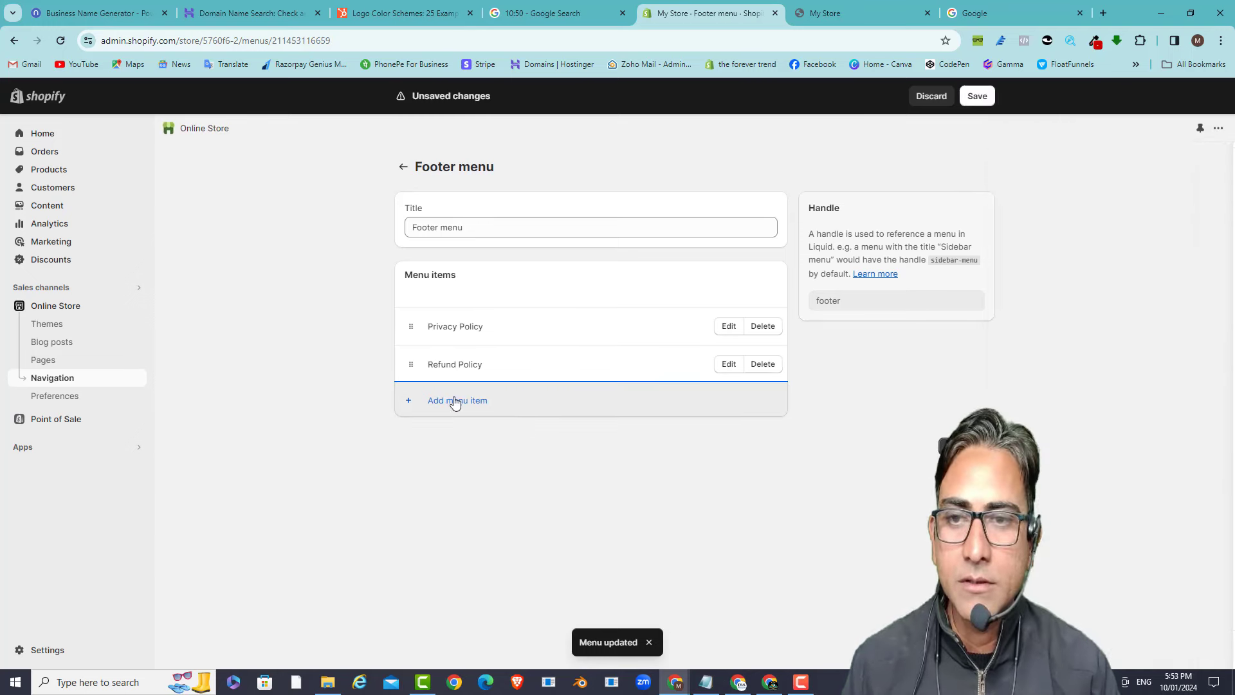
- Add a Shipping Policy item to the footer menu, linked to the store's Shipping Policy
{"action": "left_click", "coordinate": [457, 400]}
{"action": "left_click", "coordinate": [1072, 215]}
{"action": "left_click", "coordinate": [1070, 418]}
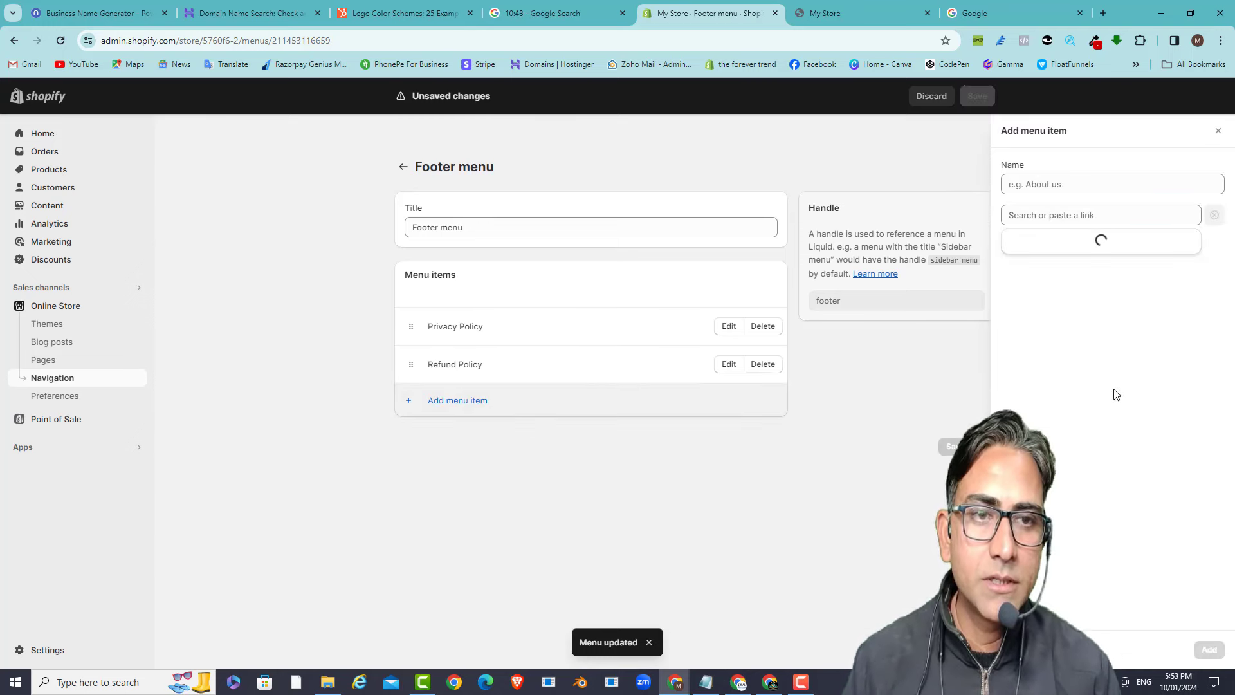
{"action": "left_click", "coordinate": [1067, 317]}
{"action": "left_click", "coordinate": [1209, 650]}
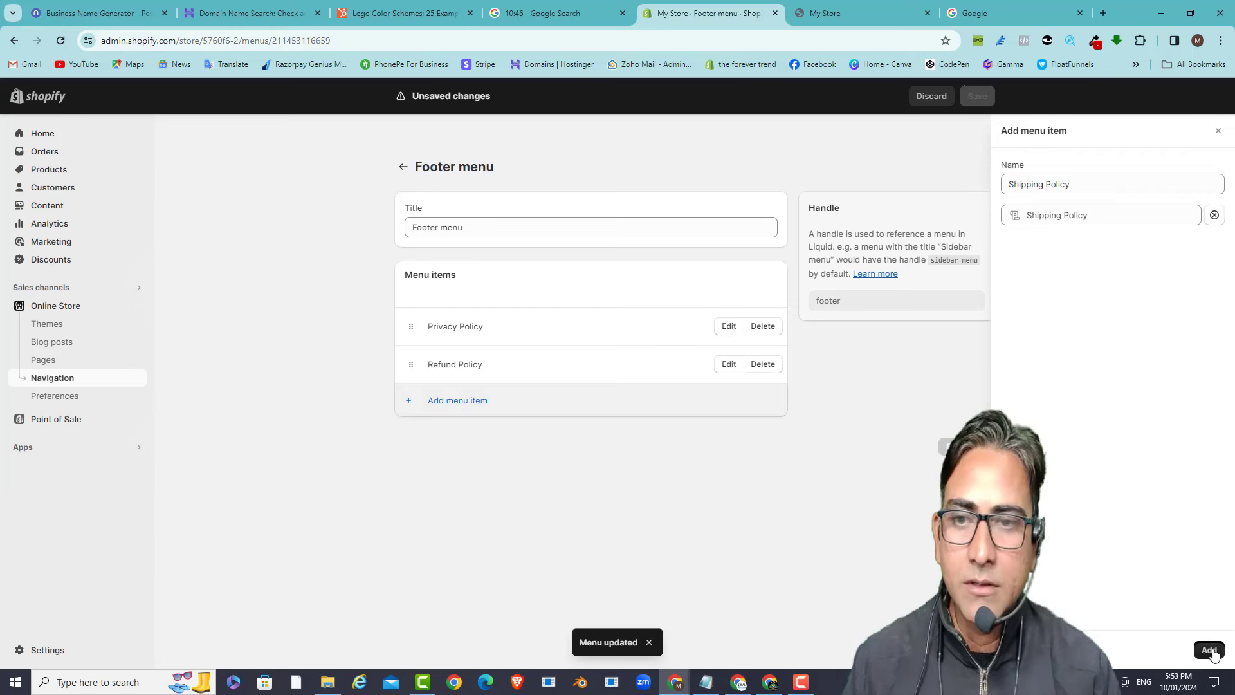
- Add a Terms of Service item to the footer menu, linked to the Terms of Service policy
{"action": "left_click", "coordinate": [504, 437]}
{"action": "left_click", "coordinate": [1128, 212]}
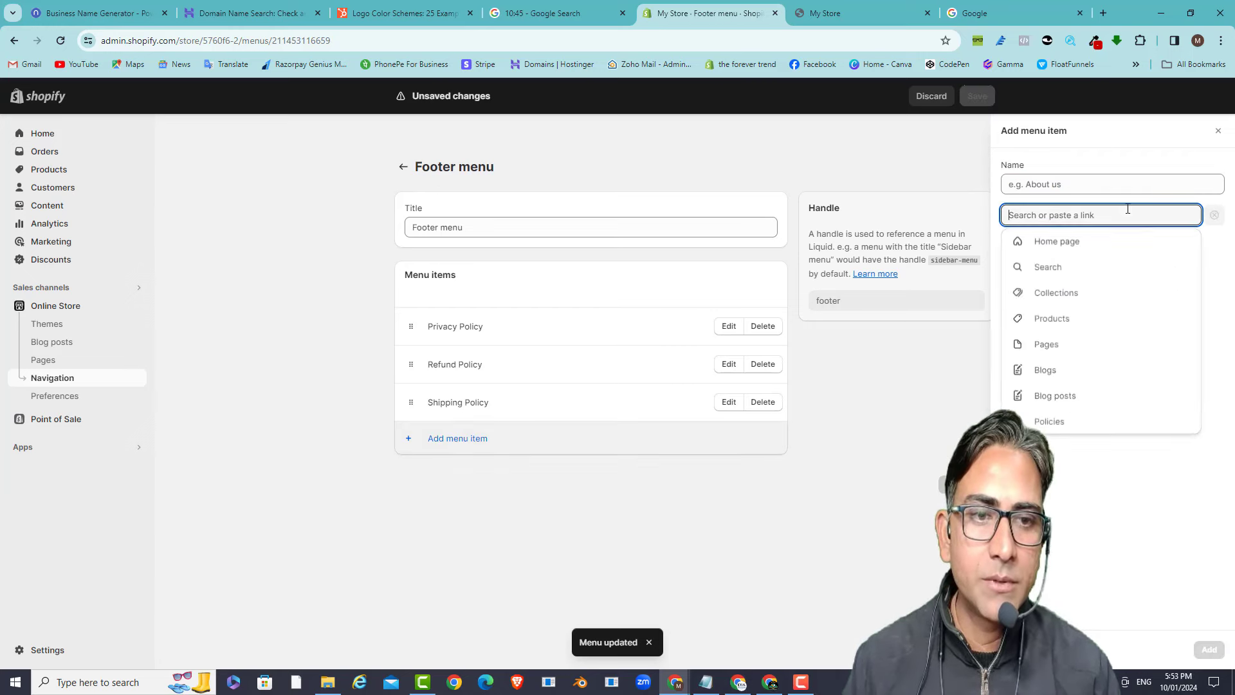
{"action": "left_click", "coordinate": [1074, 419]}
{"action": "left_click", "coordinate": [1088, 345]}
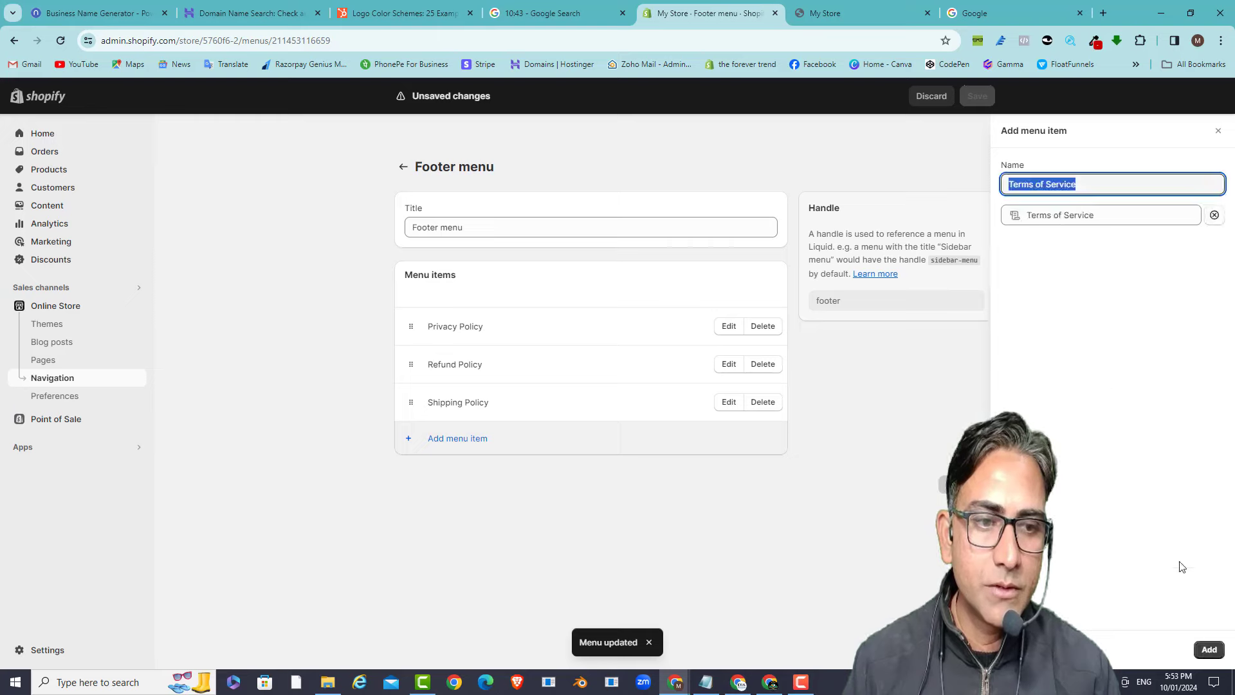
{"action": "left_click", "coordinate": [1215, 652]}
- Add an About us item to the footer menu, linked to the About us page
{"action": "left_click", "coordinate": [496, 473]}
{"action": "left_click", "coordinate": [1074, 216]}
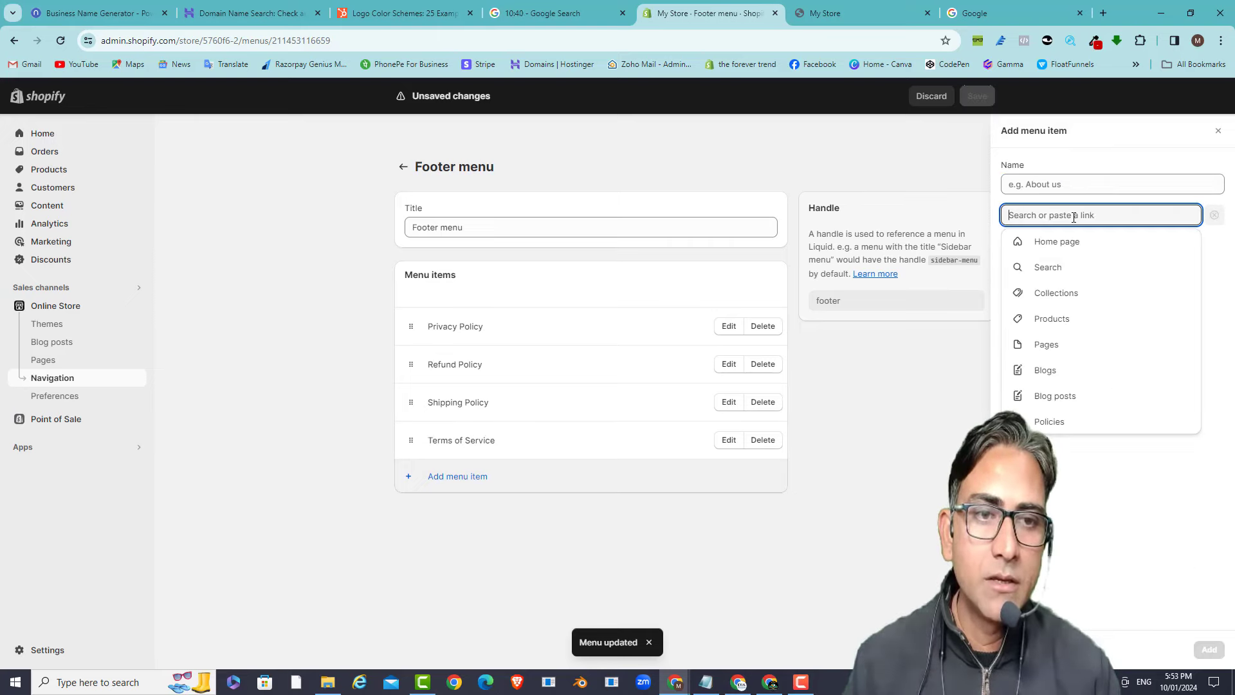
{"action": "left_click", "coordinate": [1048, 343]}
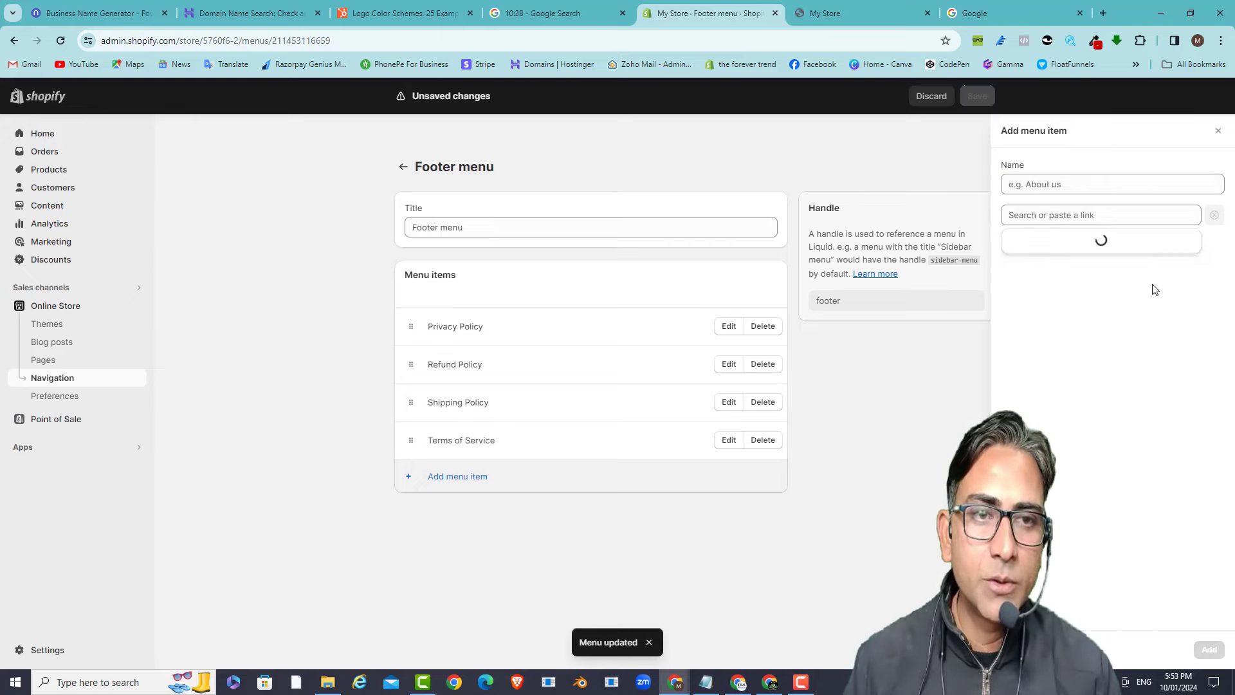
{"action": "left_click", "coordinate": [1037, 269]}
{"action": "left_click", "coordinate": [1209, 650]}
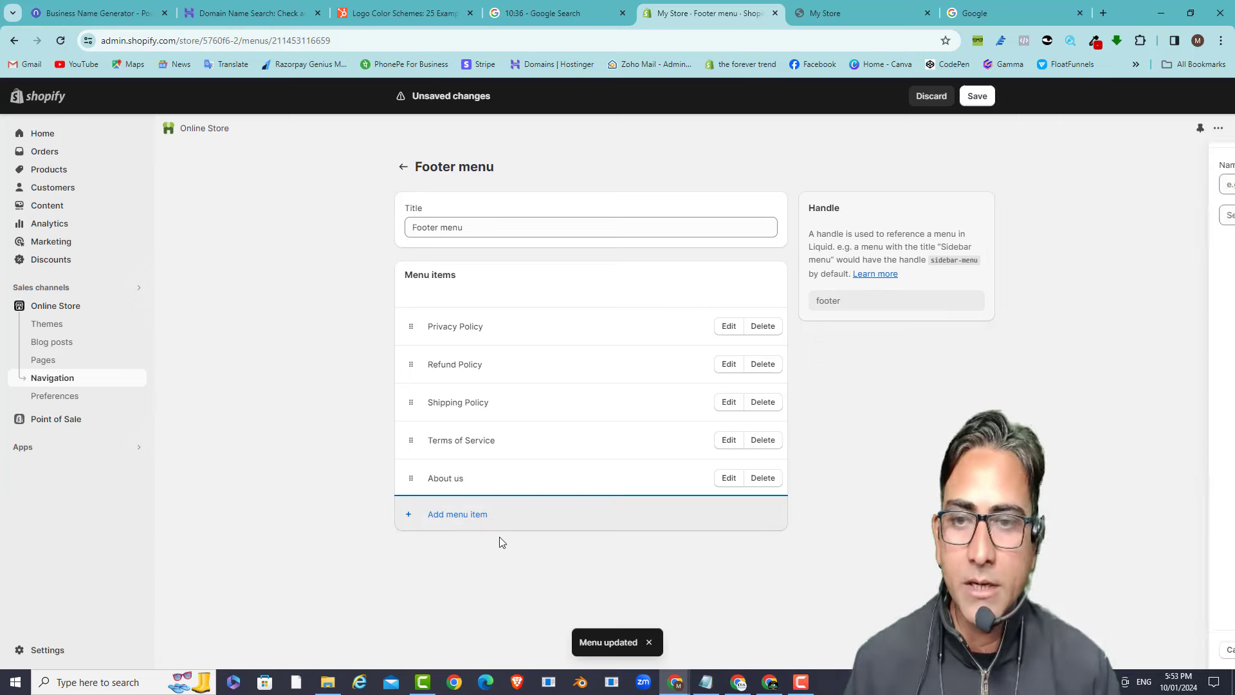
- Add an FAQs item to the footer menu, linked to the FAQs page, and save the menu
{"action": "left_click", "coordinate": [483, 515]}
{"action": "left_click", "coordinate": [1106, 215]}
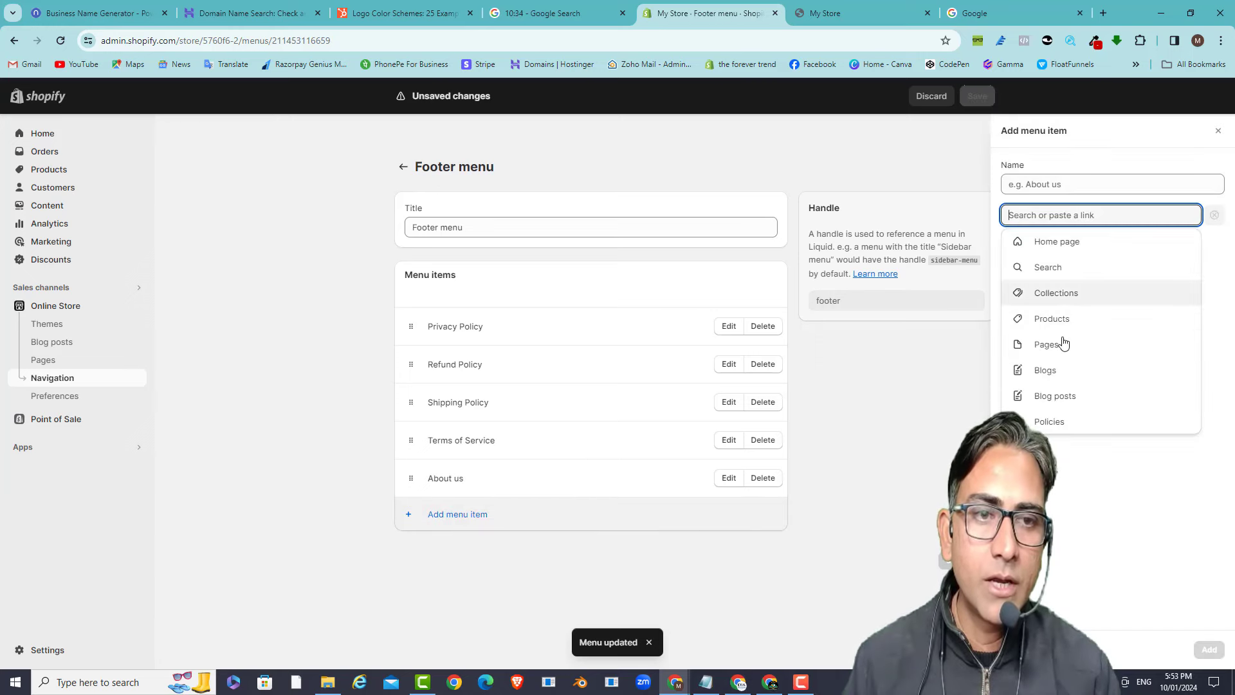
{"action": "left_click", "coordinate": [1048, 343]}
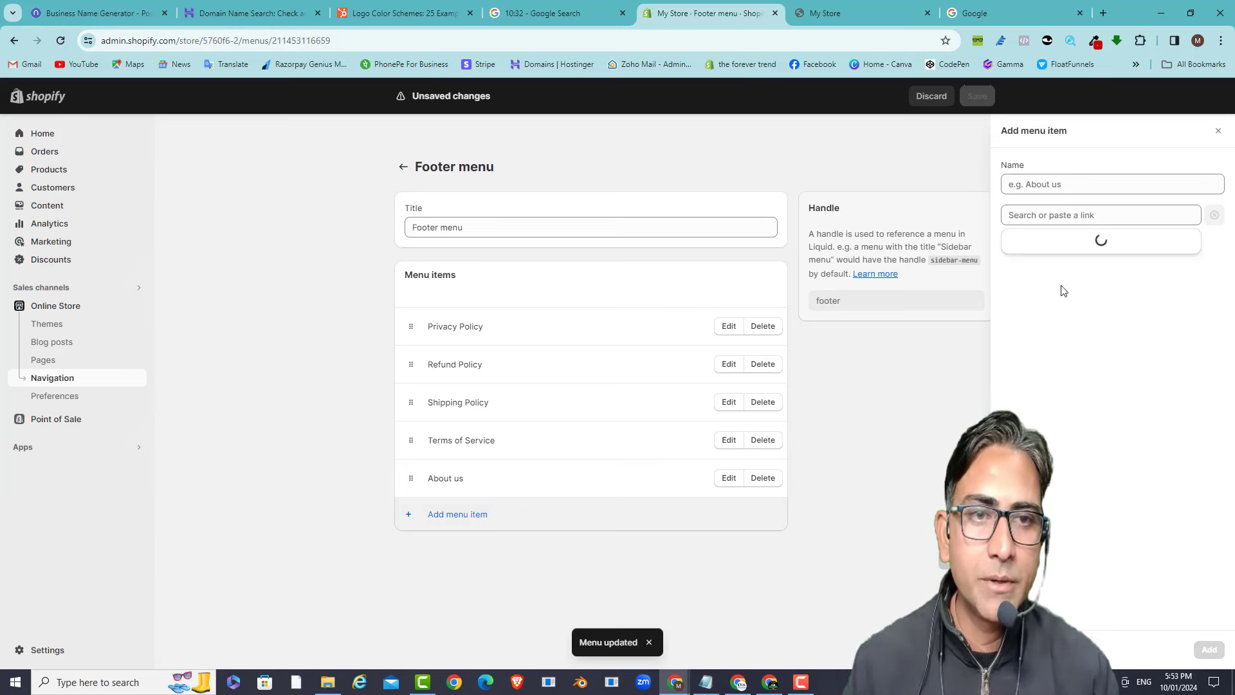
{"action": "left_click", "coordinate": [1068, 317]}
{"action": "left_click", "coordinate": [1210, 651]}
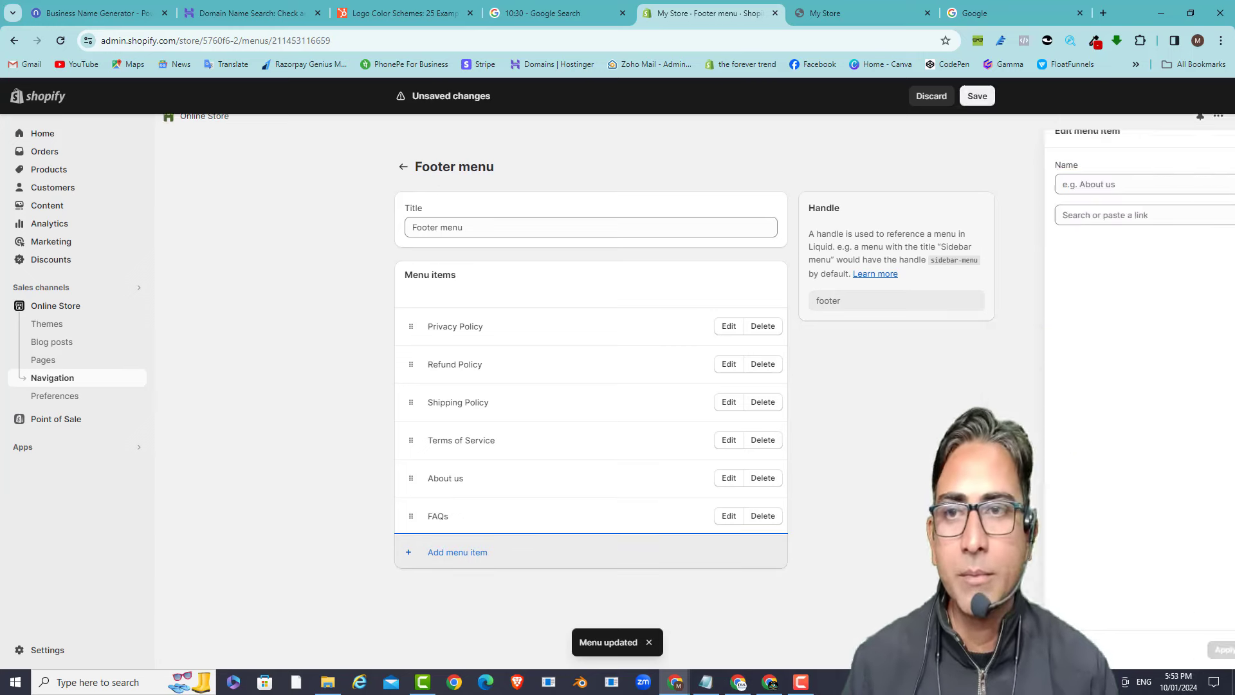
{"action": "key", "text": "ctrl+s"}
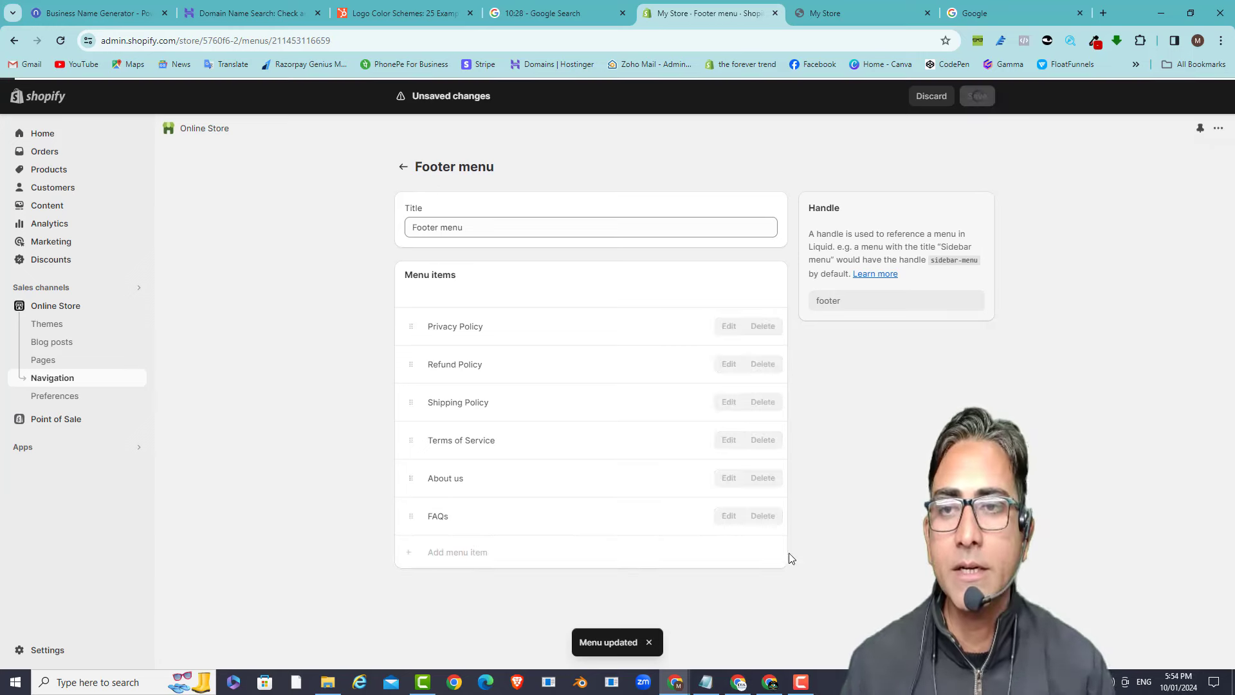
- Leave the footer menu, open the current Refresh theme for customization and expand the Logo section of its theme settings
{"action": "left_click", "coordinate": [403, 167]}
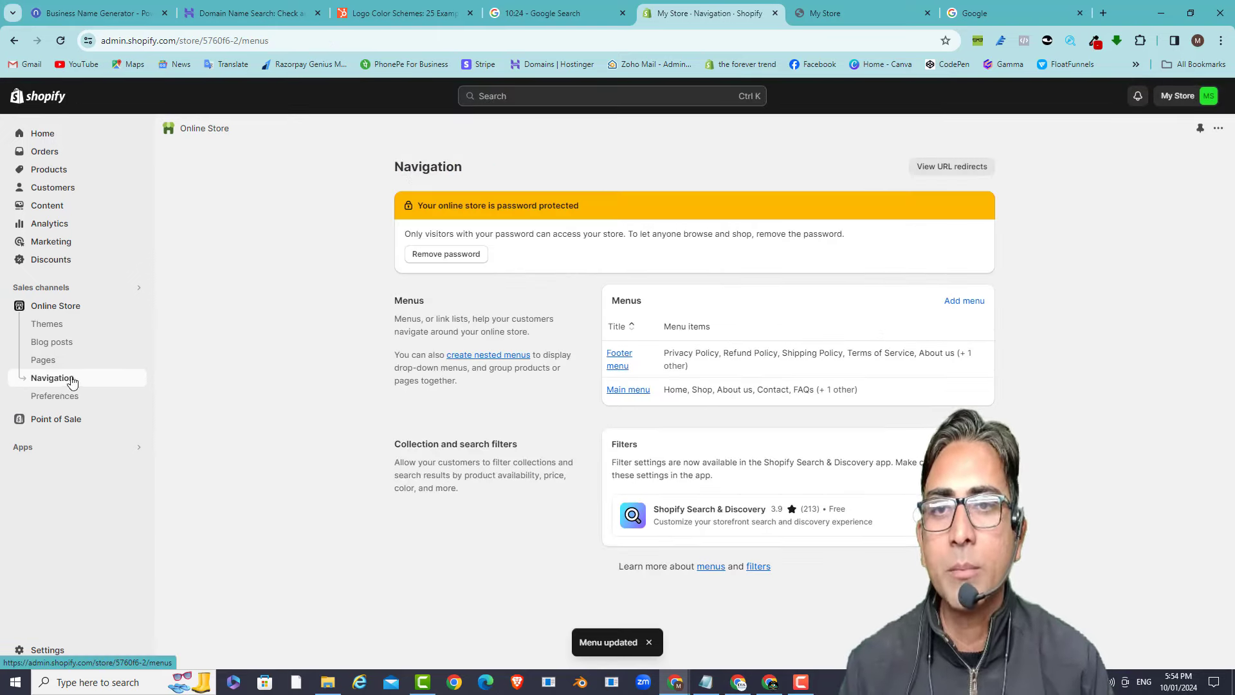
{"action": "left_click", "coordinate": [59, 305]}
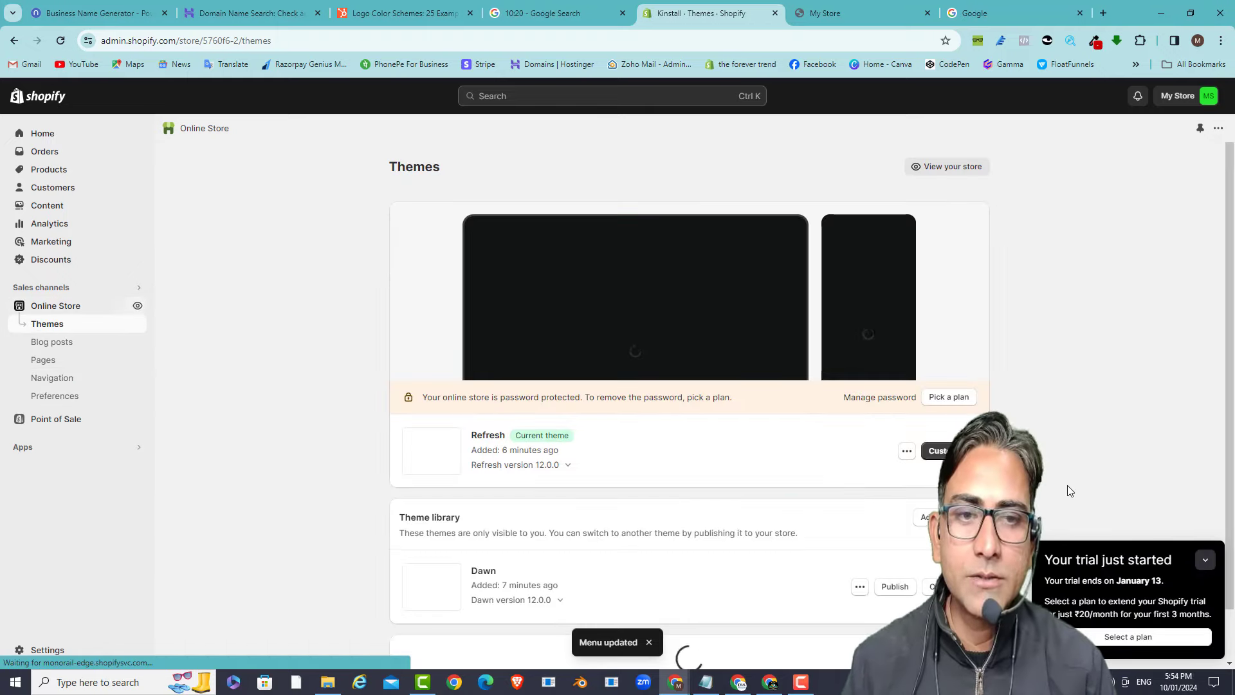
{"action": "left_click", "coordinate": [682, 345]}
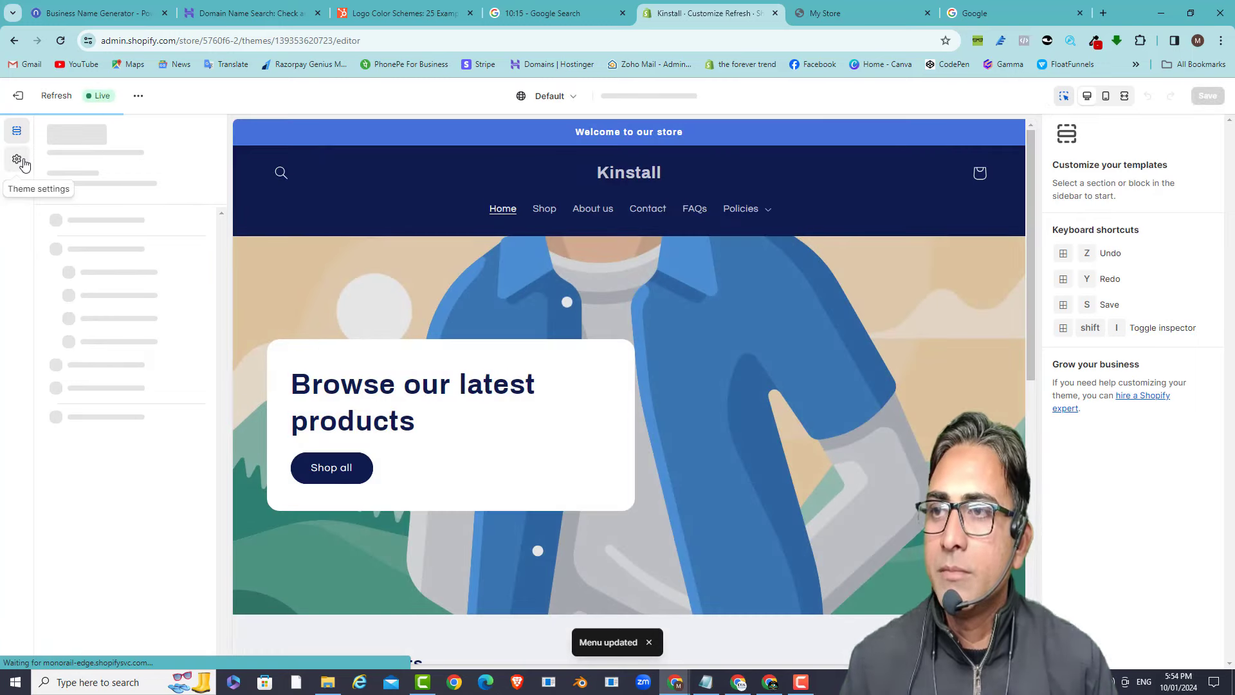
{"action": "left_click", "coordinate": [21, 160]}
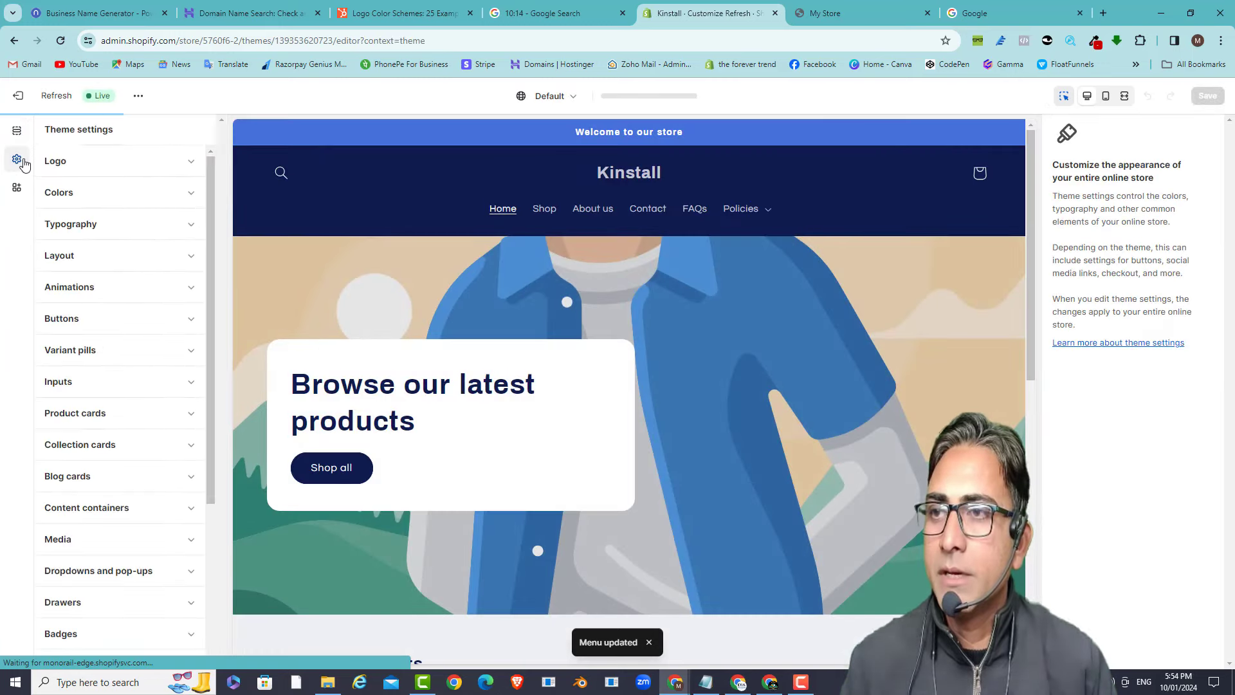
{"action": "left_click", "coordinate": [96, 162]}
- Upload LOGO Kinstall.png as the theme's logo and set the desktop logo width to 250 px
{"action": "left_click", "coordinate": [124, 222]}
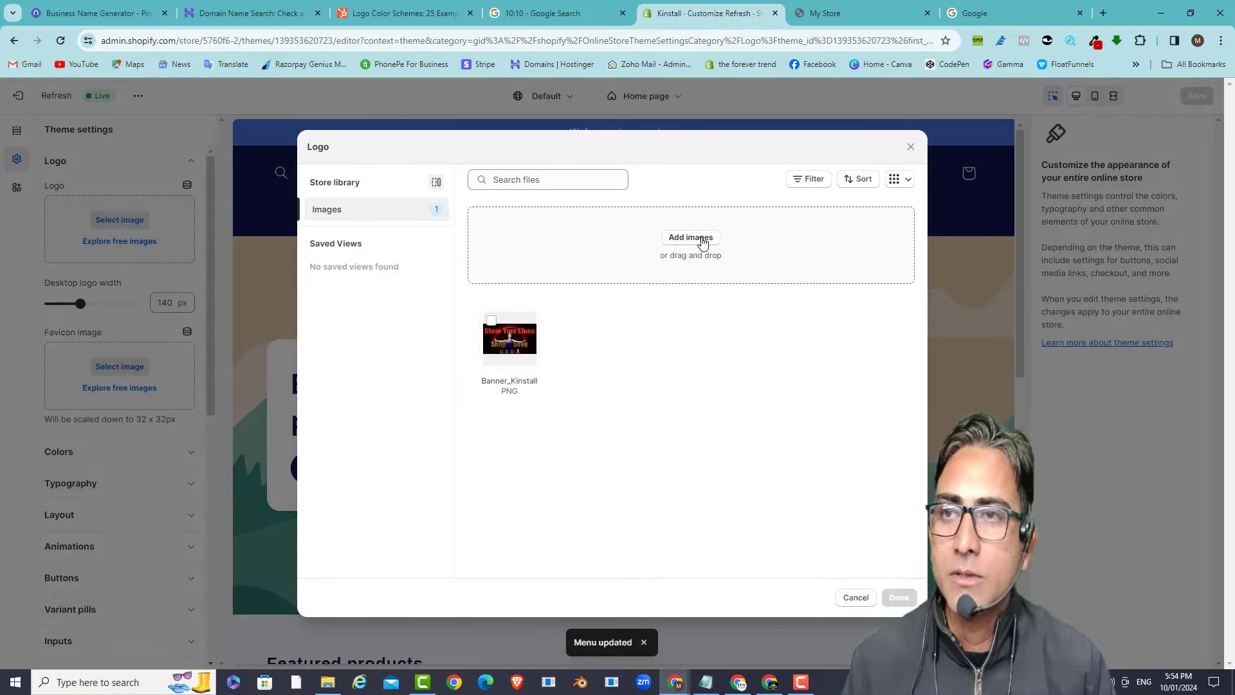
{"action": "left_click", "coordinate": [702, 243]}
{"action": "left_click", "coordinate": [220, 160]}
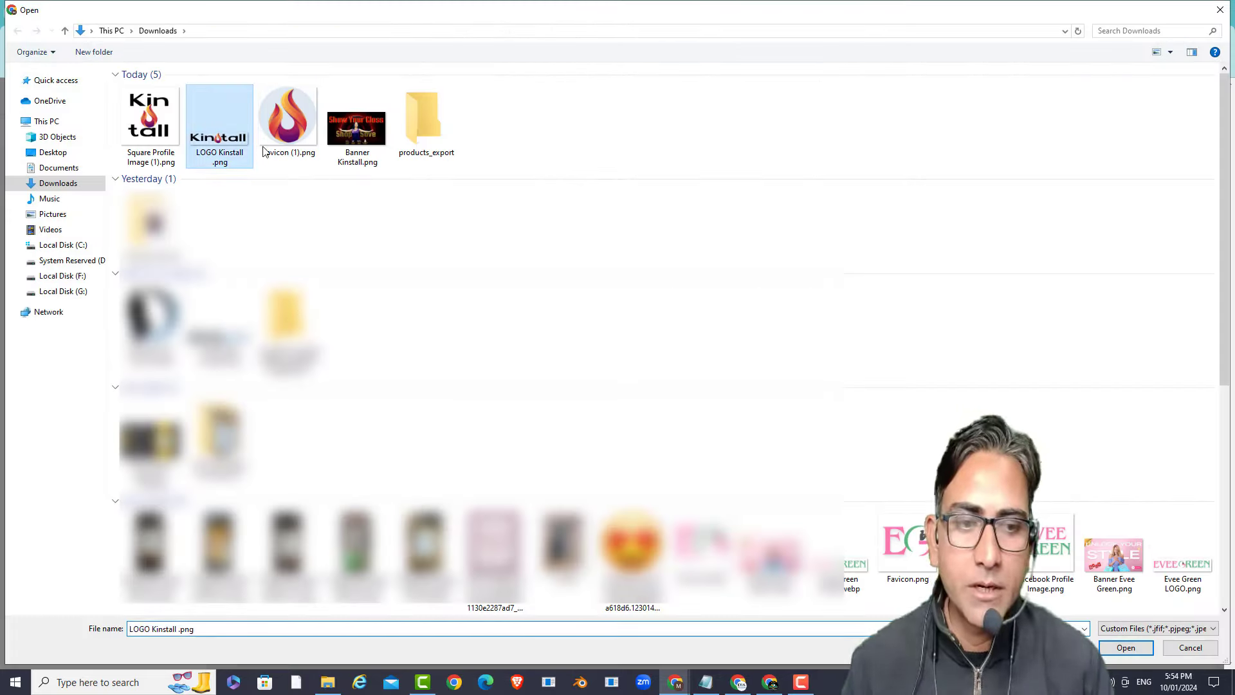
{"action": "left_click", "coordinate": [1126, 648]}
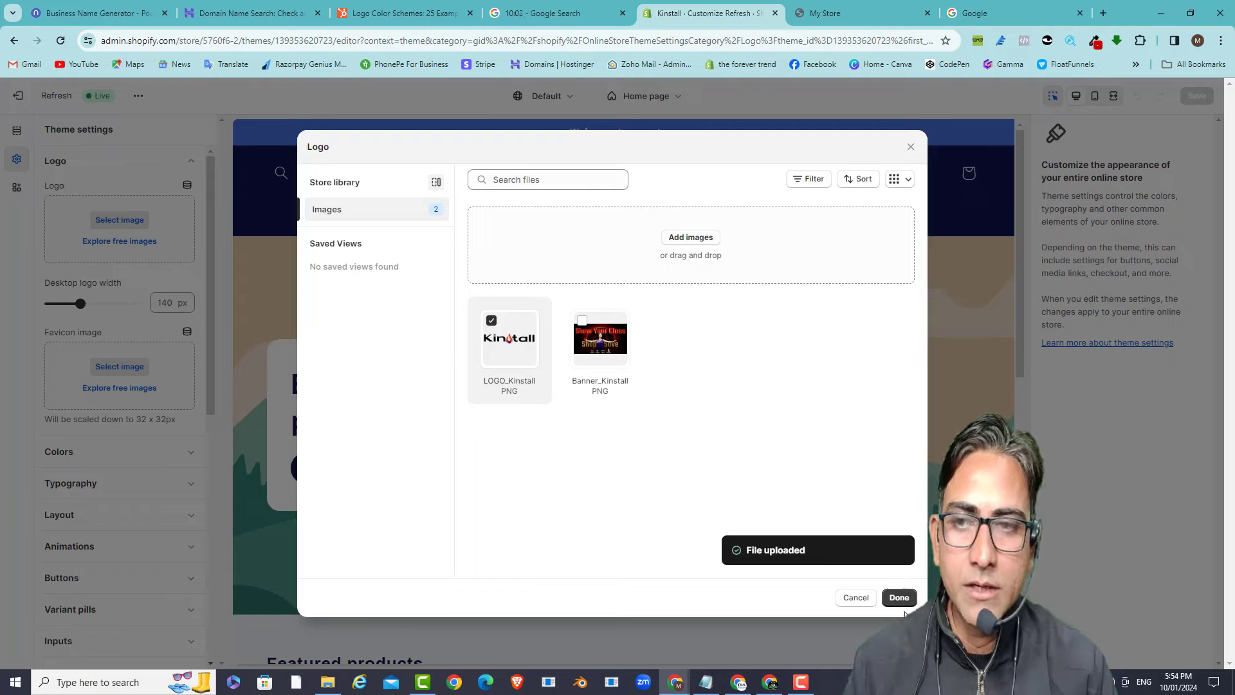
{"action": "left_click", "coordinate": [898, 598]}
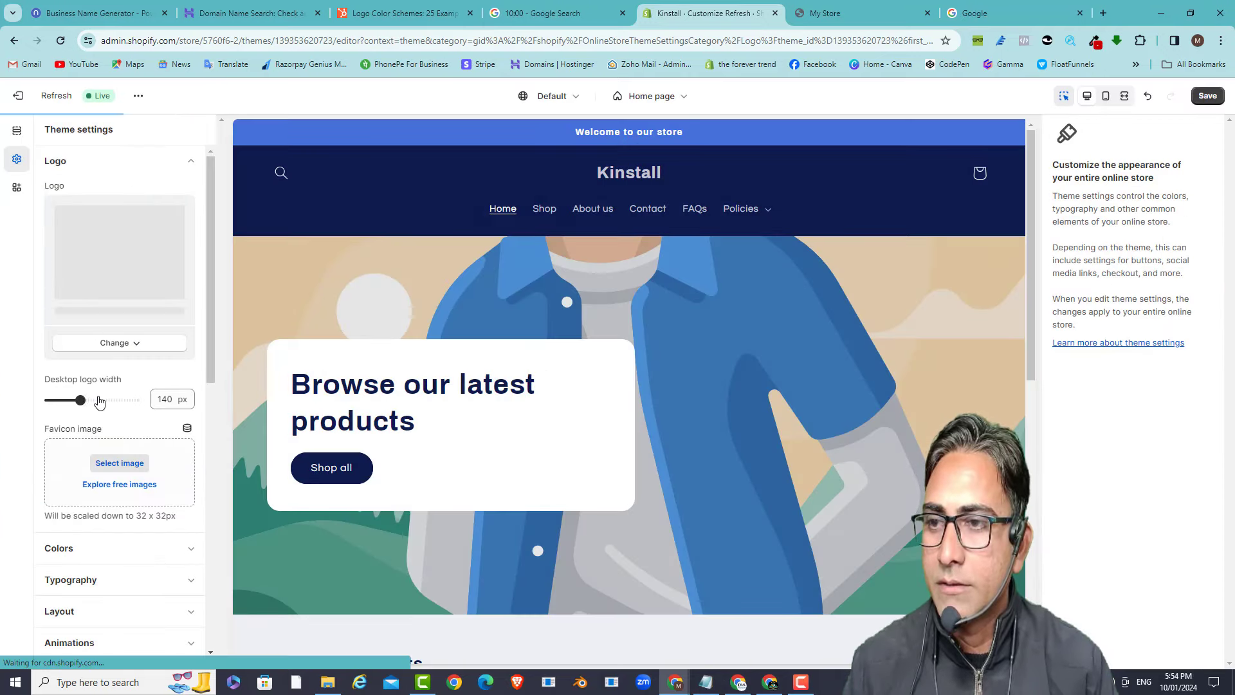
{"action": "left_click_drag", "start_coordinate": [82, 397], "coordinate": [116, 394]}
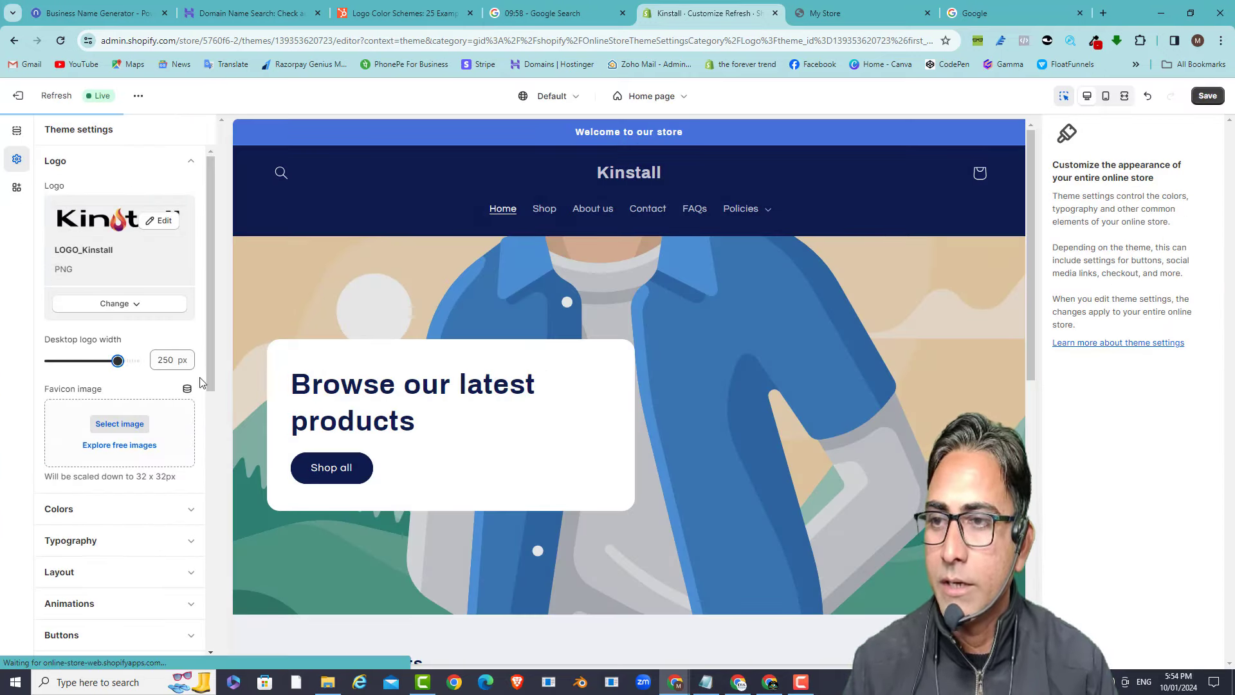
- Upload Favicon (1).png as the theme's favicon image and save the theme changes
{"action": "left_click", "coordinate": [120, 424]}
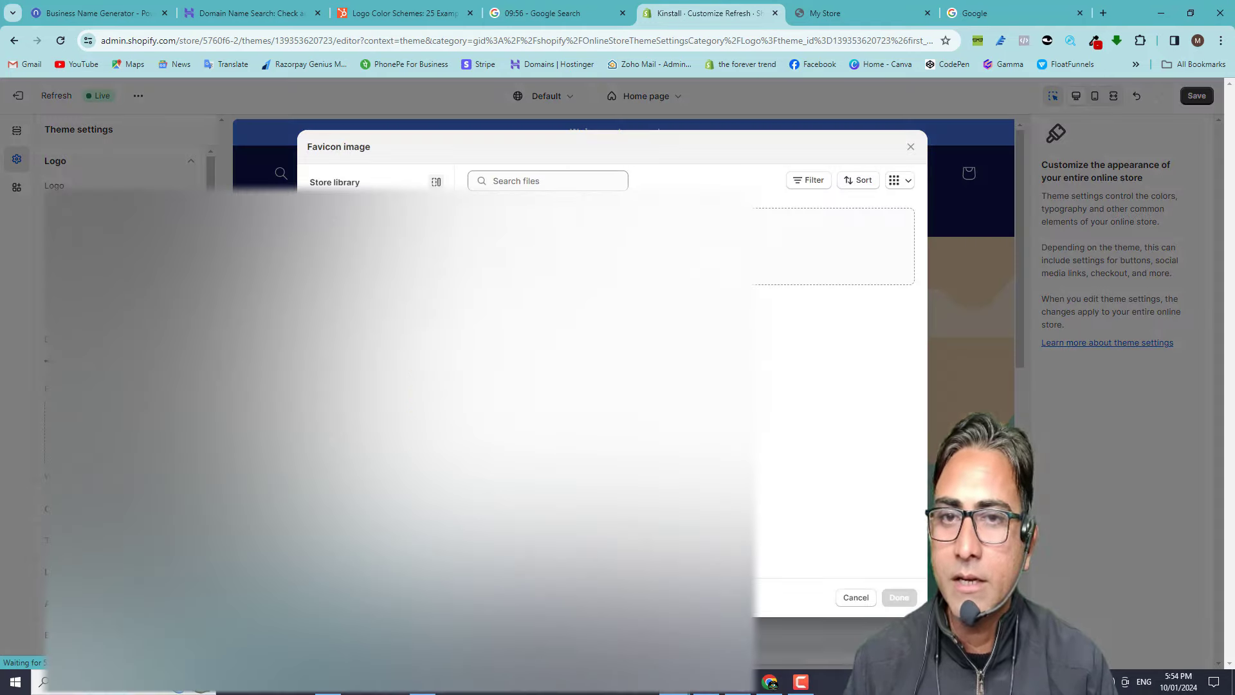
{"action": "left_click", "coordinate": [669, 242]}
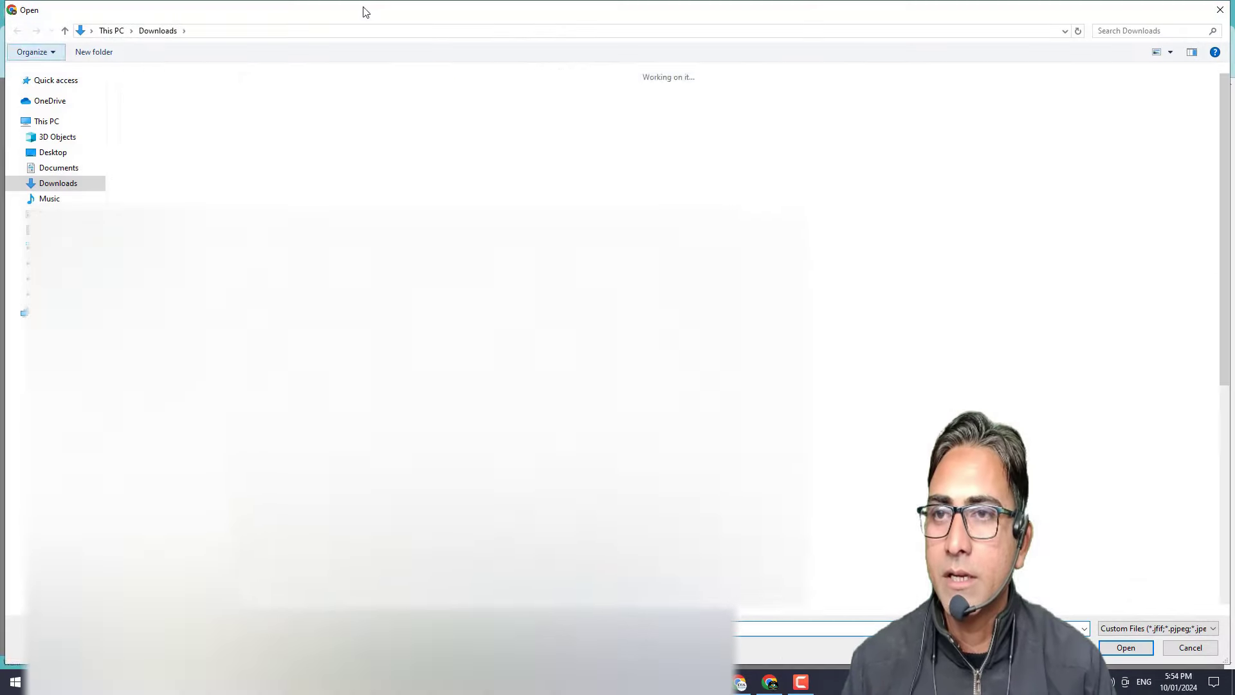
{"action": "left_click", "coordinate": [289, 119]}
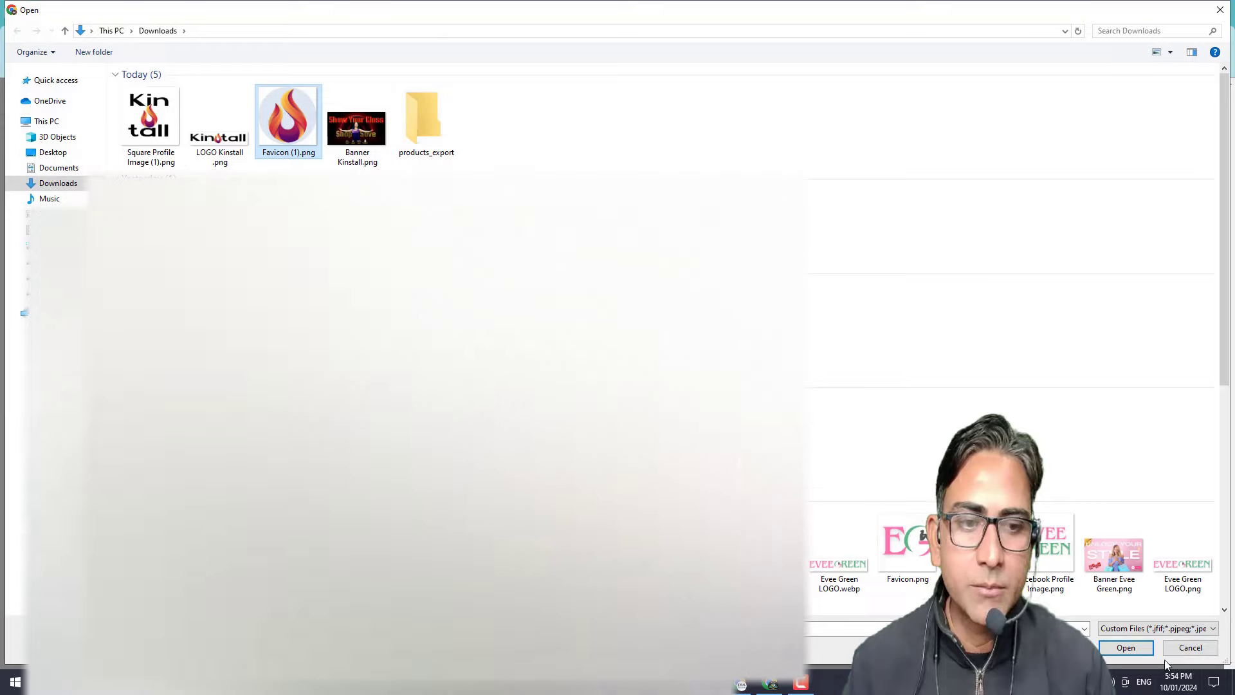
{"action": "left_click", "coordinate": [1143, 649]}
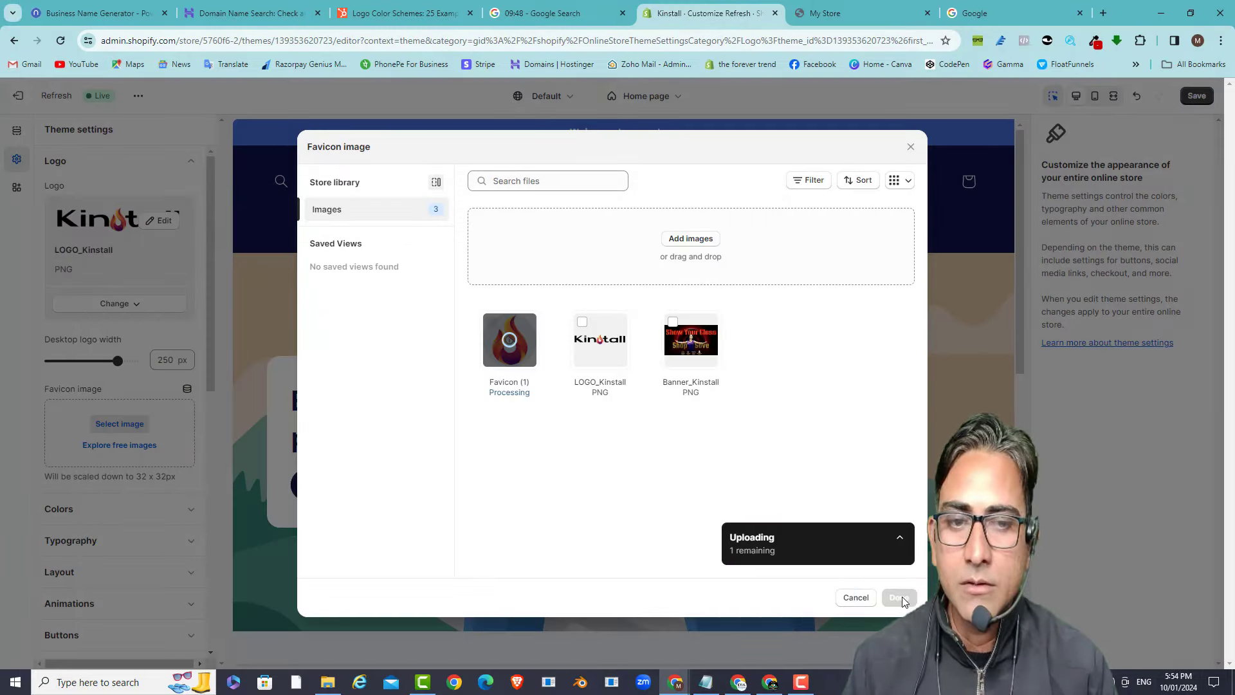
{"action": "left_click", "coordinate": [900, 599]}
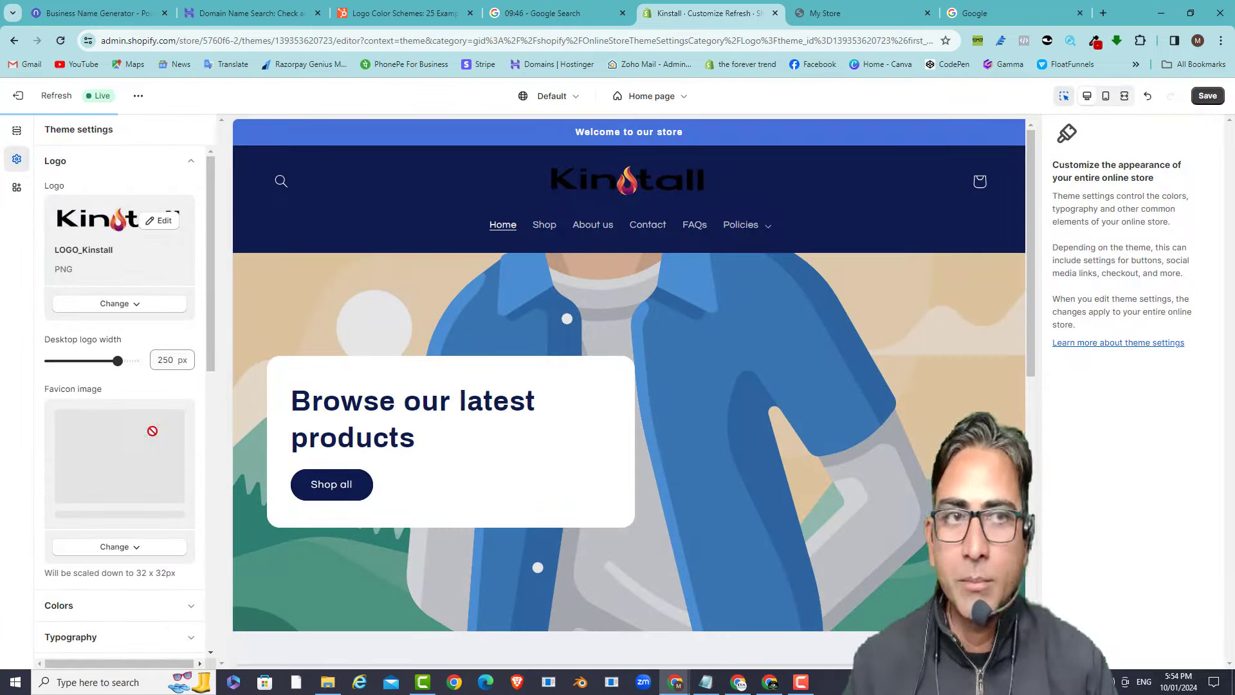
{"action": "scroll", "coordinate": [130, 360], "scroll_direction": "down", "scroll_amount": 1}
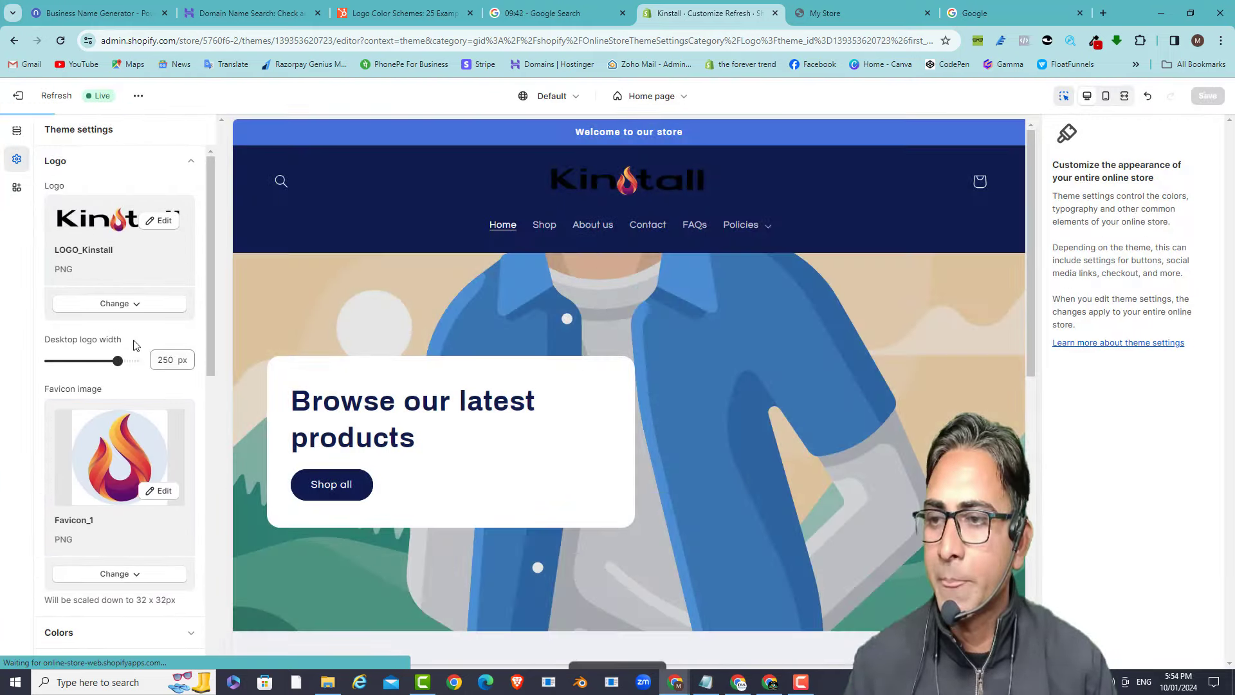
- Use LOGO_Kinstall from the store library as the custom logo image in the theme's Checkout settings and save
{"action": "scroll", "coordinate": [154, 347], "scroll_direction": "down", "scroll_amount": 6}
{"action": "scroll", "coordinate": [128, 348], "scroll_direction": "down", "scroll_amount": 4}
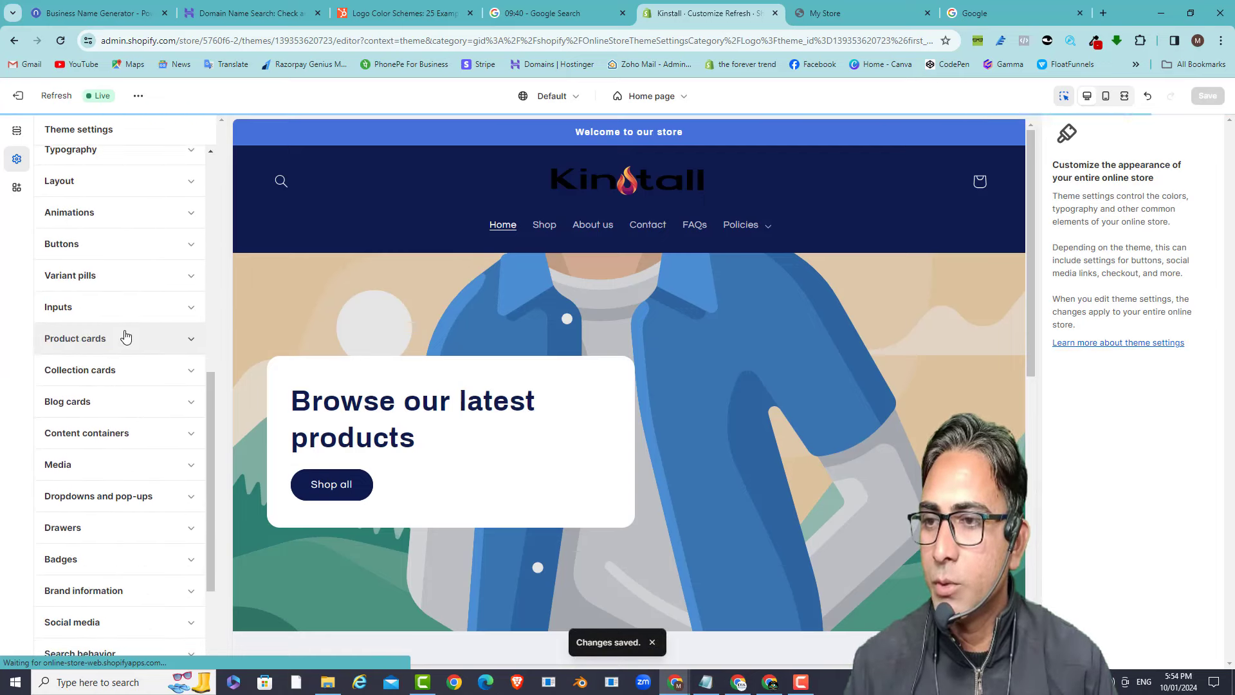
{"action": "scroll", "coordinate": [106, 451], "scroll_direction": "down", "scroll_amount": 1}
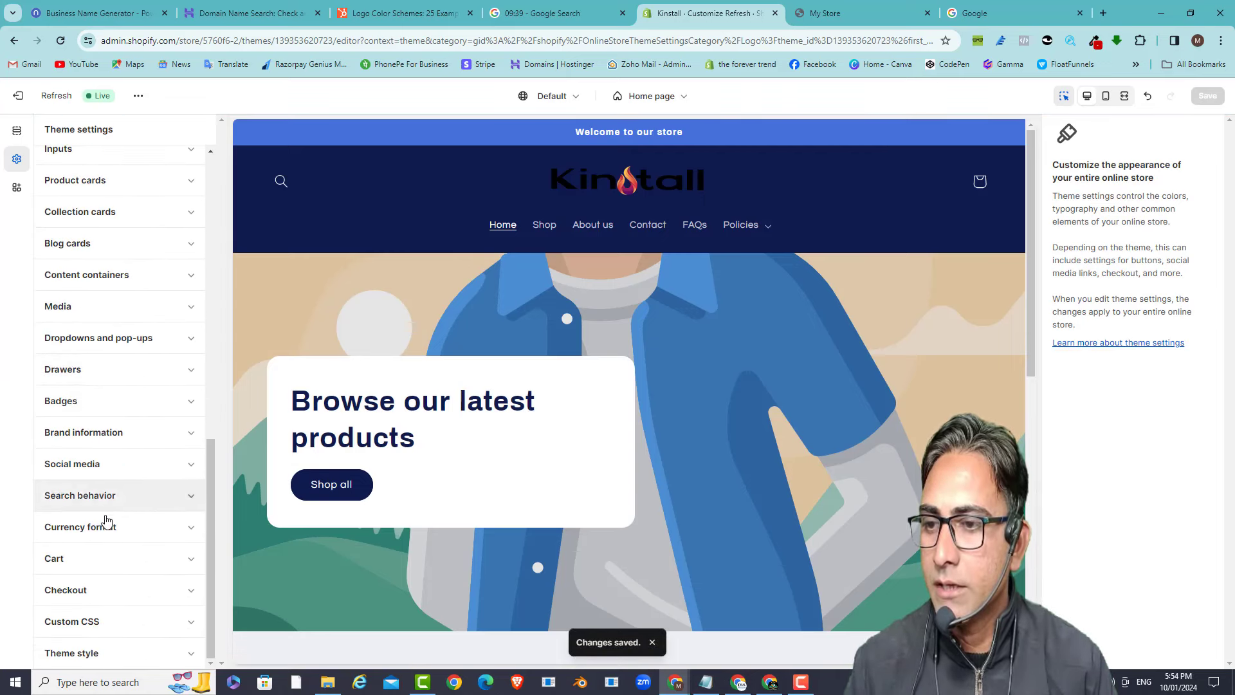
{"action": "left_click", "coordinate": [90, 597]}
{"action": "scroll", "coordinate": [103, 416], "scroll_direction": "down", "scroll_amount": 6}
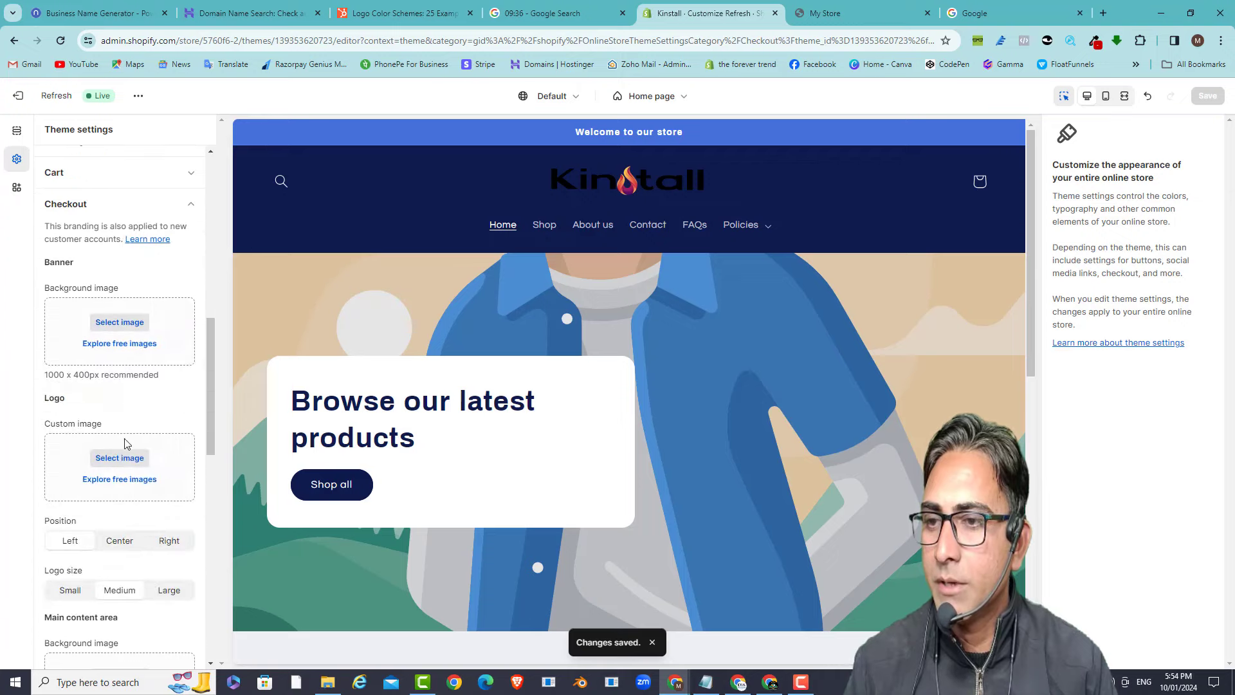
{"action": "left_click", "coordinate": [119, 459]}
{"action": "left_click", "coordinate": [600, 341]}
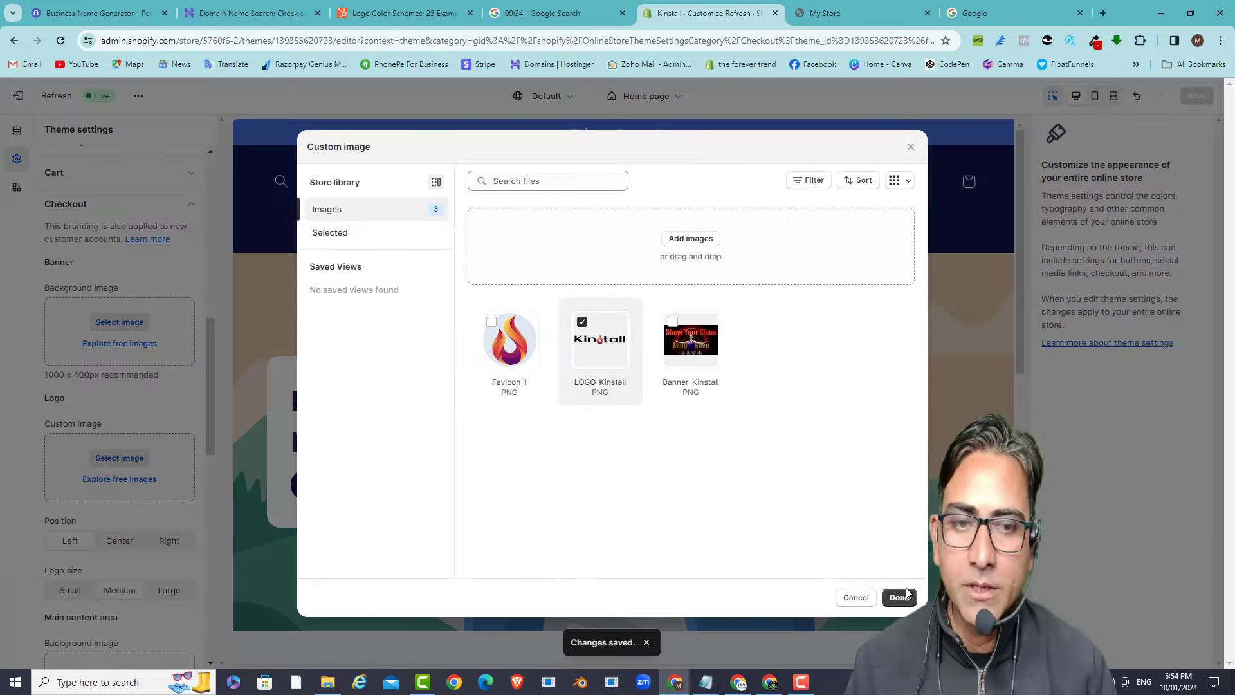
{"action": "left_click", "coordinate": [899, 598]}
{"action": "scroll", "coordinate": [68, 421], "scroll_direction": "down", "scroll_amount": 2}
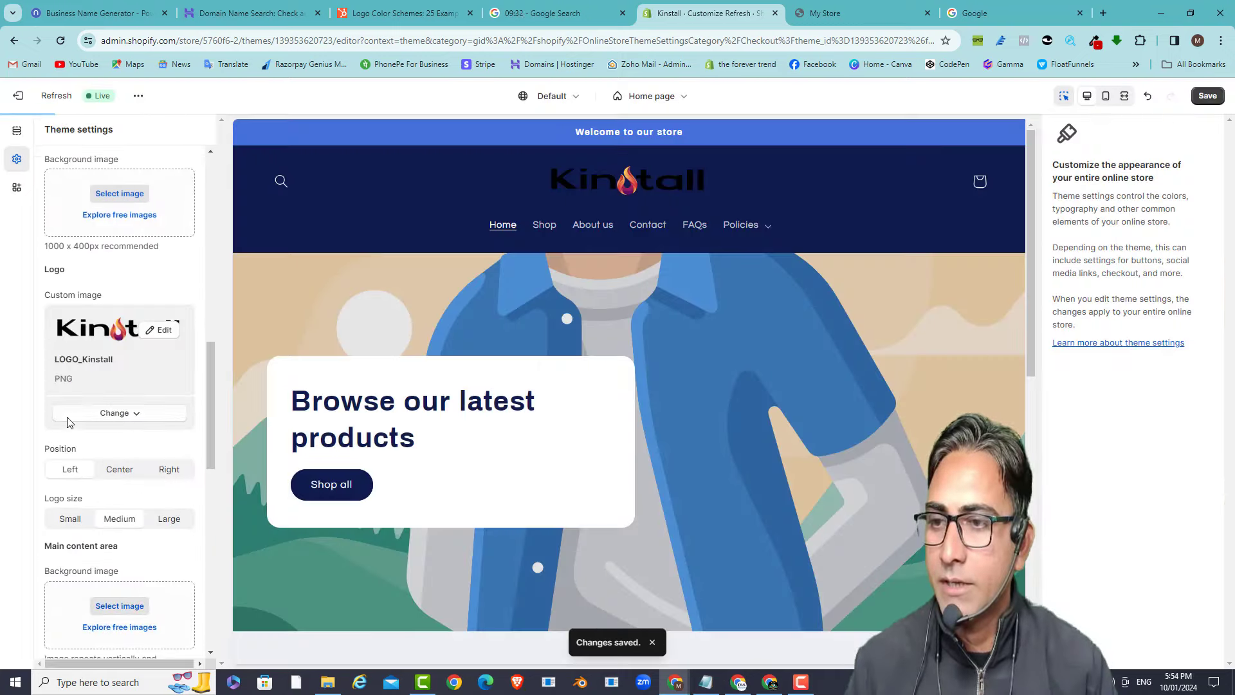
{"action": "scroll", "coordinate": [125, 528], "scroll_direction": "down", "scroll_amount": 9}
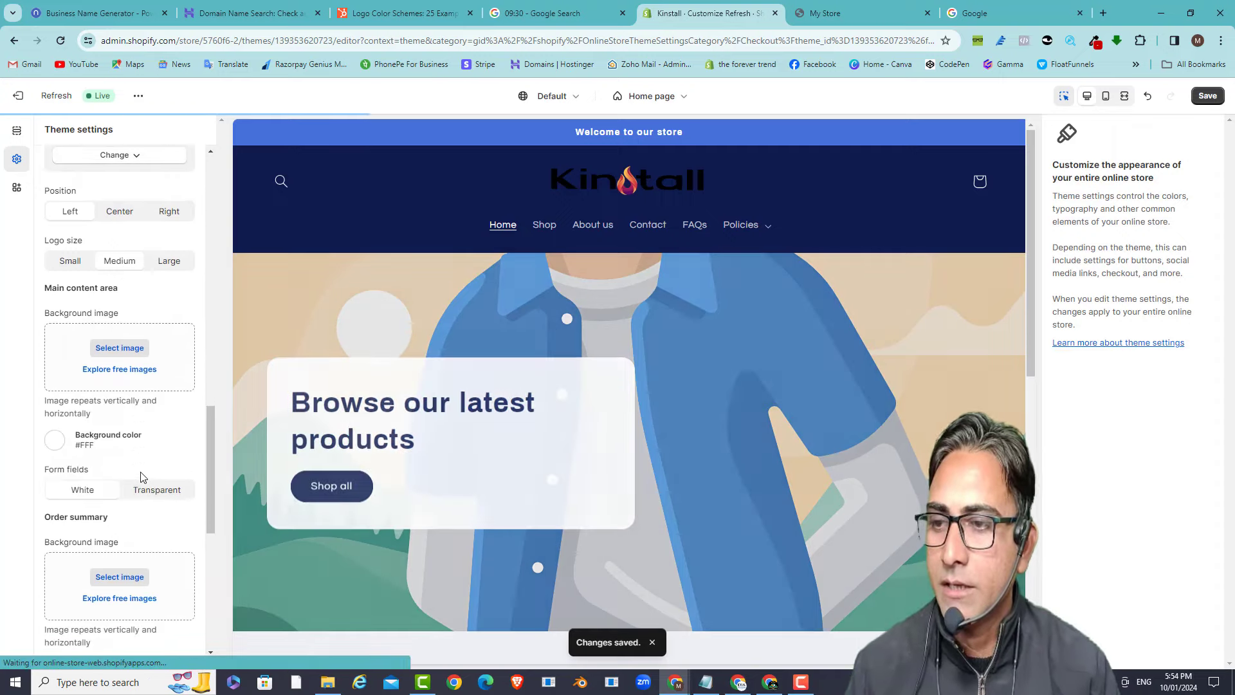
{"action": "scroll", "coordinate": [160, 418], "scroll_direction": "up", "scroll_amount": 20}
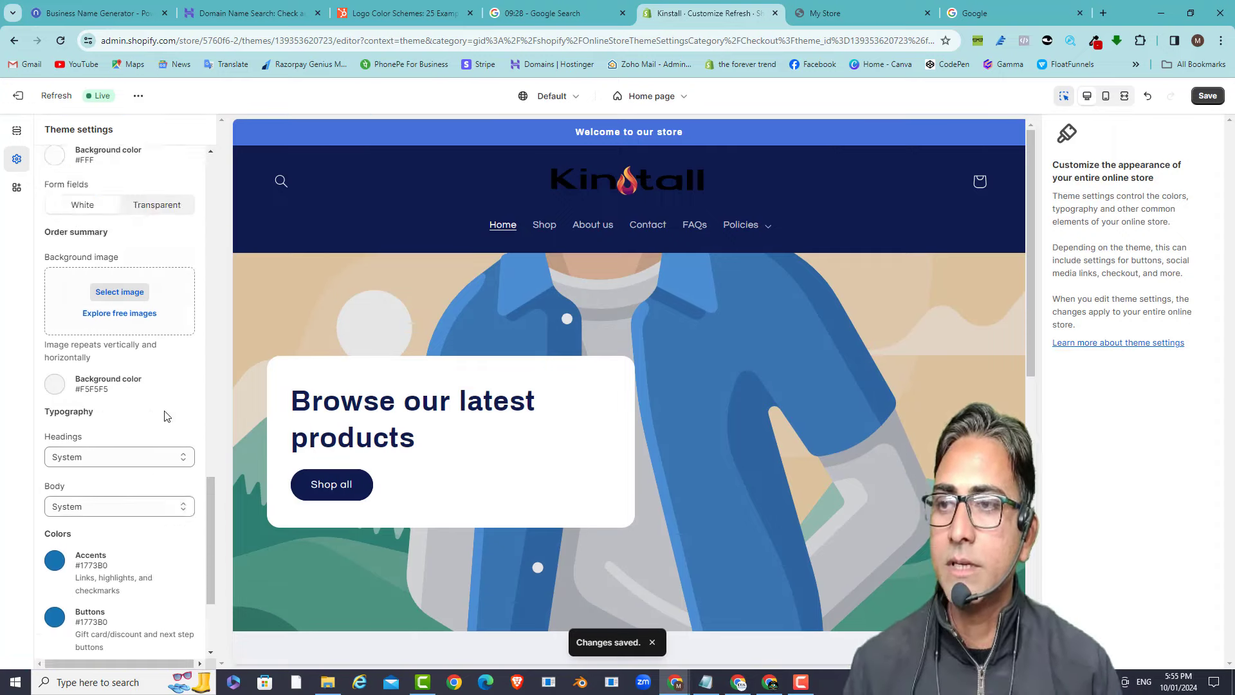
{"action": "left_click", "coordinate": [1201, 95]}
- Copy the brand color #CC0001 from the store checklist in Google Sheets and set it as the checkout Buttons color
{"action": "scroll", "coordinate": [129, 375], "scroll_direction": "down", "scroll_amount": 20}
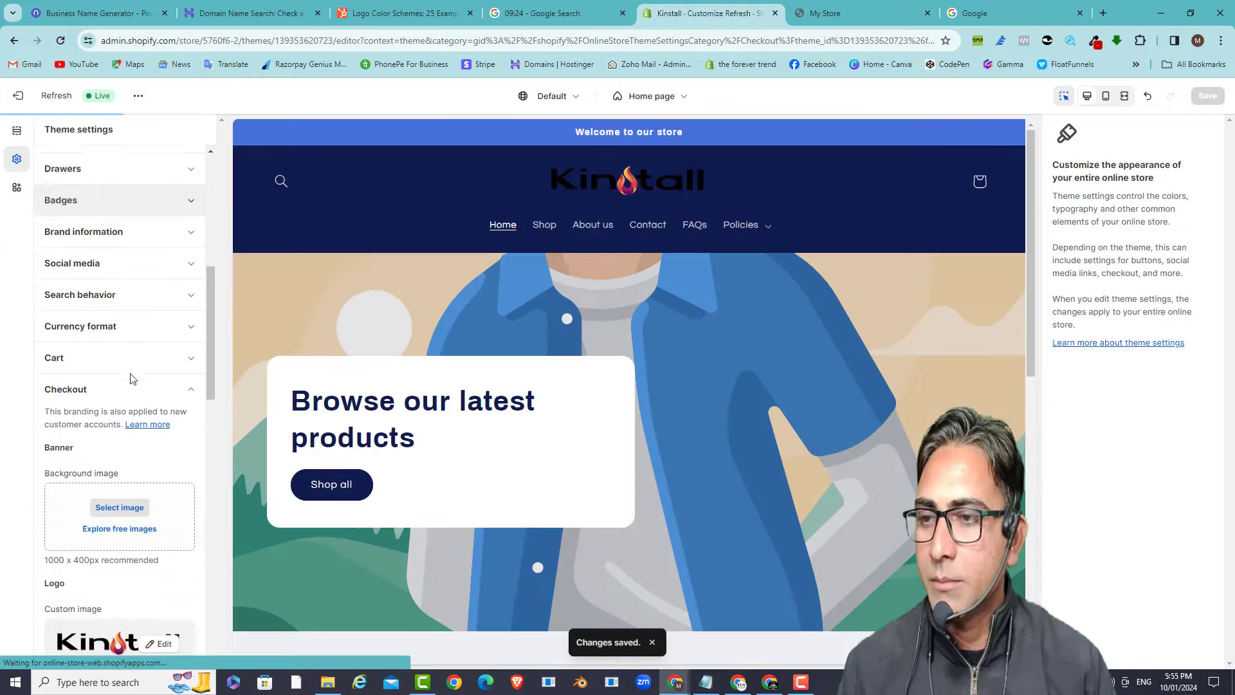
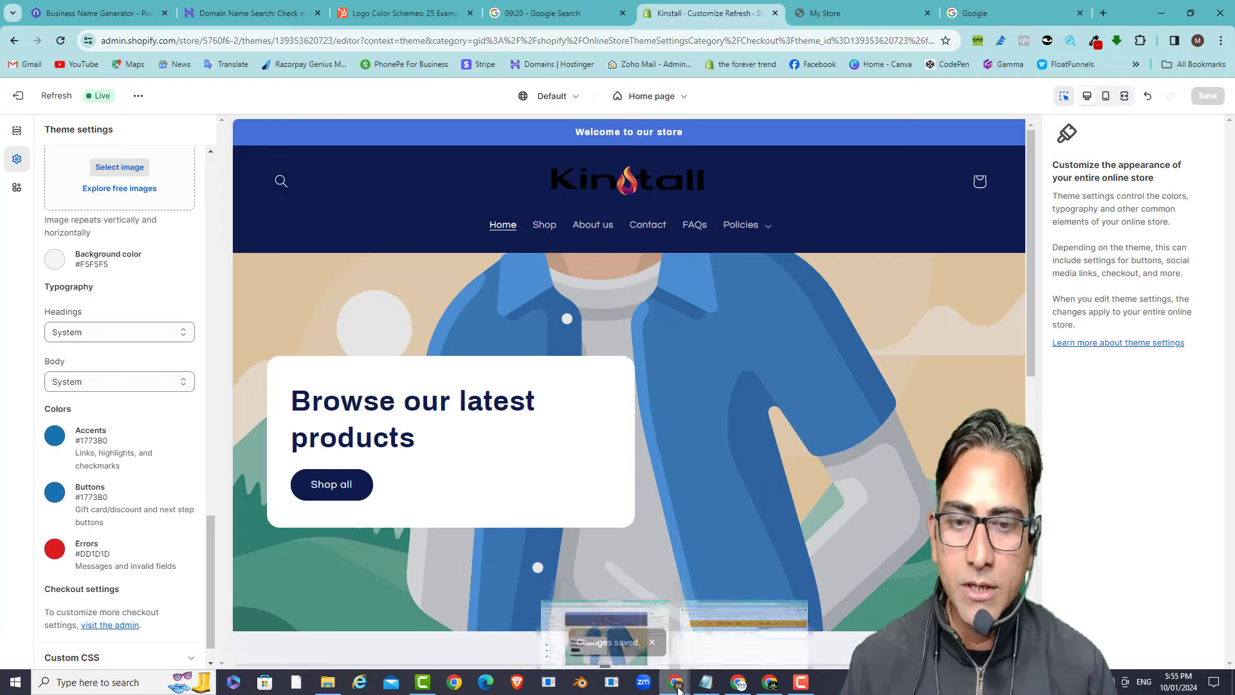
{"action": "mouse_move", "coordinate": [675, 682]}
{"action": "left_click", "coordinate": [738, 619]}
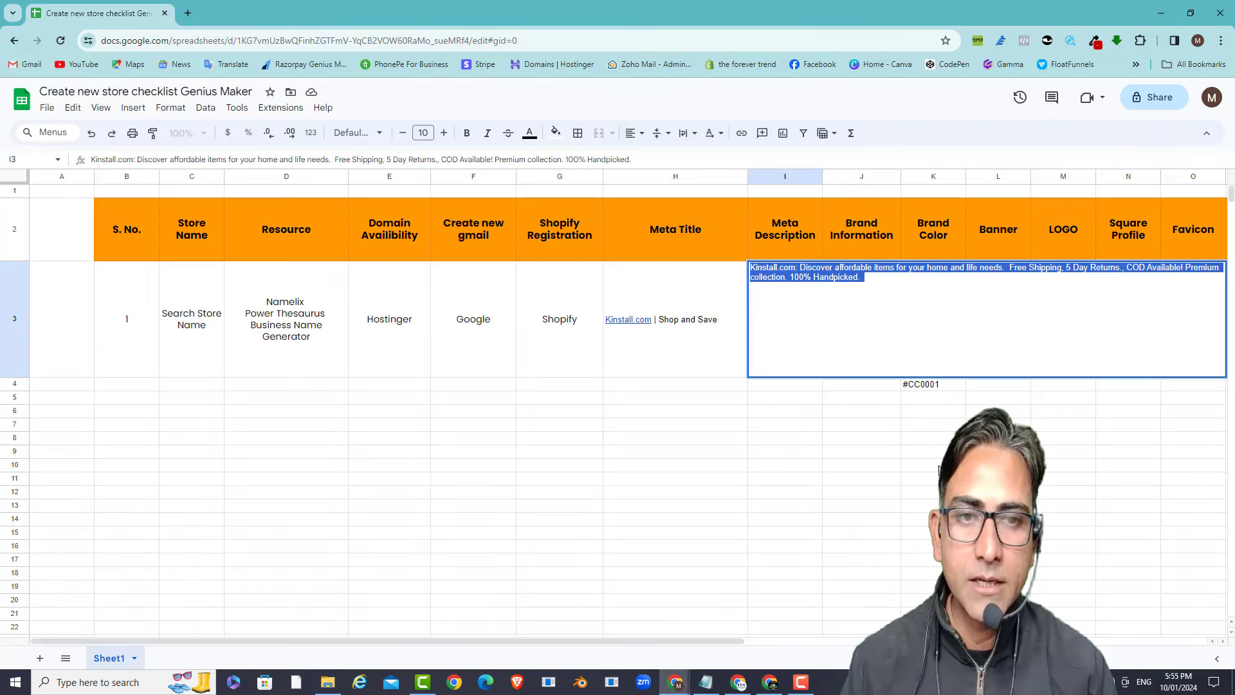
{"action": "left_click", "coordinate": [933, 384]}
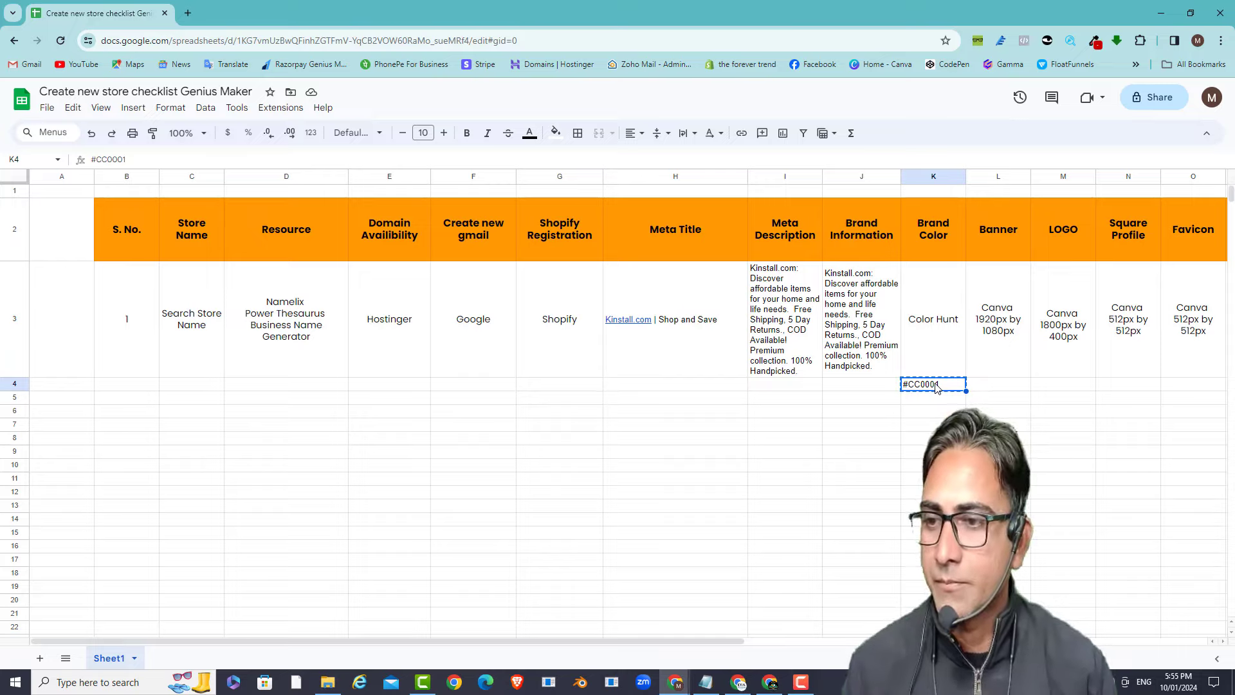
{"action": "key", "text": "alt+Tab"}
{"action": "left_click", "coordinate": [55, 493]}
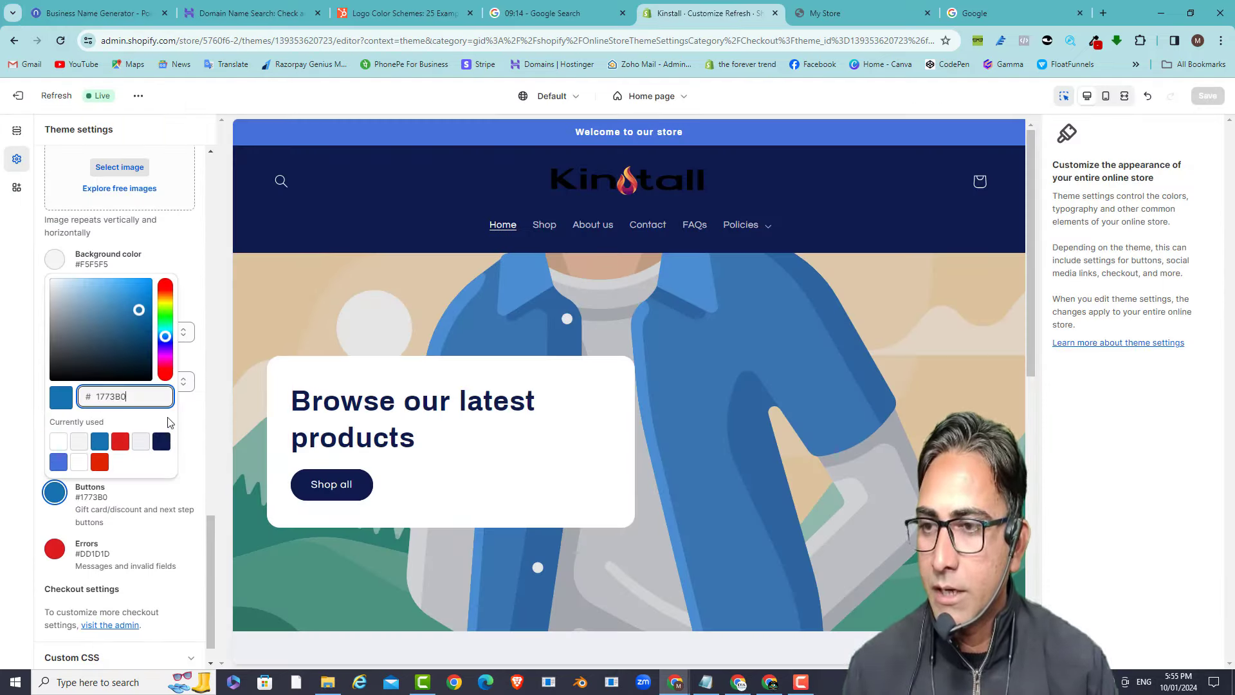
{"action": "left_click", "coordinate": [192, 312]}
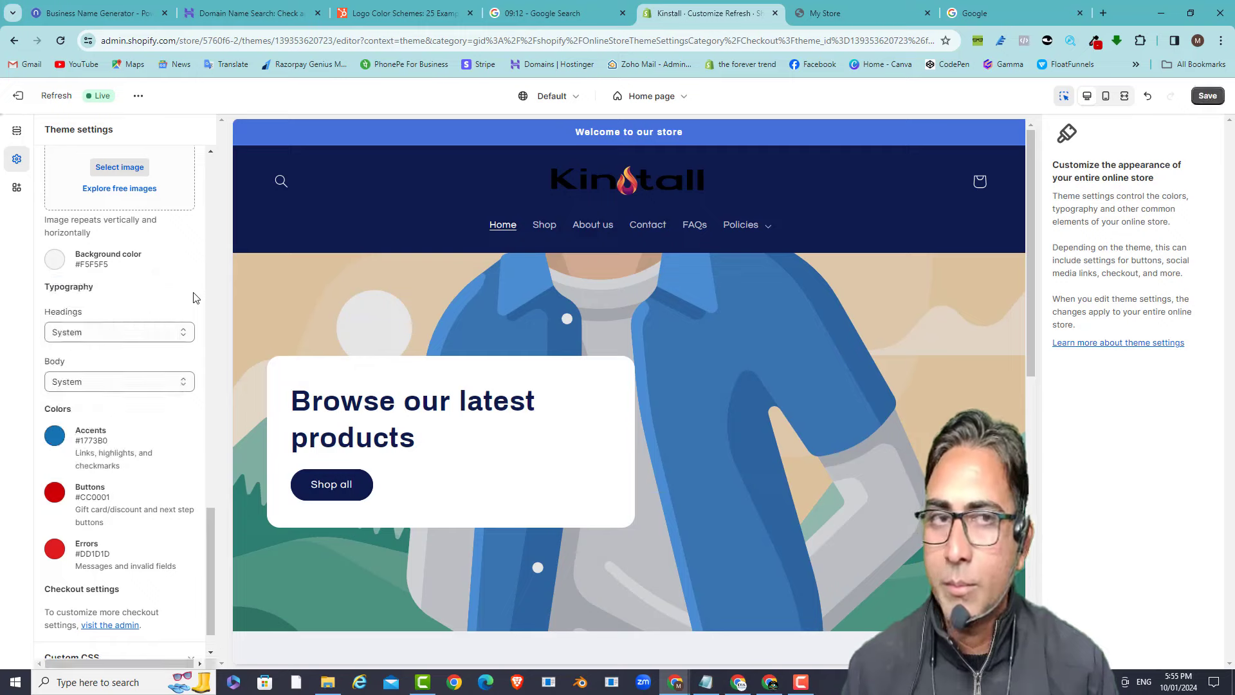
- Save the checkout color change, and set the solid button background of color Scheme 1 to #CC0001 and save
{"action": "left_click", "coordinate": [1207, 97]}
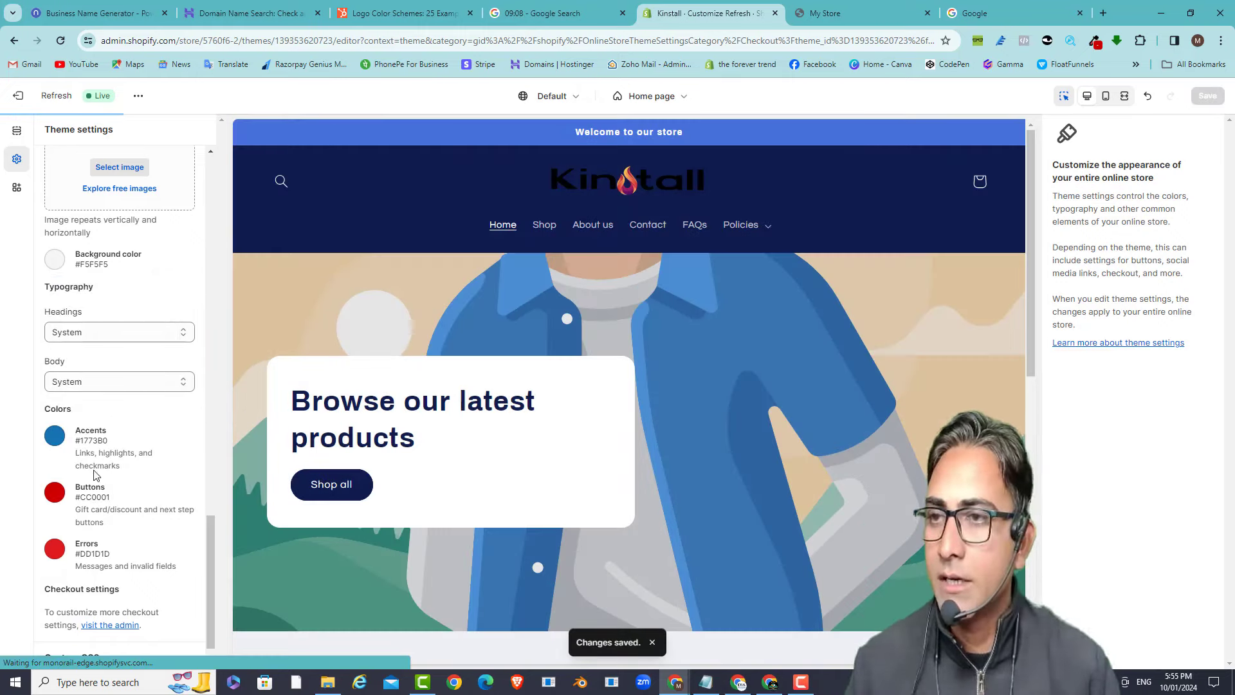
{"action": "scroll", "coordinate": [94, 463], "scroll_direction": "up", "scroll_amount": 10}
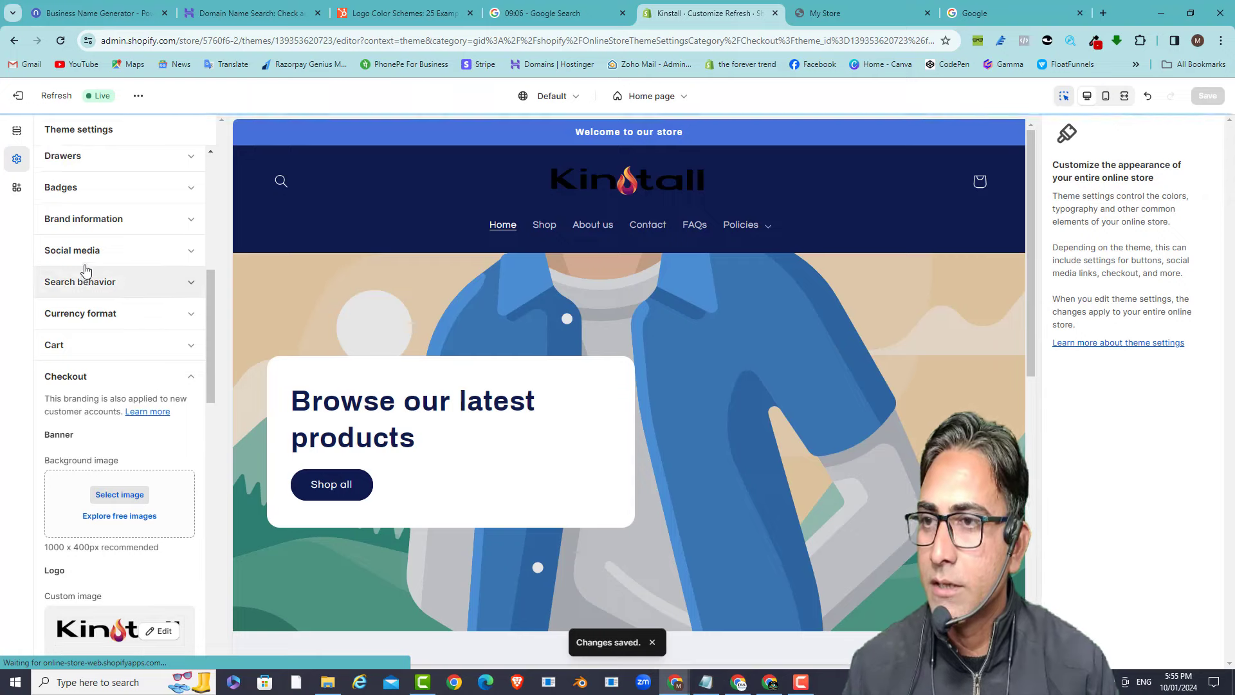
{"action": "scroll", "coordinate": [85, 270], "scroll_direction": "up", "scroll_amount": 7}
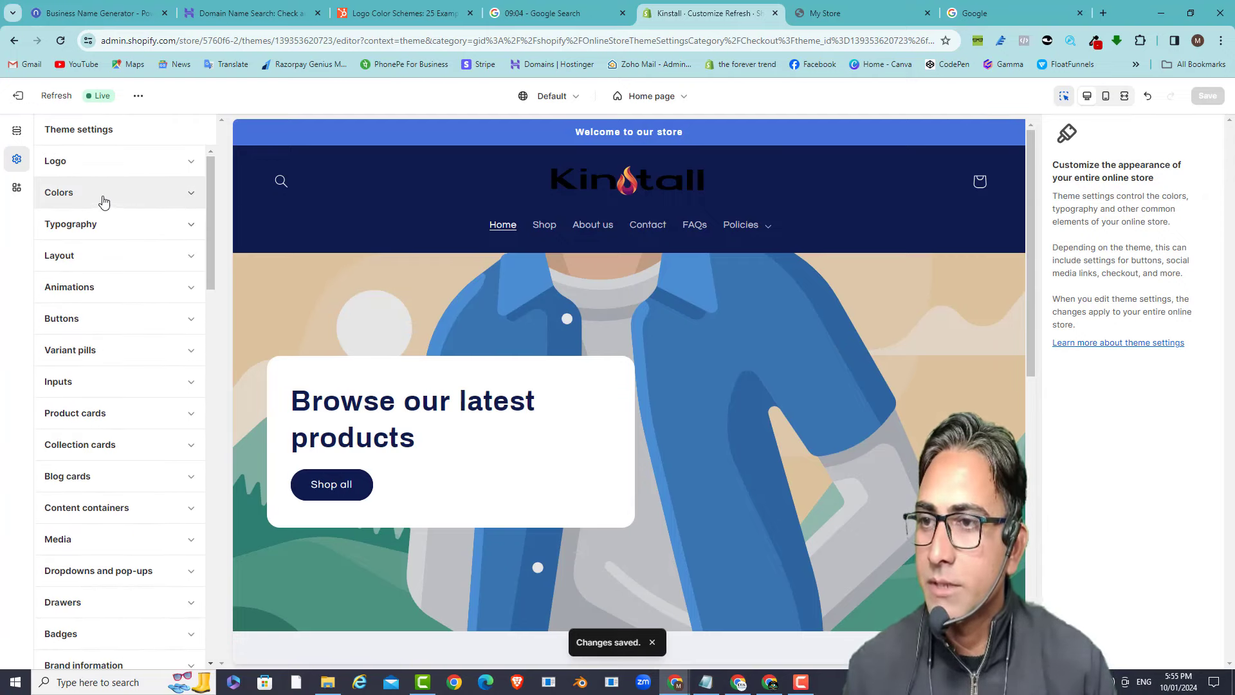
{"action": "left_click", "coordinate": [103, 199]}
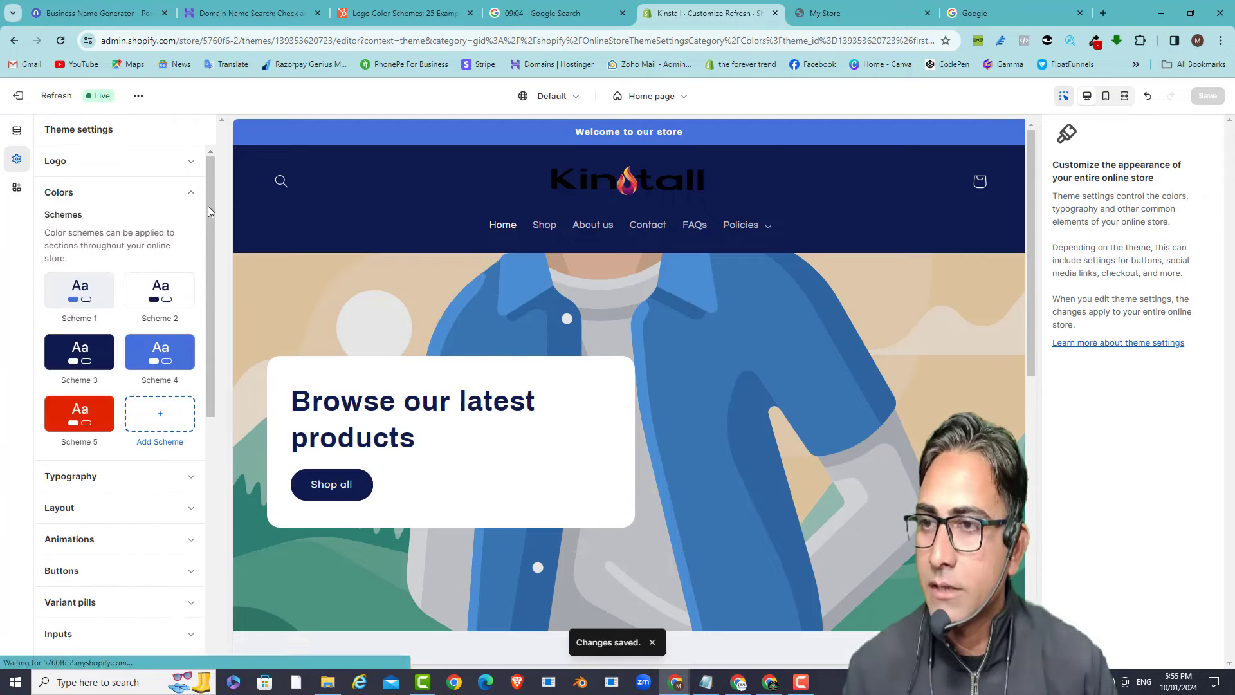
{"action": "left_click", "coordinate": [83, 297]}
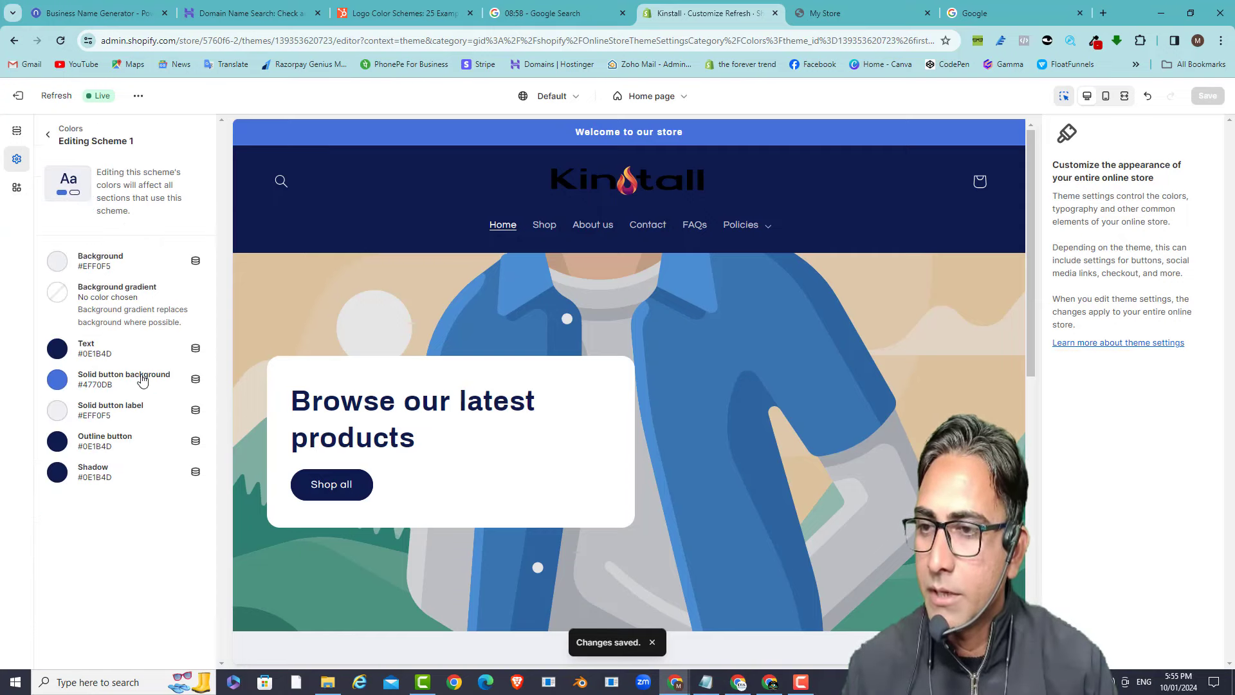
{"action": "left_click", "coordinate": [58, 378]}
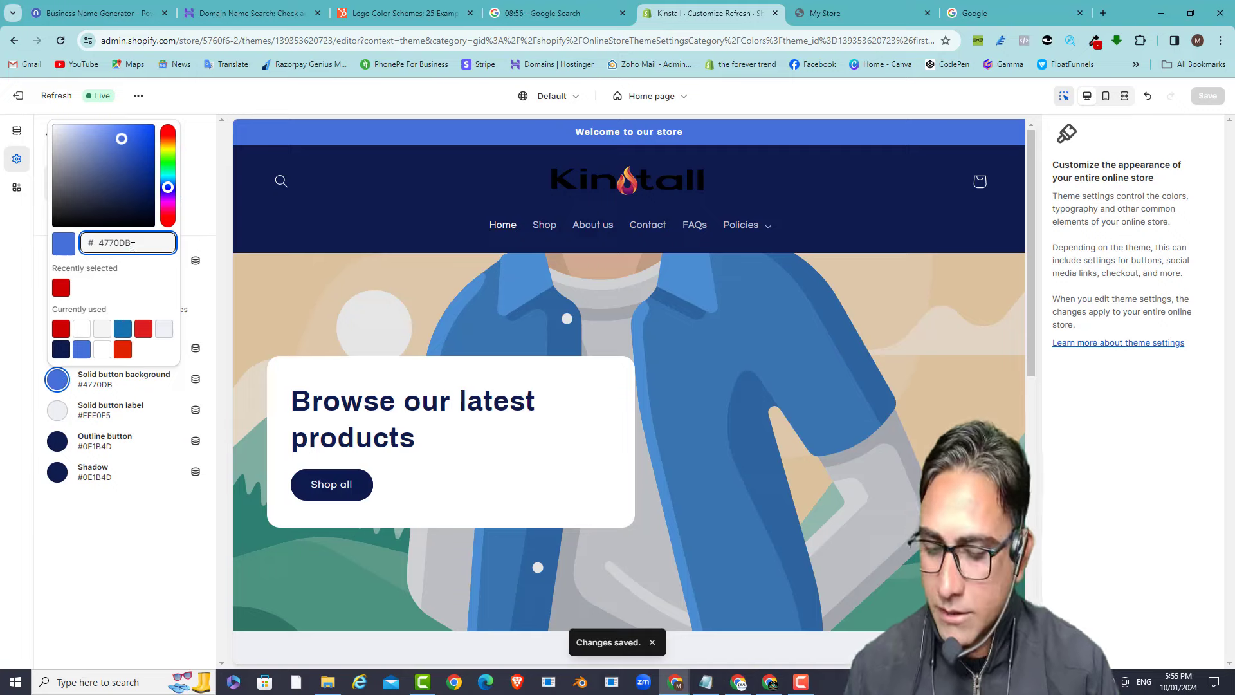
{"action": "left_click", "coordinate": [191, 213]}
{"action": "left_click", "coordinate": [1207, 96]}
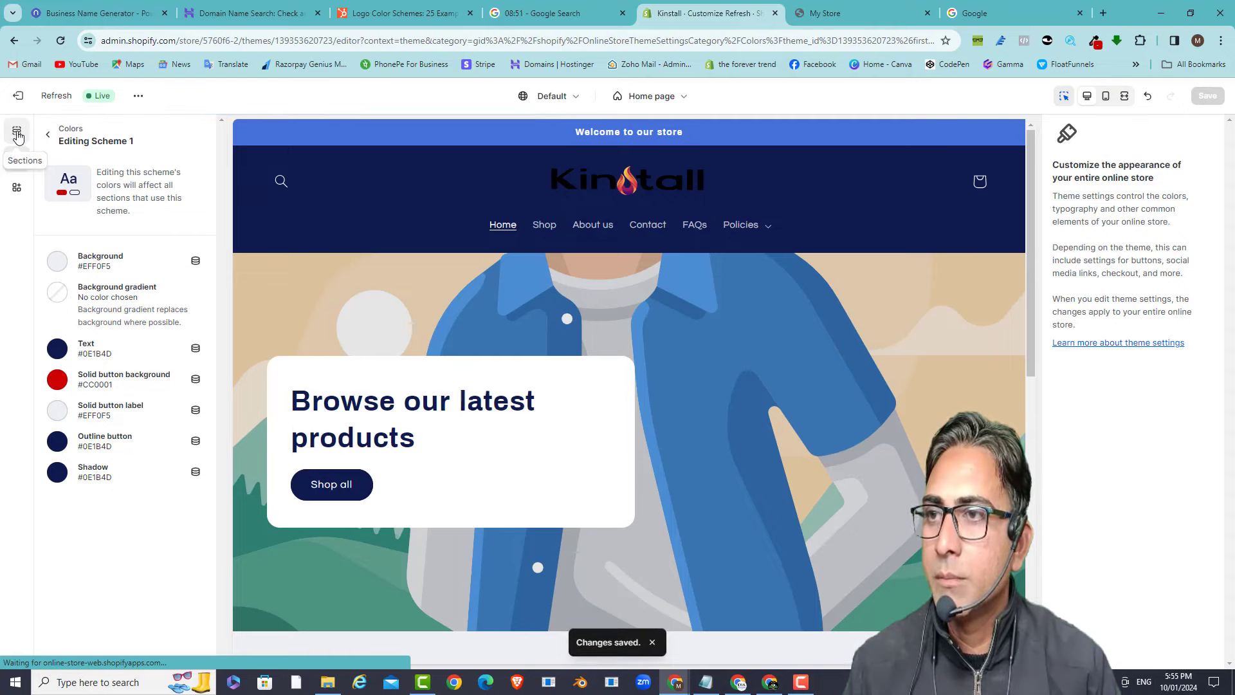
- Replace the home page announcement bar text with "COD Available on all orders | Free Home Delivery" and save
{"action": "left_click", "coordinate": [17, 133]}
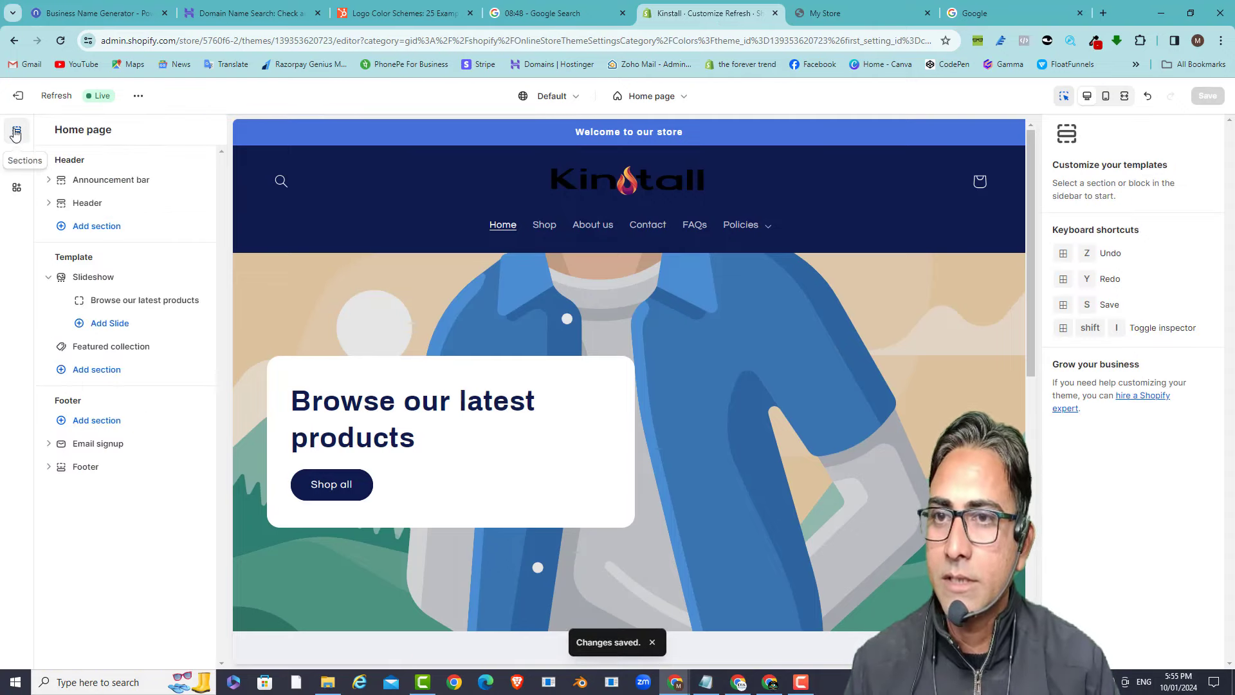
{"action": "left_click", "coordinate": [99, 183]}
{"action": "left_click", "coordinate": [119, 204]}
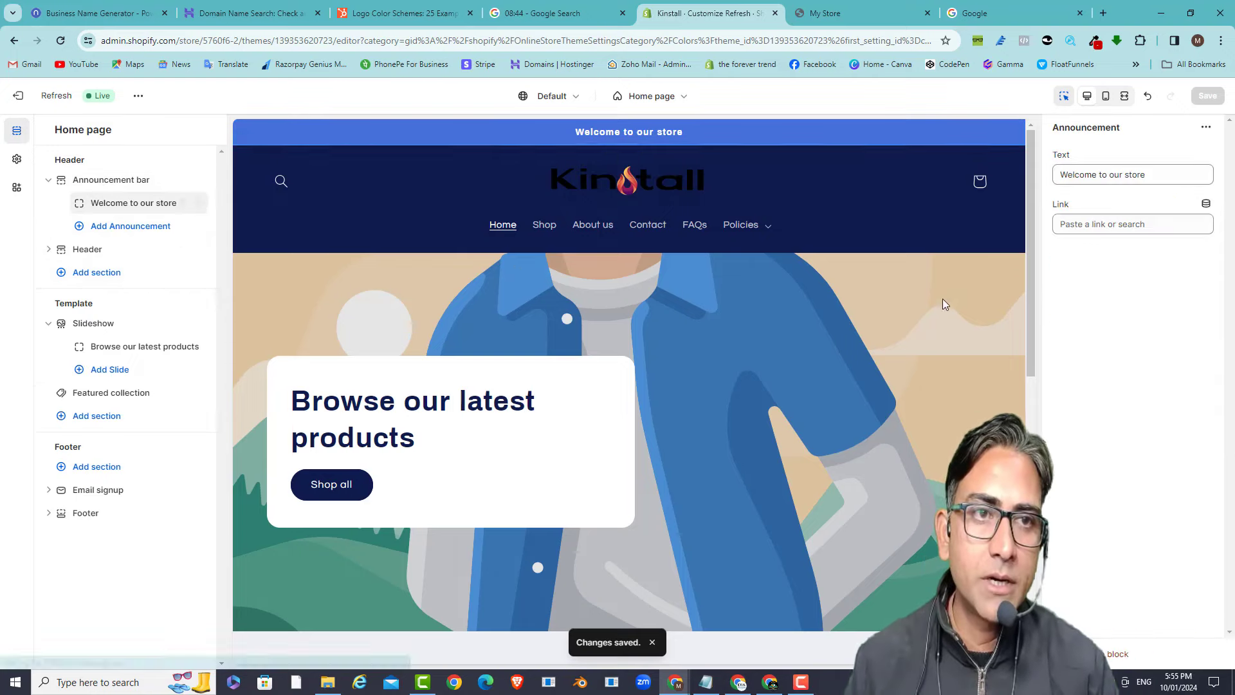
{"action": "triple_click", "coordinate": [1133, 172]}
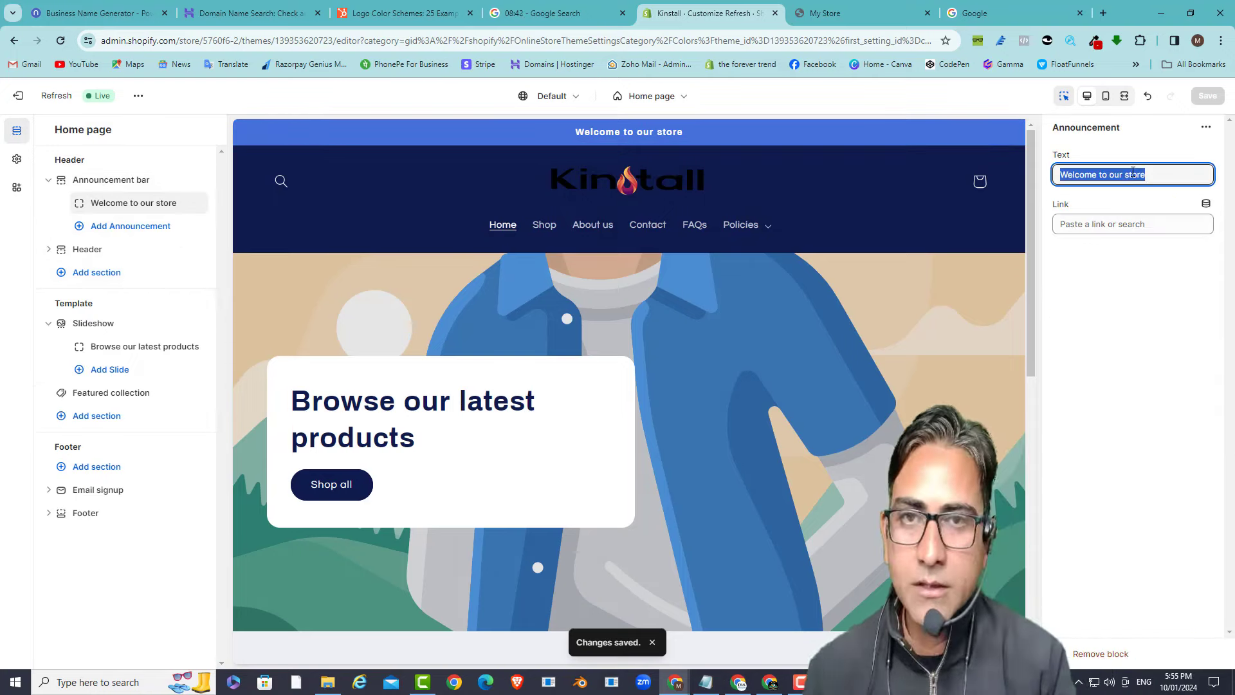
{"action": "type", "text": "CO"}
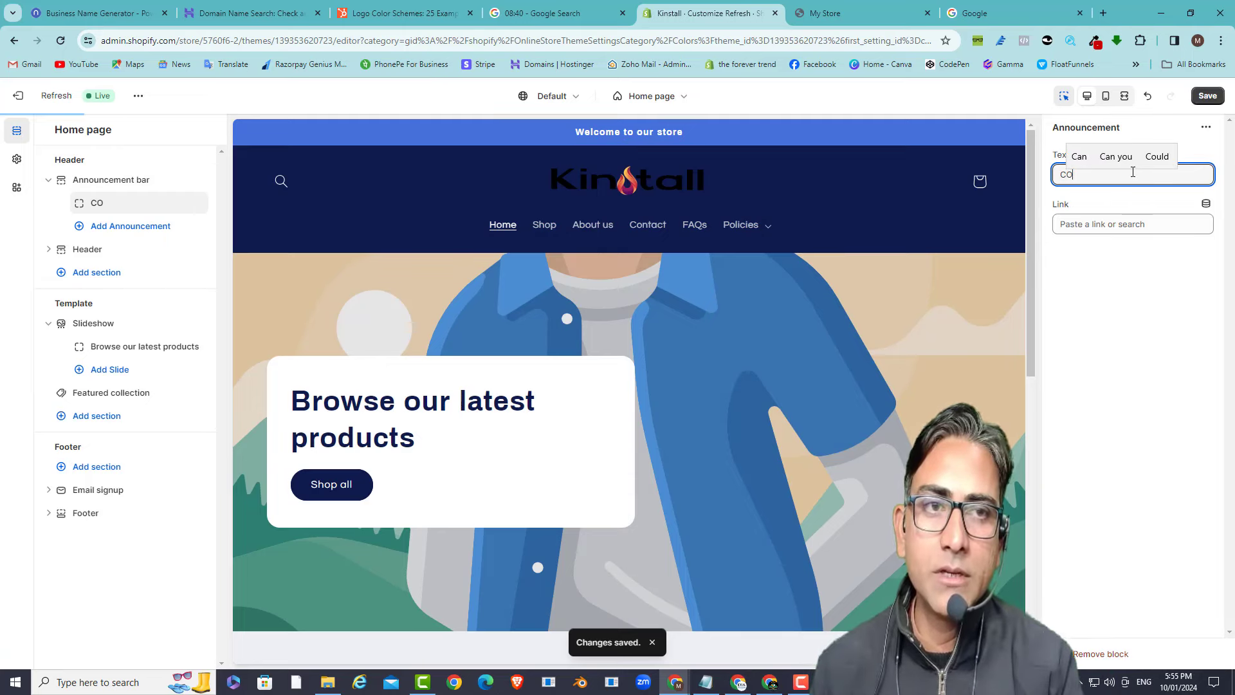
{"action": "type", "text": "D Avai"}
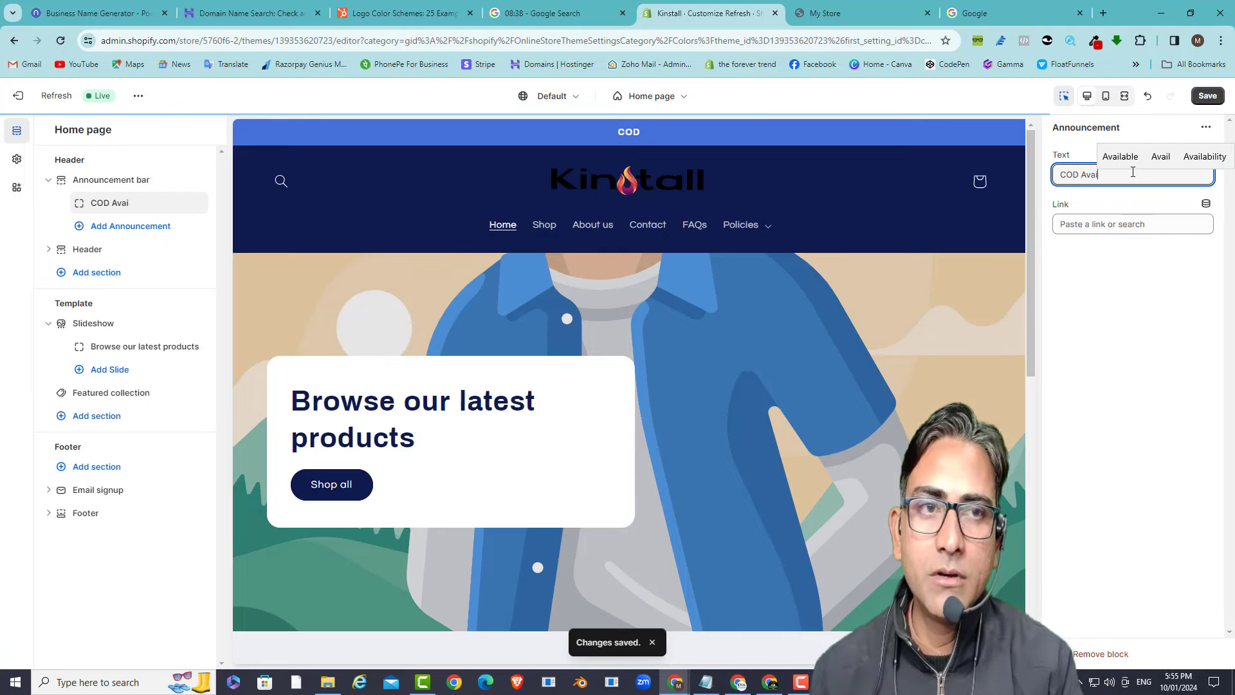
{"action": "type", "text": "lable on a"}
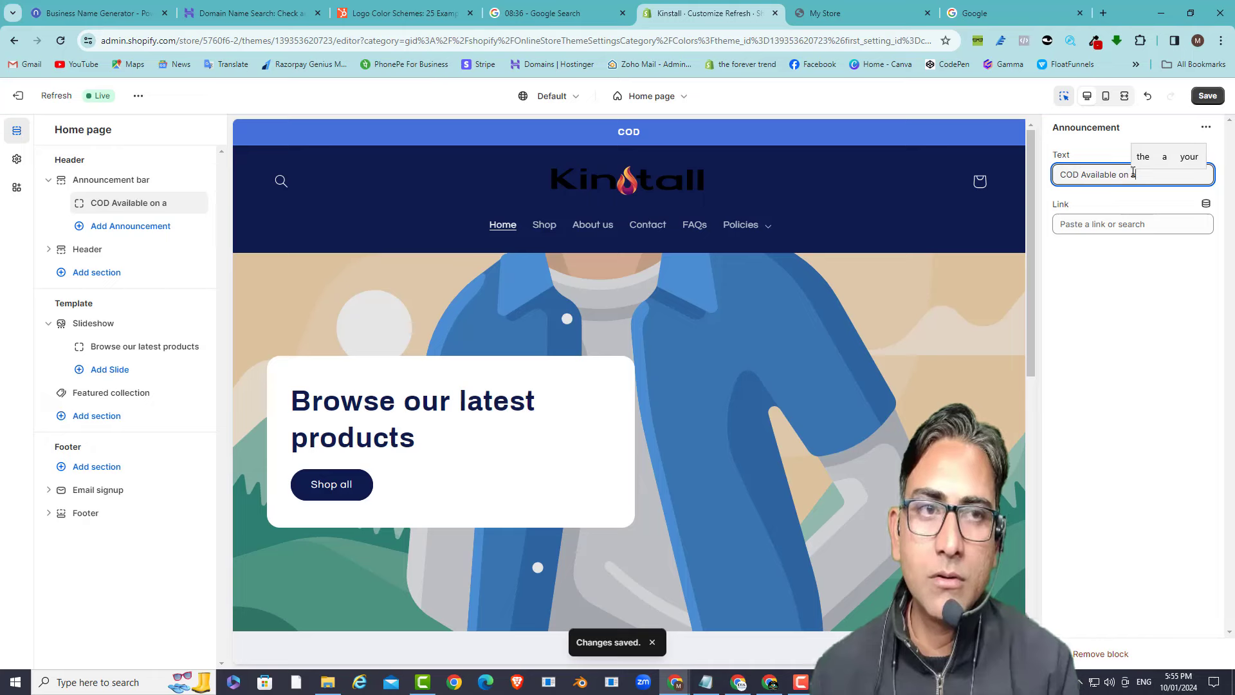
{"action": "type", "text": "ll ordersw"}
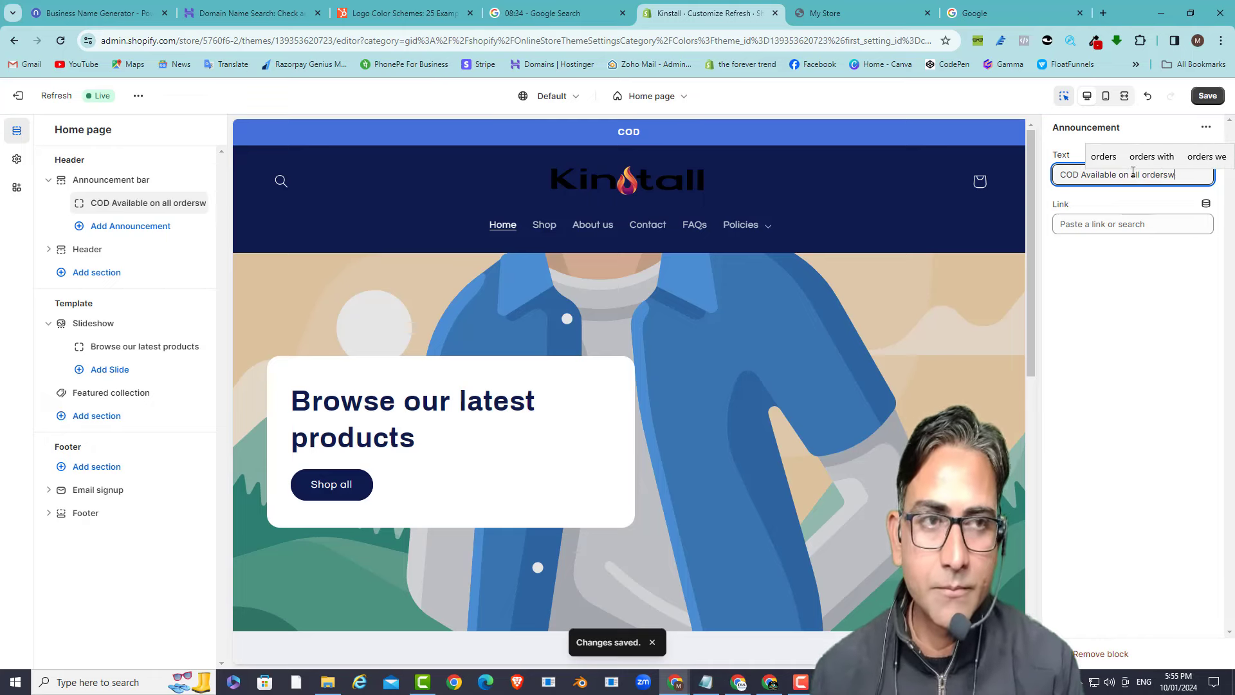
{"action": "key", "text": "BackSpace"}
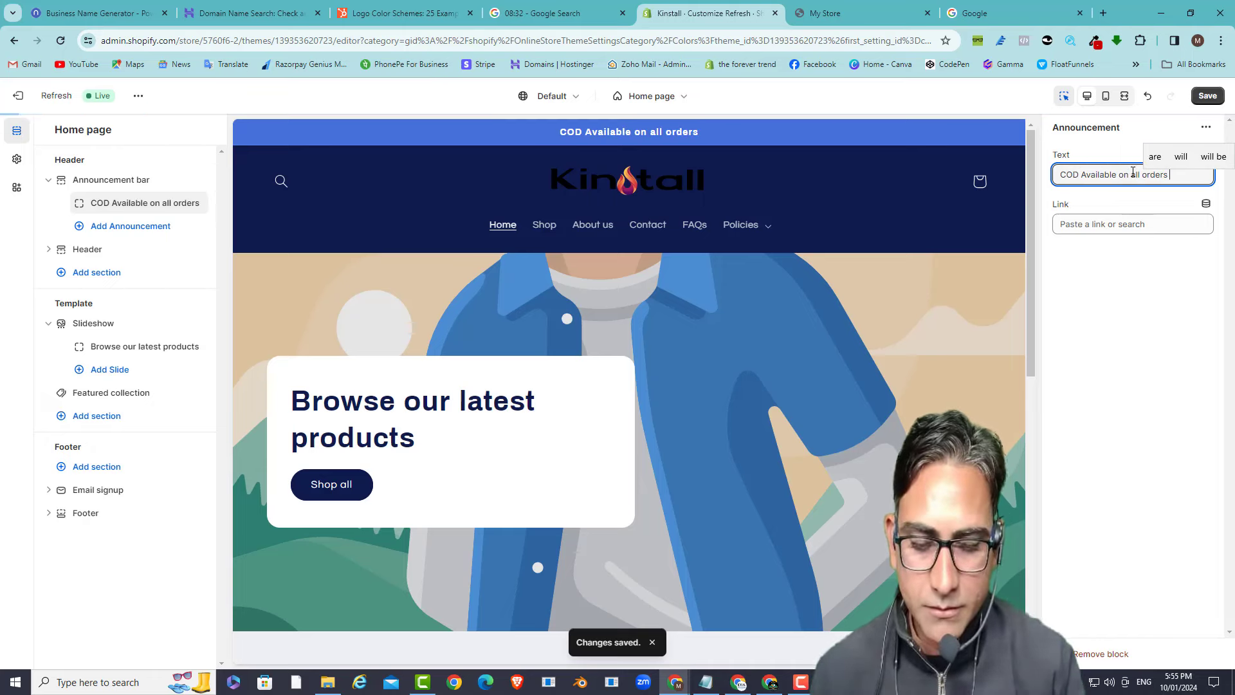
{"action": "key", "text": "BackSpace"}
{"action": "type", "text": "| F"}
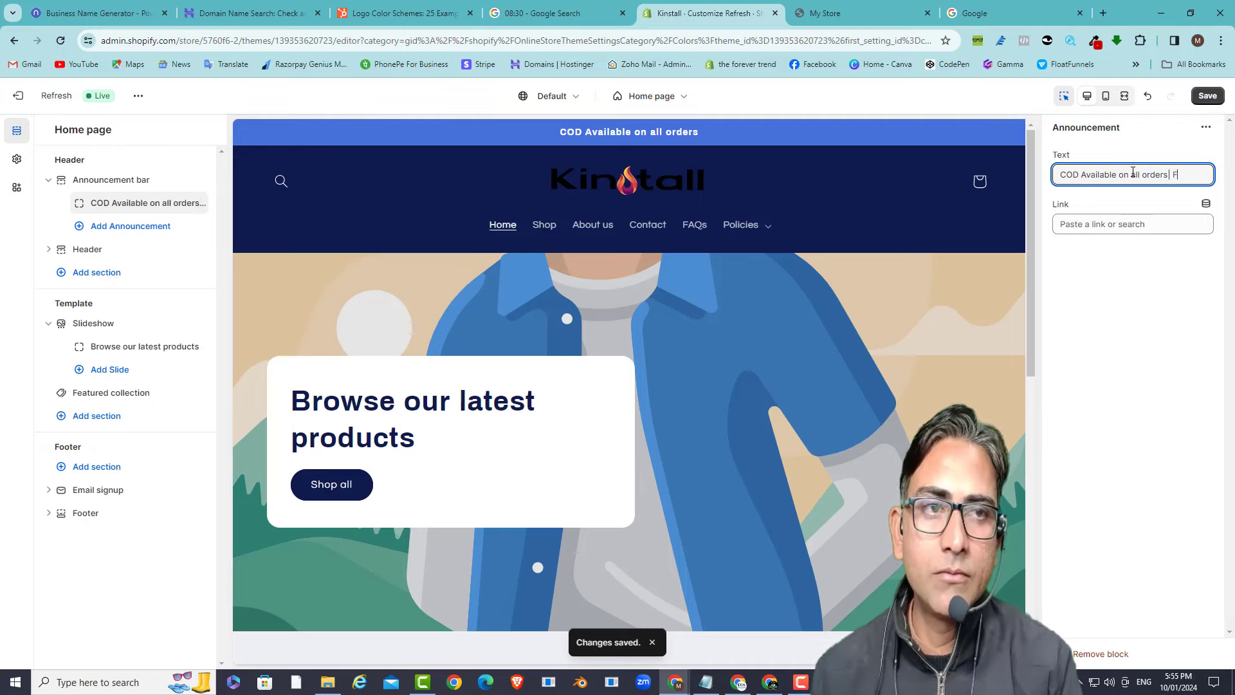
{"action": "type", "text": "reee"}
{"action": "key", "text": "BackSpace"}
{"action": "key", "text": "BackSpace"}
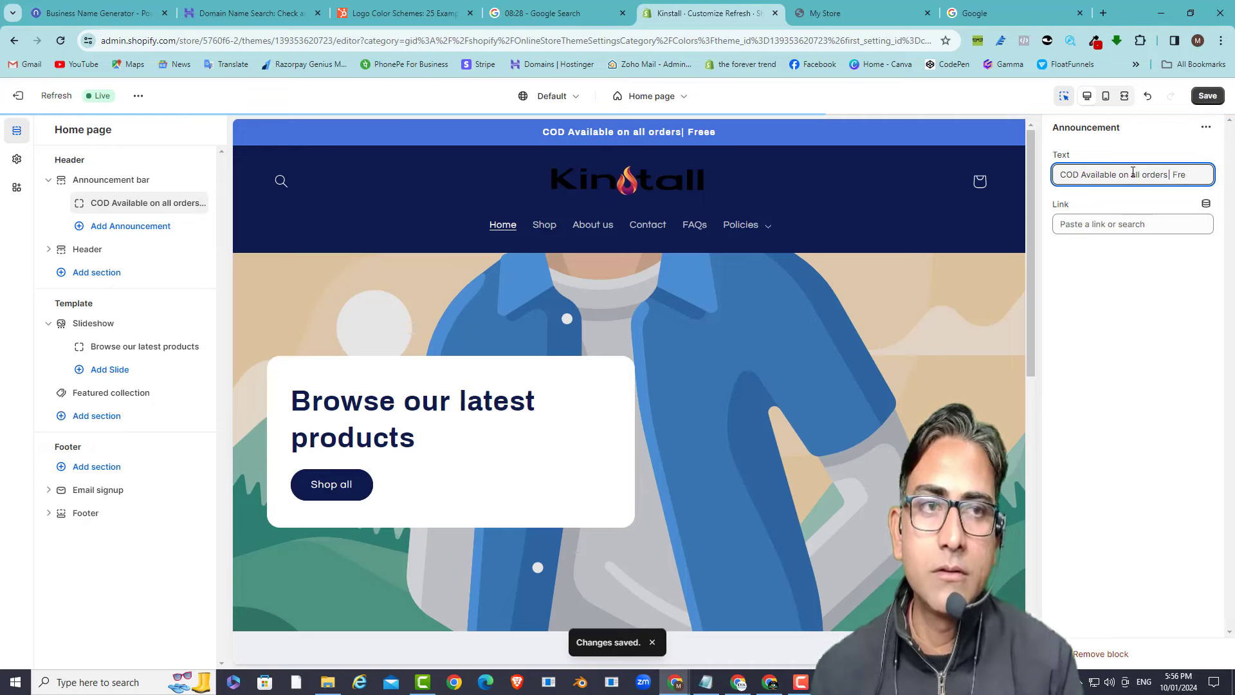
{"action": "type", "text": "e "}
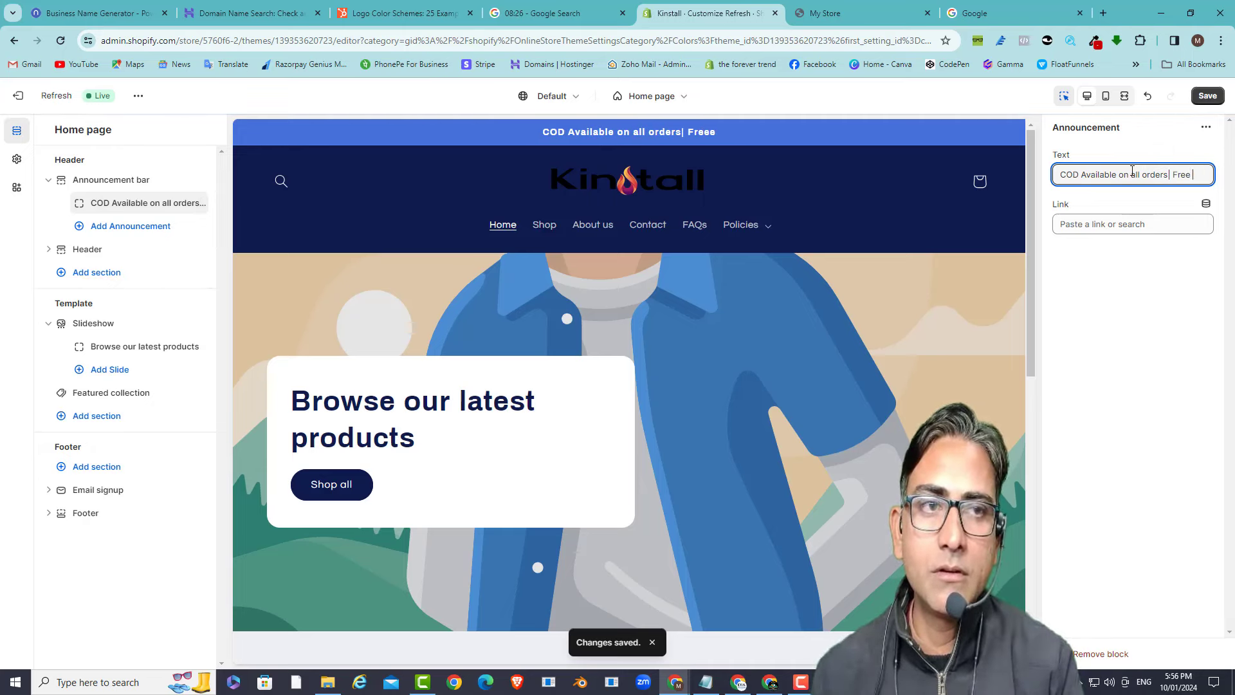
{"action": "type", "text": "Home Deliery"}
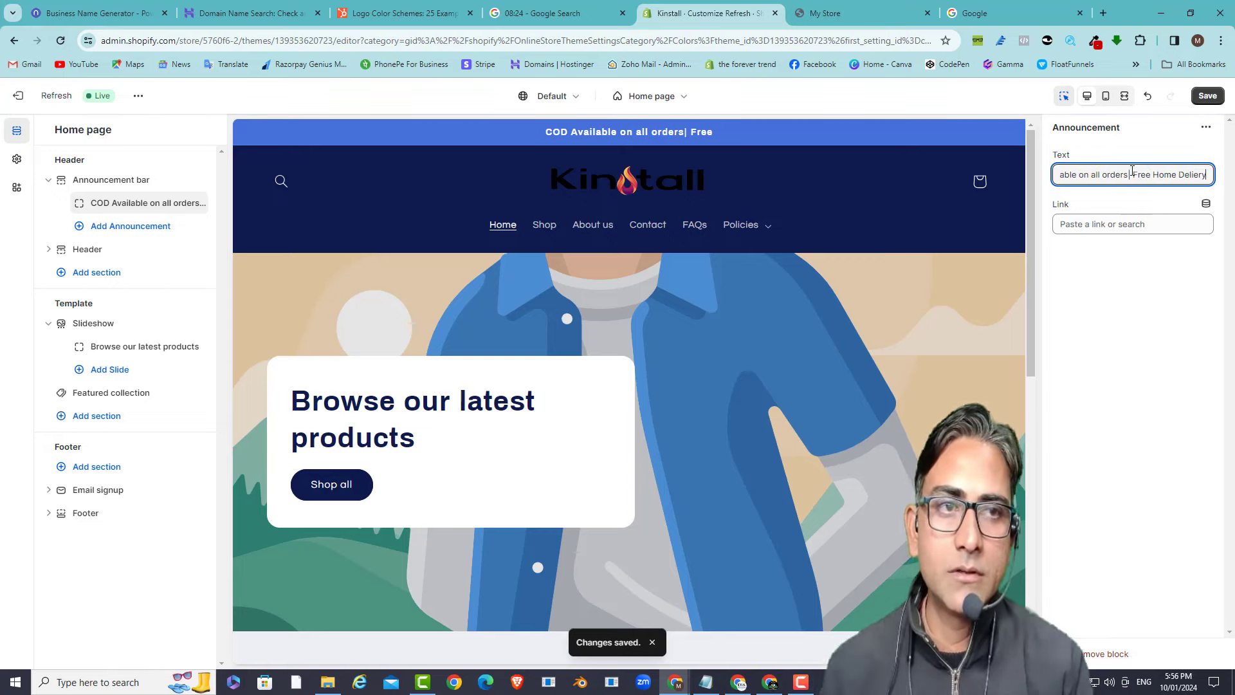
{"action": "key", "text": "Left"}
{"action": "key", "text": "Left"}
{"action": "key", "text": "Left"}
{"action": "type", "text": "v"}
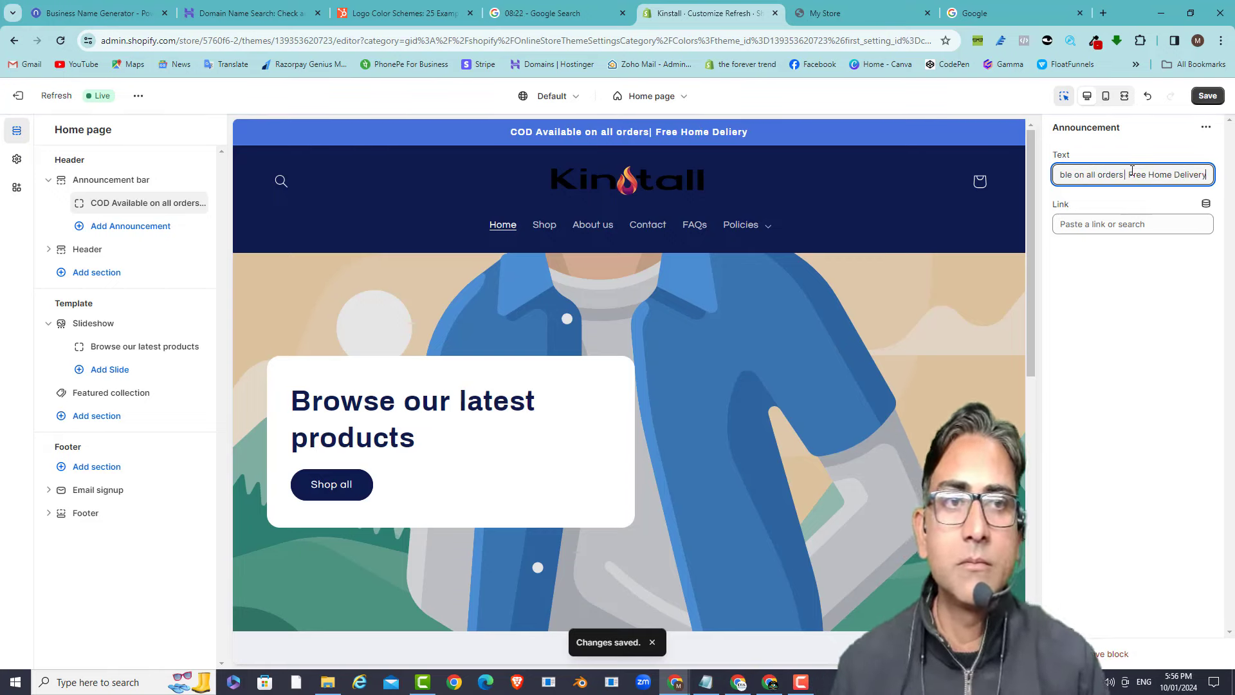
{"action": "left_click", "coordinate": [1126, 179]}
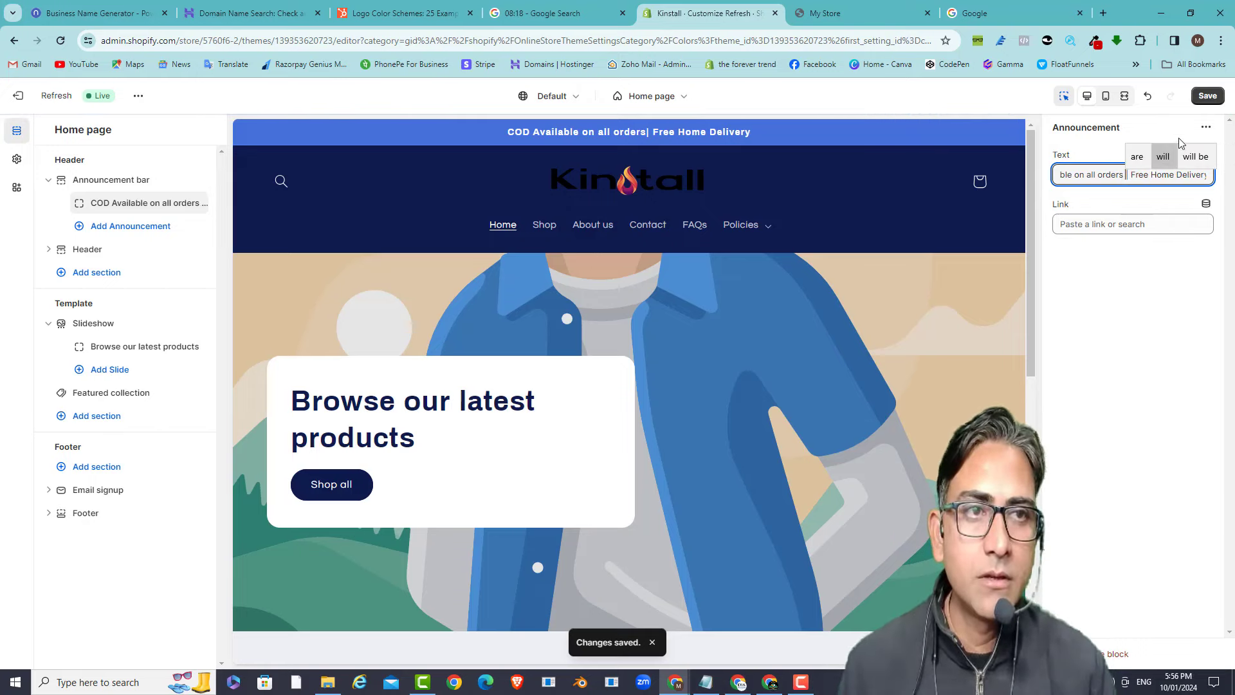
{"action": "left_click", "coordinate": [1207, 95]}
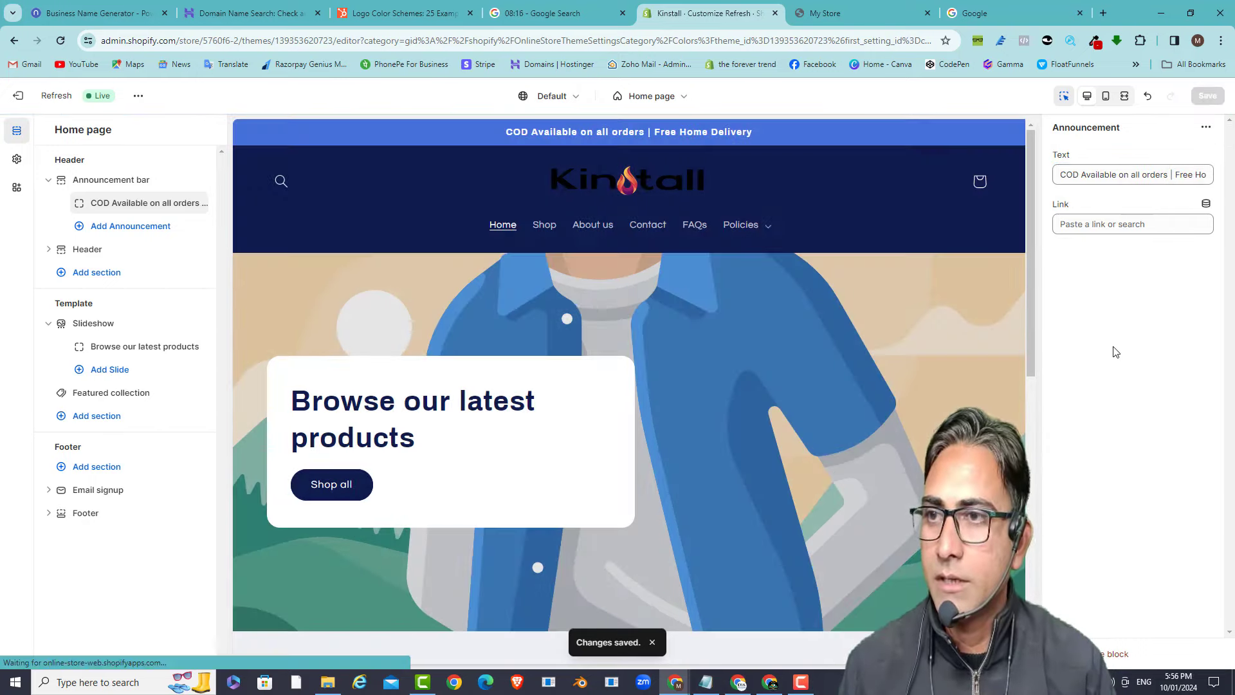
- Set the background of the announcement bar's color scheme, Scheme 4, to #CC0001 and save
{"action": "left_click", "coordinate": [132, 181]}
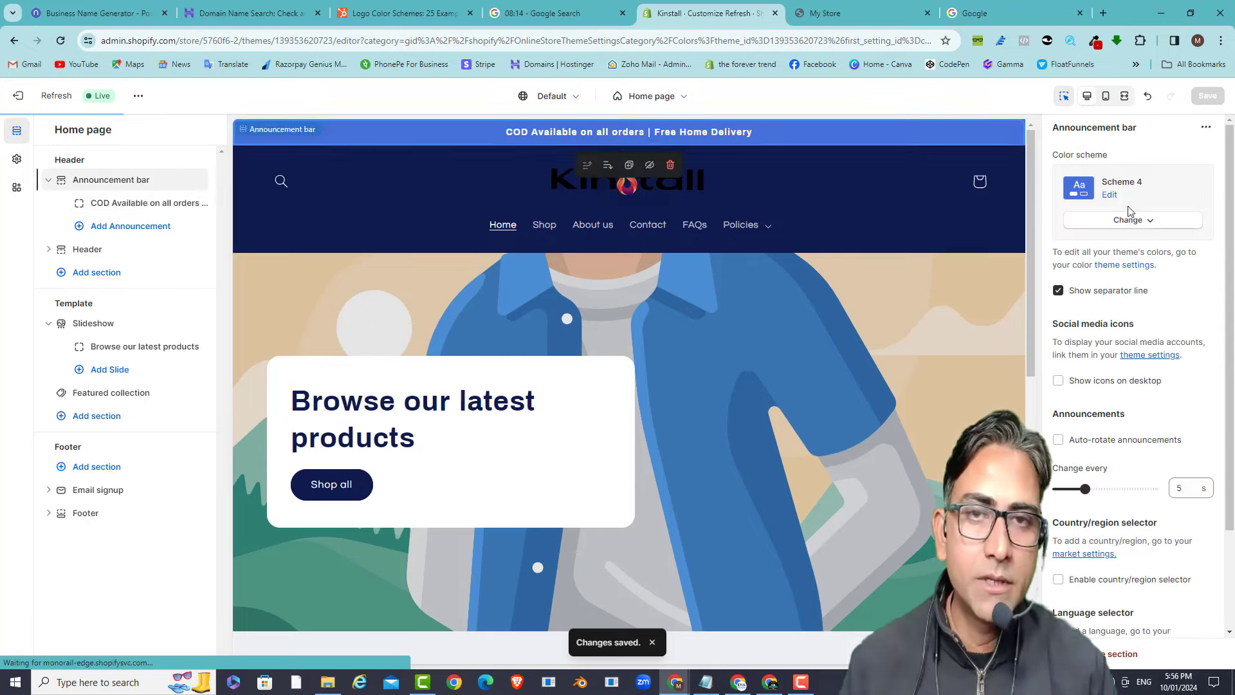
{"action": "left_click", "coordinate": [1109, 195]}
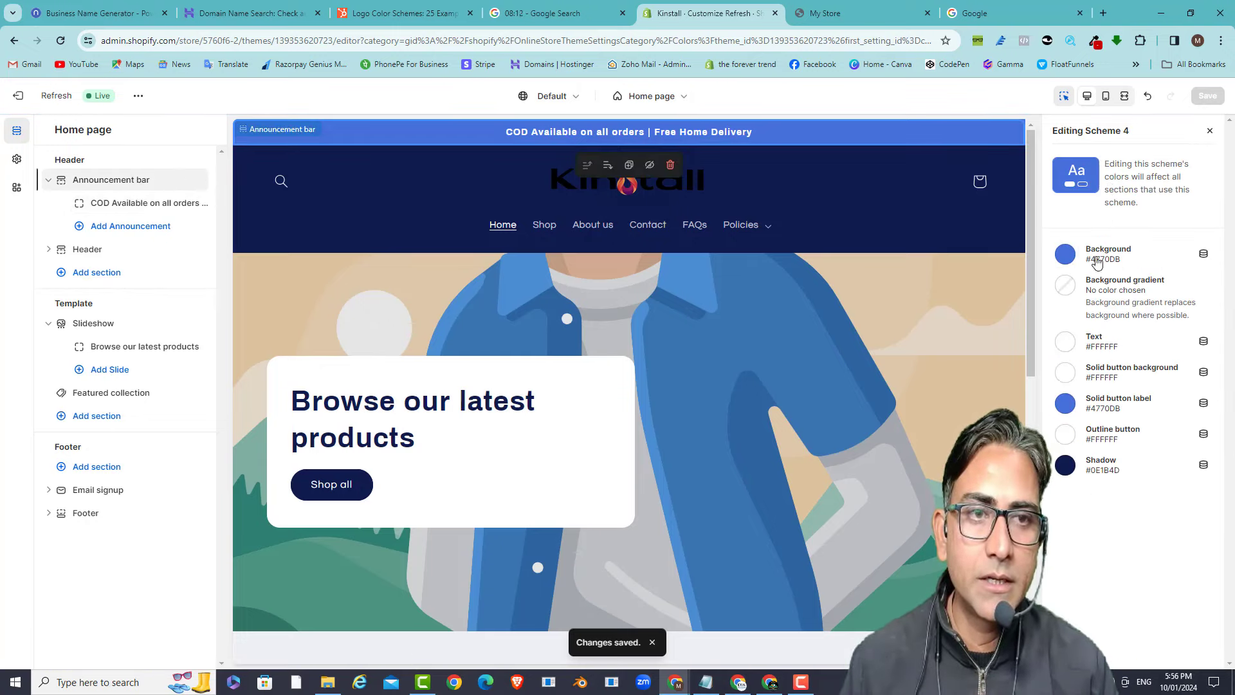
{"action": "left_click", "coordinate": [1077, 259]}
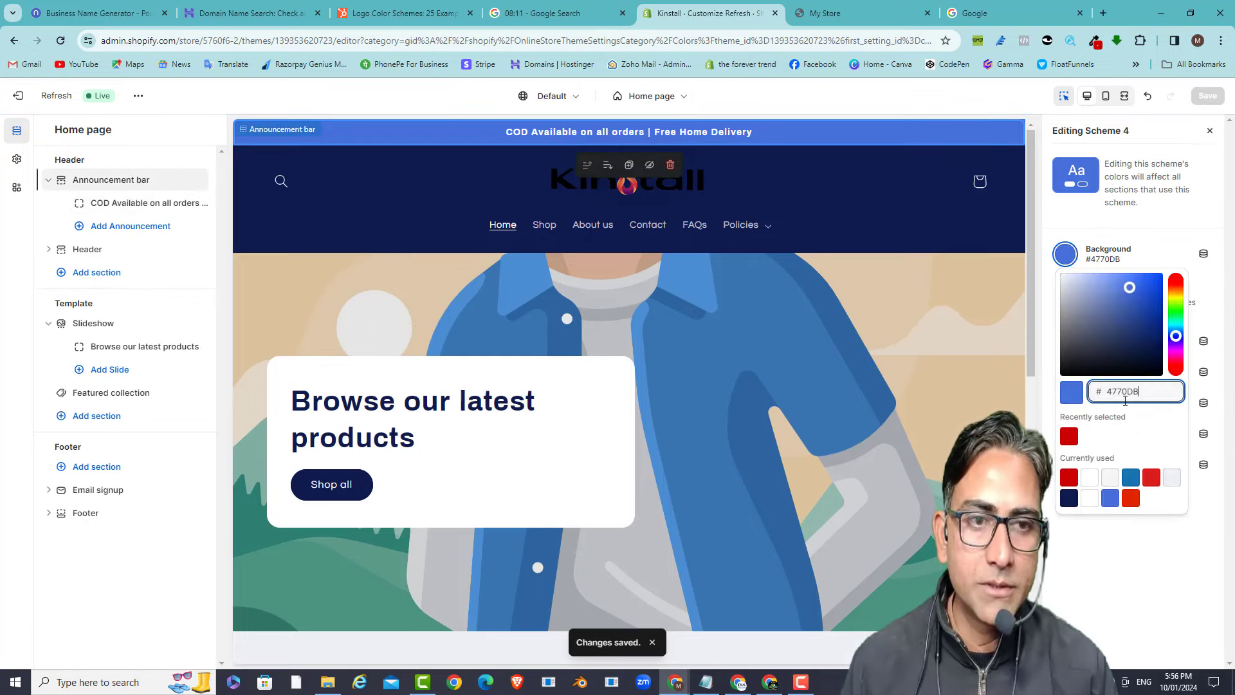
{"action": "left_click", "coordinate": [1070, 437]}
{"action": "left_click", "coordinate": [1144, 571]}
{"action": "left_click", "coordinate": [1208, 96]}
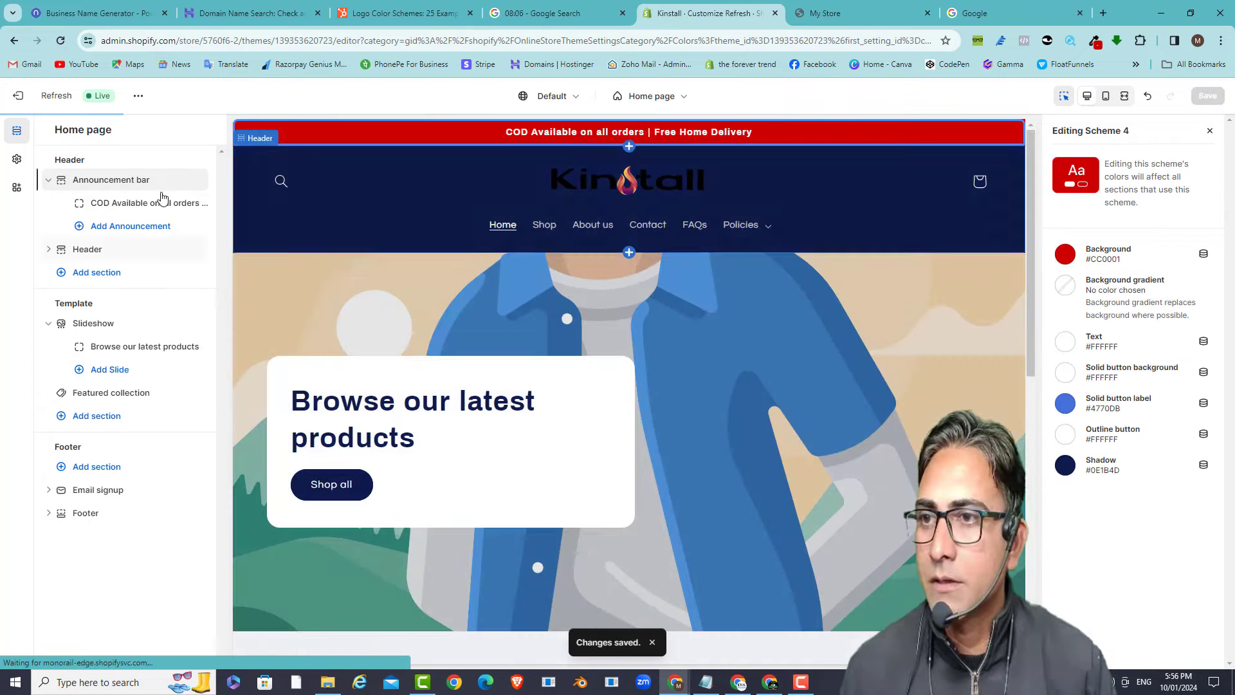
- Set the background of the header's color scheme, Scheme 3, to white (#FFFFFF)
{"action": "left_click", "coordinate": [90, 250]}
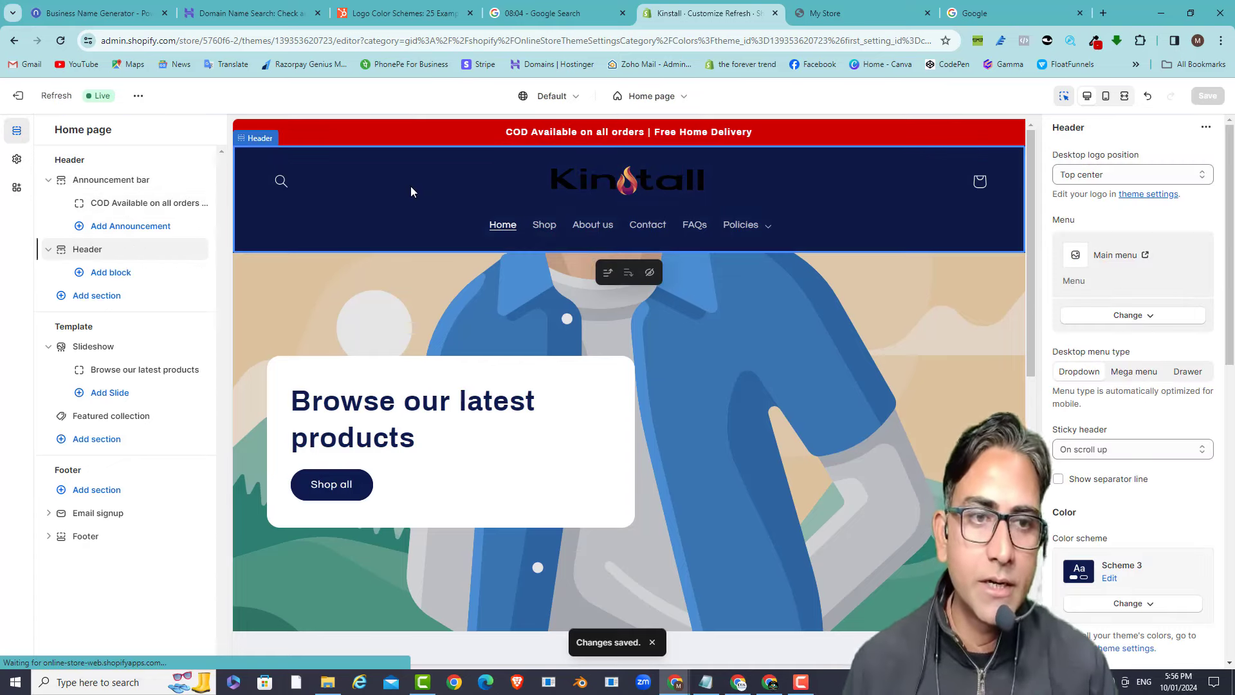
{"action": "left_click", "coordinate": [1112, 578]}
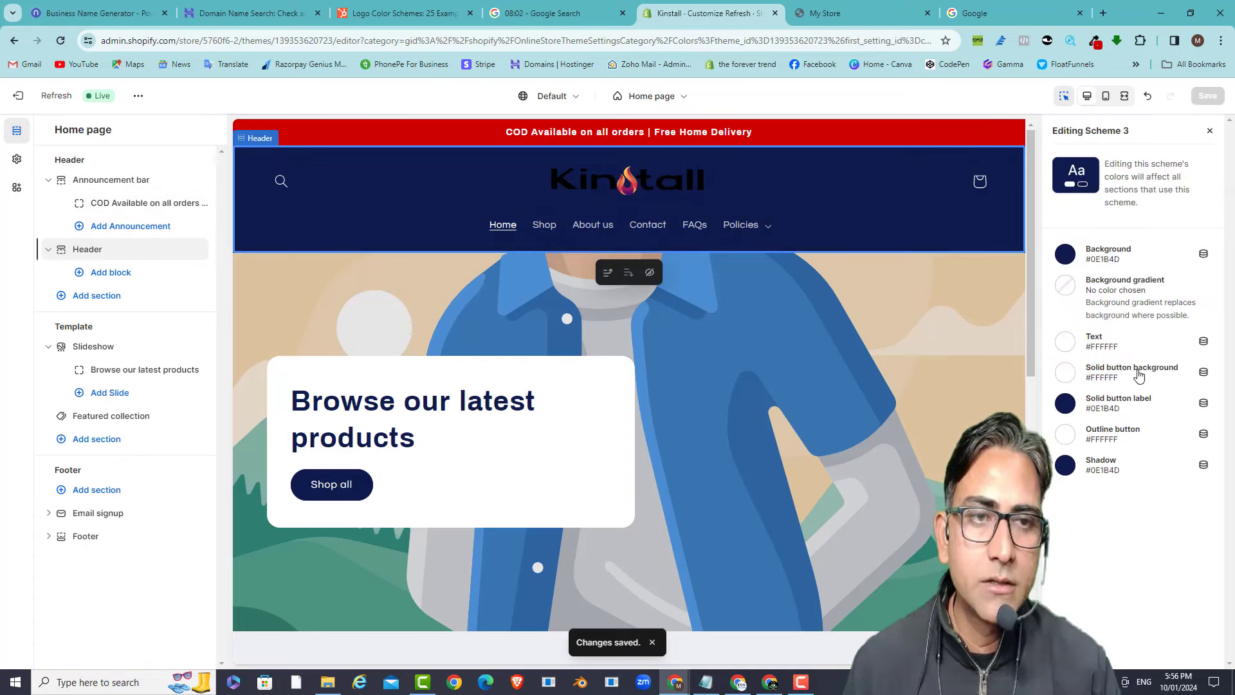
{"action": "left_click", "coordinate": [1065, 256]}
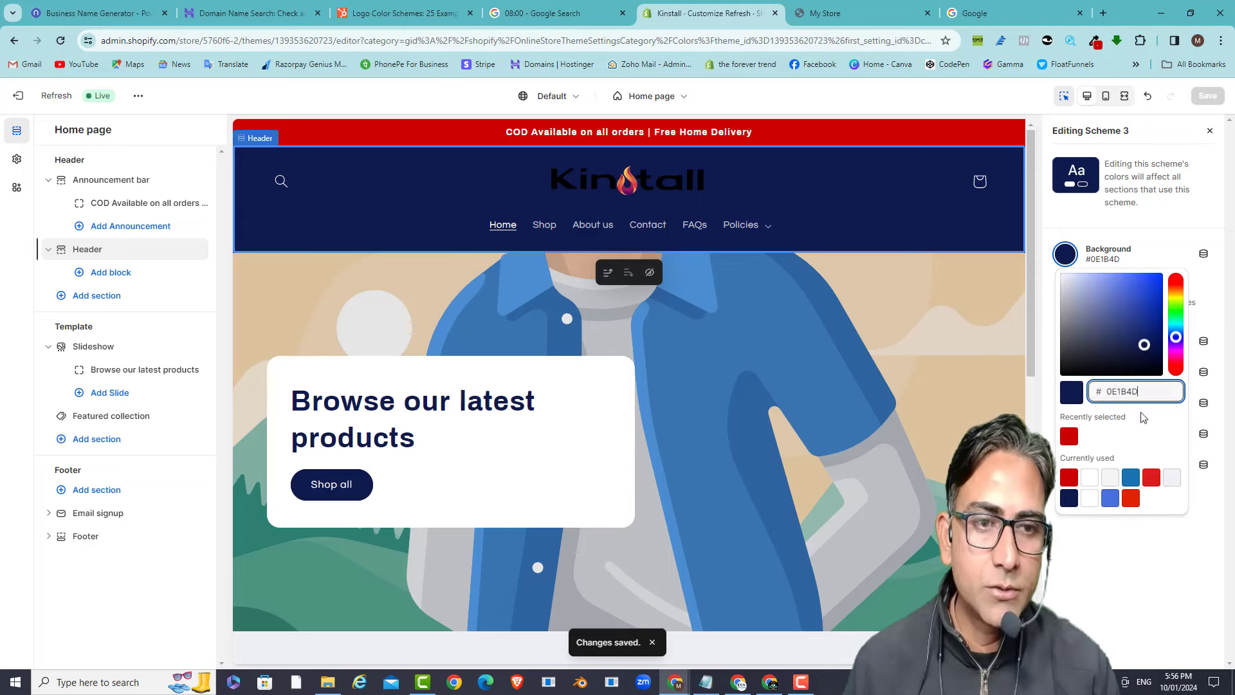
{"action": "left_click", "coordinate": [1146, 347]}
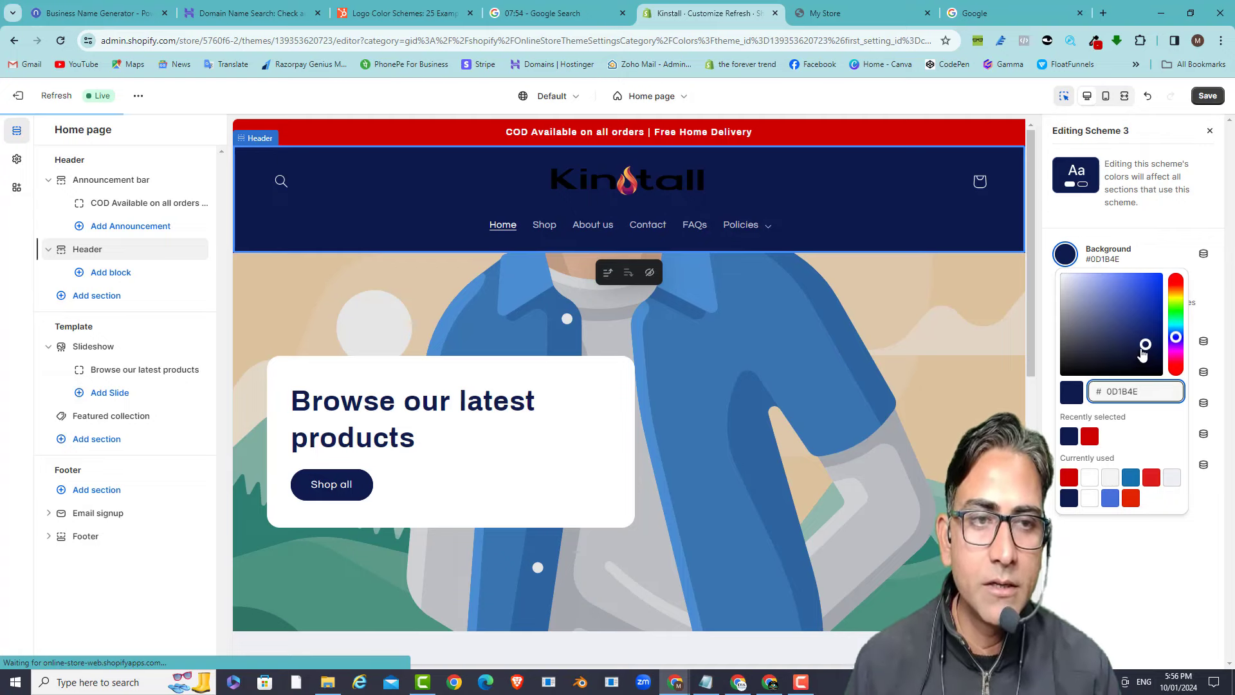
{"action": "left_click_drag", "start_coordinate": [1146, 346], "coordinate": [1062, 274]}
{"action": "left_click", "coordinate": [1213, 201]}
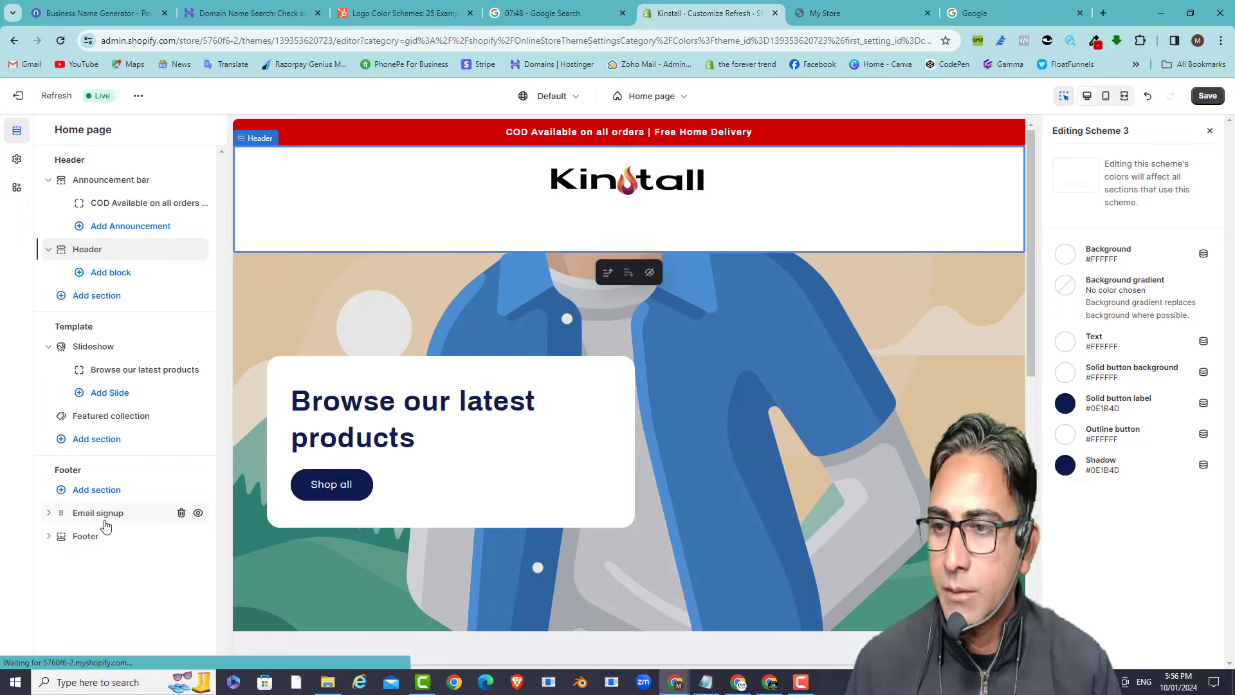
- Add a Brand information block to the footer and open the theme's brand information settings for editing
{"action": "left_click", "coordinate": [85, 538]}
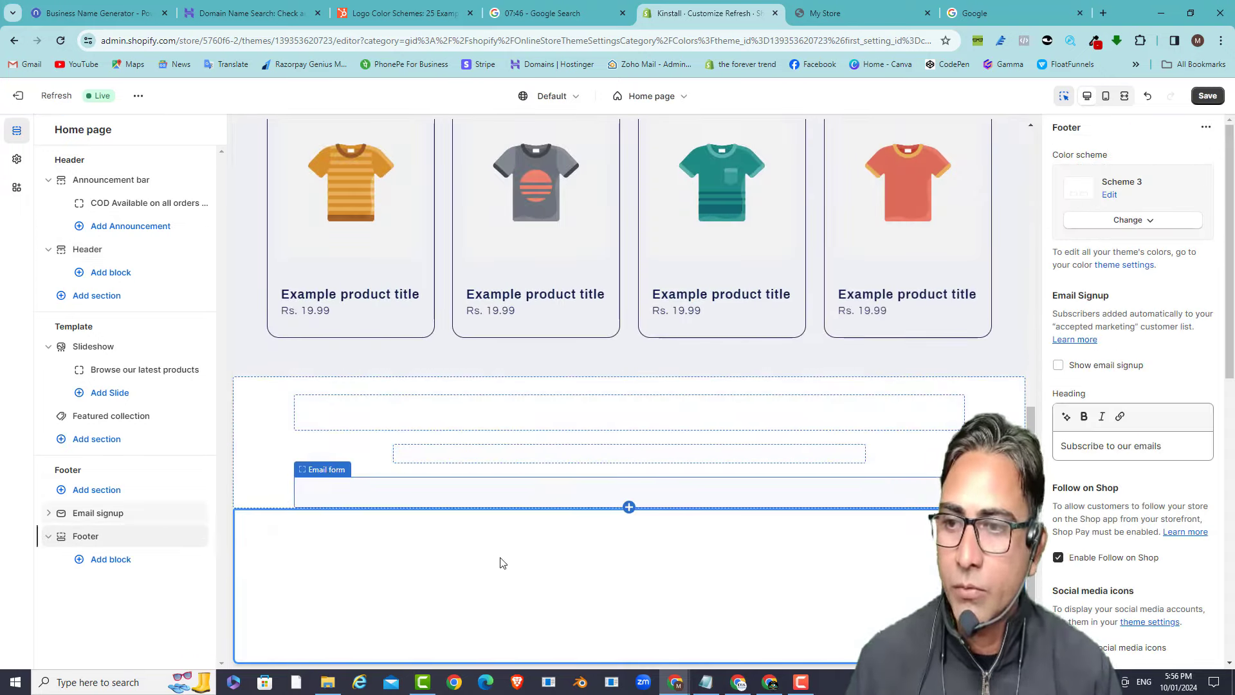
{"action": "left_click", "coordinate": [101, 560]}
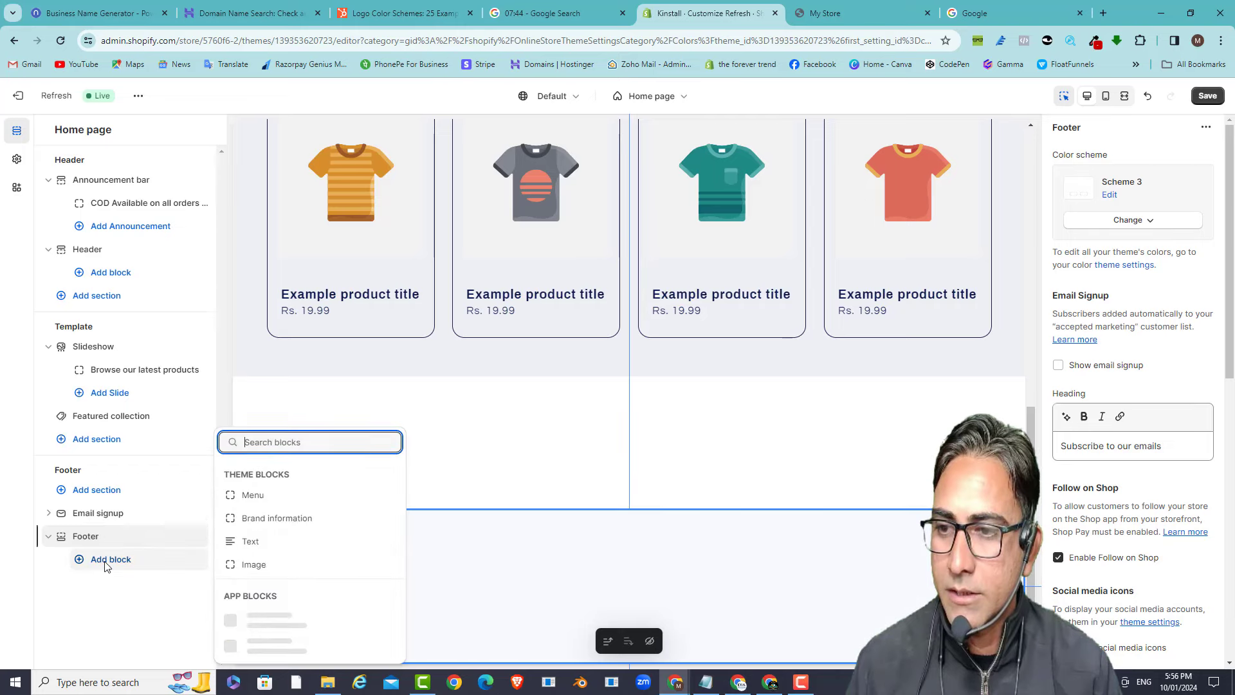
{"action": "left_click", "coordinate": [273, 519]}
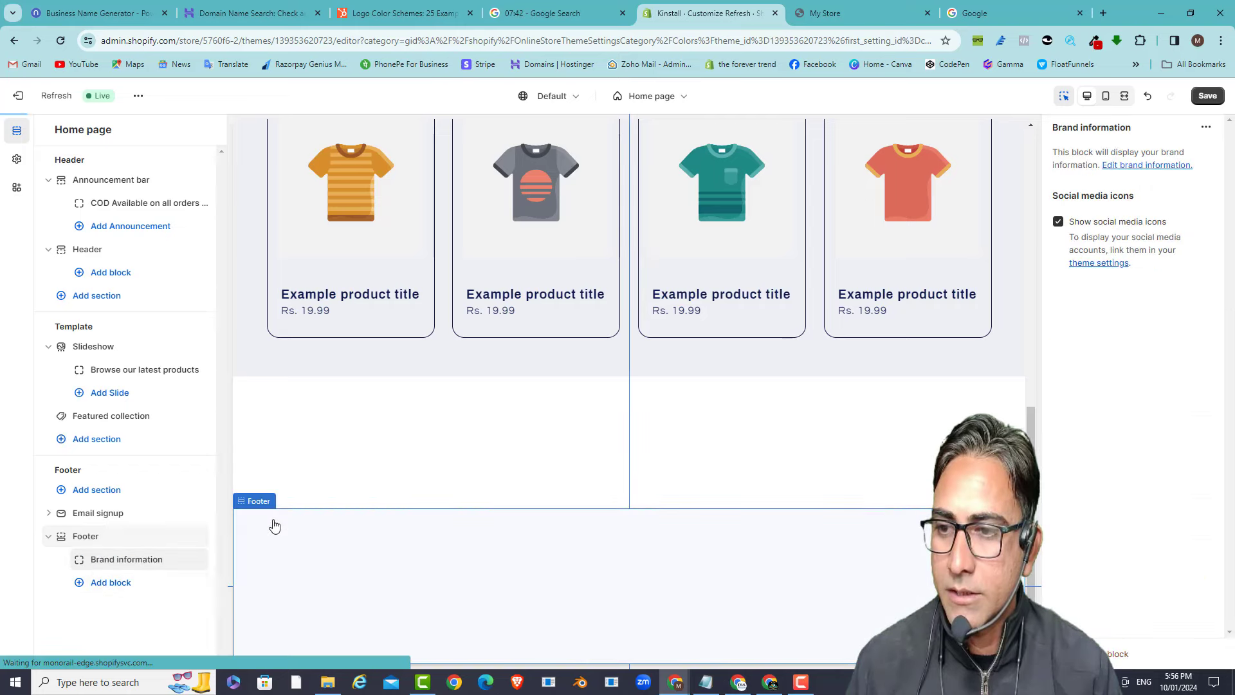
{"action": "left_click", "coordinate": [1144, 166]}
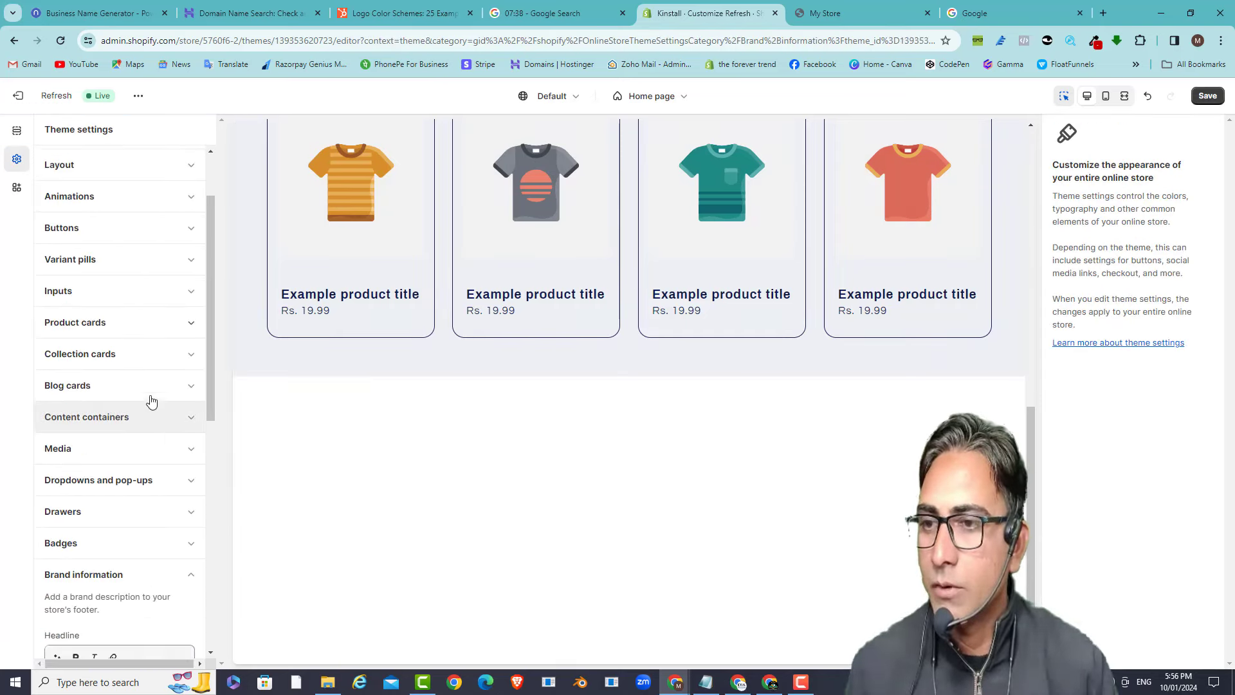
- Copy the Brand Information text from the store checklist spreadsheet into the theme's brand information description
{"action": "left_click", "coordinate": [97, 420]}
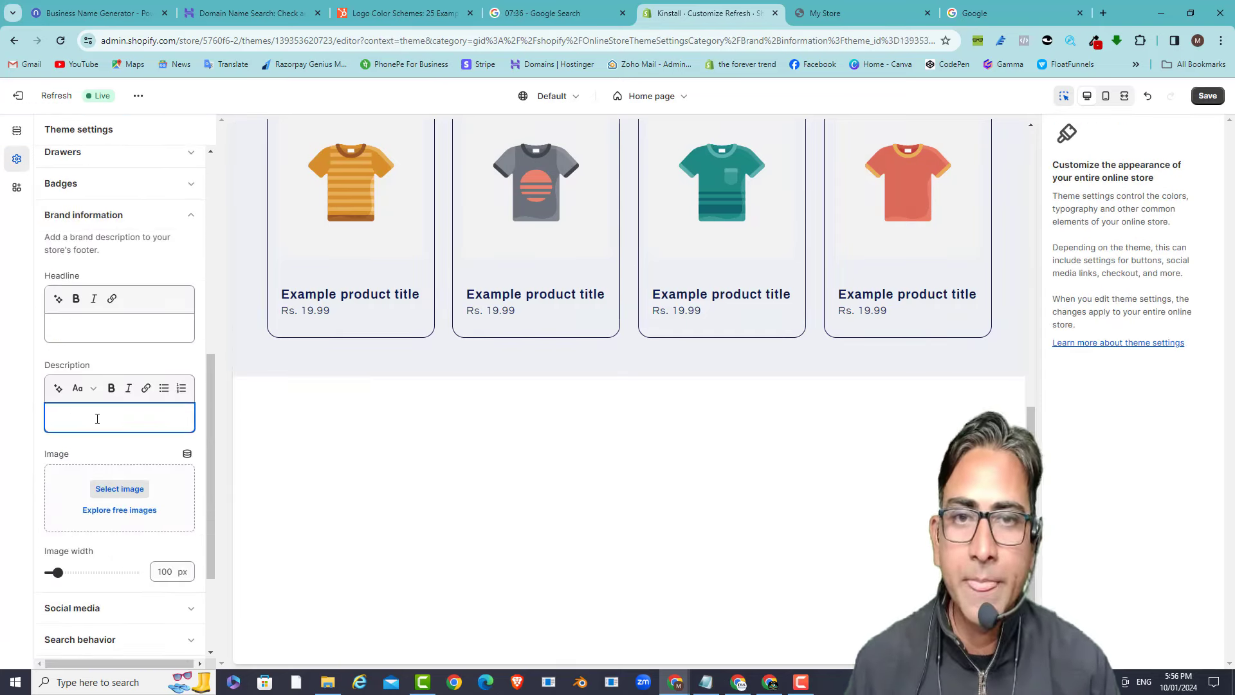
{"action": "key", "text": "alt+Tab"}
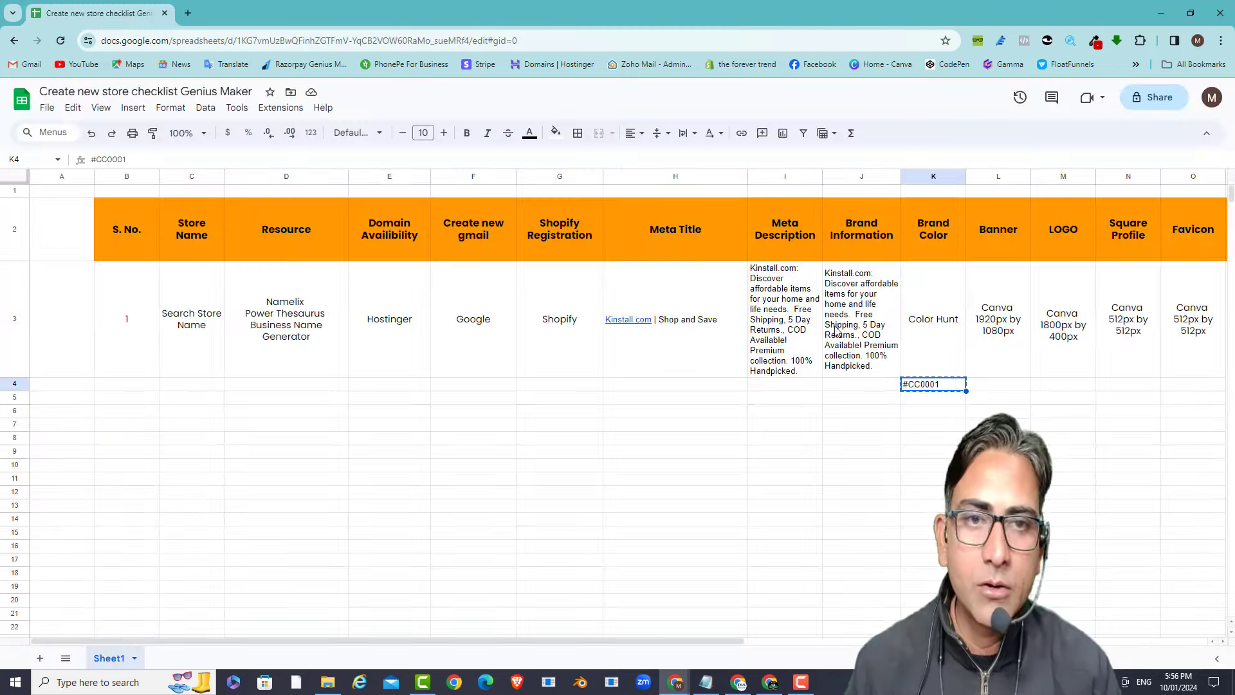
{"action": "left_click", "coordinate": [873, 323]}
{"action": "double_click", "coordinate": [873, 323]}
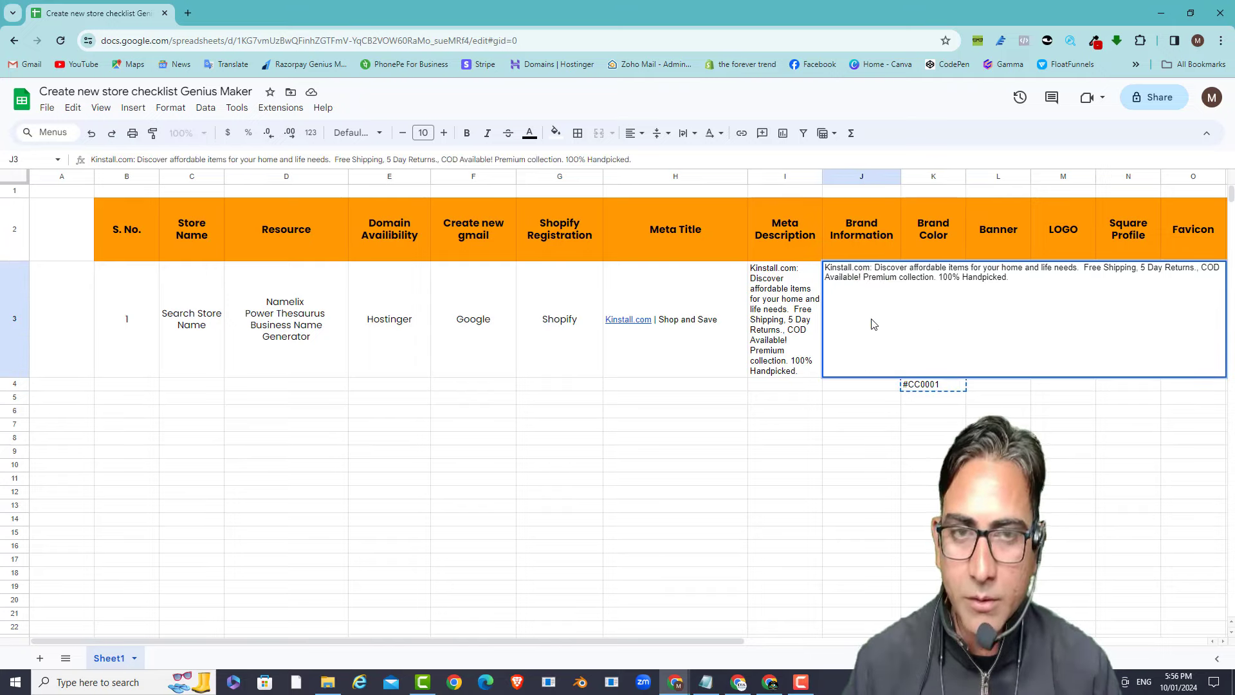
{"action": "key", "text": "ctrl+a"}
{"action": "key", "text": "alt+Tab"}
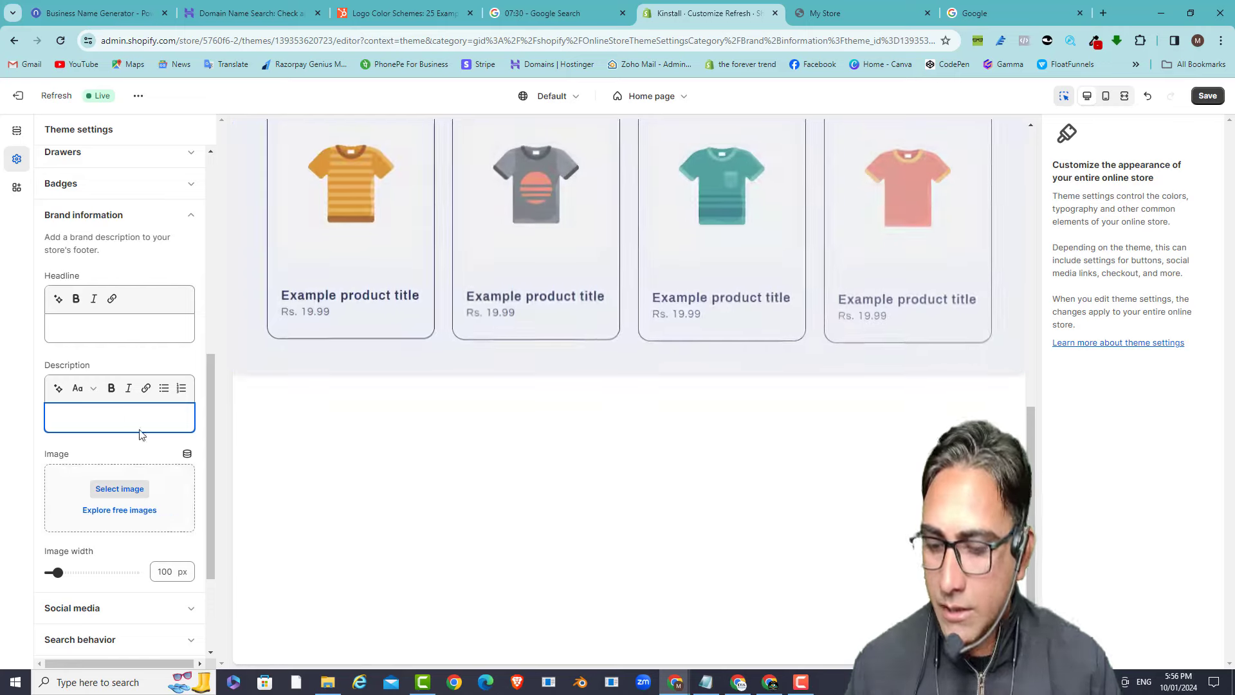
{"action": "key", "text": "ctrl+v"}
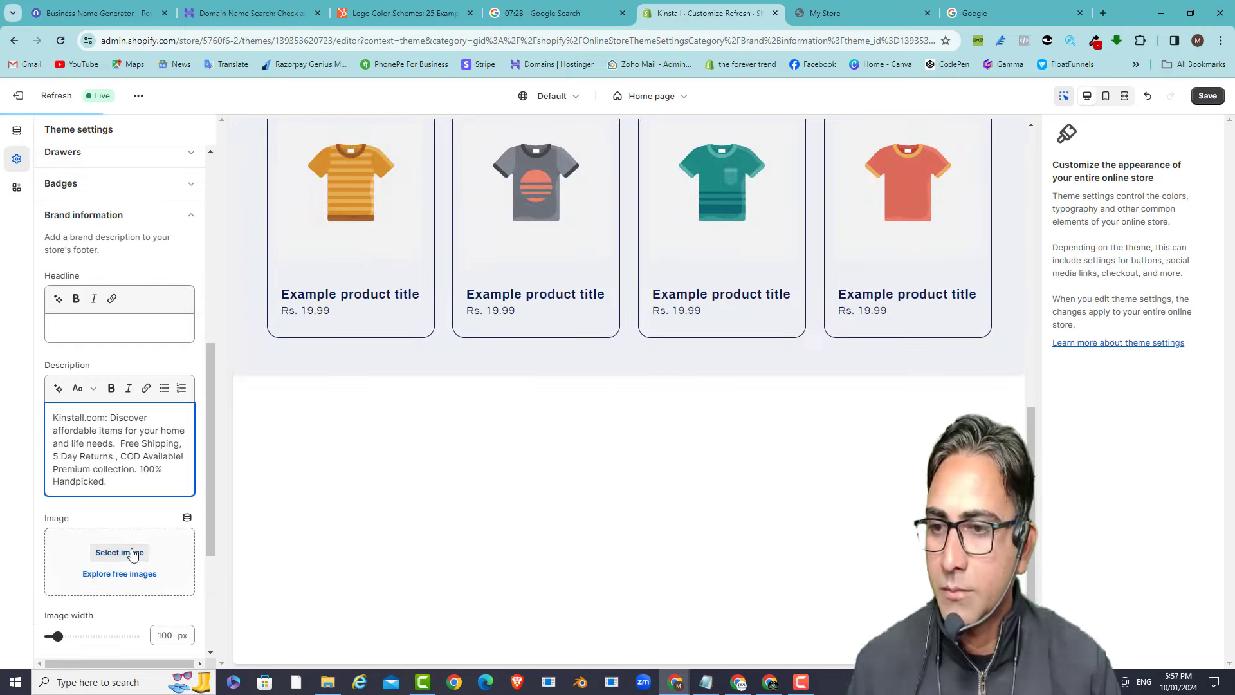
- Set LOGO_Kinstall from the store library as the brand information image and save the theme settings
{"action": "left_click", "coordinate": [132, 554]}
{"action": "left_click", "coordinate": [600, 339]}
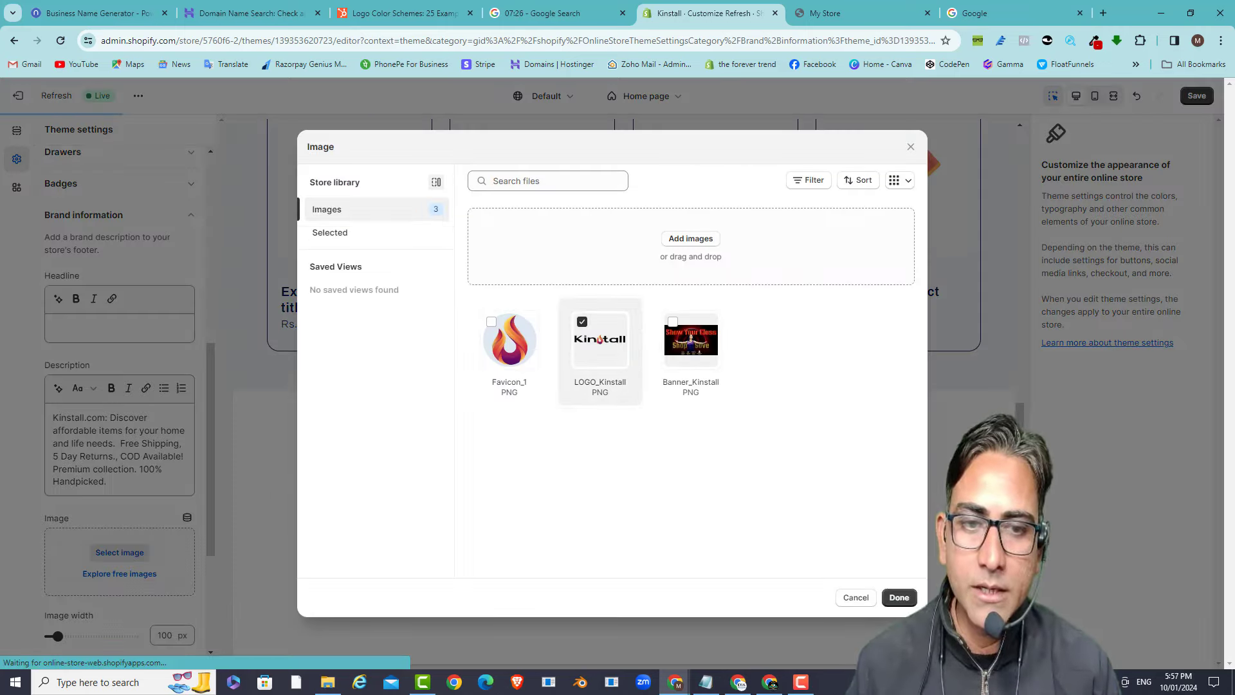
{"action": "left_click", "coordinate": [899, 597]}
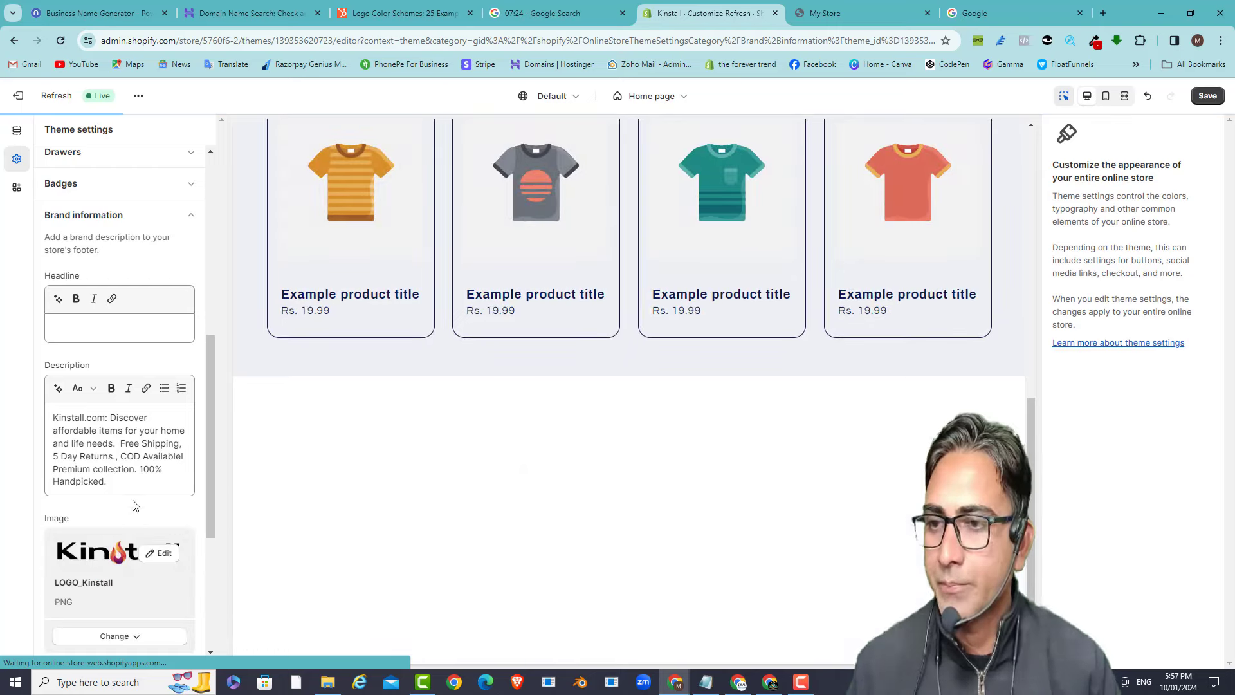
{"action": "scroll", "coordinate": [135, 505], "scroll_direction": "down", "scroll_amount": 4}
{"action": "scroll", "coordinate": [133, 497], "scroll_direction": "up", "scroll_amount": 11}
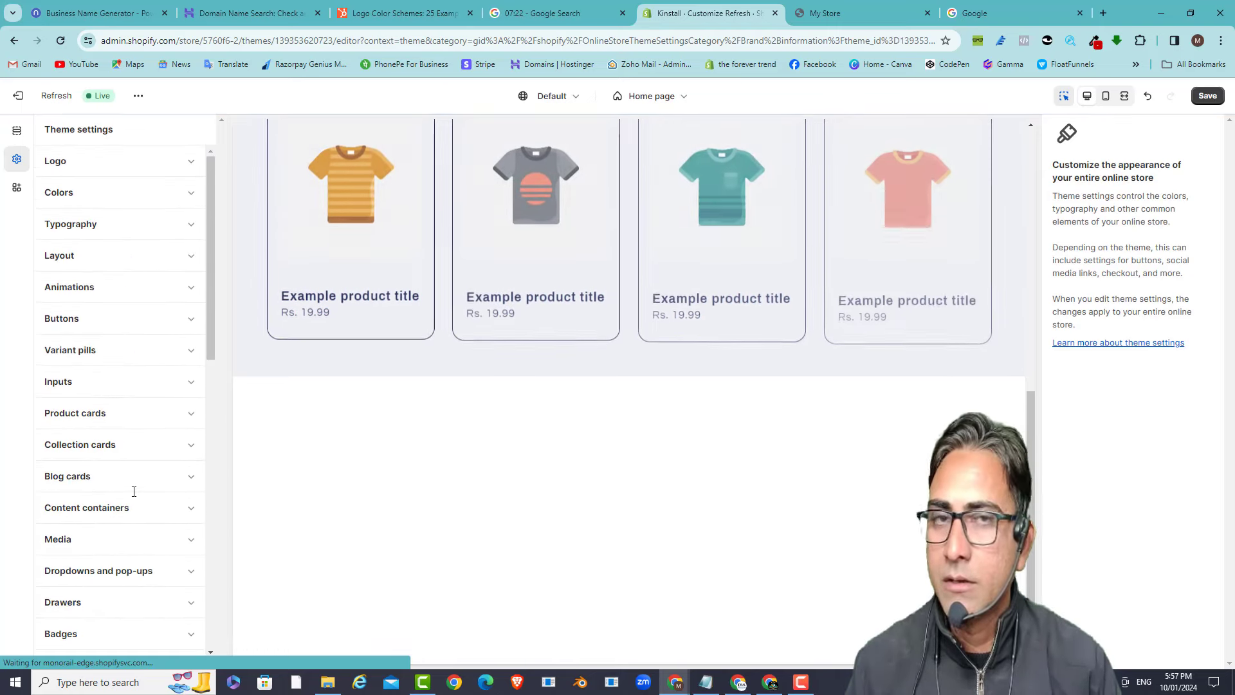
{"action": "left_click", "coordinate": [1207, 95]}
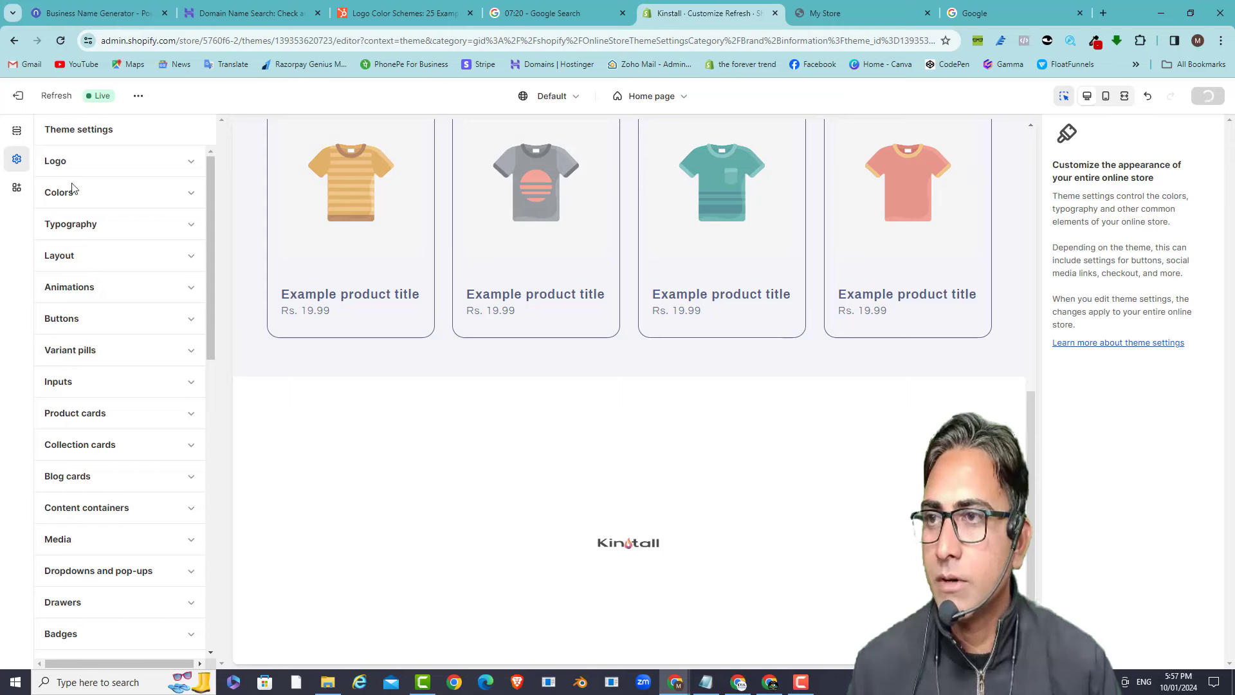
- Set the background of the footer's color scheme, Scheme 3, to #A35354, save, and close the scheme editor
{"action": "left_click", "coordinate": [26, 129]}
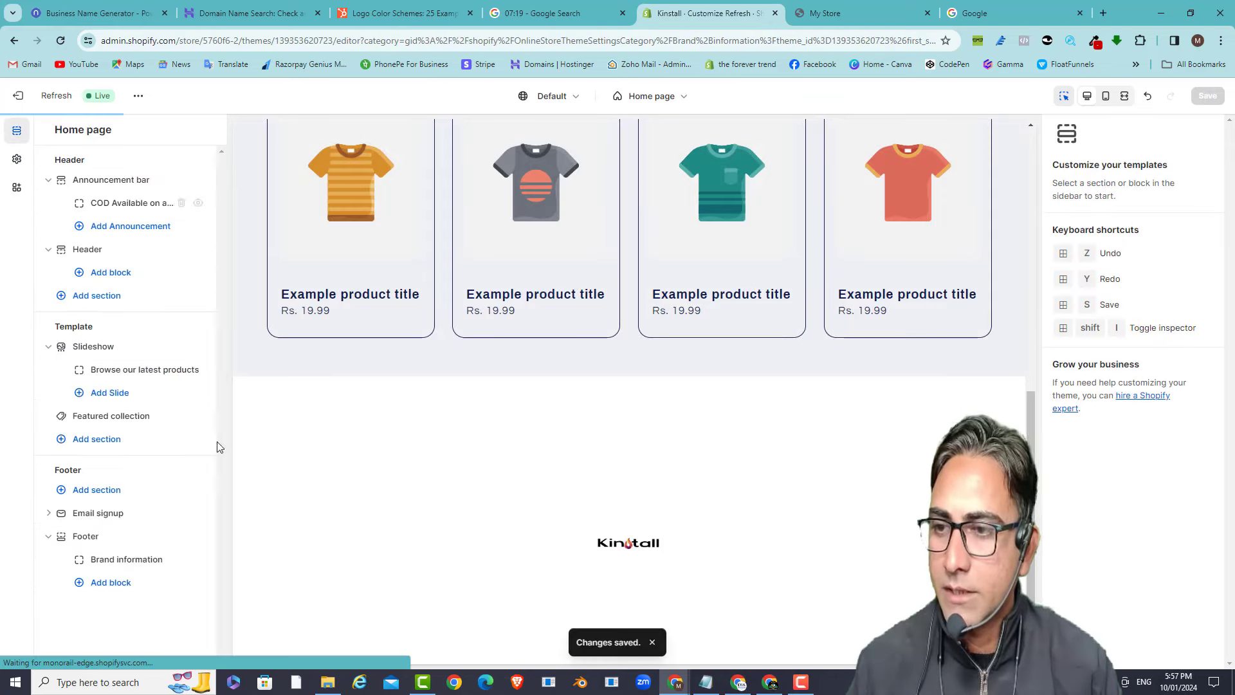
{"action": "left_click", "coordinate": [102, 538]}
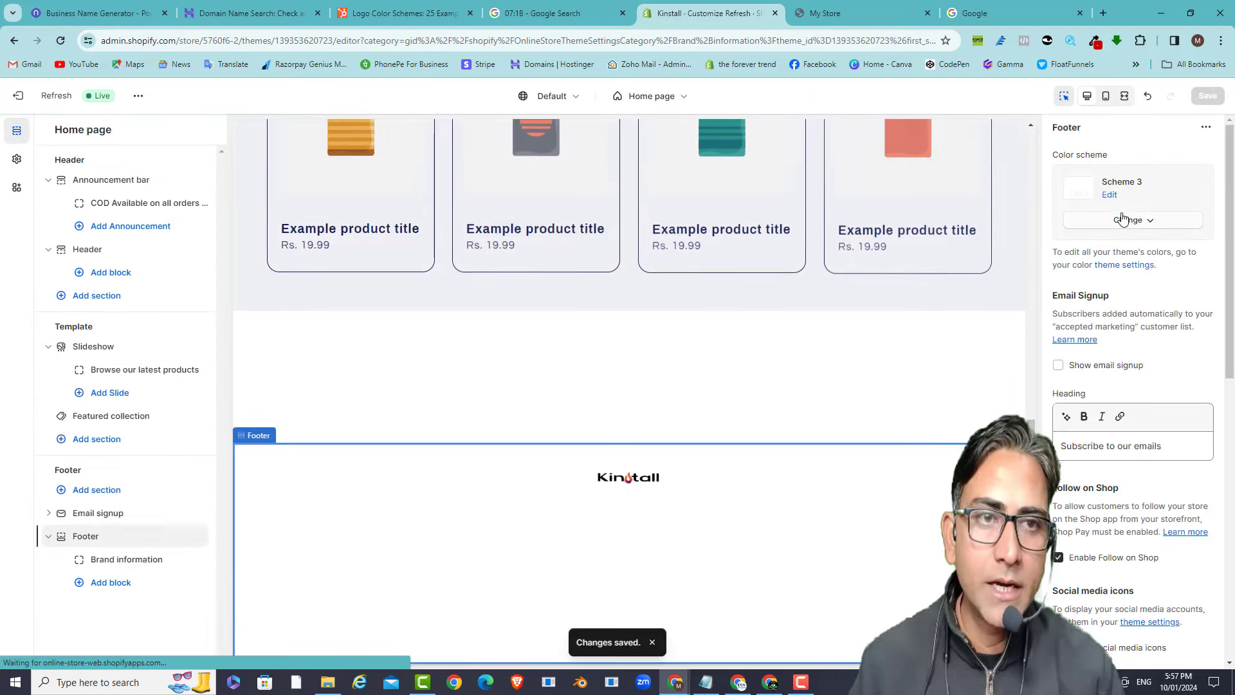
{"action": "left_click", "coordinate": [1111, 195]}
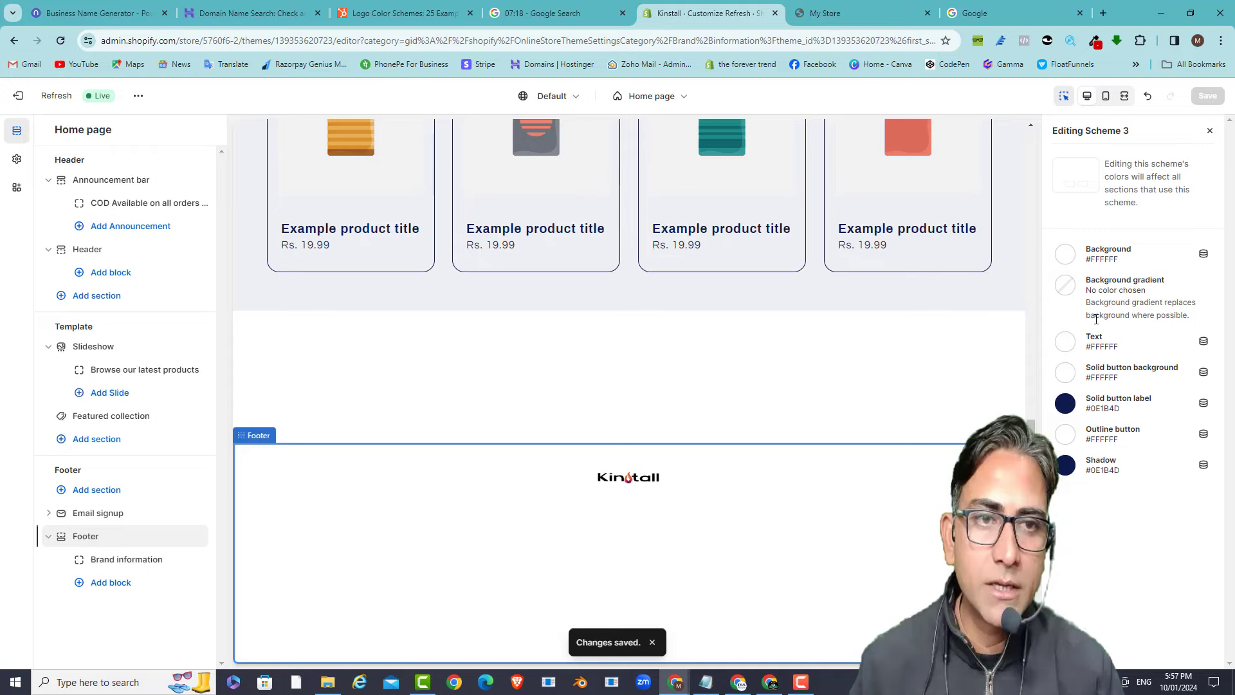
{"action": "left_click", "coordinate": [1064, 256]}
{"action": "left_click", "coordinate": [1110, 437]}
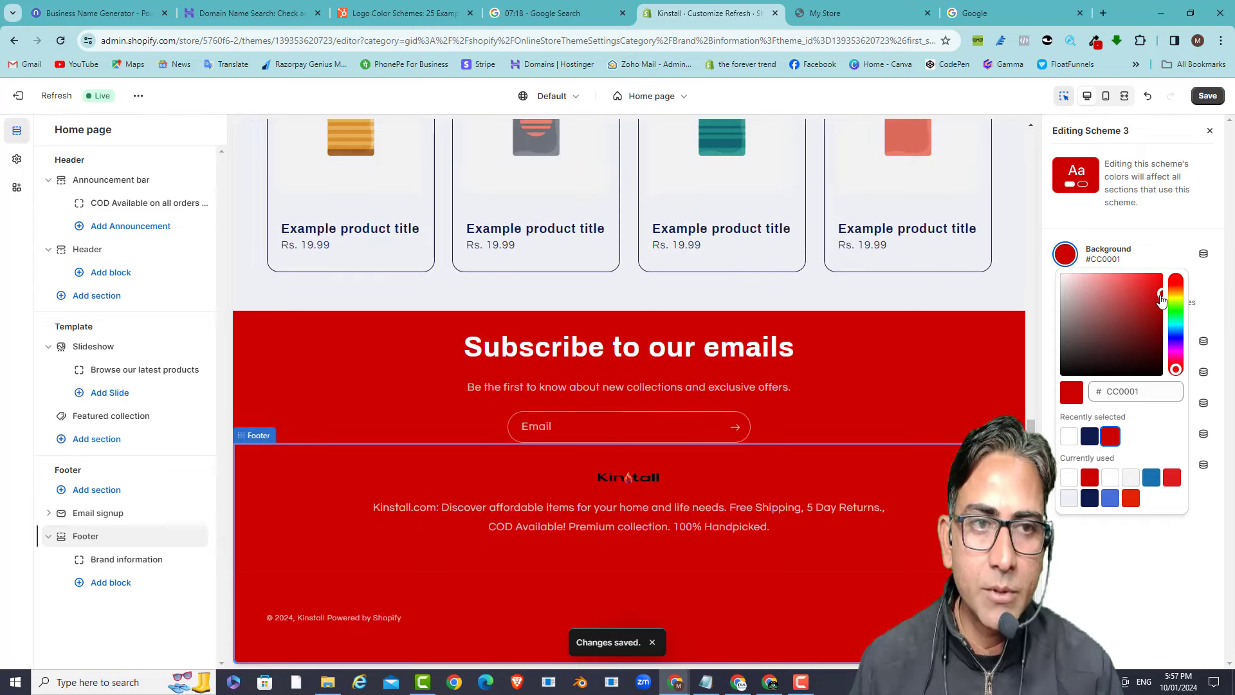
{"action": "left_click", "coordinate": [1138, 305]}
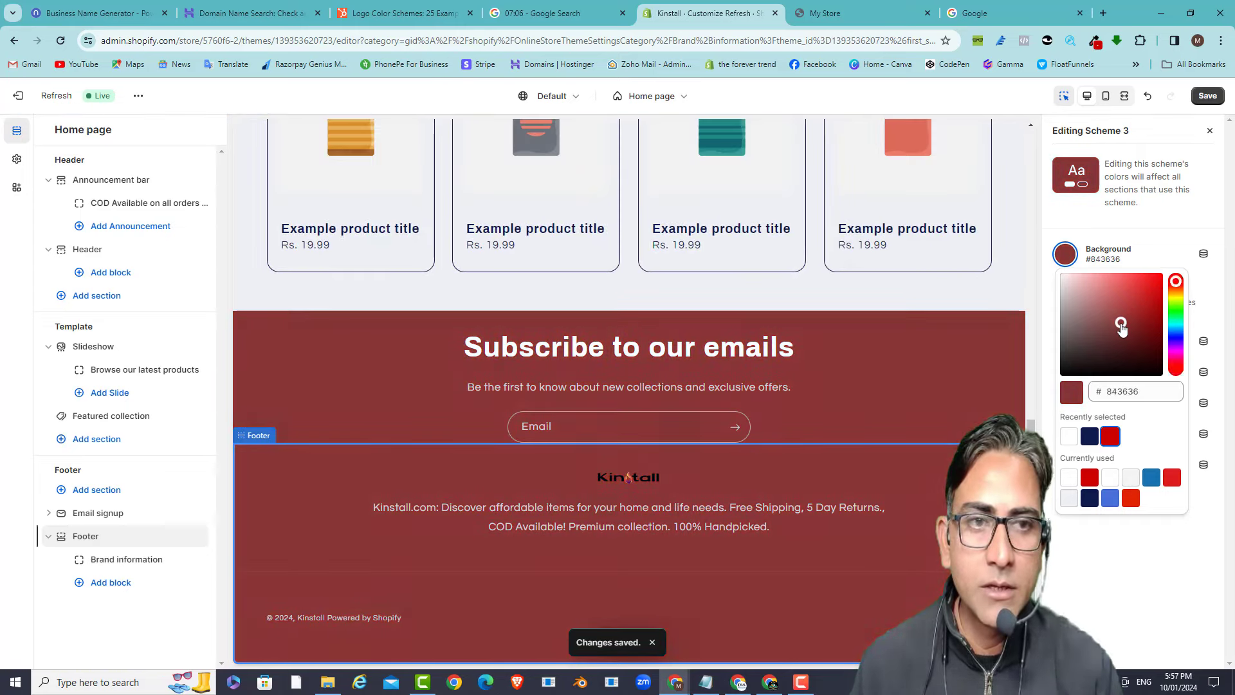
{"action": "left_click_drag", "start_coordinate": [1120, 330], "coordinate": [1111, 312]}
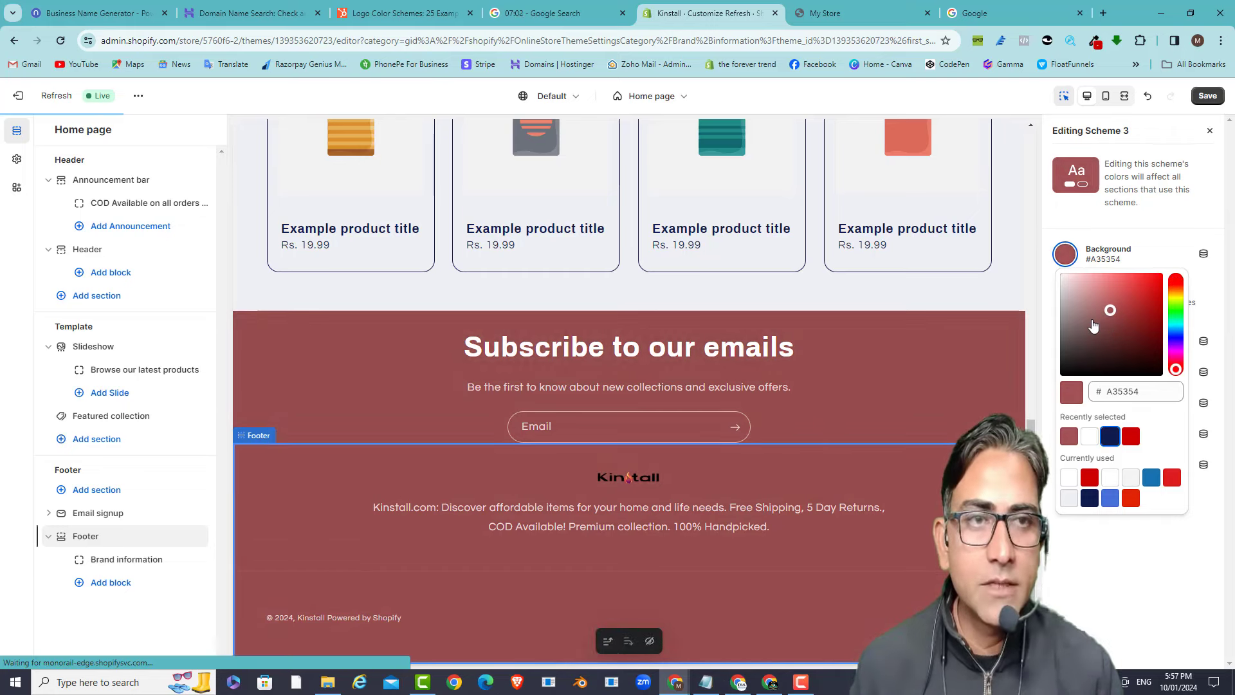
{"action": "left_click", "coordinate": [1208, 96]}
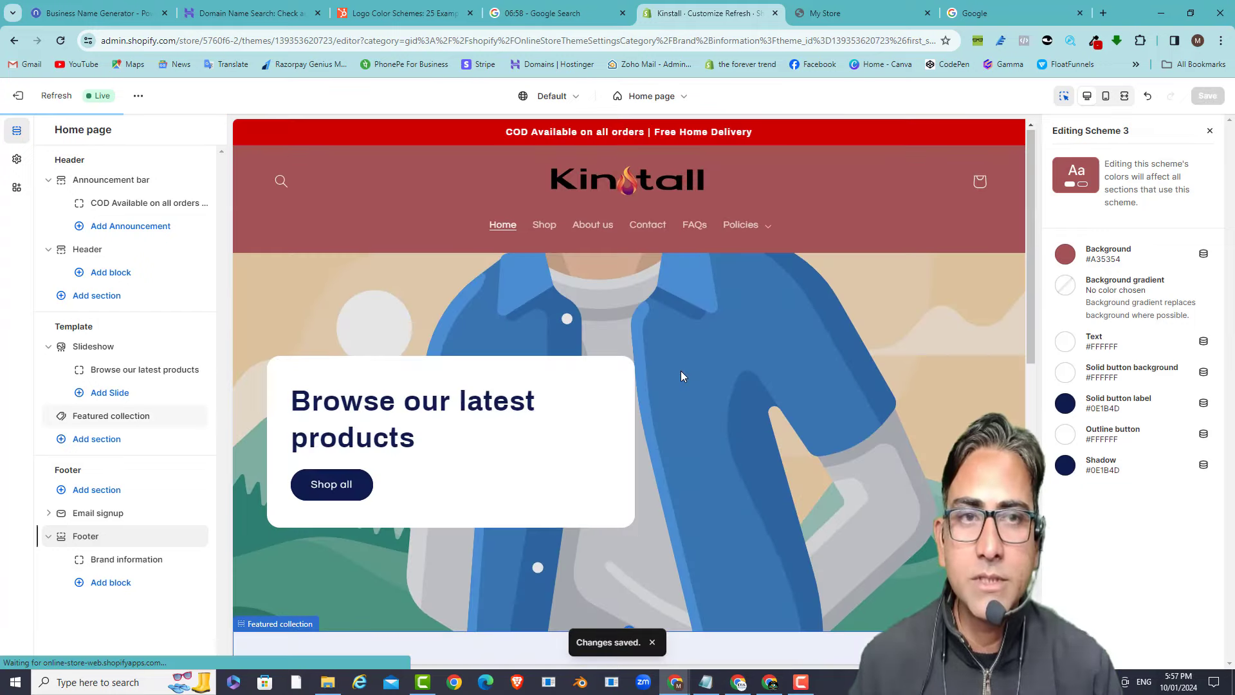
{"action": "scroll", "coordinate": [681, 376], "scroll_direction": "down", "scroll_amount": 5}
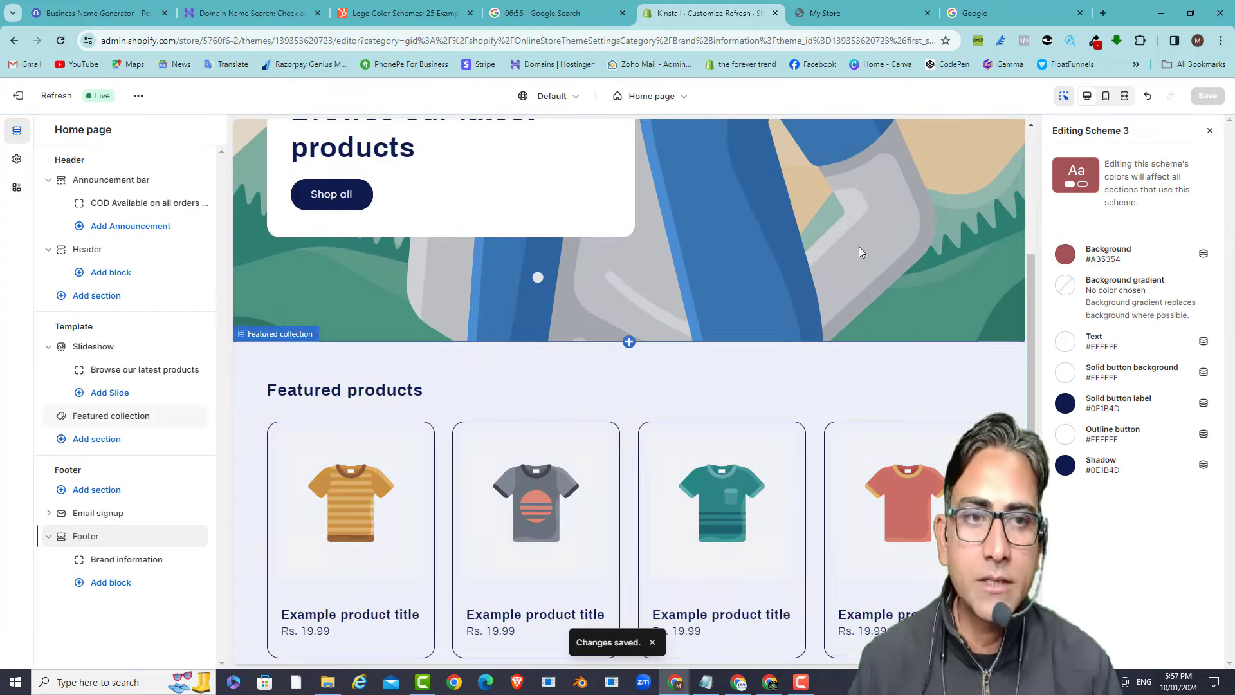
{"action": "scroll", "coordinate": [1002, 274], "scroll_direction": "up", "scroll_amount": 5}
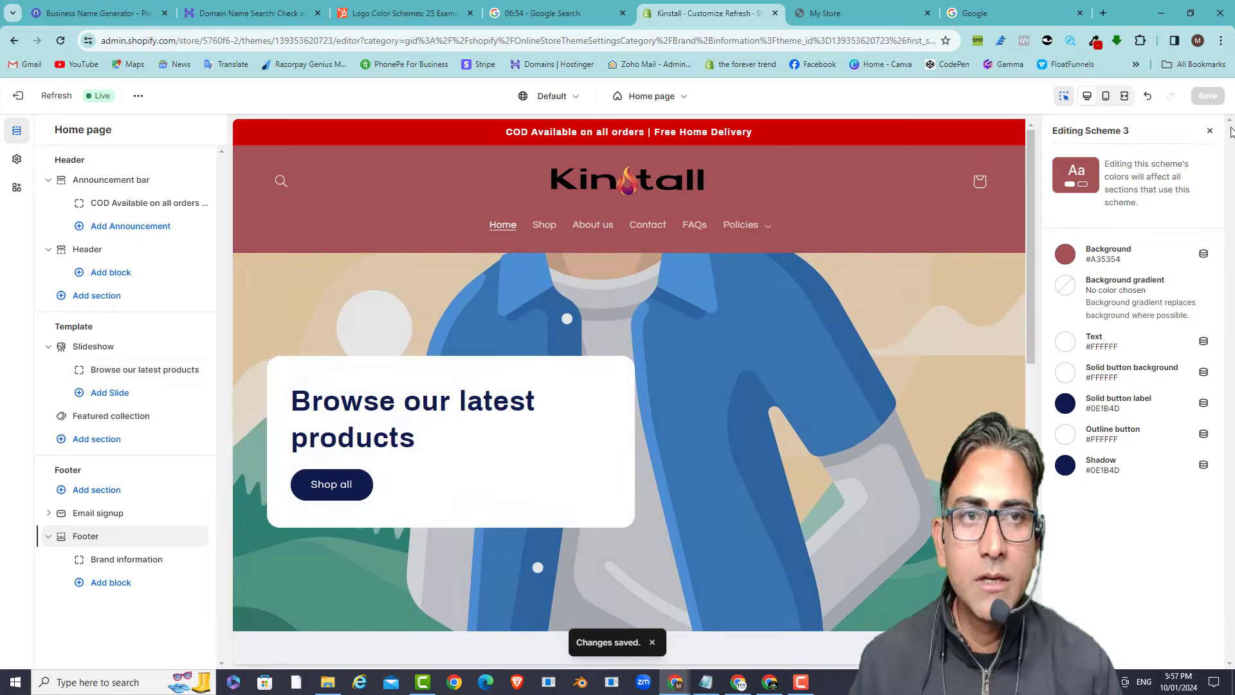
{"action": "key", "text": "Escape"}
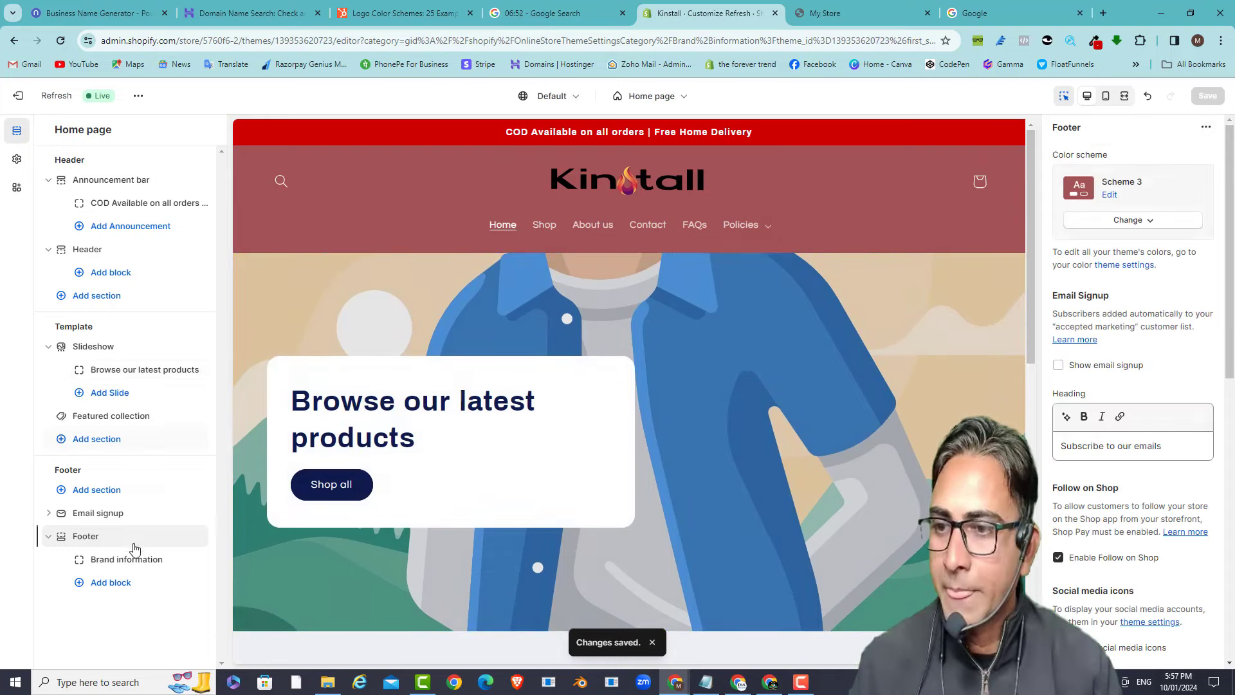
- Add a Menu block and a Text block to the footer, giving the Text block the heading "Got Questions?"
{"action": "left_click", "coordinate": [124, 583]}
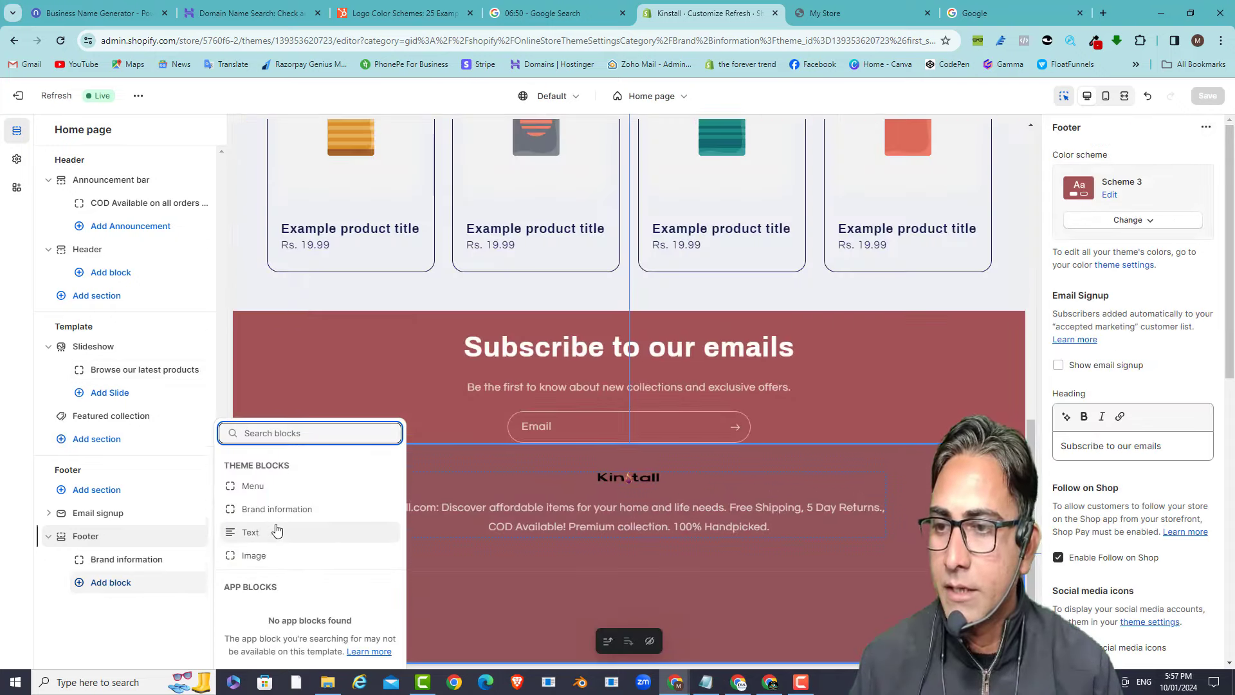
{"action": "left_click", "coordinate": [275, 483]}
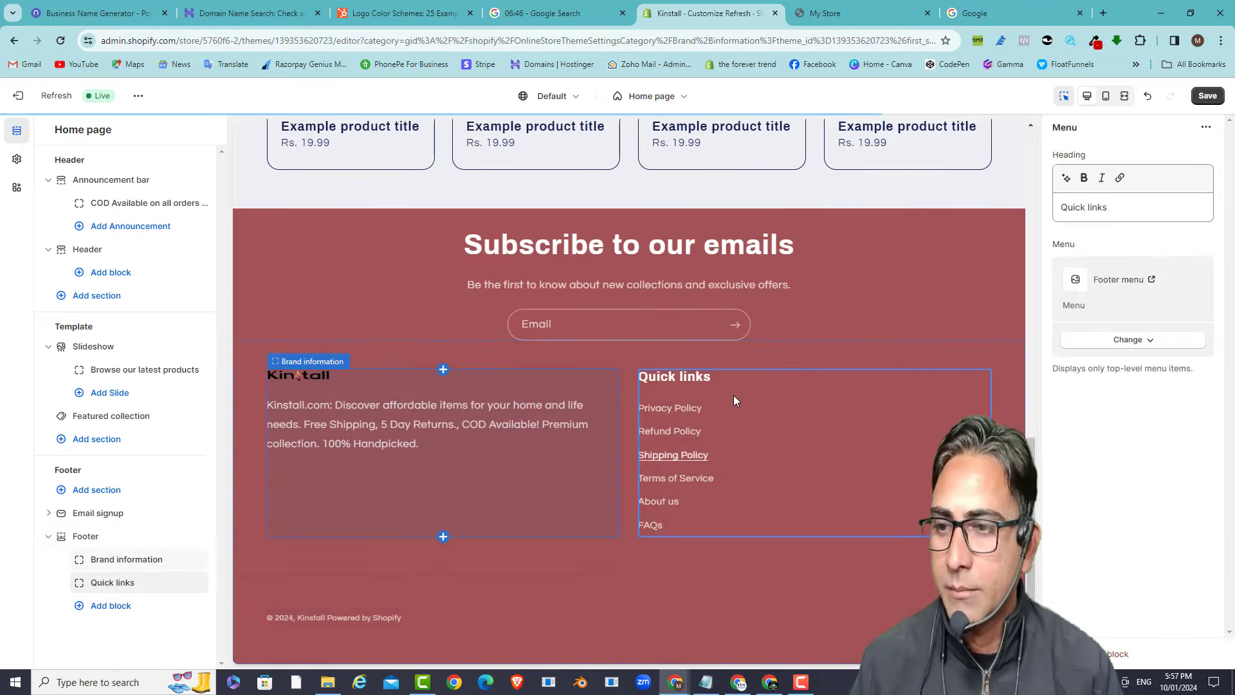
{"action": "left_click", "coordinate": [121, 606]}
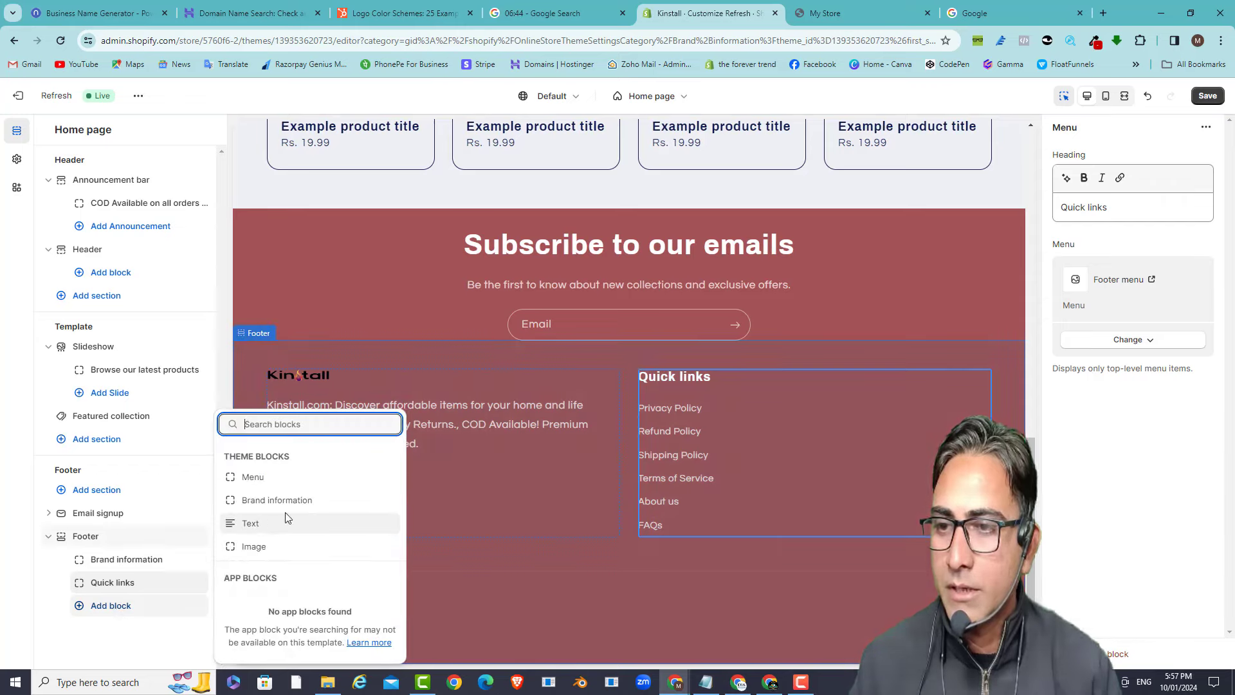
{"action": "left_click", "coordinate": [268, 527]}
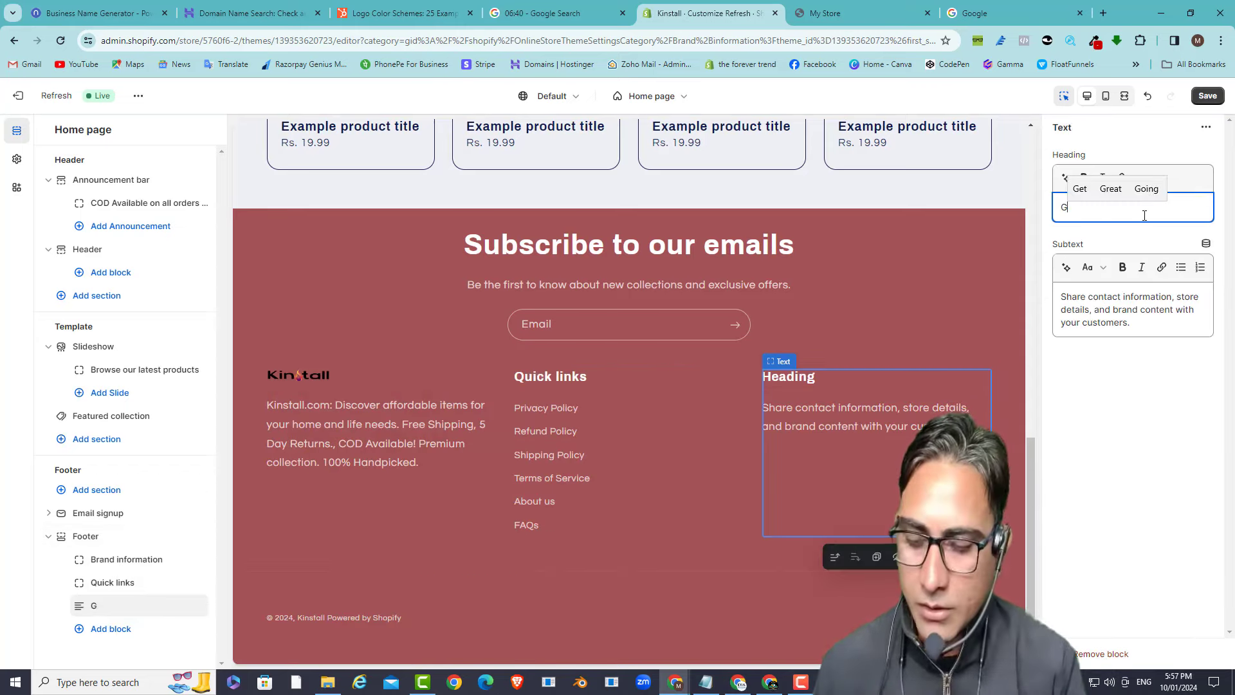
{"action": "type", "text": "Got Questions?"}
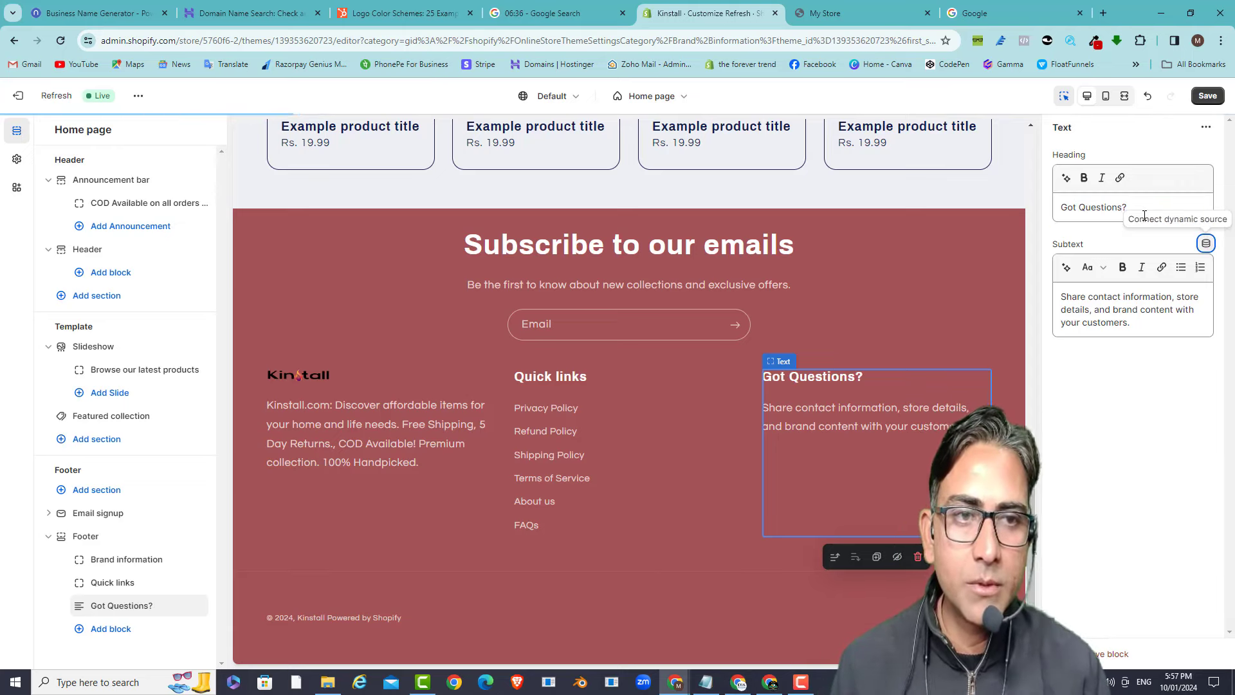
- Replace the "Got Questions?" block's subtext with the two lines "Email:" and "Whatsapp:" and save
{"action": "triple_click", "coordinate": [1113, 304]}
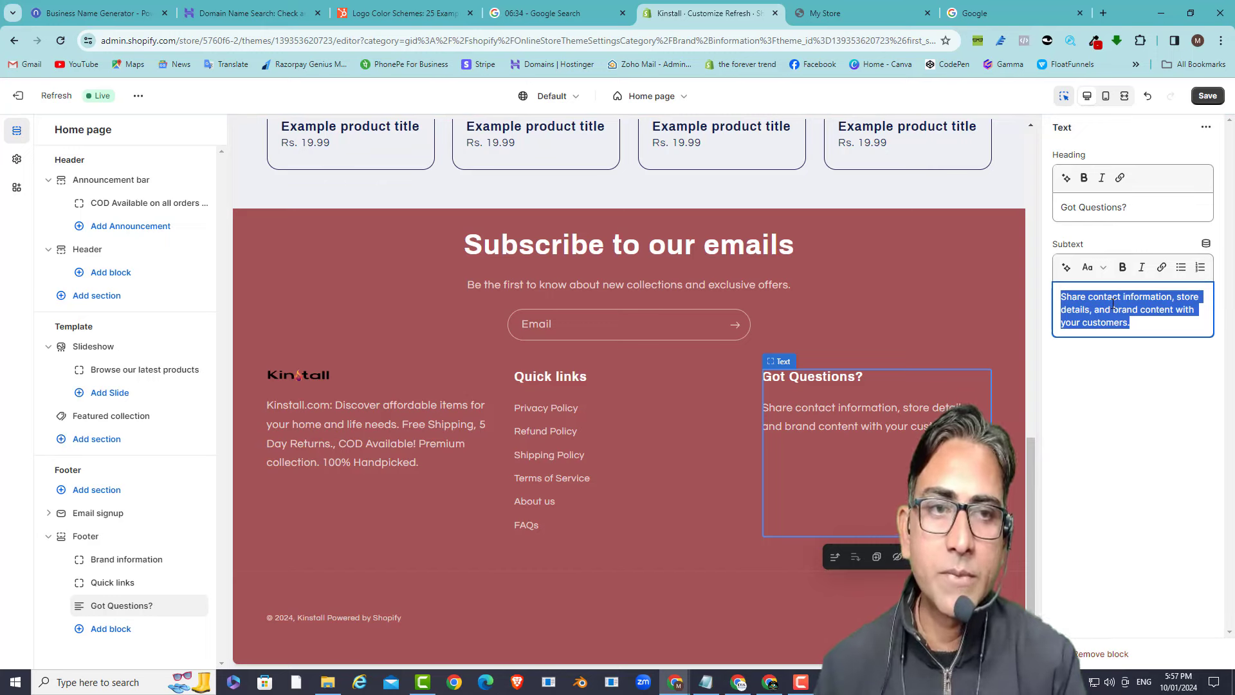
{"action": "type", "text": "Email"}
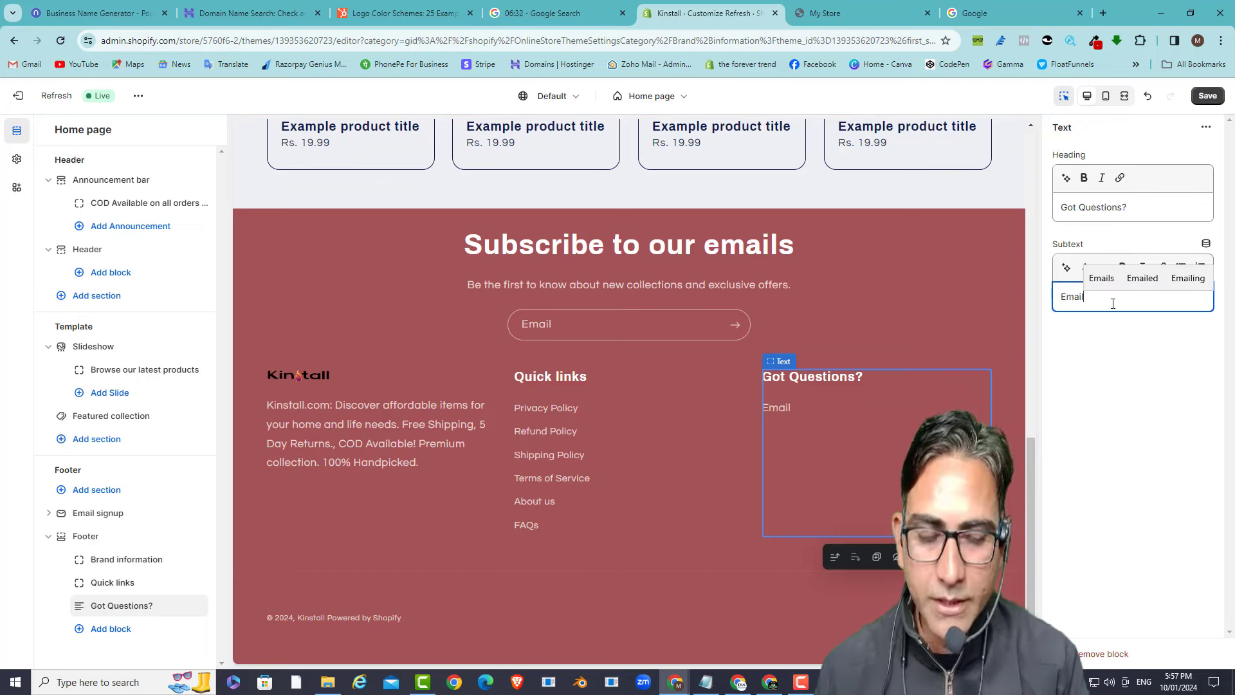
{"action": "type", "text": ":W"}
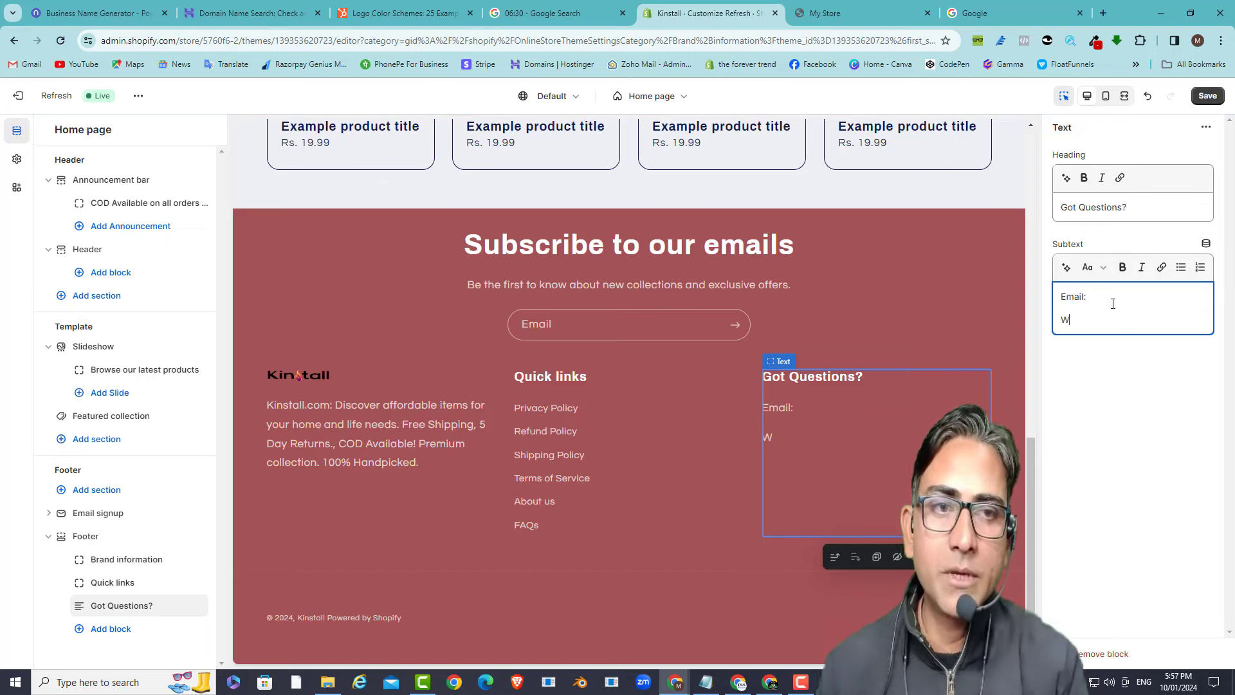
{"action": "type", "text": "hatyssapp:"}
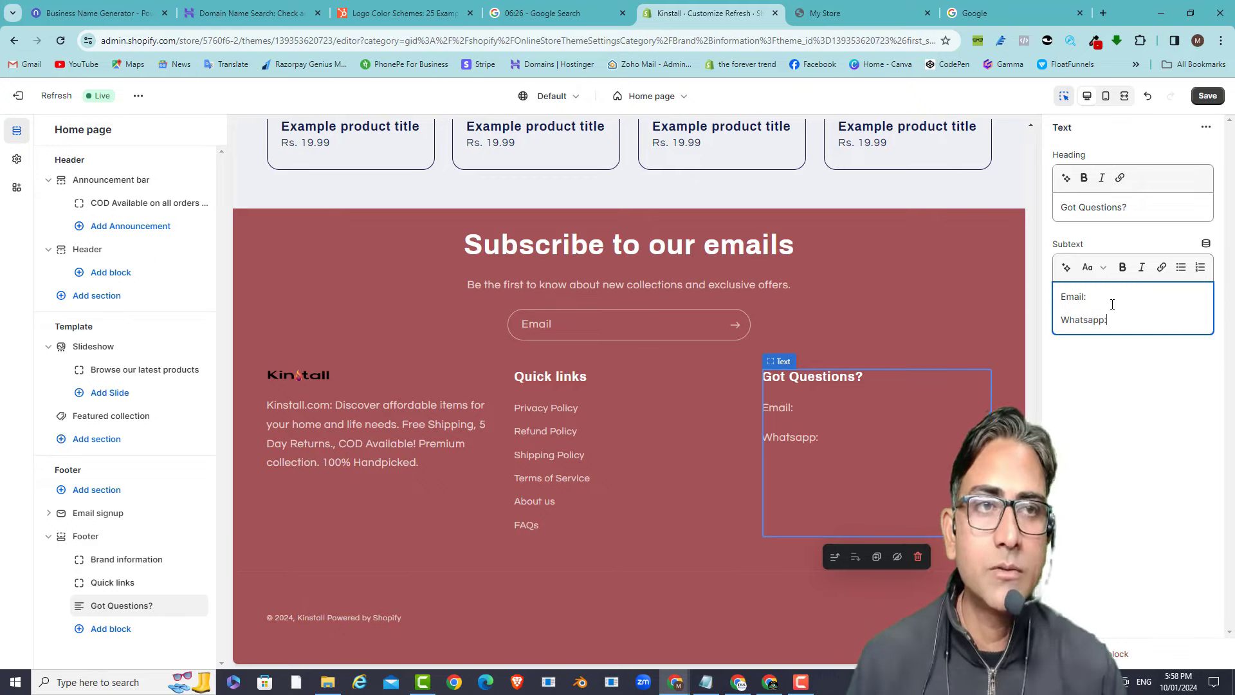
{"action": "left_click", "coordinate": [1208, 97]}
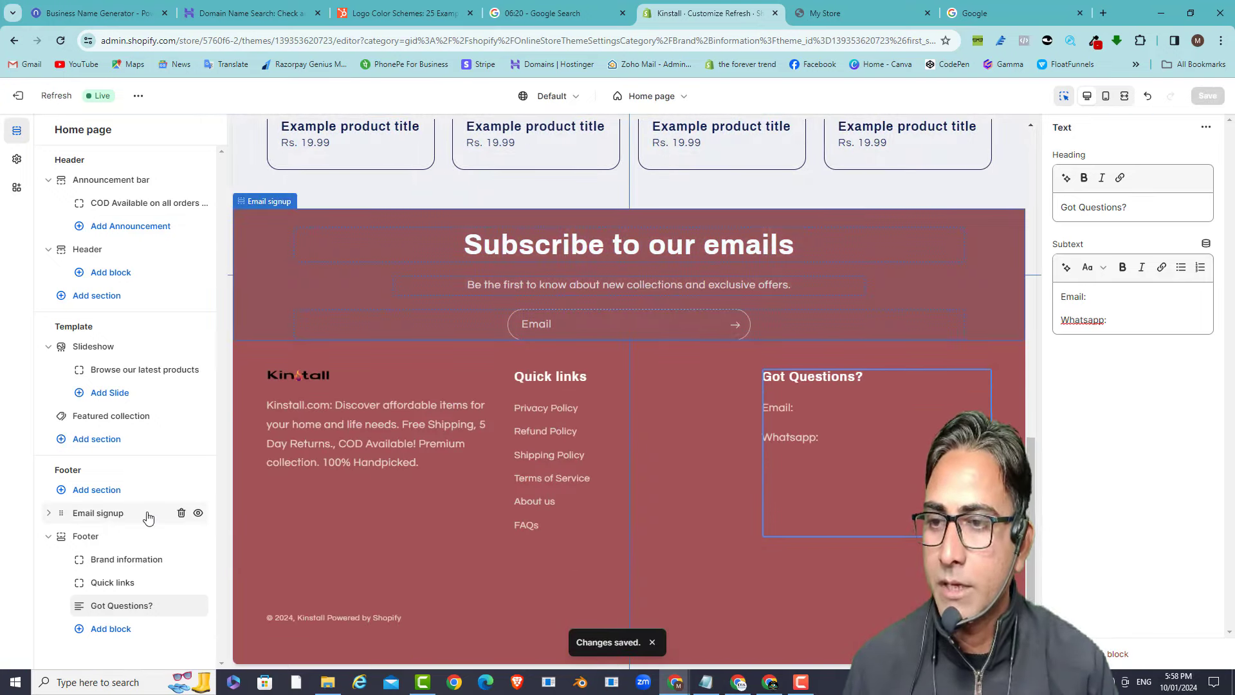
- Hide the Email signup section in the footer group and save the home page
{"action": "left_click", "coordinate": [198, 515]}
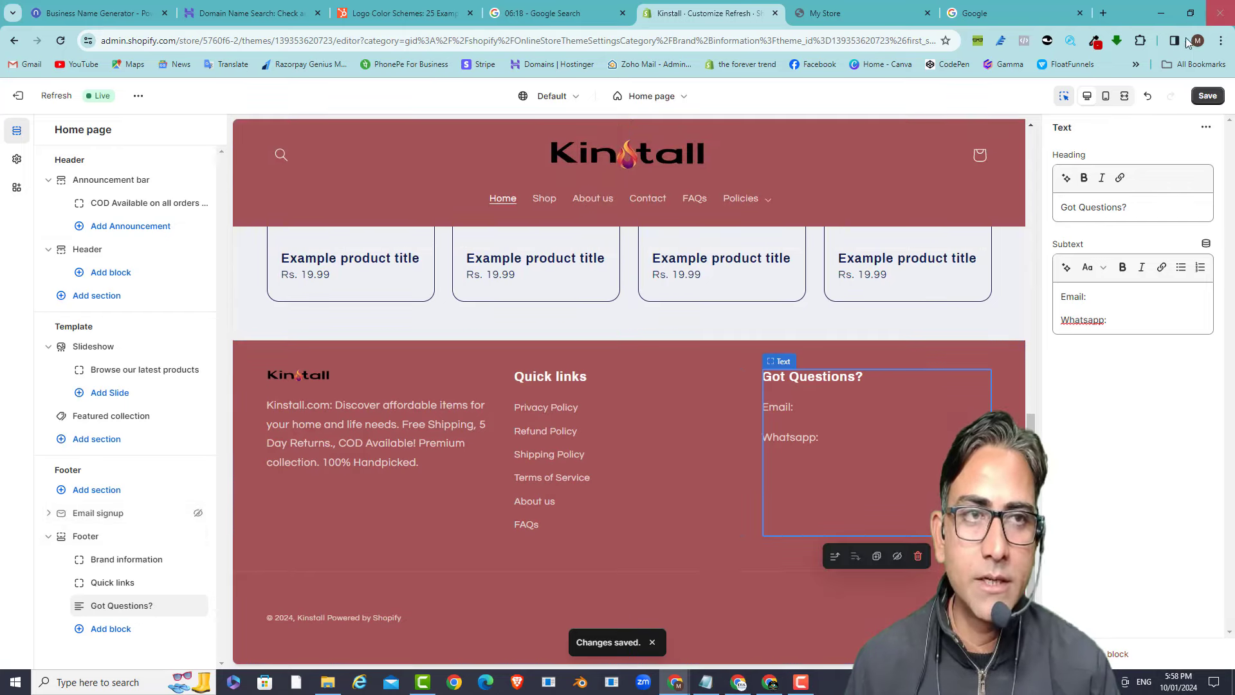
{"action": "left_click", "coordinate": [1205, 98]}
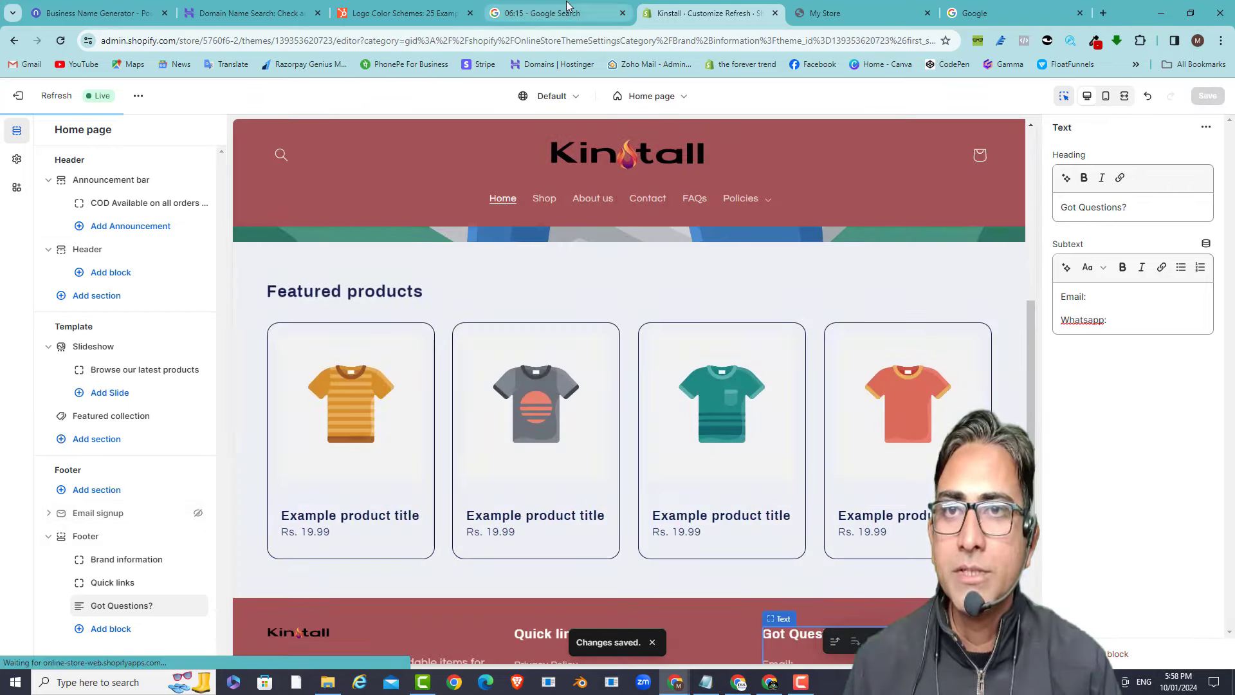
{"action": "left_click", "coordinate": [553, 13]}
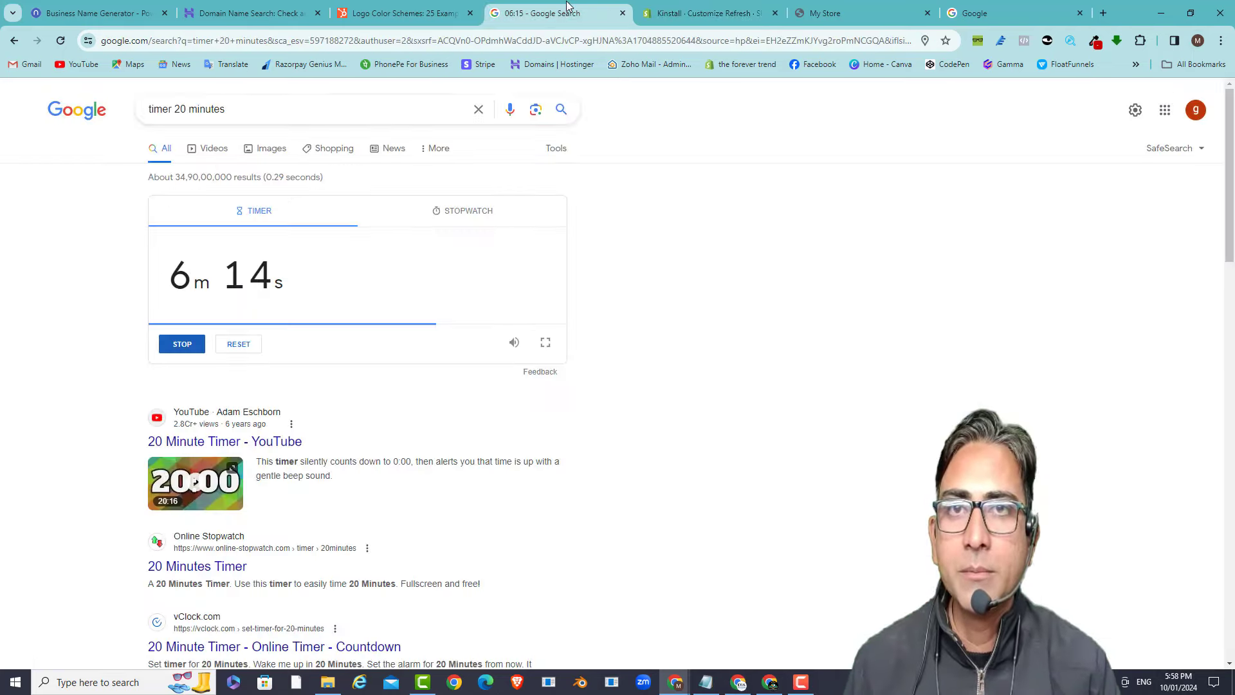
{"action": "left_click", "coordinate": [762, 13]}
- Exit the theme editor to the Themes page of the store admin
{"action": "scroll", "coordinate": [751, 304], "scroll_direction": "up", "scroll_amount": 15}
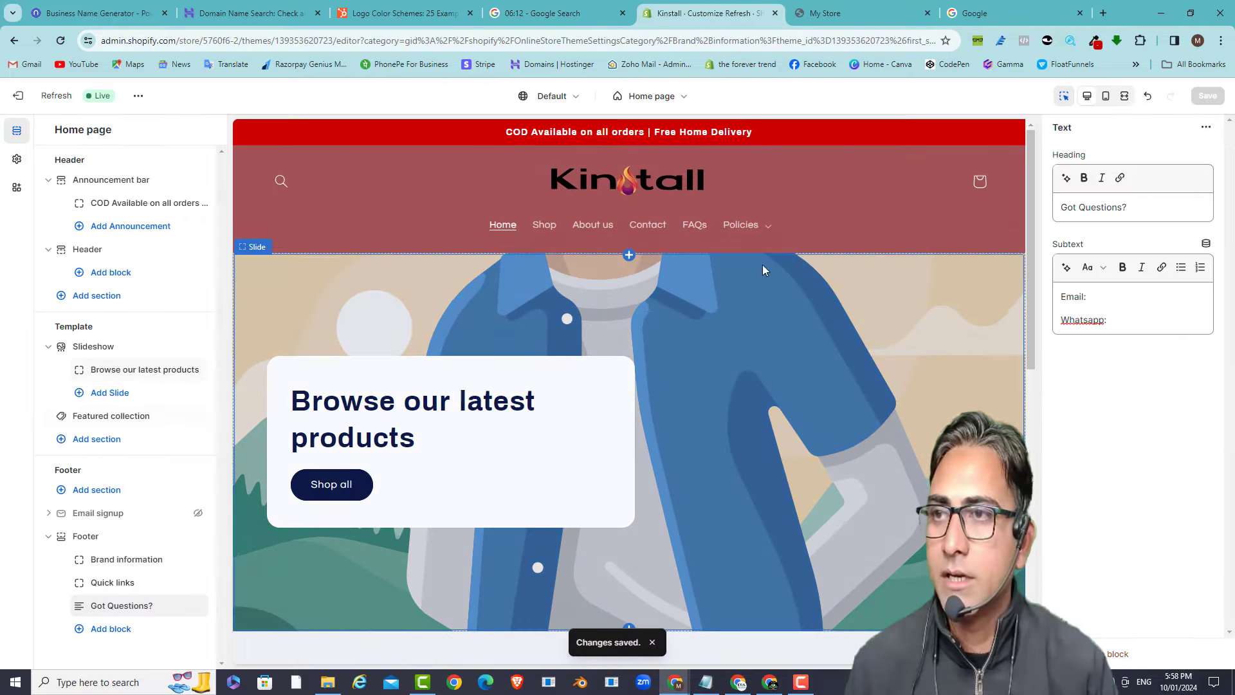
{"action": "left_click", "coordinate": [18, 160]}
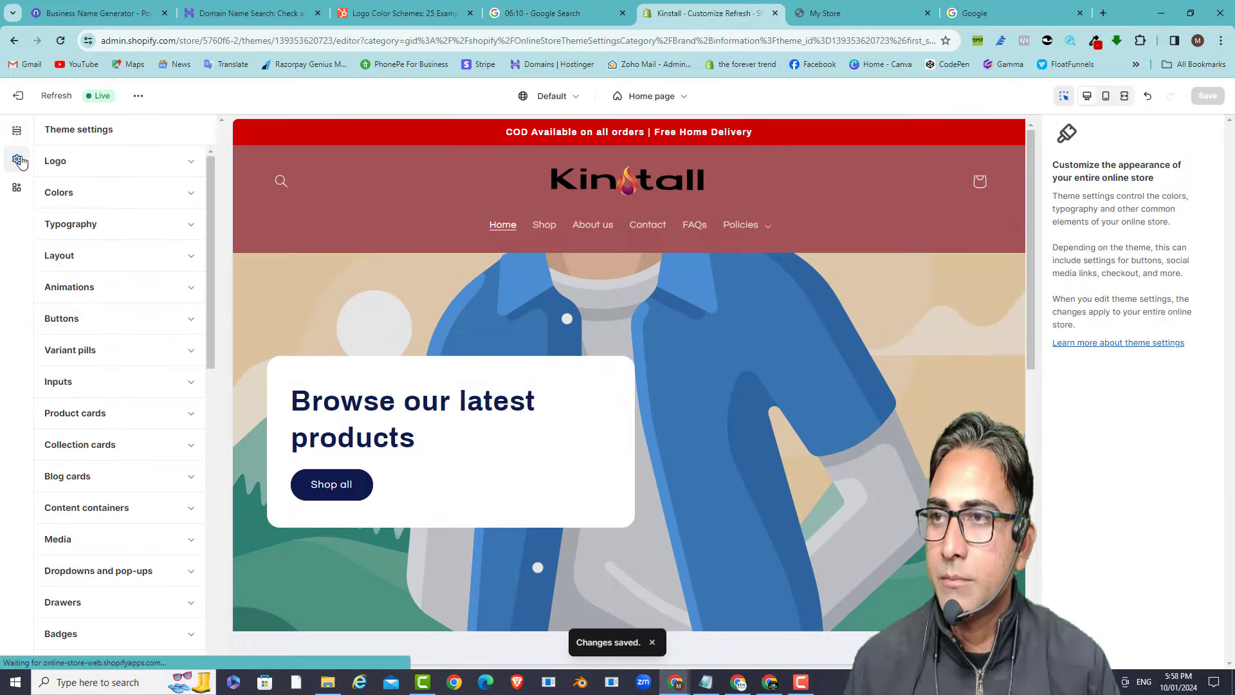
{"action": "left_click", "coordinate": [17, 98]}
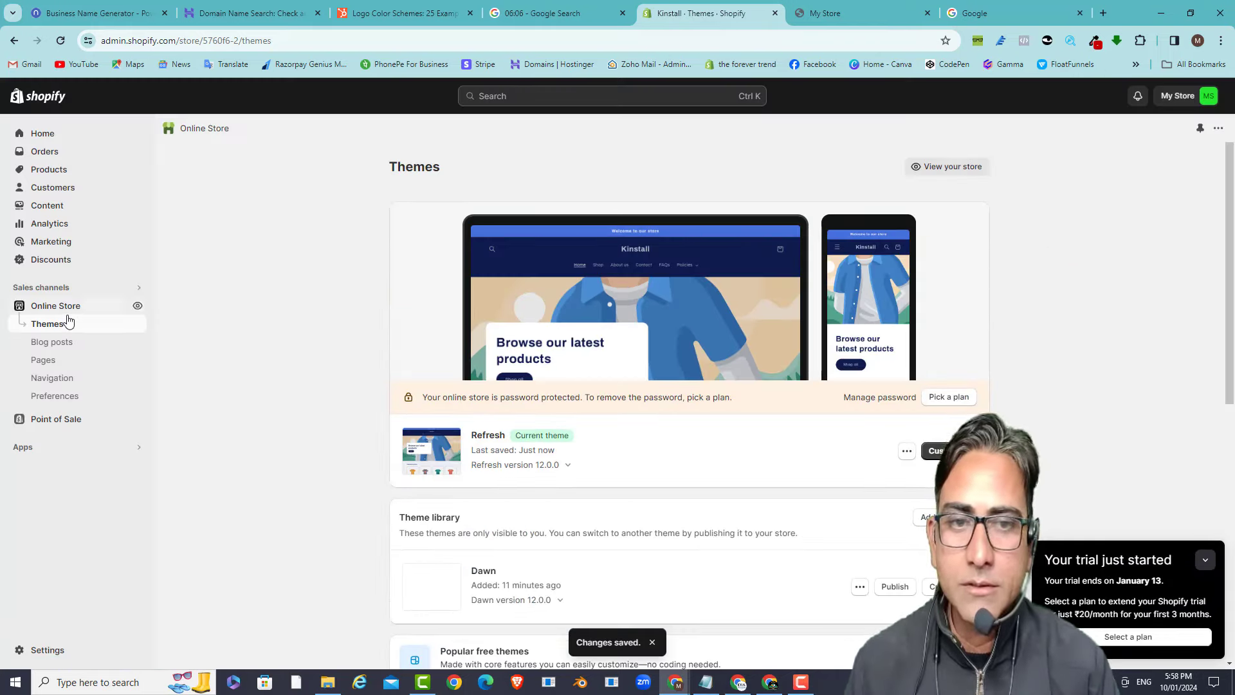
- Customize the Refresh theme's home page Slideshow: Grid layout, slide height Adapt to first image, content below images on mobile off, and save
{"action": "left_click", "coordinate": [930, 450]}
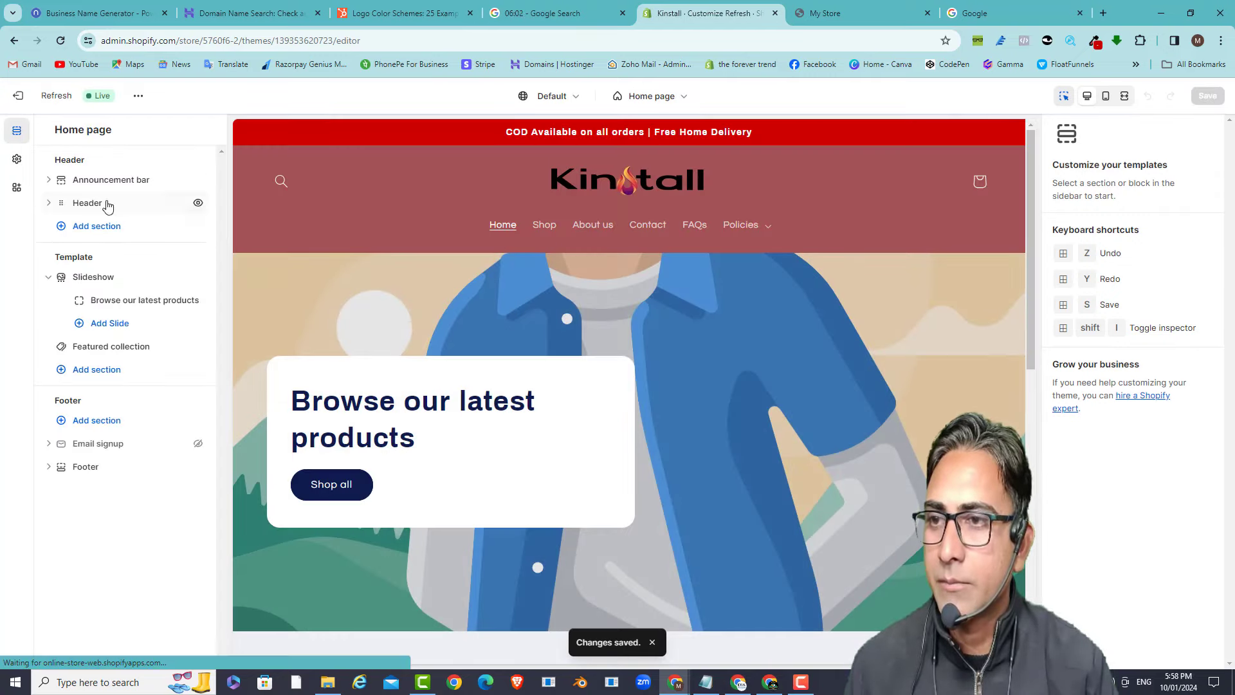
{"action": "left_click", "coordinate": [139, 301]}
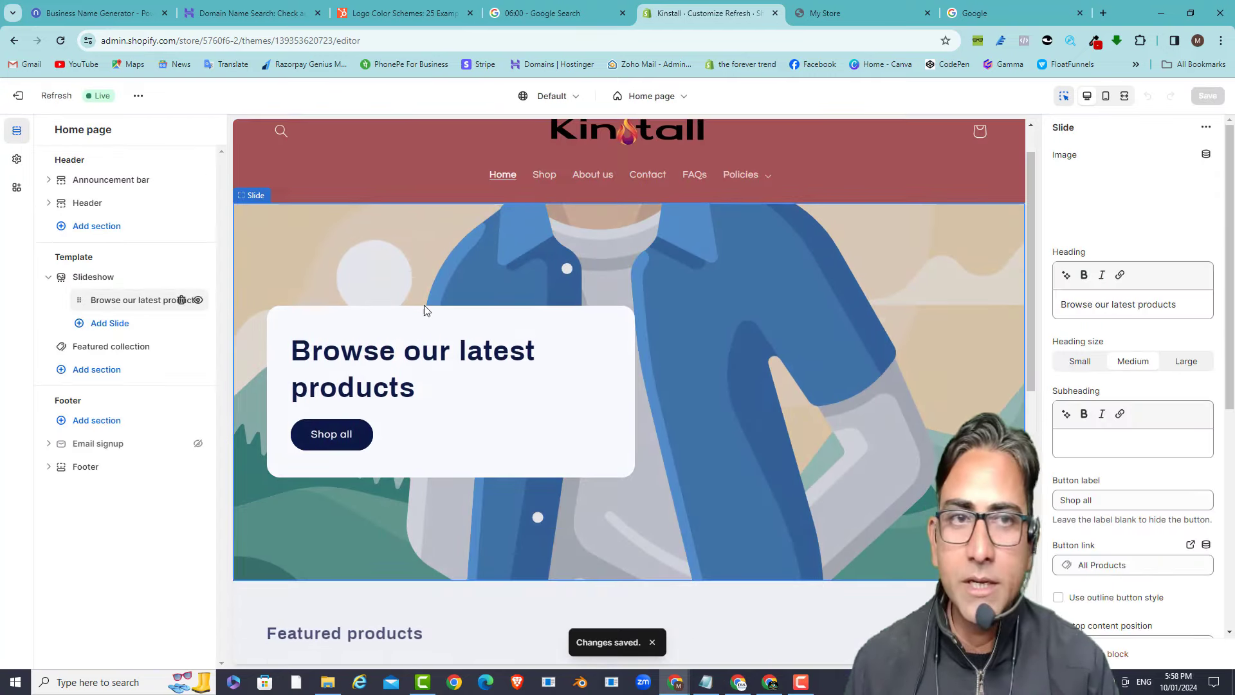
{"action": "left_click", "coordinate": [127, 277]}
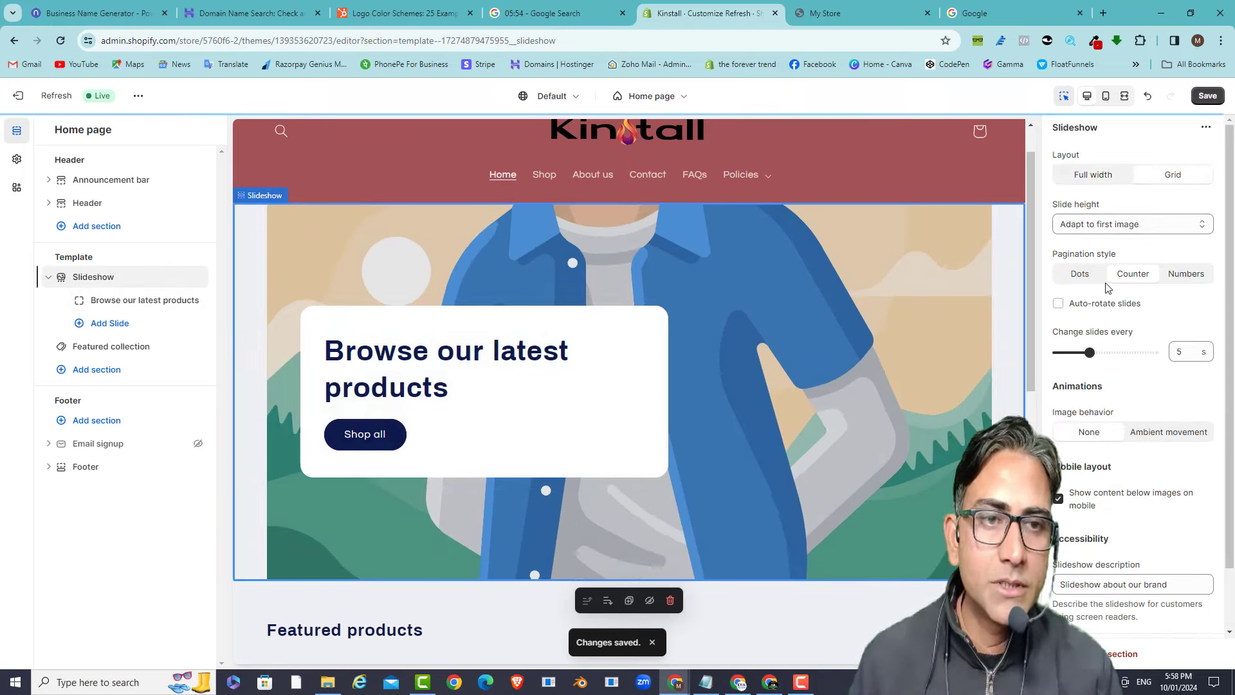
{"action": "scroll", "coordinate": [1108, 286], "scroll_direction": "down", "scroll_amount": 1}
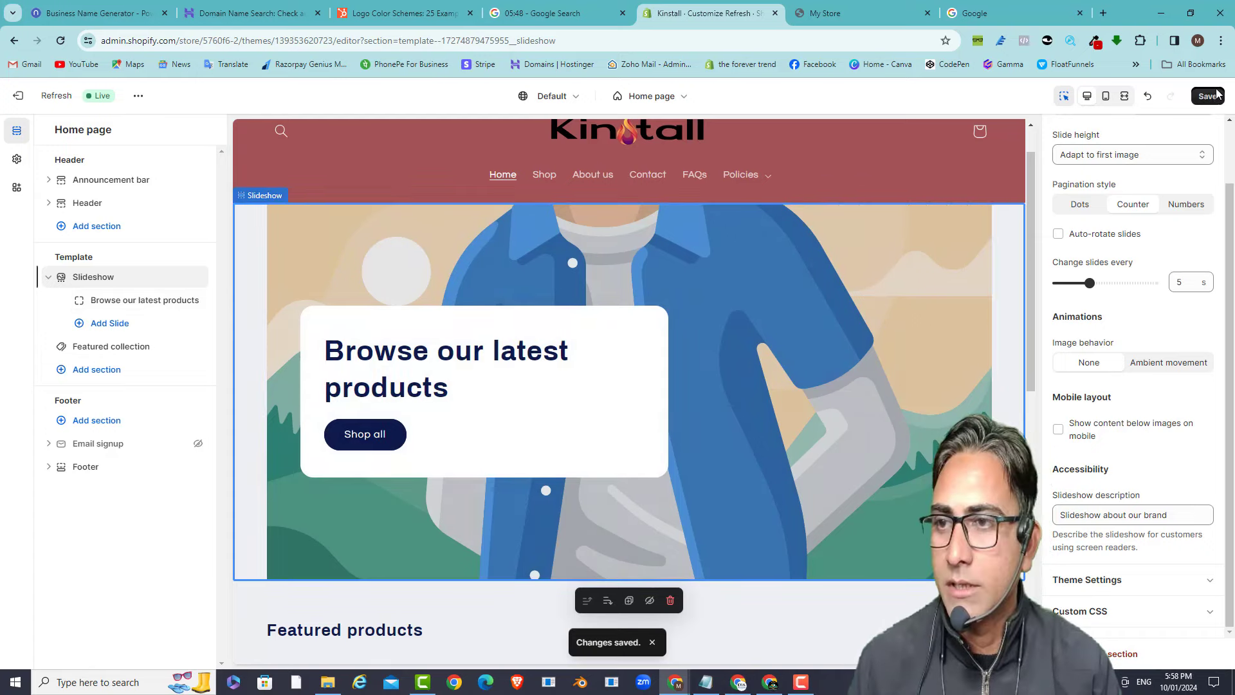
{"action": "left_click", "coordinate": [1216, 95]}
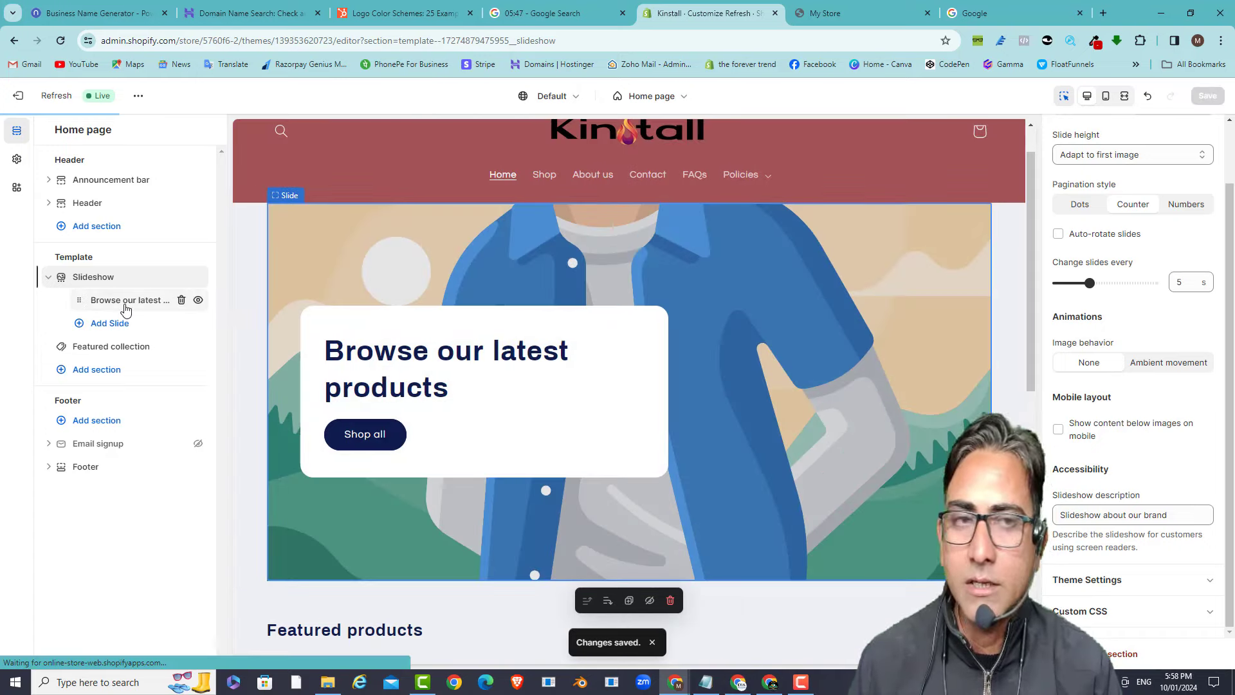
- Clear the slide's "Browse our latest products" heading and its button label, and turn off its container on desktop
{"action": "left_click", "coordinate": [120, 302]}
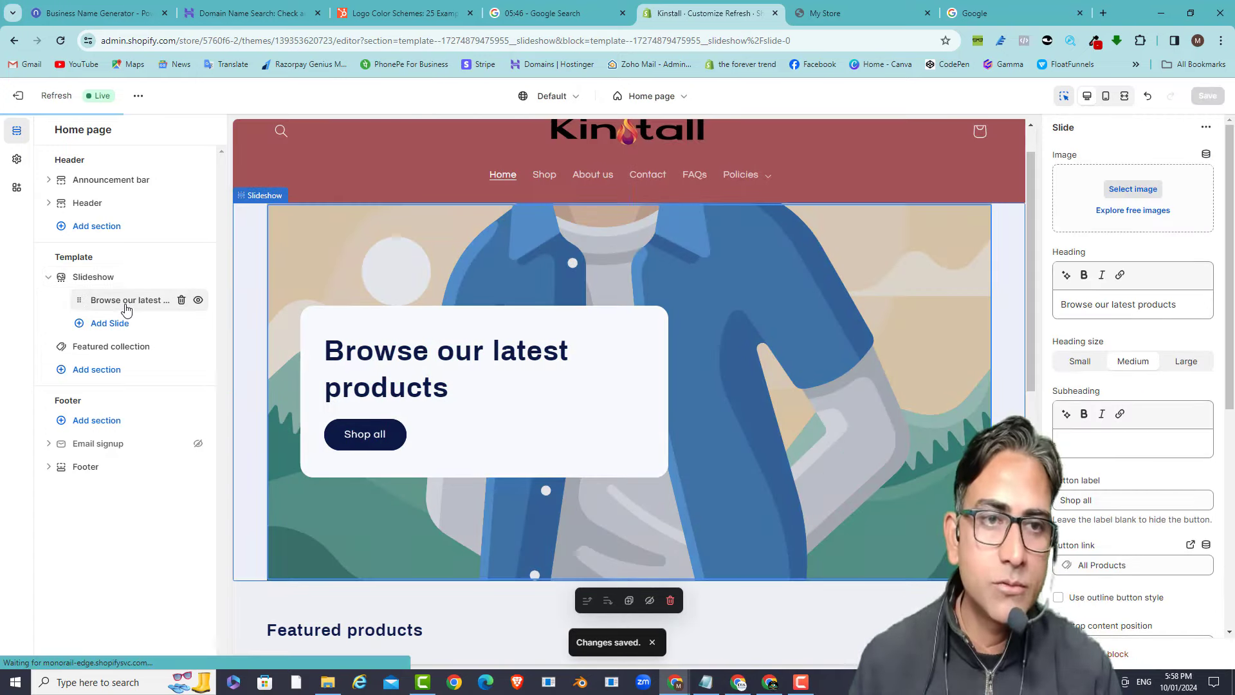
{"action": "triple_click", "coordinate": [1117, 313]}
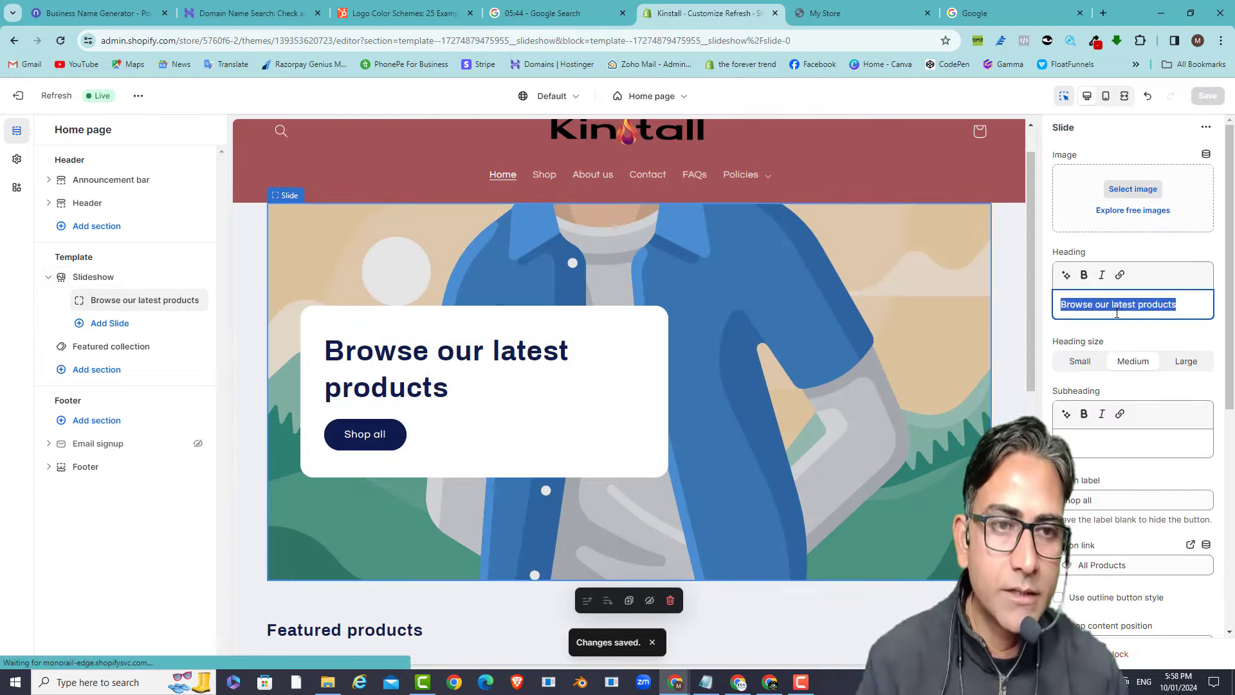
{"action": "key", "text": "BackSpace"}
{"action": "scroll", "coordinate": [1136, 412], "scroll_direction": "down", "scroll_amount": 3}
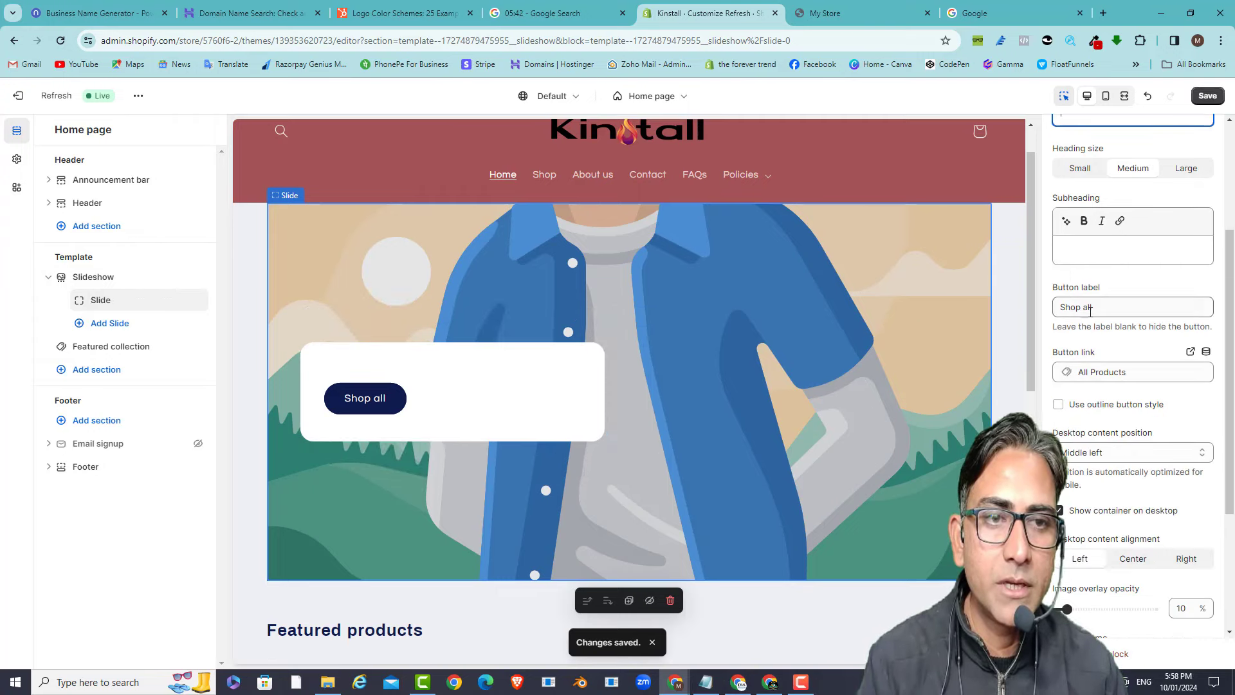
{"action": "triple_click", "coordinate": [1091, 307]}
{"action": "key", "text": "BackSpace"}
{"action": "left_click", "coordinate": [1133, 372]}
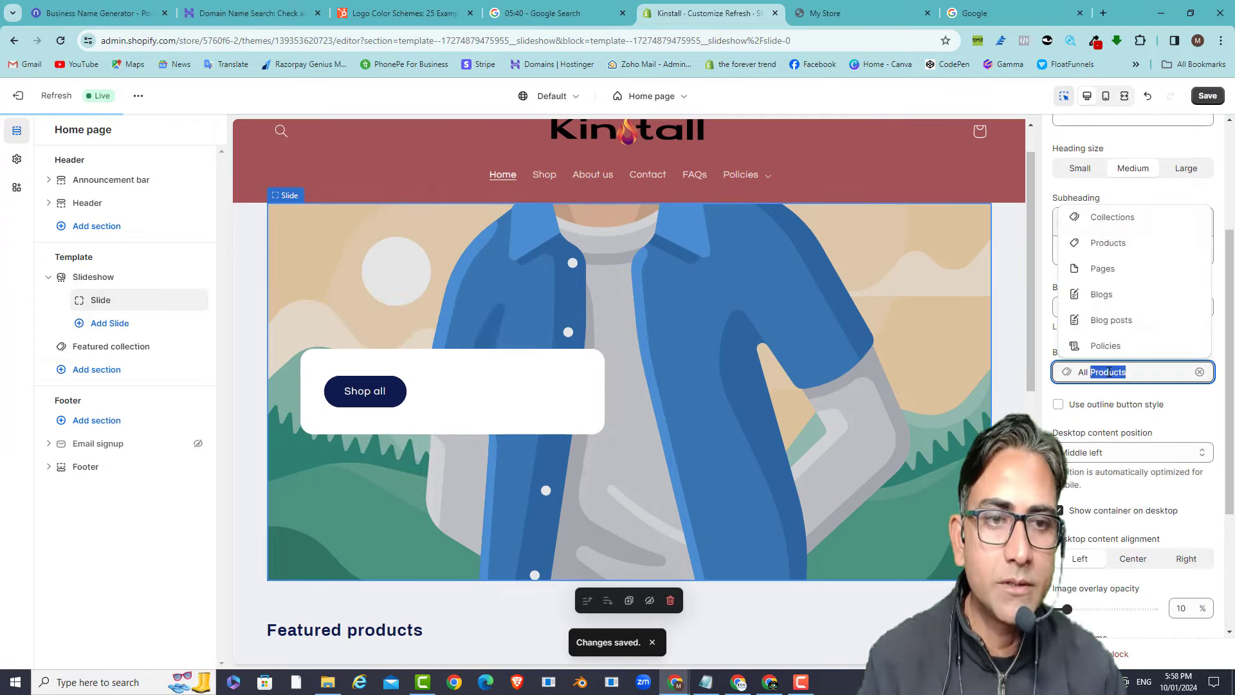
{"action": "key", "text": "BackSpace"}
{"action": "left_click", "coordinate": [1179, 419]}
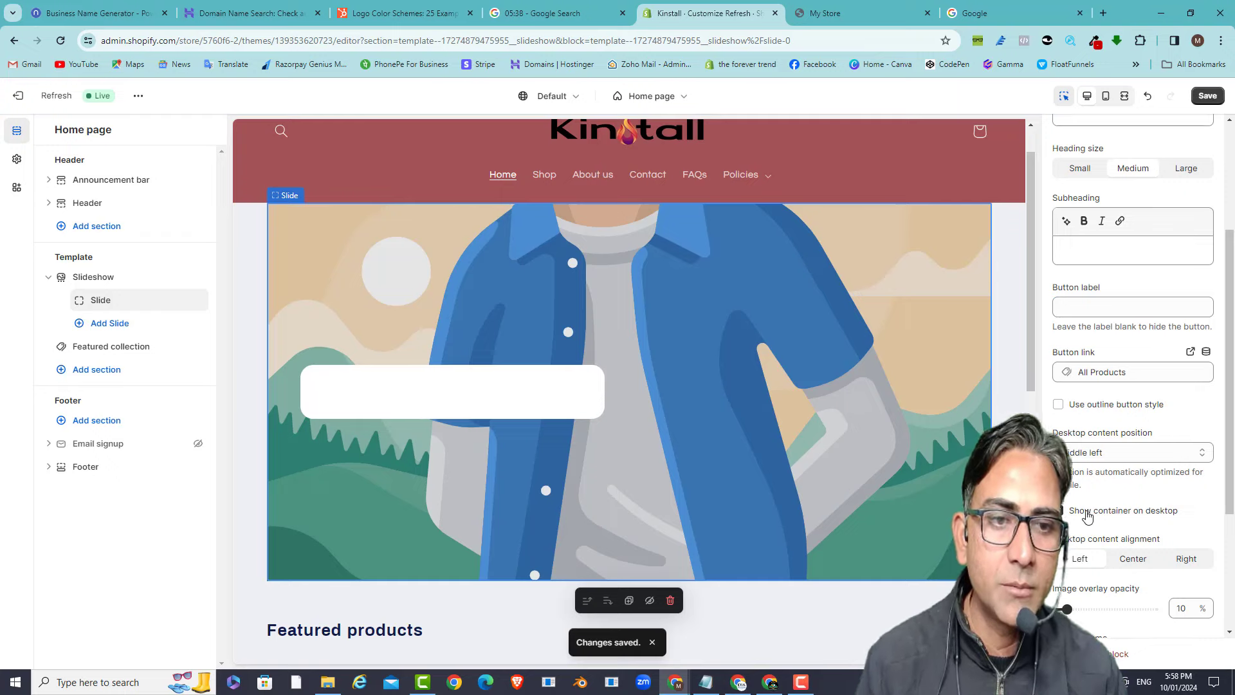
{"action": "scroll", "coordinate": [1131, 409], "scroll_direction": "down", "scroll_amount": 3}
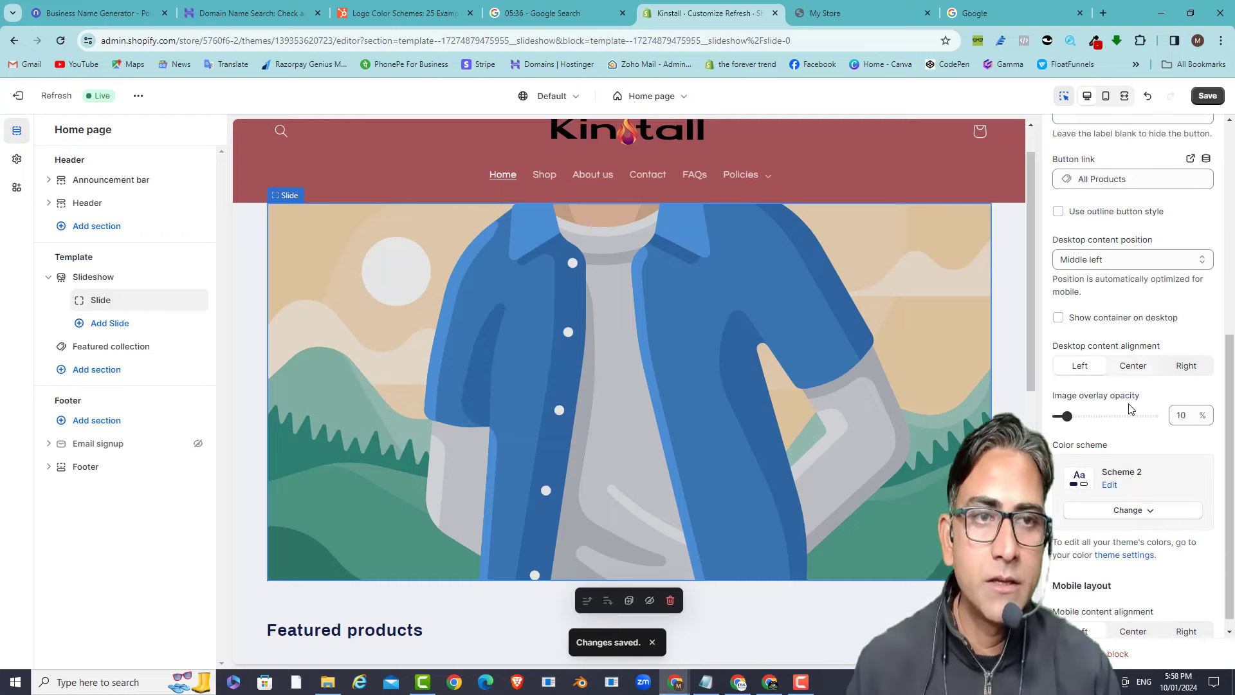
- Set the slide's image to Banner_Kinstall from the store library and save the home page
{"action": "scroll", "coordinate": [1133, 410], "scroll_direction": "up", "scroll_amount": 5}
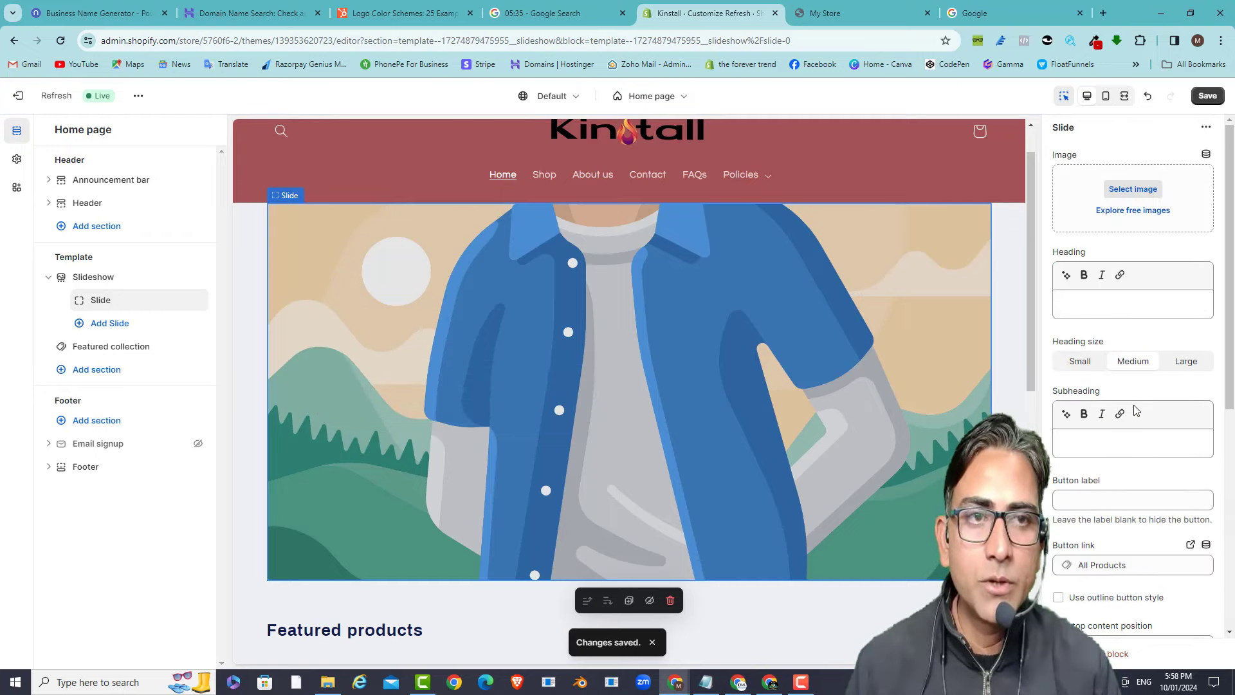
{"action": "left_click", "coordinate": [1127, 191]}
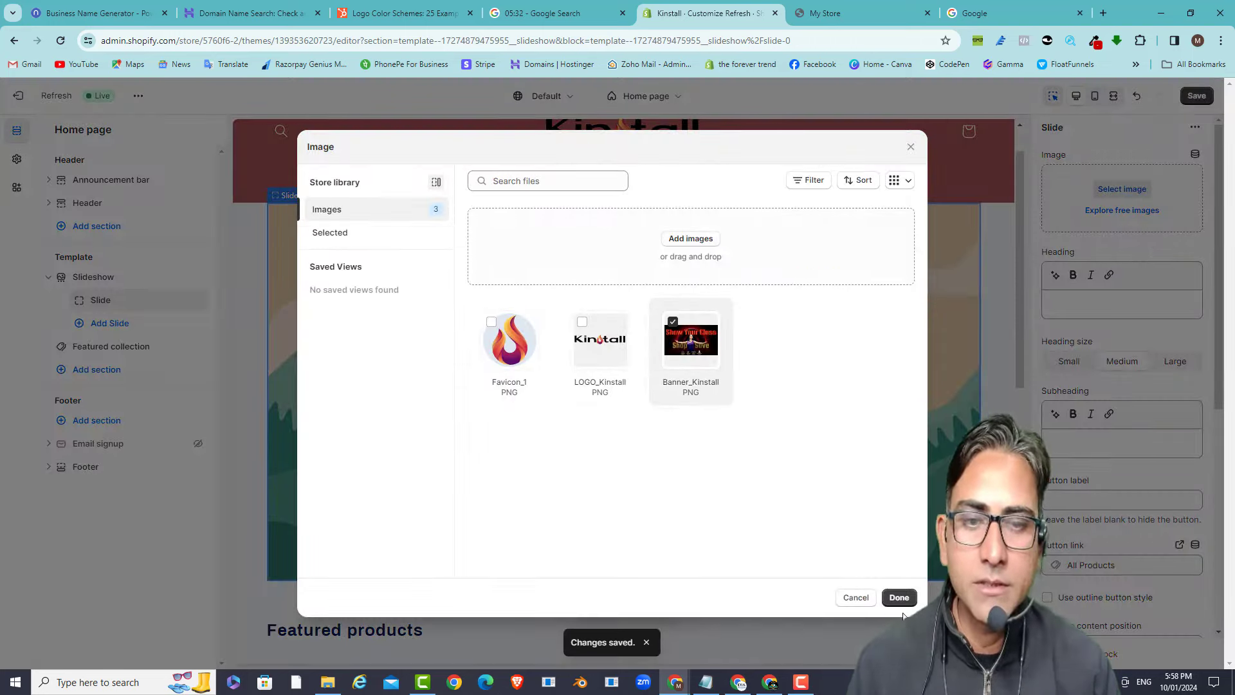
{"action": "left_click", "coordinate": [899, 598]}
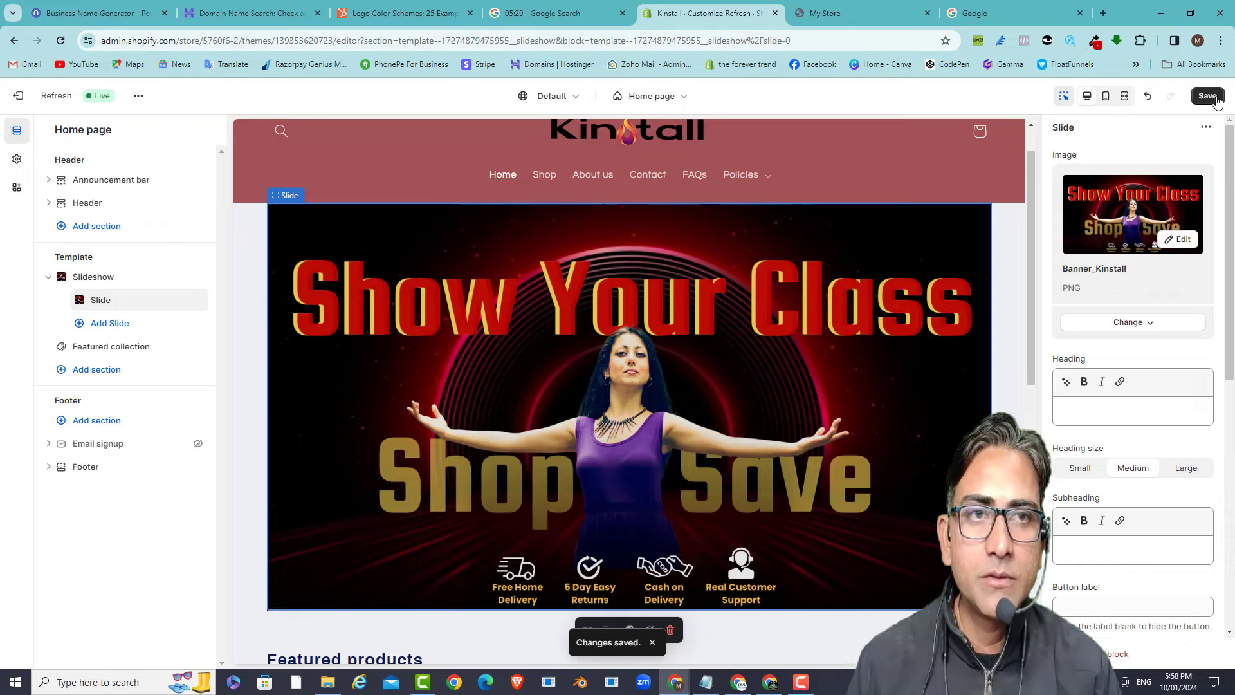
{"action": "left_click", "coordinate": [1208, 96]}
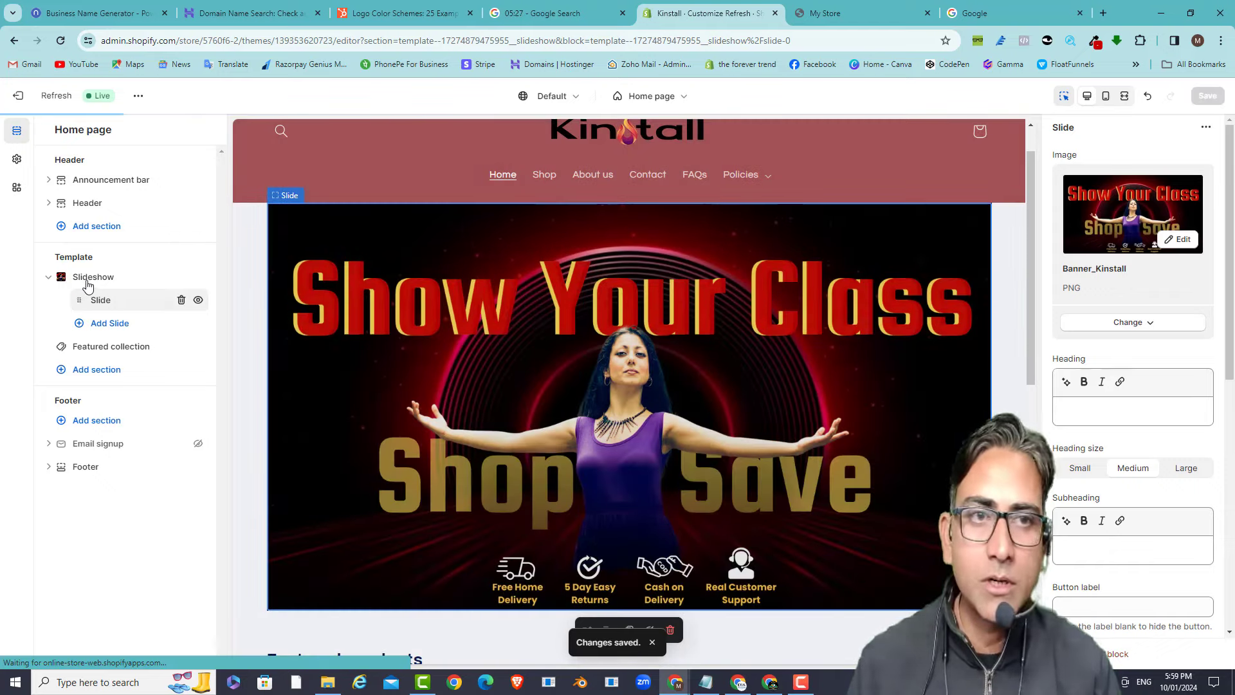
- Switch the Slideshow section's layout to Full width and save
{"action": "left_click", "coordinate": [94, 277]}
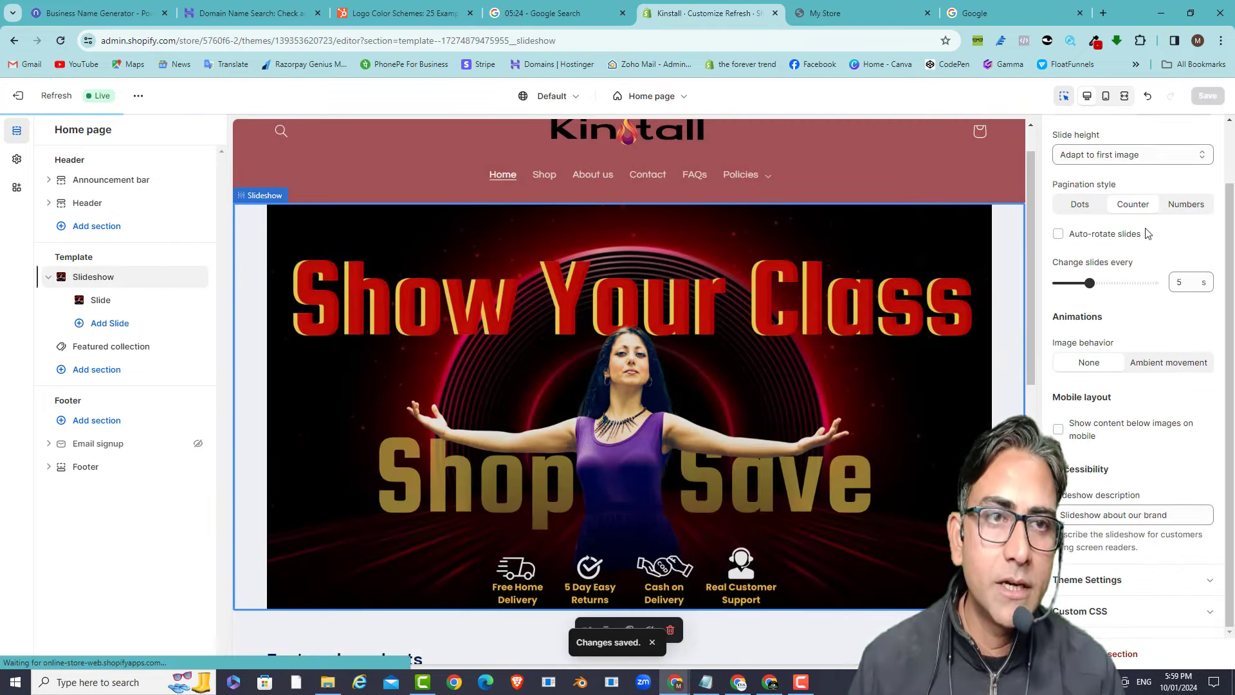
{"action": "scroll", "coordinate": [1158, 205], "scroll_direction": "up", "scroll_amount": 1}
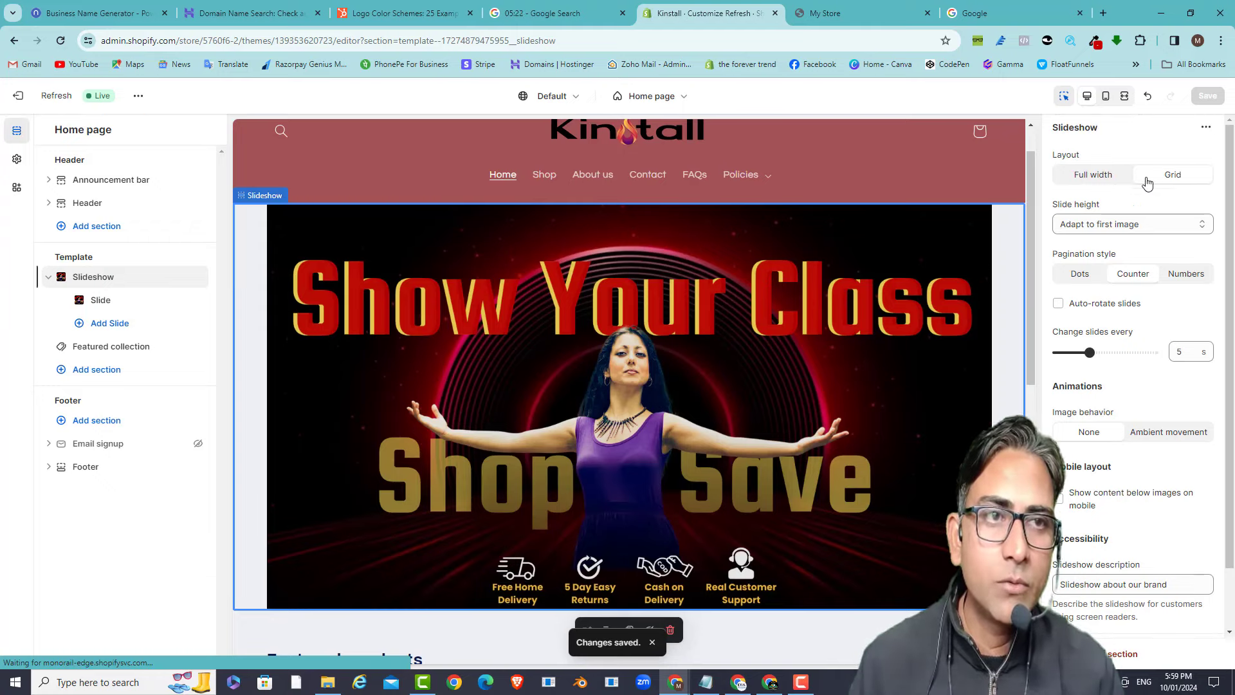
{"action": "left_click", "coordinate": [1094, 174]}
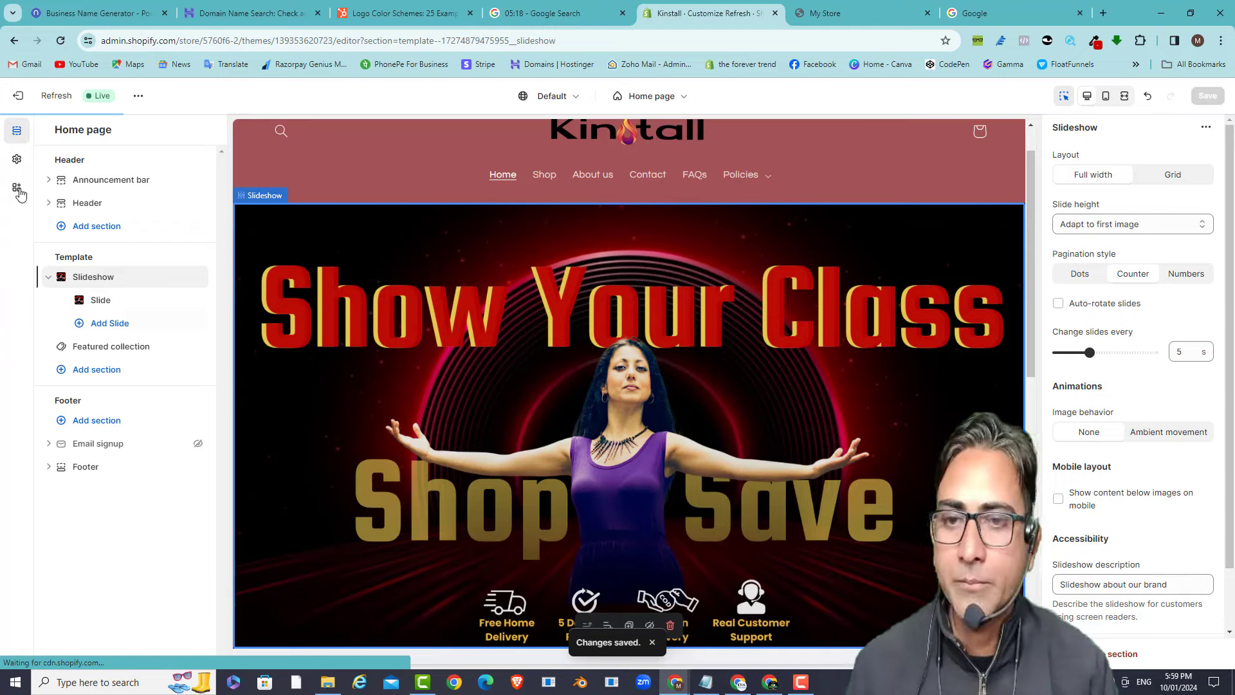
- Set the Featured collection section's maximum products to show to 25
{"action": "scroll", "coordinate": [582, 322], "scroll_direction": "down", "scroll_amount": 12}
{"action": "scroll", "coordinate": [581, 312], "scroll_direction": "up", "scroll_amount": 9}
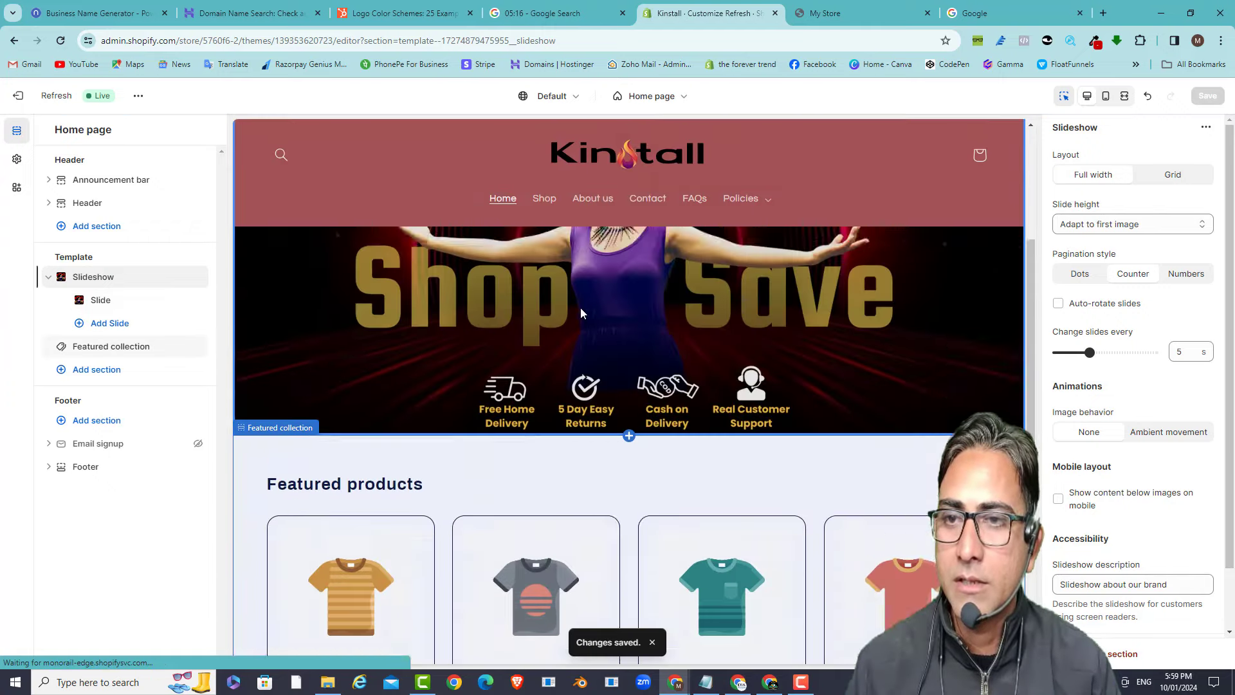
{"action": "scroll", "coordinate": [581, 313], "scroll_direction": "down", "scroll_amount": 3}
{"action": "left_click", "coordinate": [331, 341]}
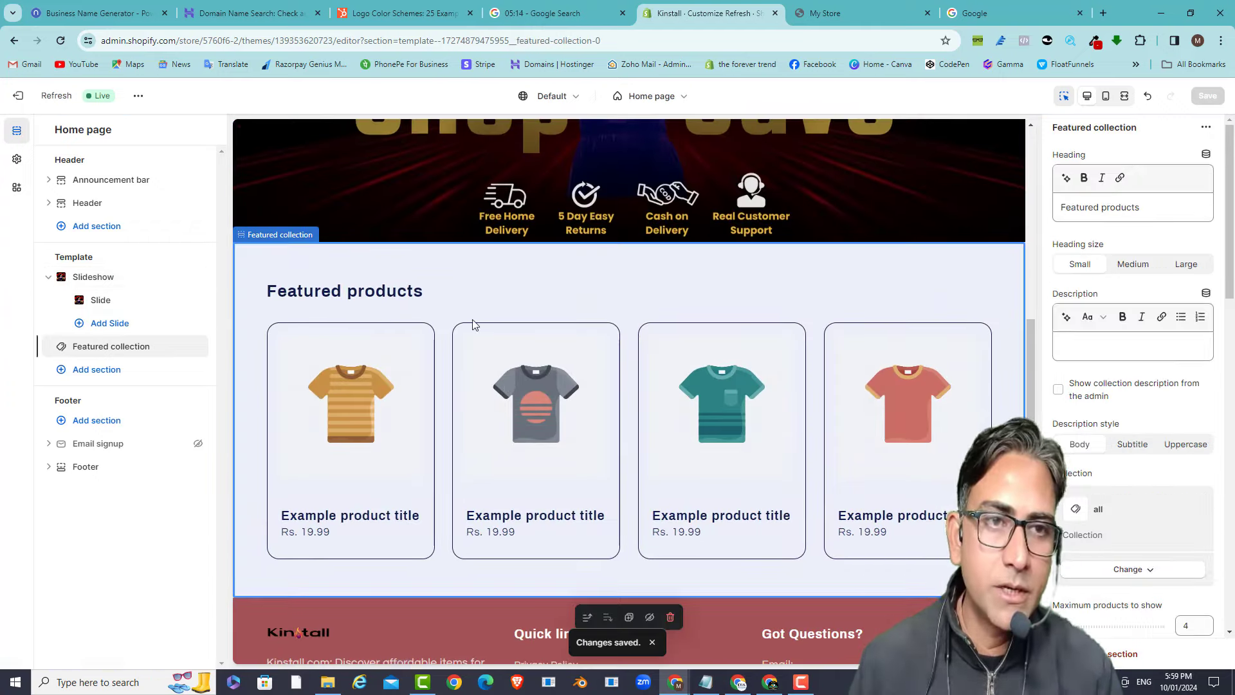
{"action": "scroll", "coordinate": [1187, 432], "scroll_direction": "down", "scroll_amount": 5}
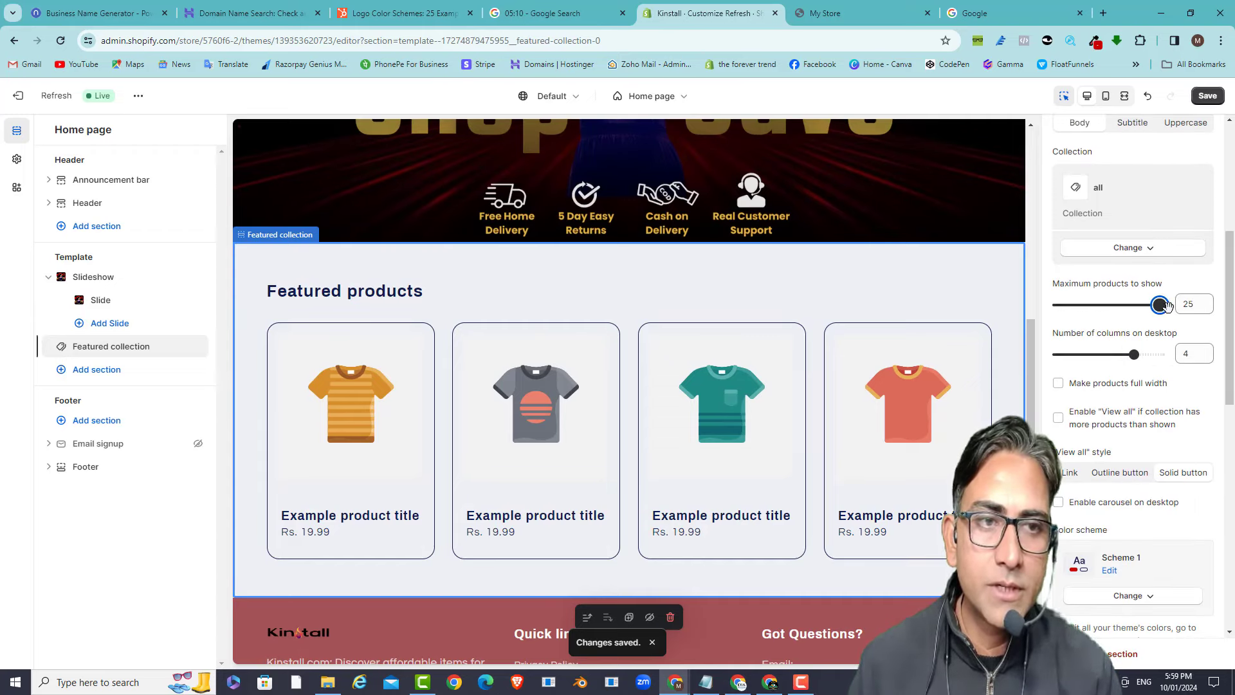
{"action": "scroll", "coordinate": [1149, 328], "scroll_direction": "up", "scroll_amount": 5}
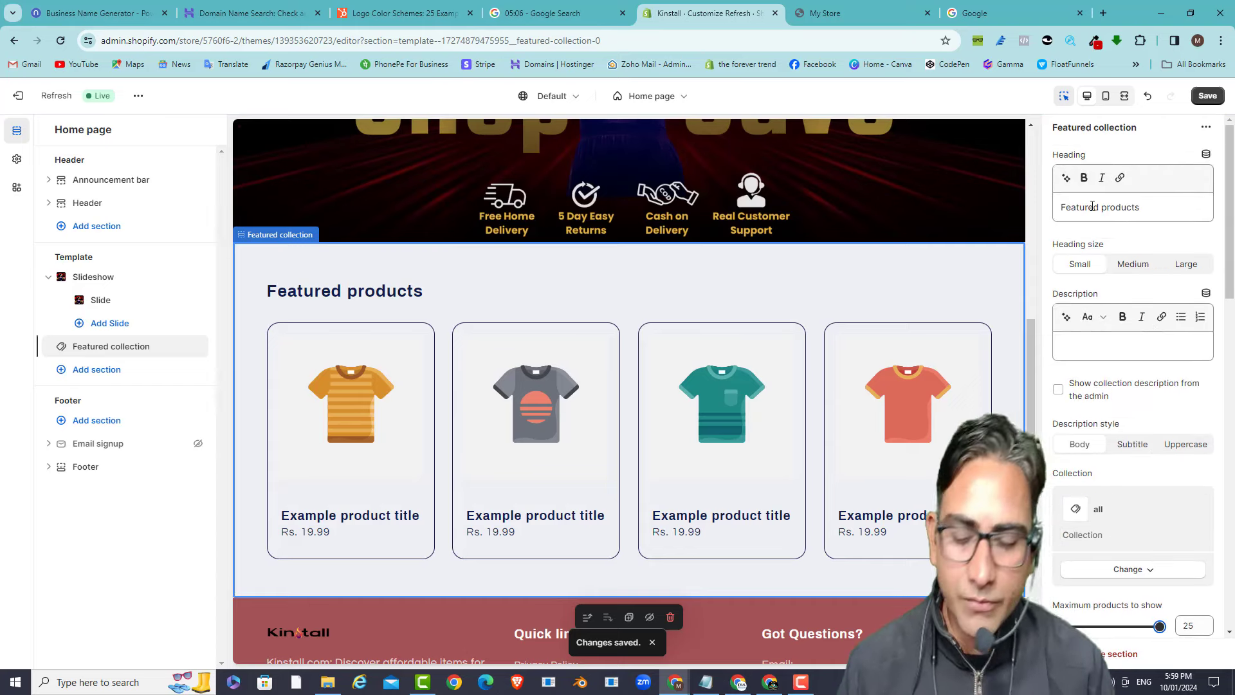
- Change the Featured collection's heading to "Best Sellers" and save the home page
{"action": "triple_click", "coordinate": [1092, 206]}
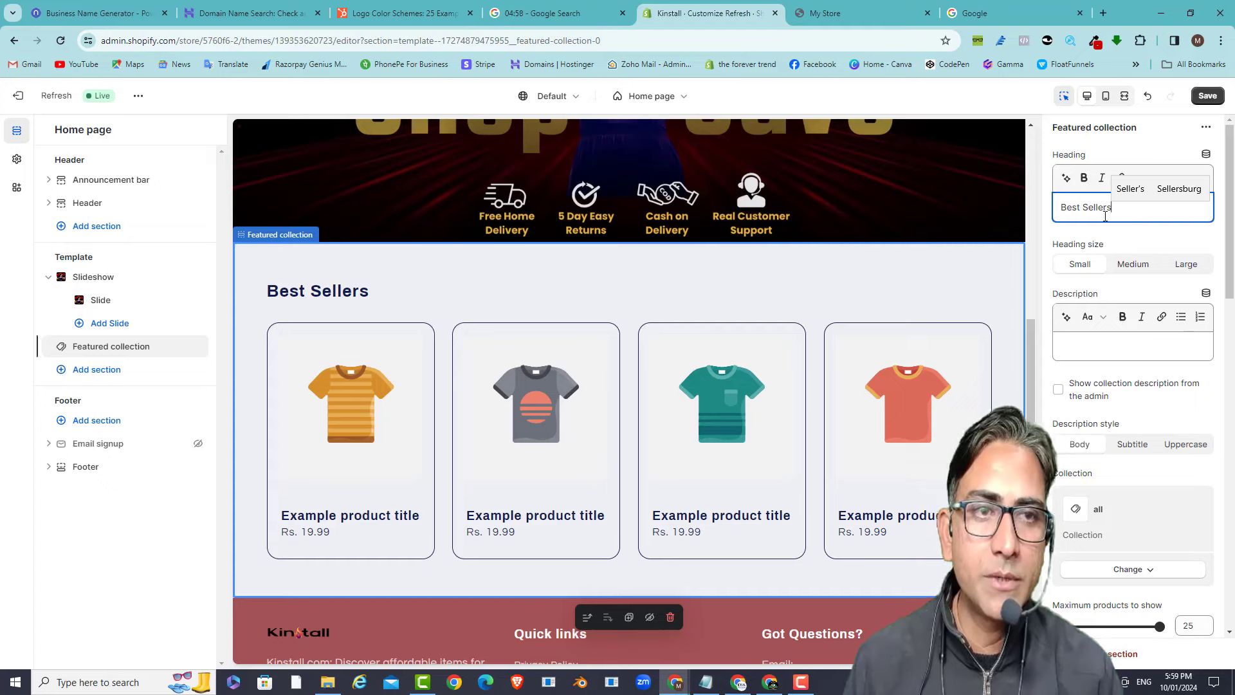
{"action": "left_click", "coordinate": [1118, 235]}
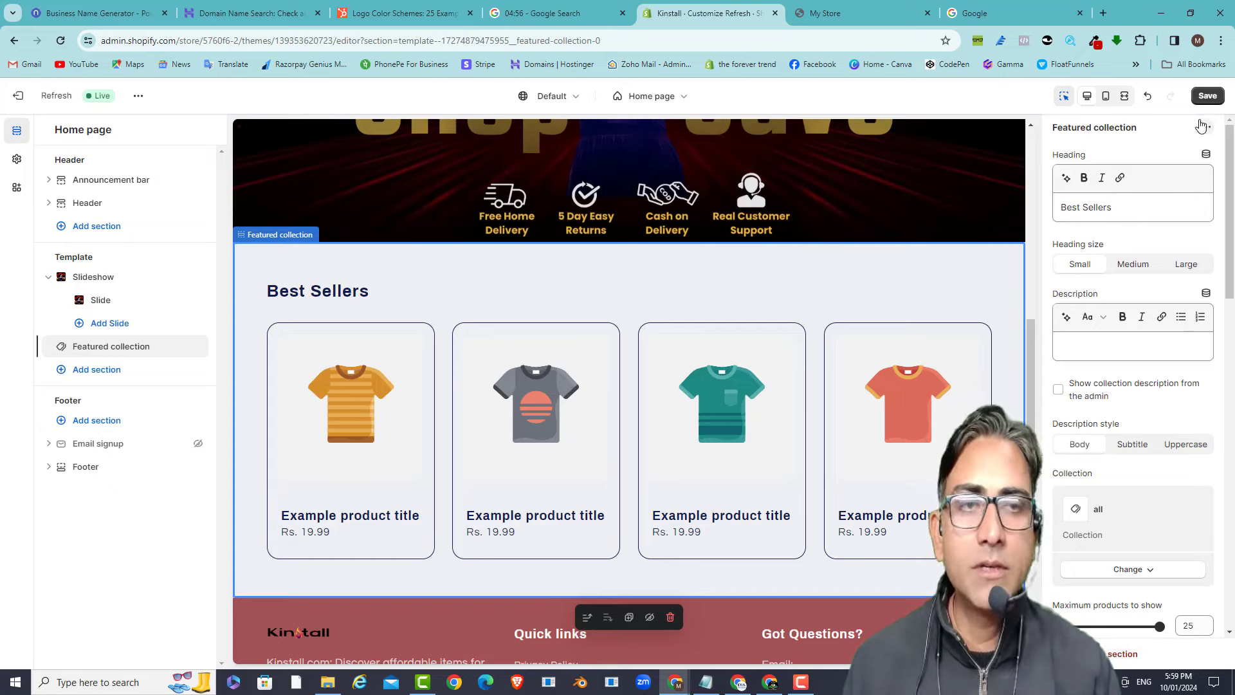
{"action": "left_click", "coordinate": [1205, 98]}
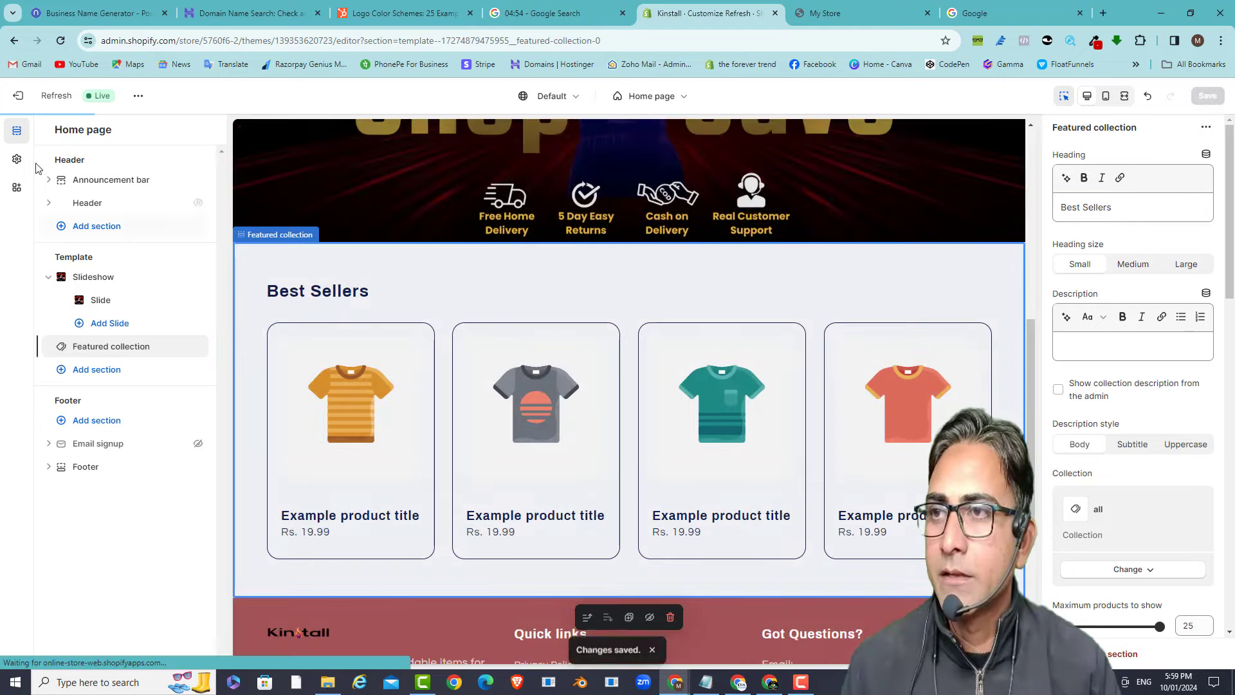
- Exit the theme editor and reload the live storefront to review the updated home page
{"action": "left_click", "coordinate": [19, 96]}
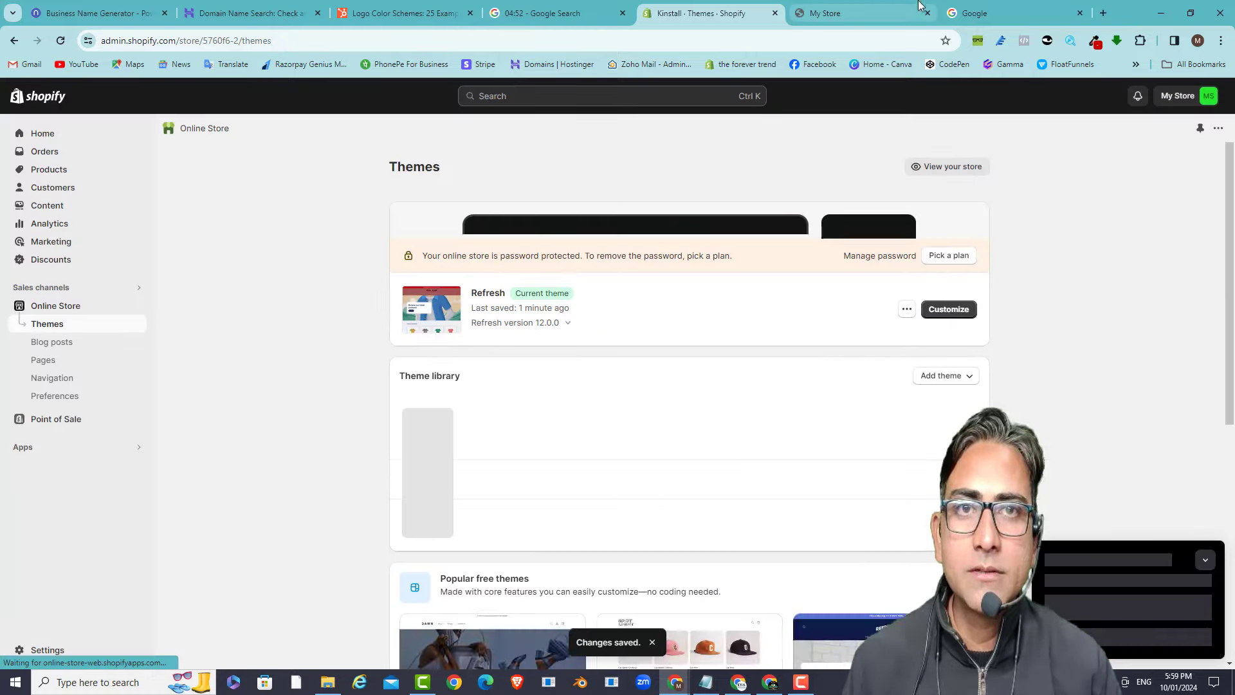
{"action": "left_click", "coordinate": [859, 18]}
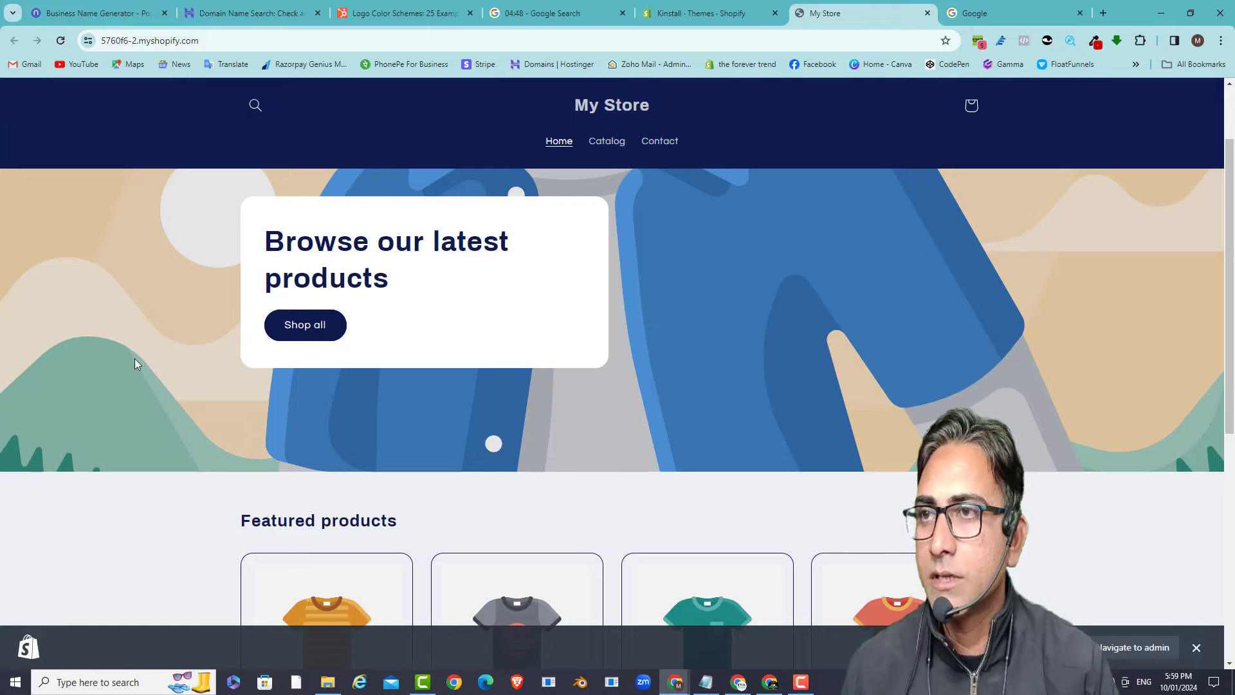
{"action": "left_click", "coordinate": [60, 41]}
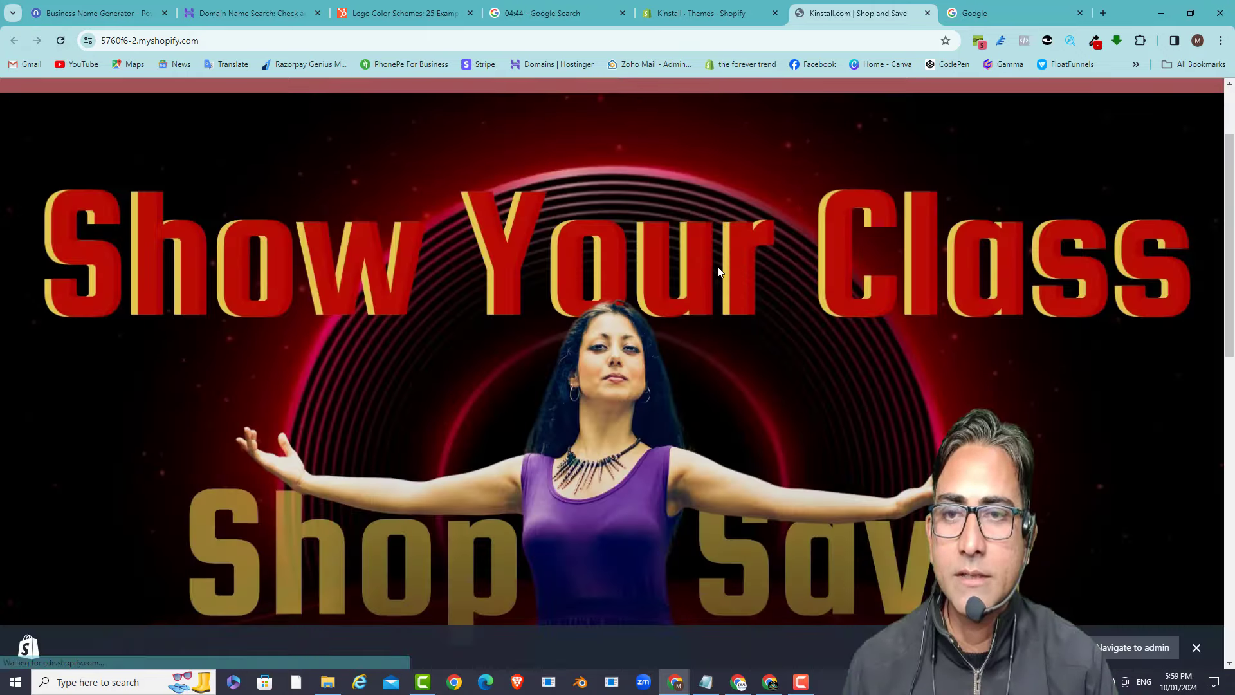
{"action": "scroll", "coordinate": [719, 261], "scroll_direction": "down", "scroll_amount": 10}
{"action": "scroll", "coordinate": [718, 264], "scroll_direction": "up", "scroll_amount": 10}
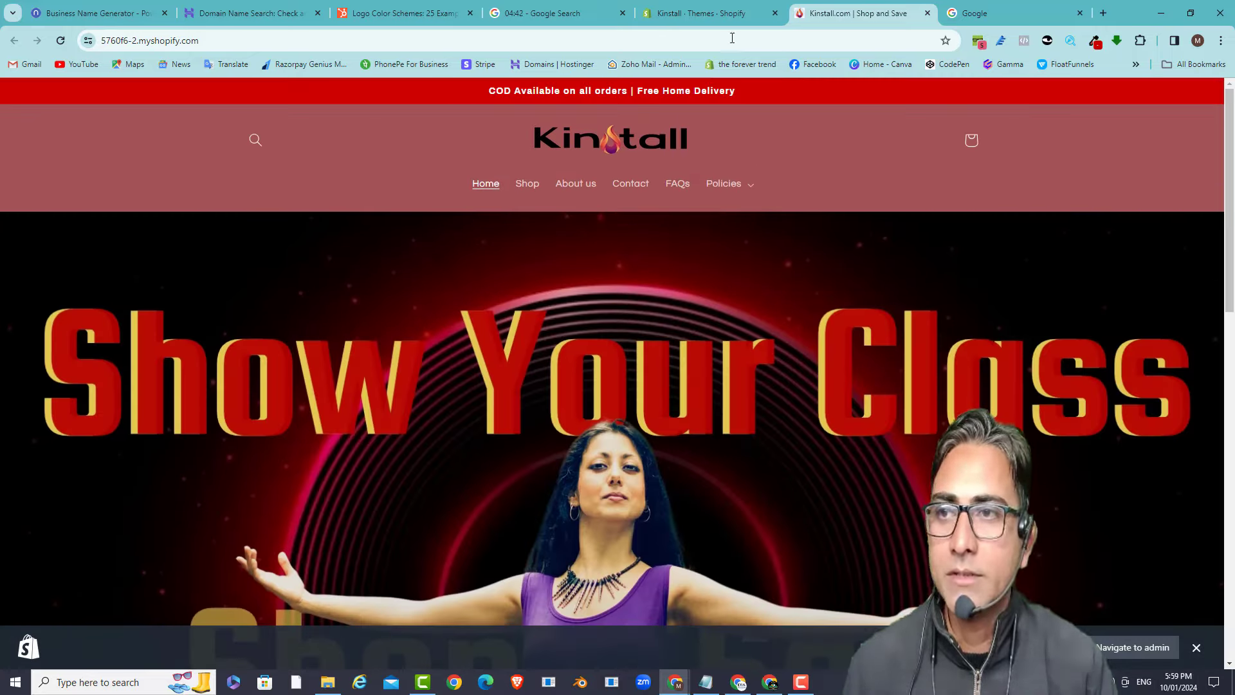
- Activate Cash on Delivery (COD) as a manual payment method in the store admin's payment settings
{"action": "left_click", "coordinate": [713, 14]}
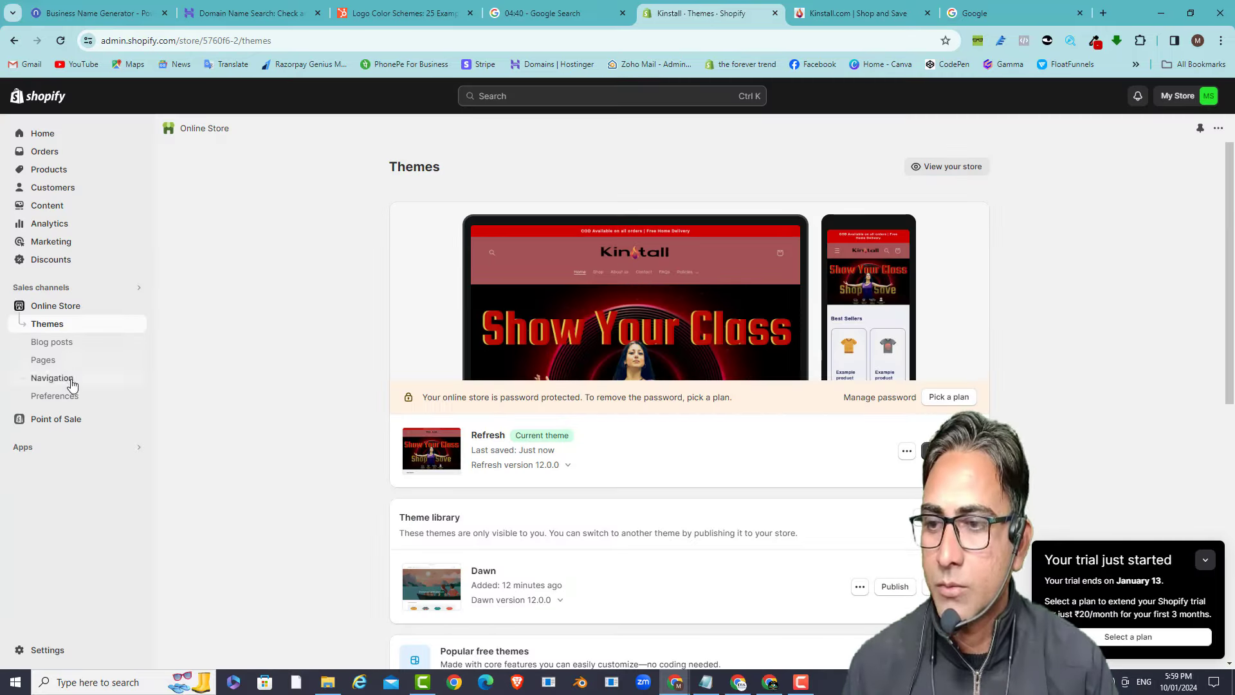
{"action": "left_click", "coordinate": [46, 650]}
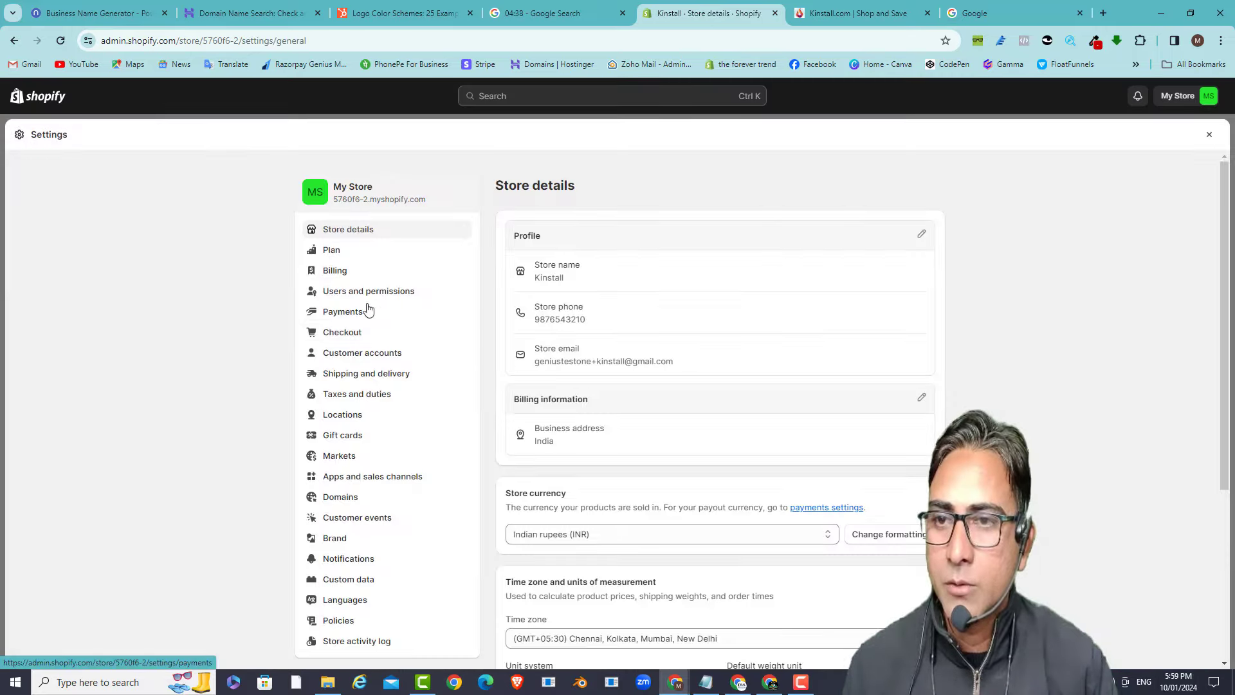
{"action": "left_click", "coordinate": [362, 319]}
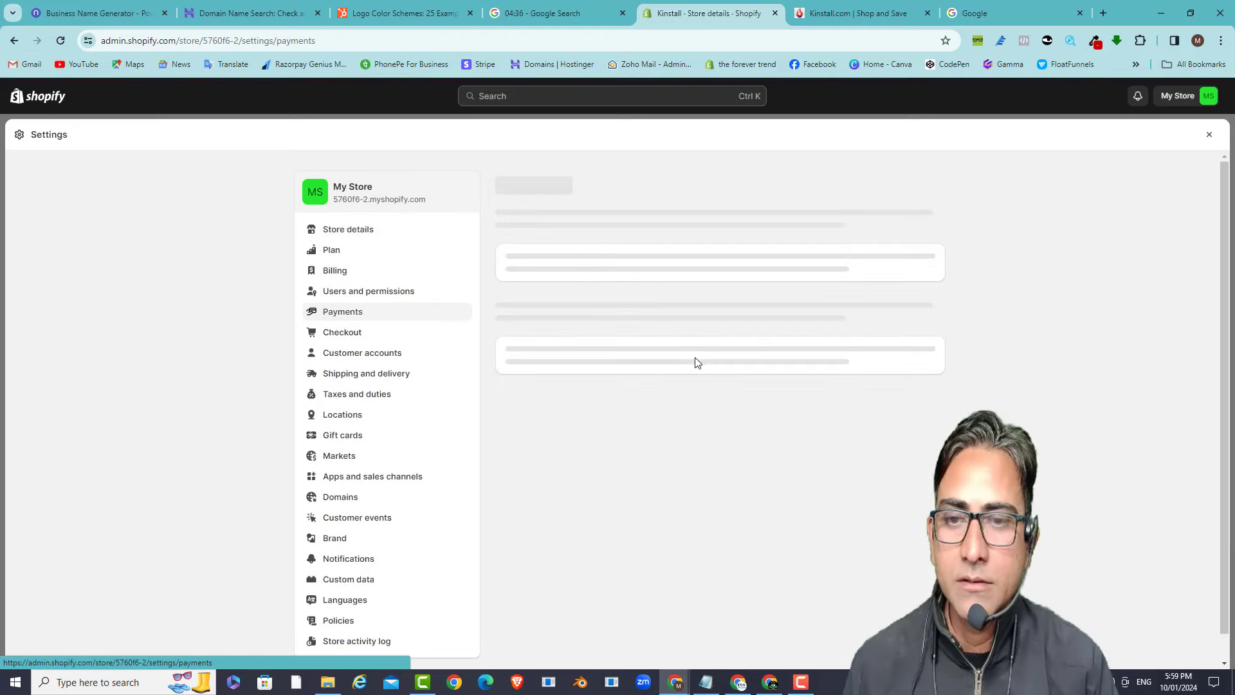
{"action": "scroll", "coordinate": [695, 364], "scroll_direction": "down", "scroll_amount": 5}
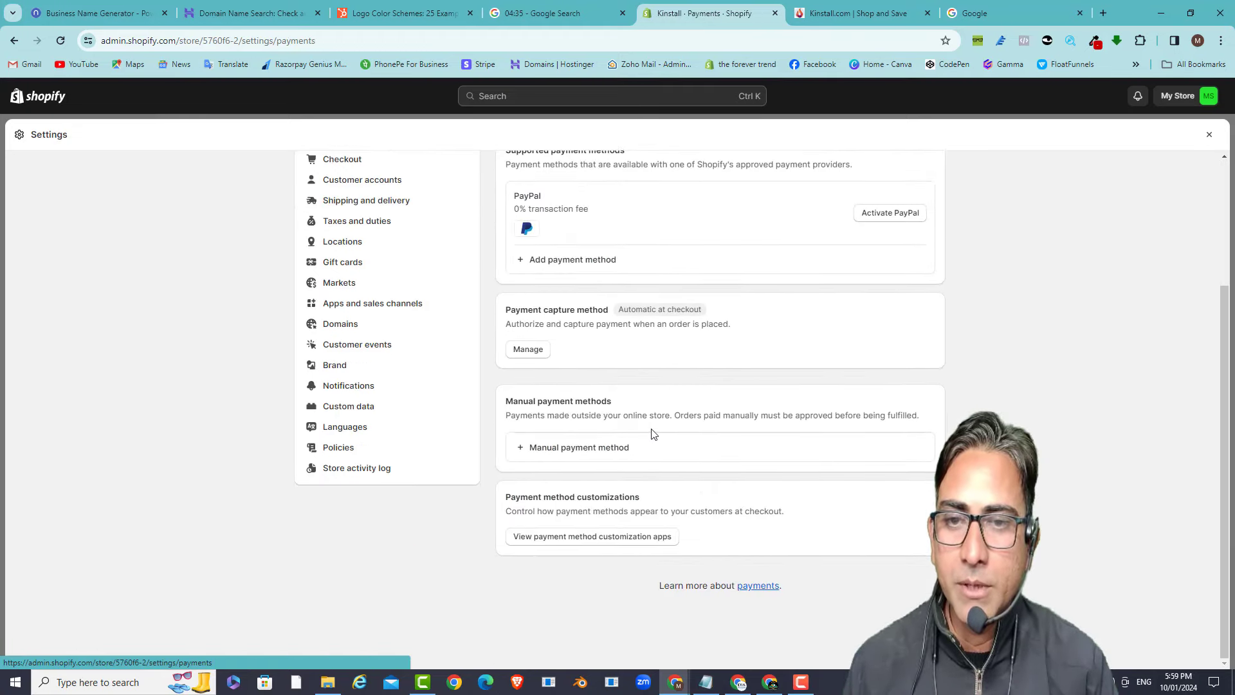
{"action": "left_click", "coordinate": [578, 448]}
{"action": "left_click", "coordinate": [571, 553]}
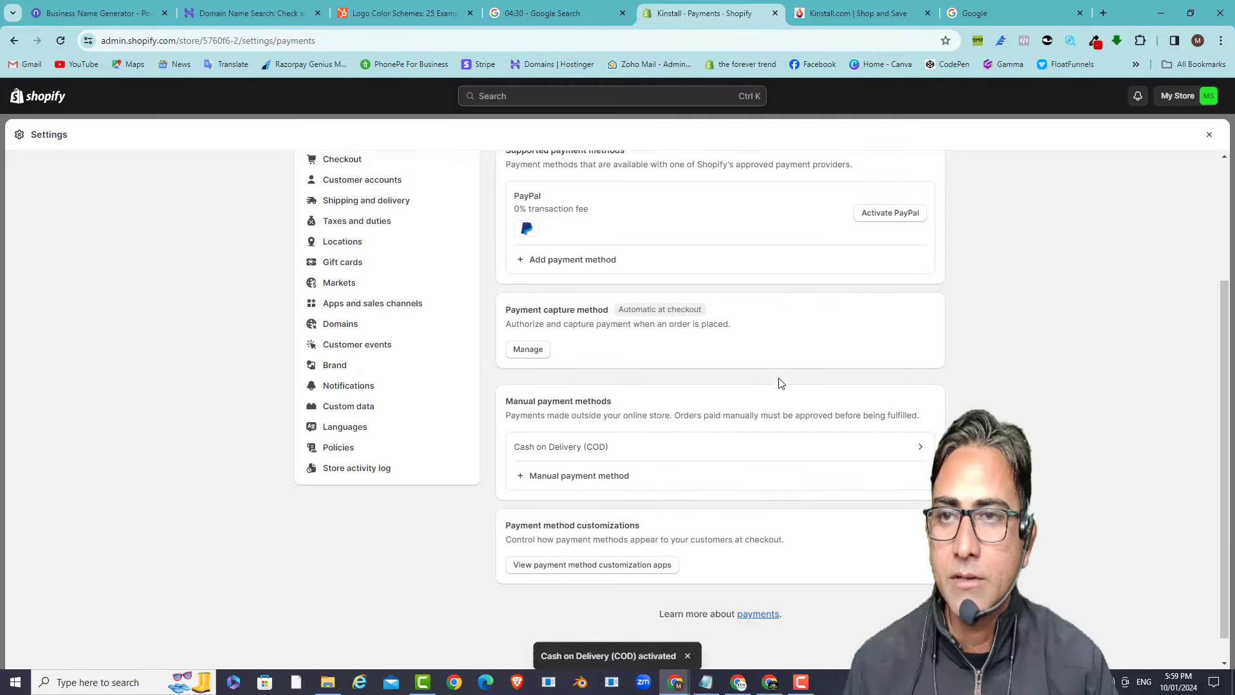
{"action": "scroll", "coordinate": [746, 450], "scroll_direction": "up", "scroll_amount": 3}
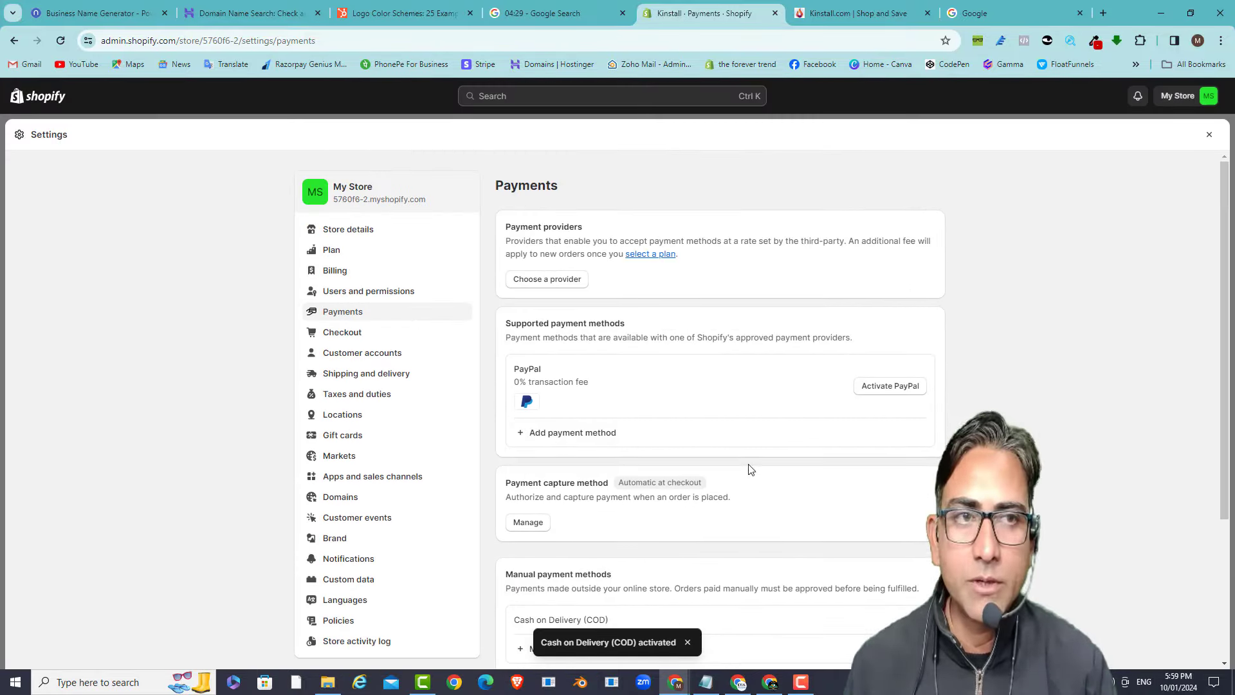
- Leave the payment settings, open the product list and start a product import by CSV, bringing up the file chooser
{"action": "left_click", "coordinate": [1213, 138]}
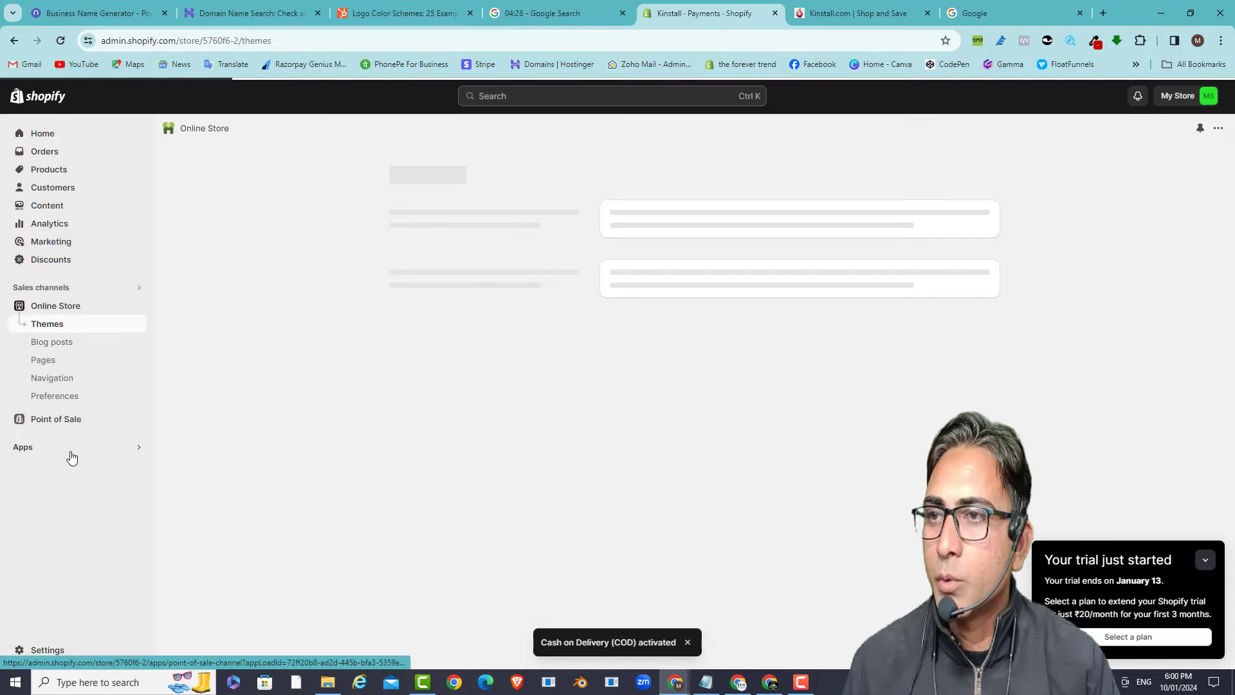
{"action": "left_click", "coordinate": [52, 170]}
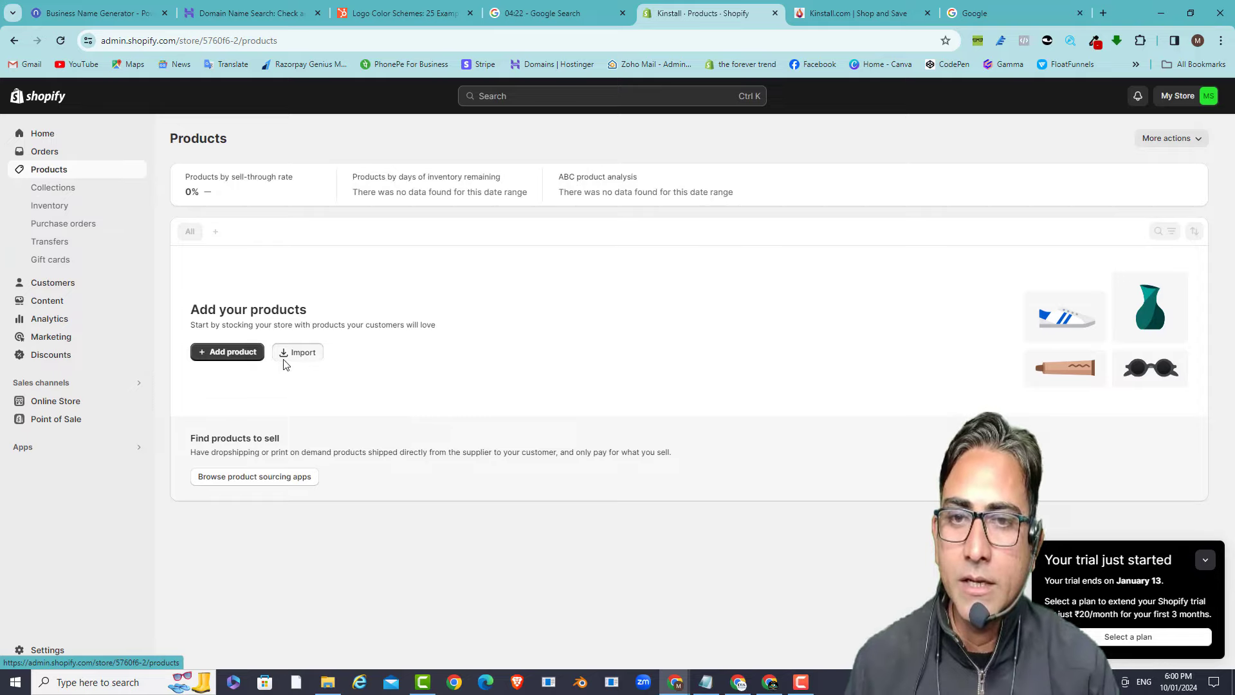
{"action": "left_click", "coordinate": [288, 357]}
{"action": "left_click", "coordinate": [630, 379]}
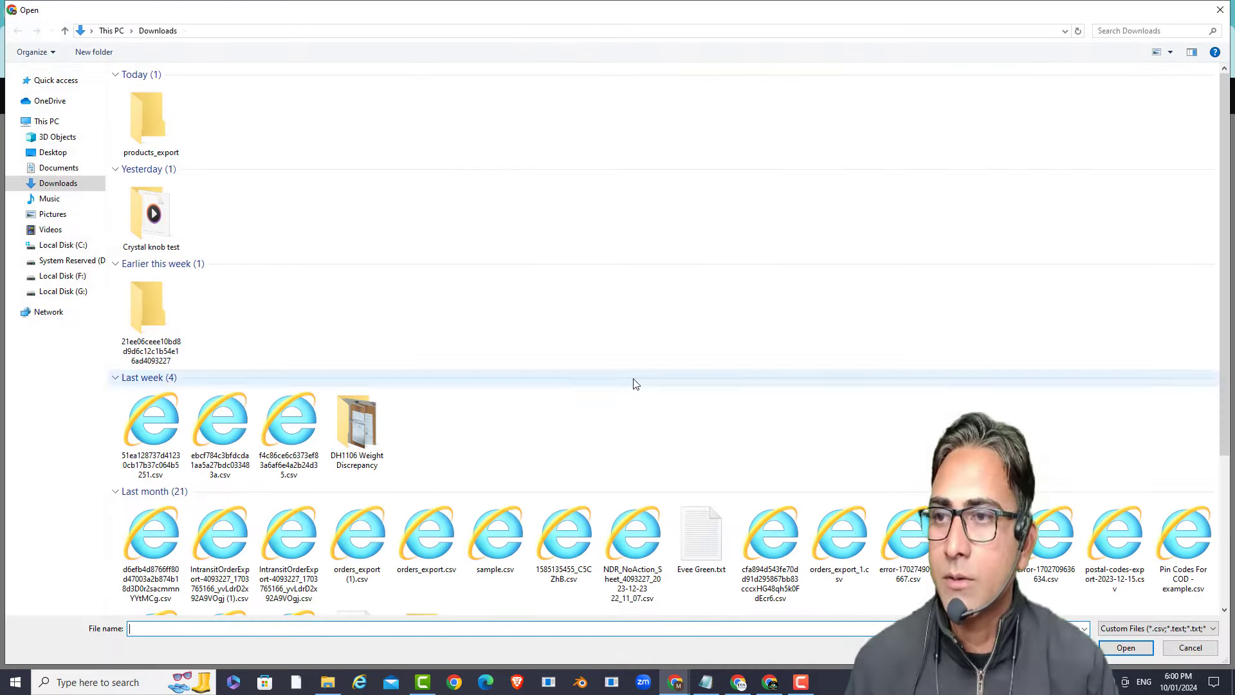
- Browse Local Disk (G:) to the "Manual Products 12 CSV" folder and select "12 Products to import on the video tutorial.csv"
{"action": "left_click", "coordinate": [64, 291]}
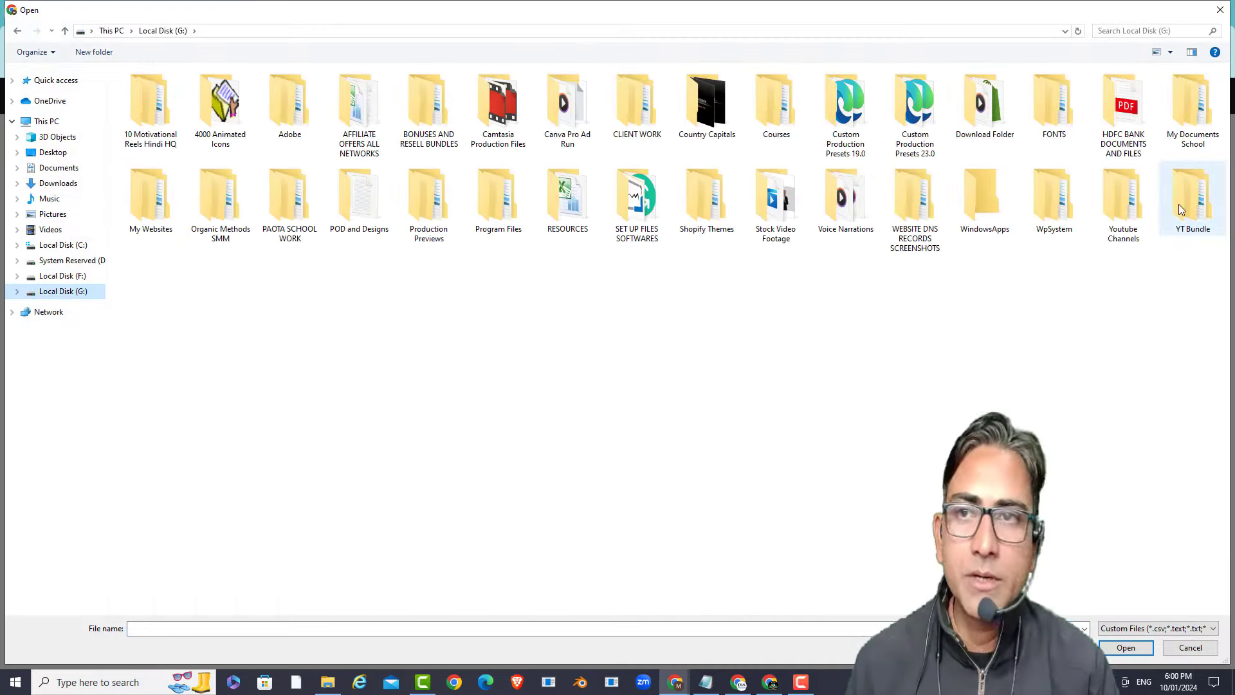
{"action": "double_click", "coordinate": [1124, 200]}
{"action": "double_click", "coordinate": [183, 105]}
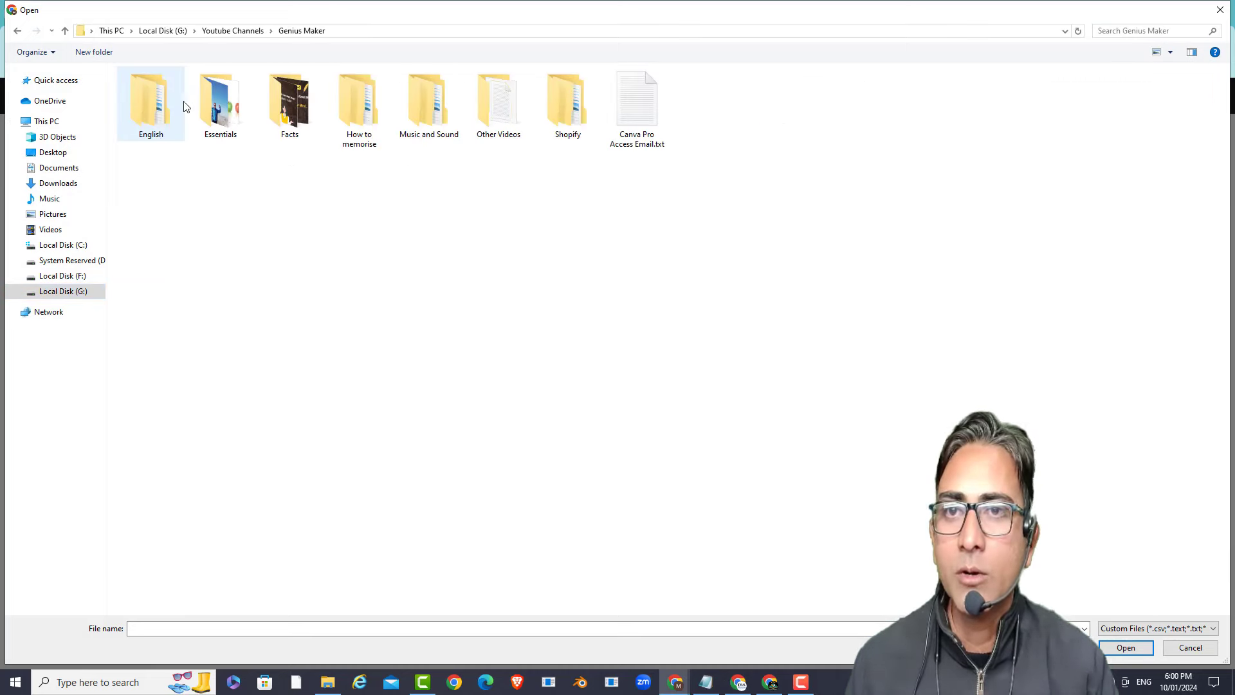
{"action": "double_click", "coordinate": [560, 115]}
{"action": "double_click", "coordinate": [193, 103]}
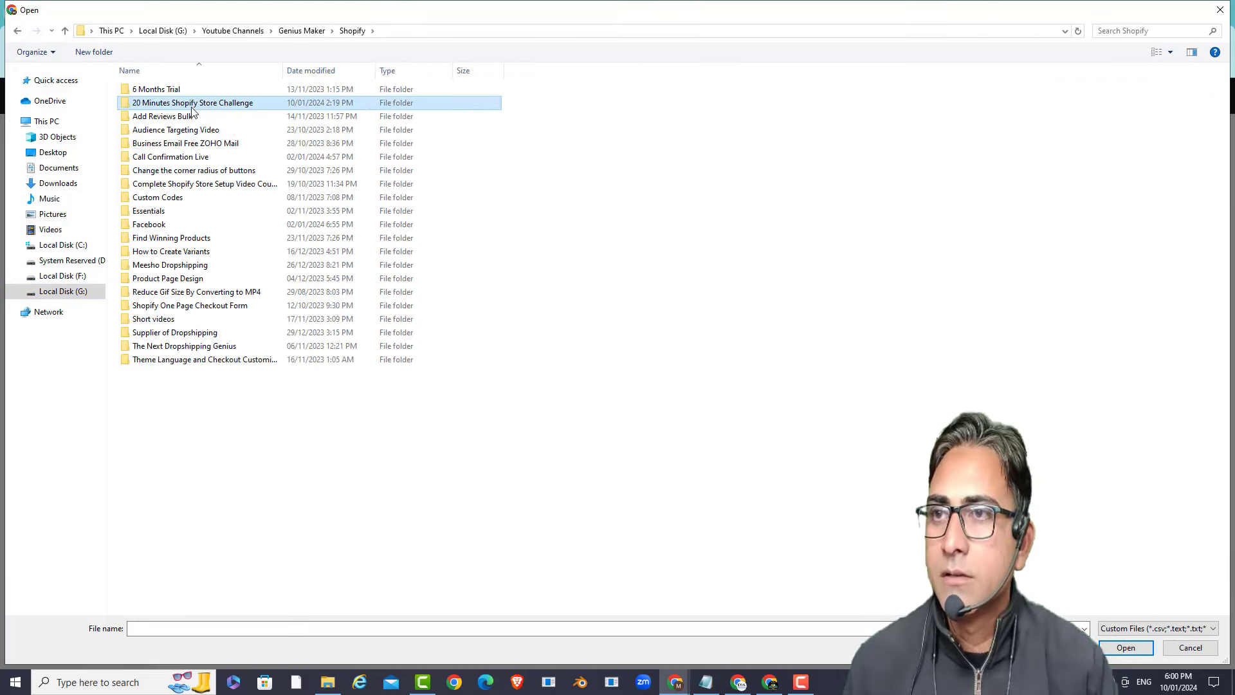
{"action": "double_click", "coordinate": [222, 105]}
{"action": "left_click", "coordinate": [218, 90]}
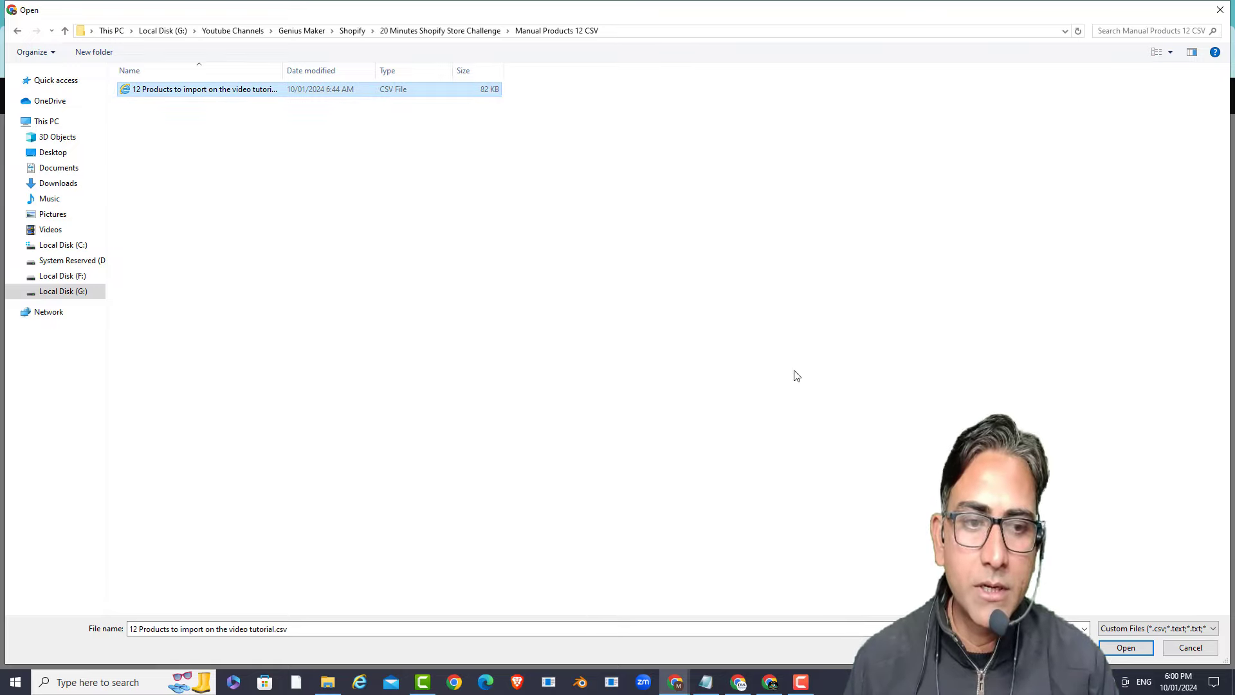
- Upload the selected CSV for preview and import its products, publishing them to all sales channels
{"action": "left_click", "coordinate": [1126, 648]}
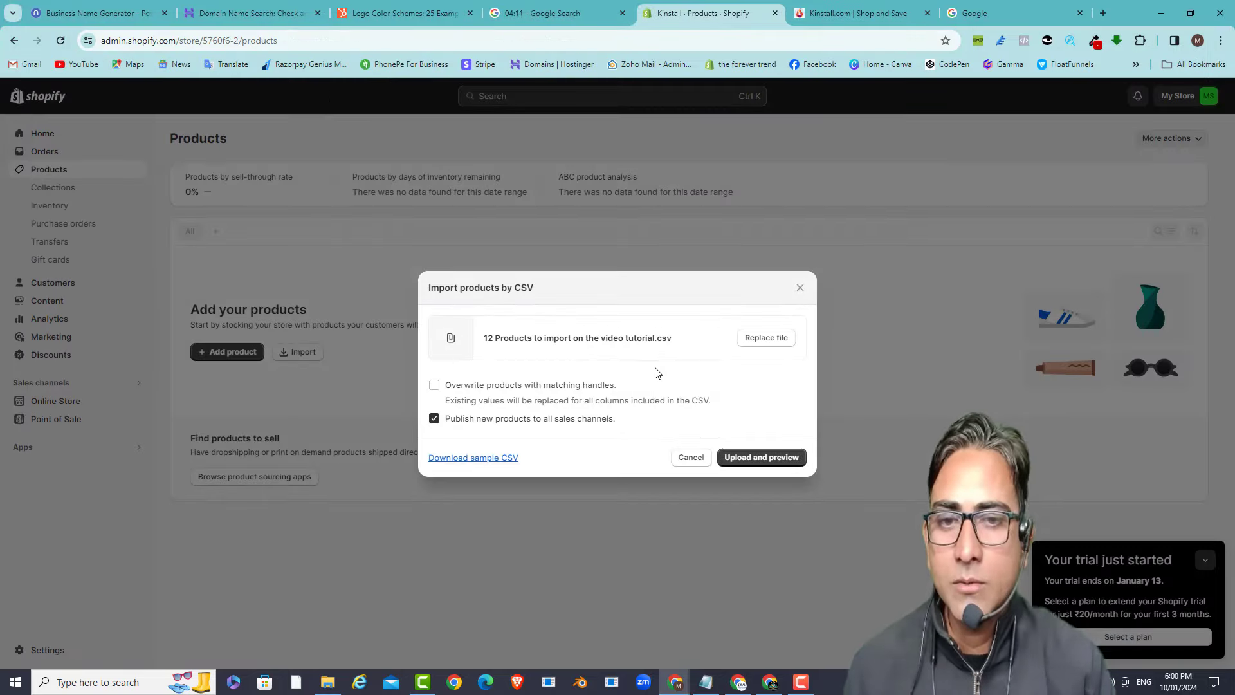
{"action": "left_click", "coordinate": [761, 458]}
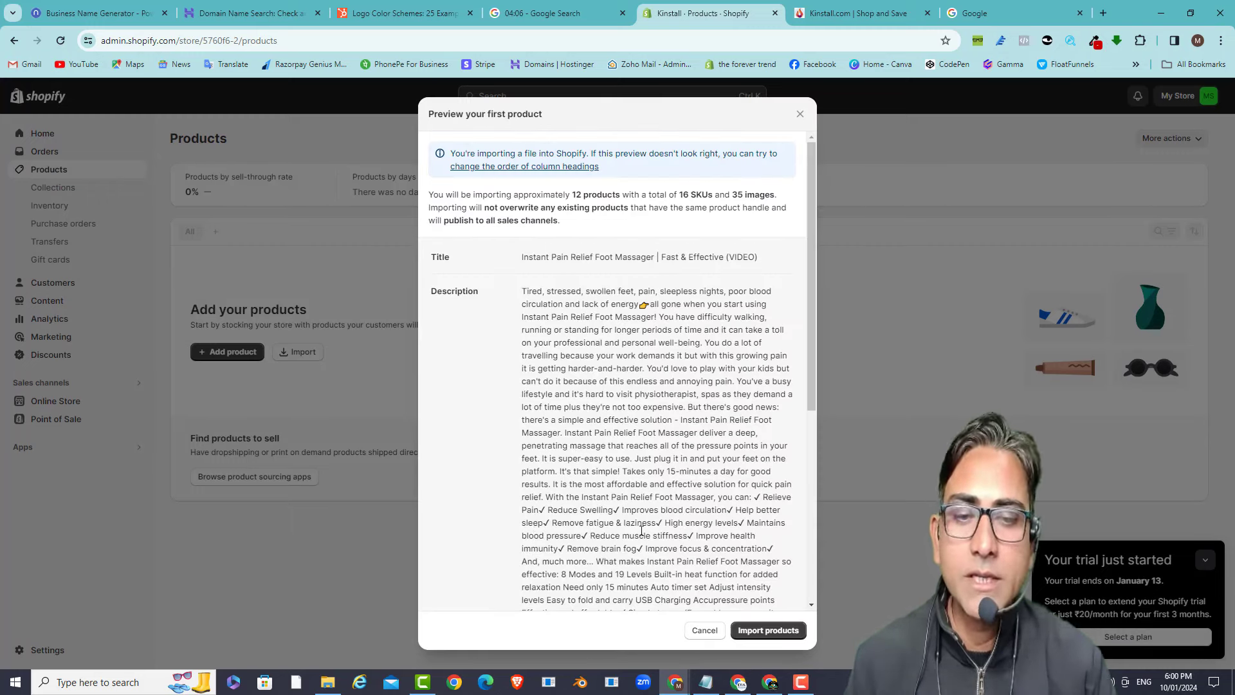
{"action": "left_click", "coordinate": [768, 631]}
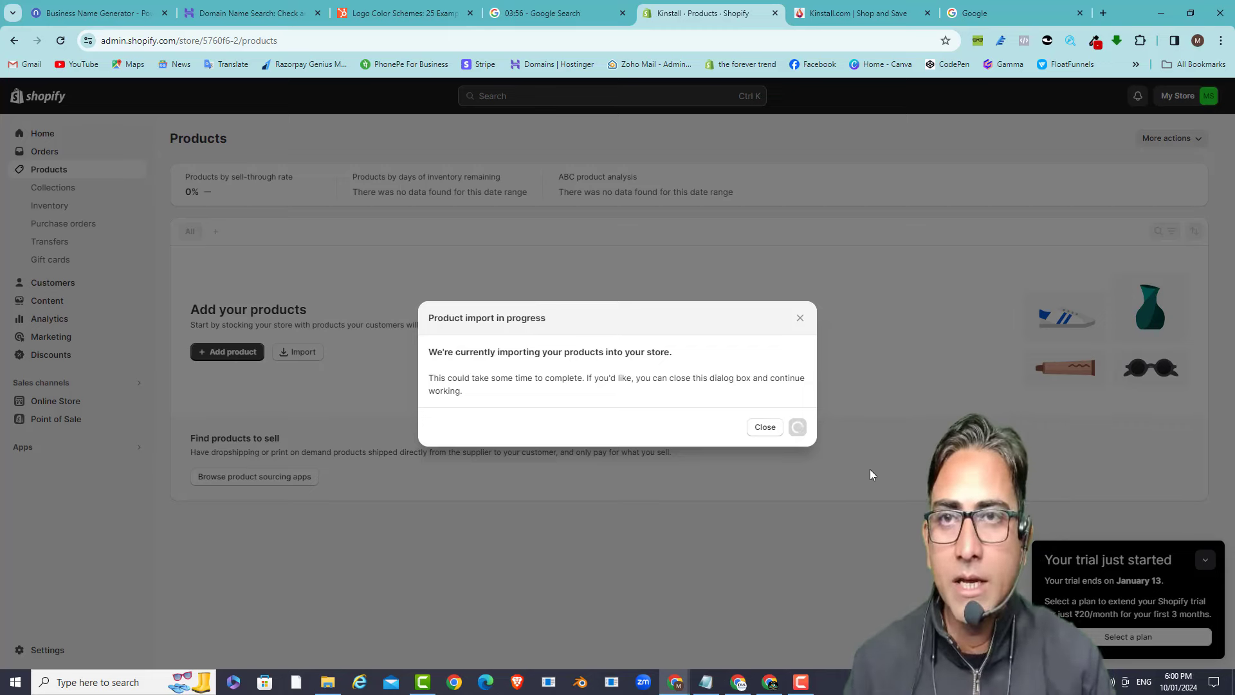
- Check the remaining time on the 20-minute Google timer while the products import, and return to the store admin
{"action": "left_click", "coordinate": [595, 18]}
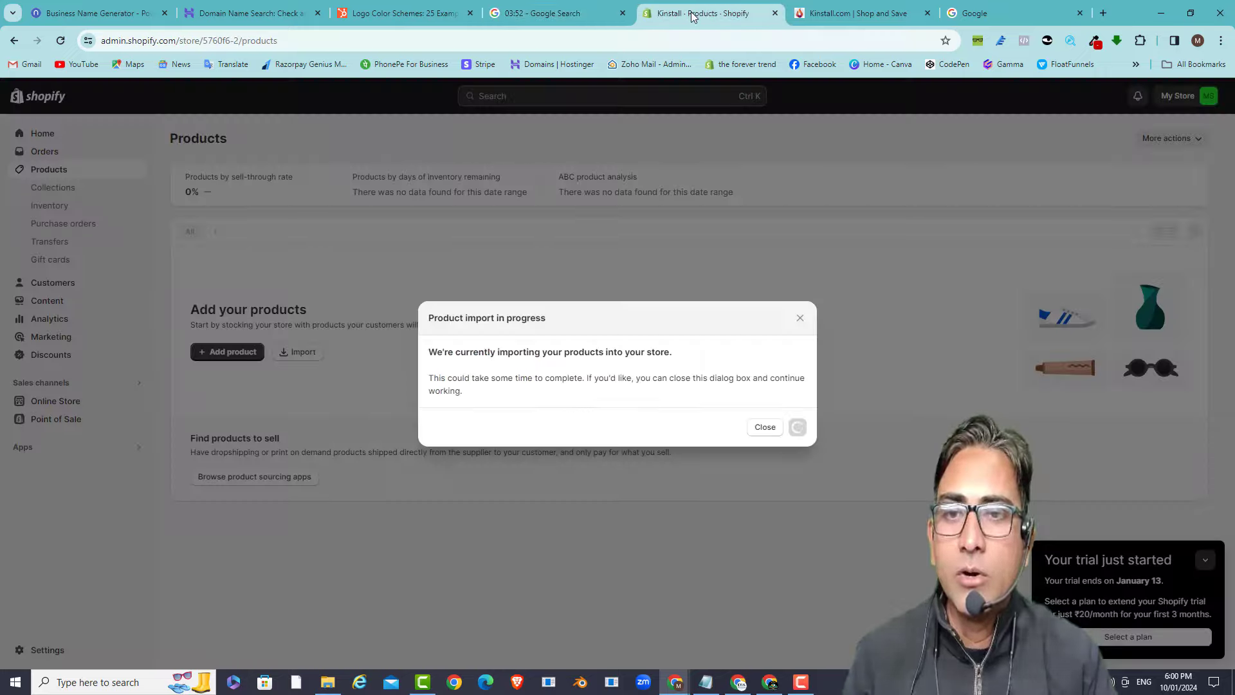
{"action": "left_click", "coordinate": [708, 13]}
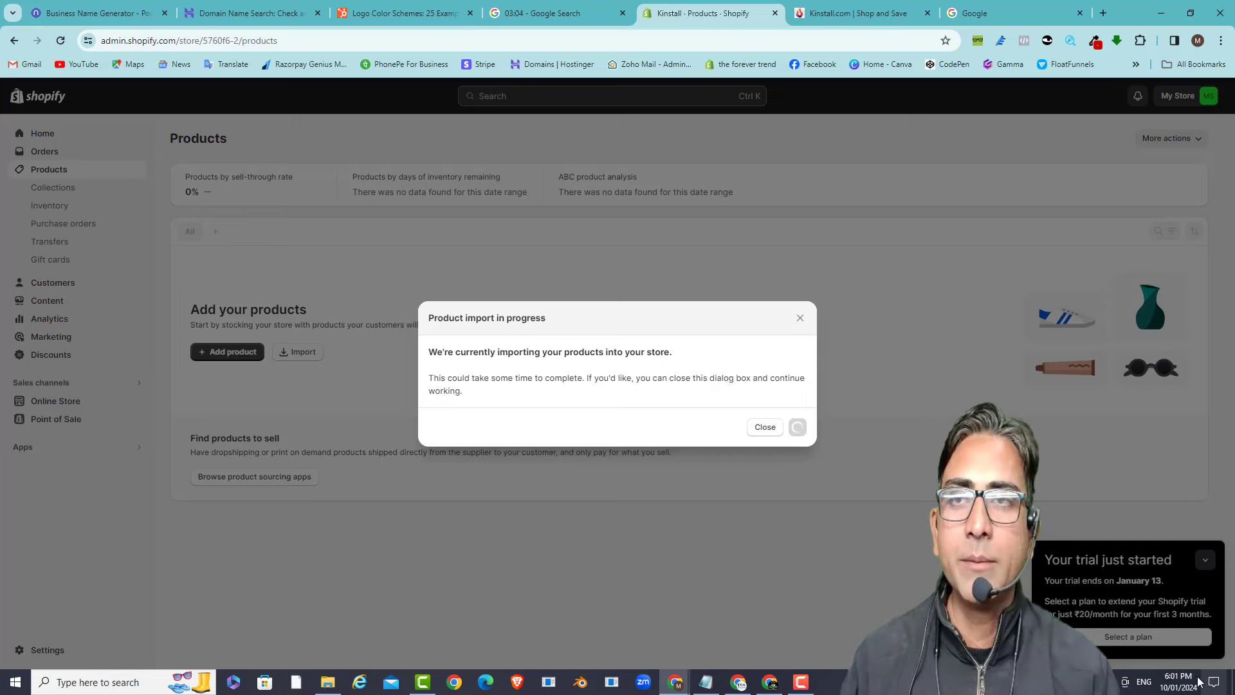
{"action": "left_click", "coordinate": [566, 21]}
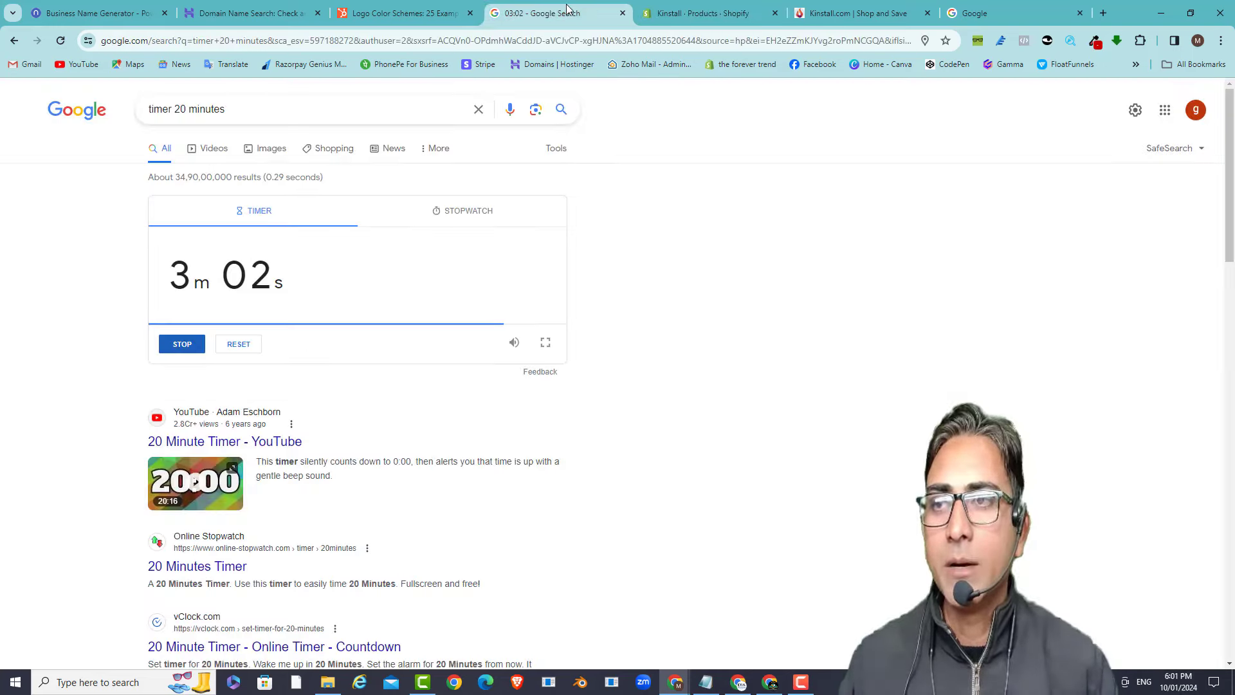
{"action": "left_click", "coordinate": [724, 11]}
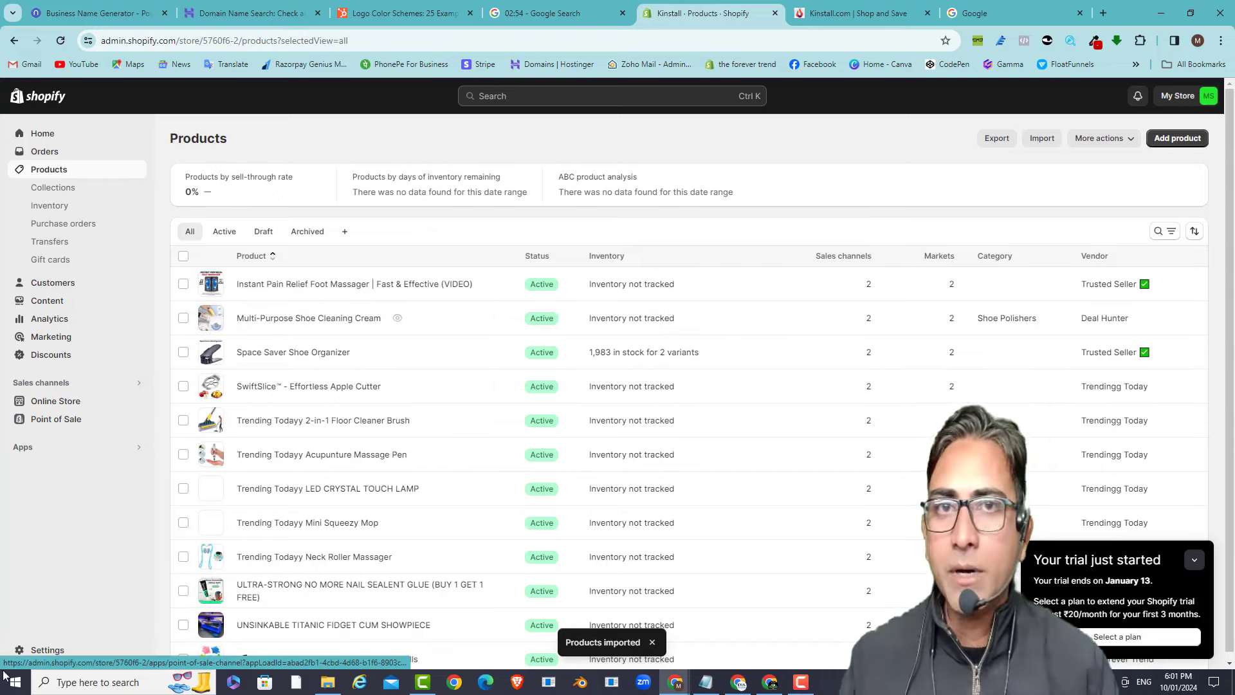
- Reload the live storefront's home page, review the imported products and footer, and dismiss the admin preview bar
{"action": "left_click", "coordinate": [849, 6]}
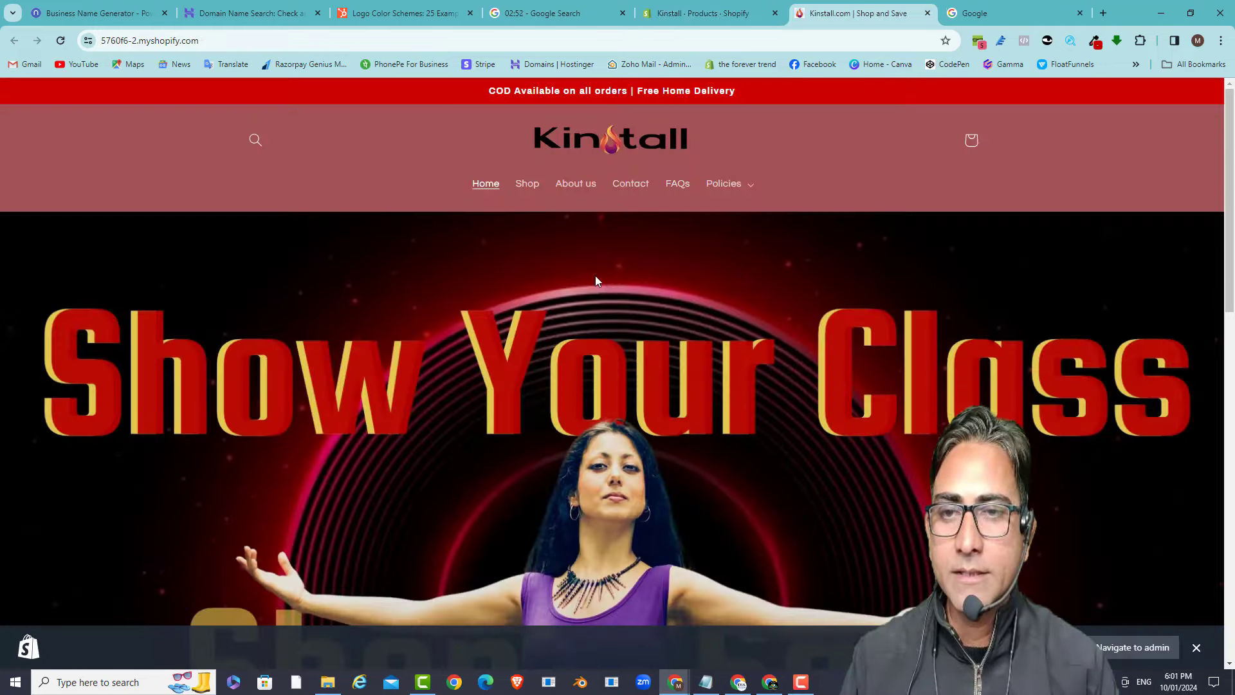
{"action": "scroll", "coordinate": [593, 276], "scroll_direction": "down", "scroll_amount": 15}
{"action": "right_click", "coordinate": [147, 197]}
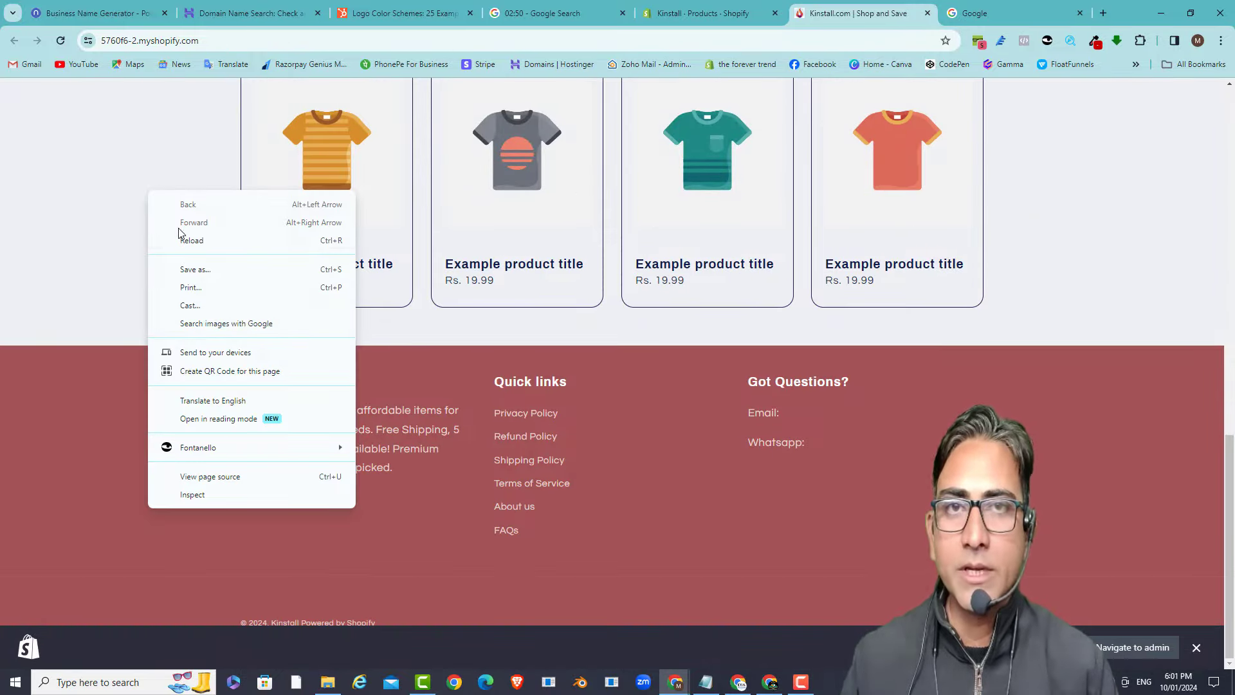
{"action": "left_click", "coordinate": [164, 238]}
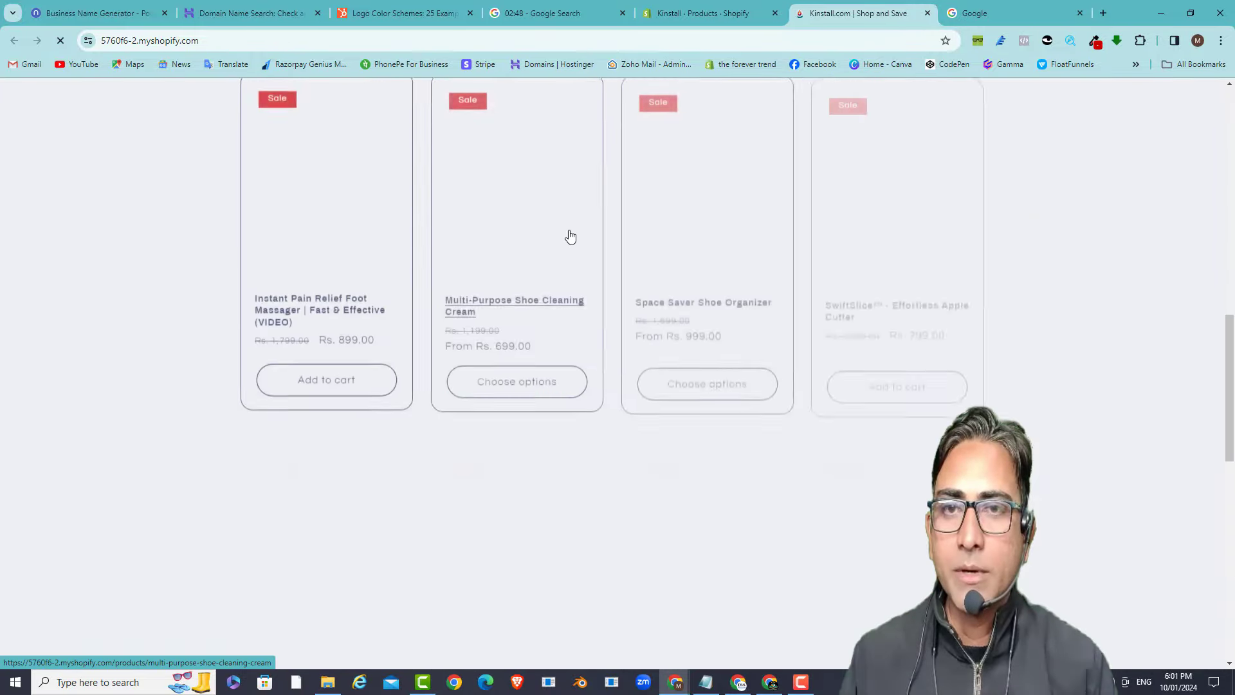
{"action": "scroll", "coordinate": [524, 278], "scroll_direction": "up", "scroll_amount": 6}
{"action": "scroll", "coordinate": [526, 278], "scroll_direction": "up", "scroll_amount": 4}
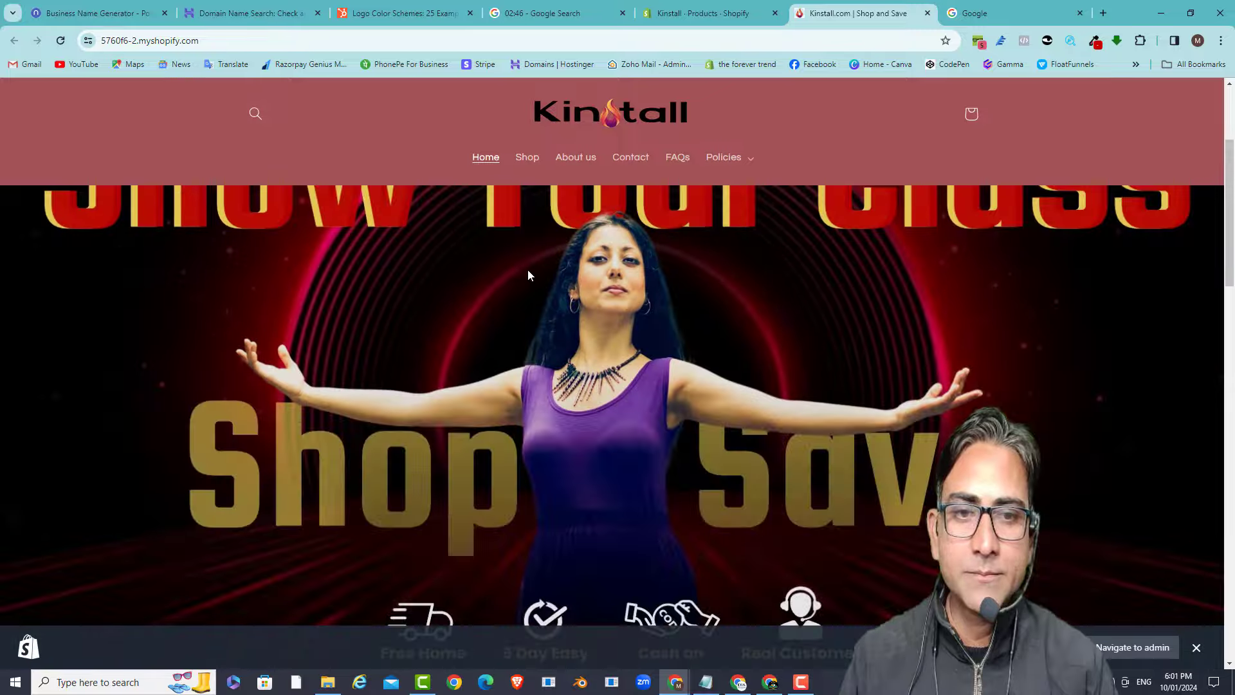
{"action": "scroll", "coordinate": [528, 275], "scroll_direction": "down", "scroll_amount": 13}
{"action": "scroll", "coordinate": [527, 275], "scroll_direction": "down", "scroll_amount": 9}
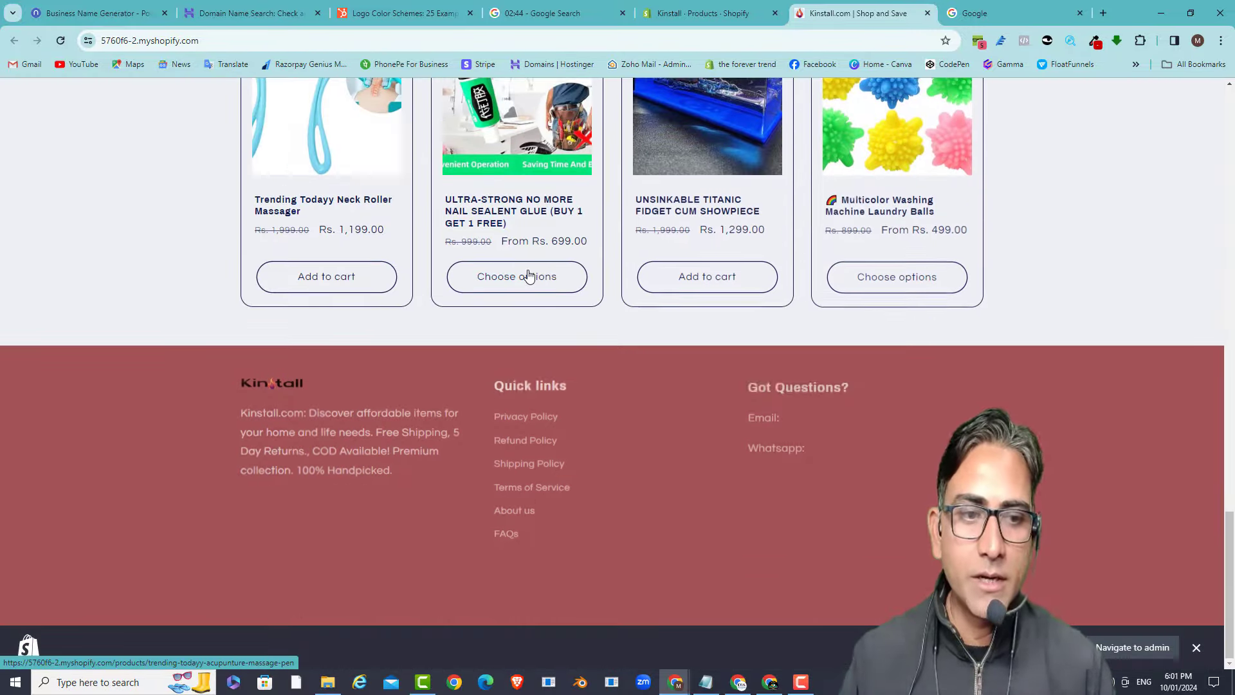
{"action": "left_click", "coordinate": [1198, 649]}
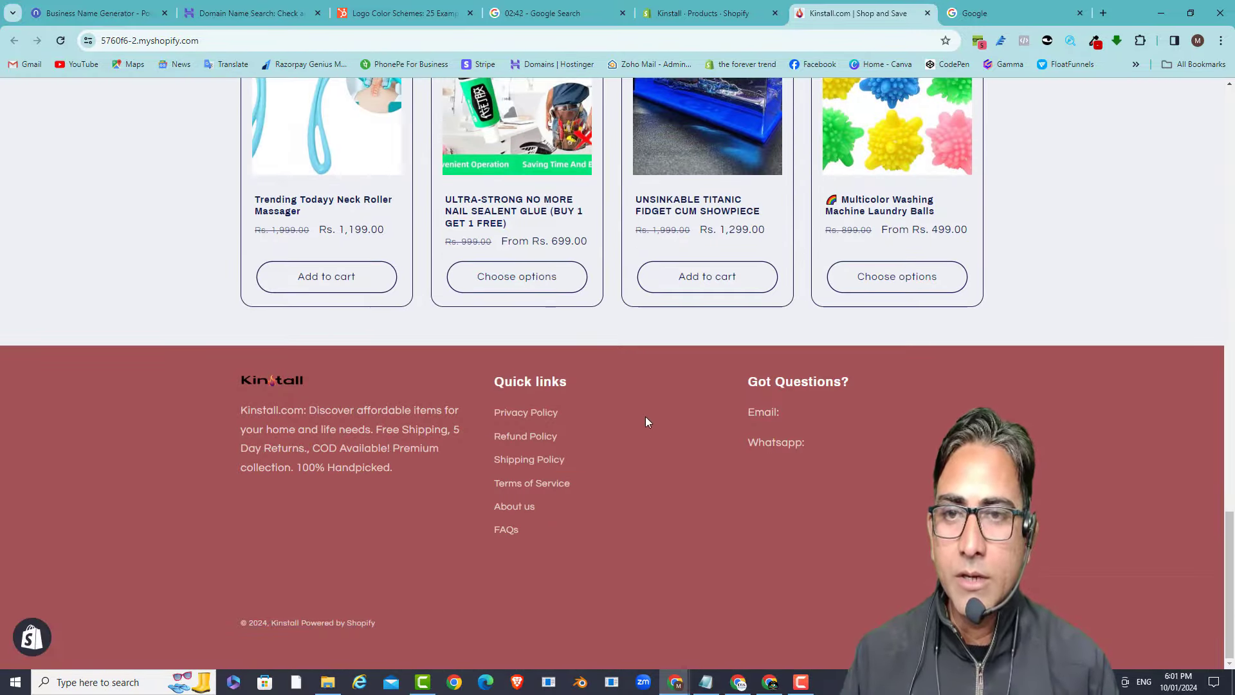
{"action": "scroll", "coordinate": [646, 416], "scroll_direction": "up", "scroll_amount": 10}
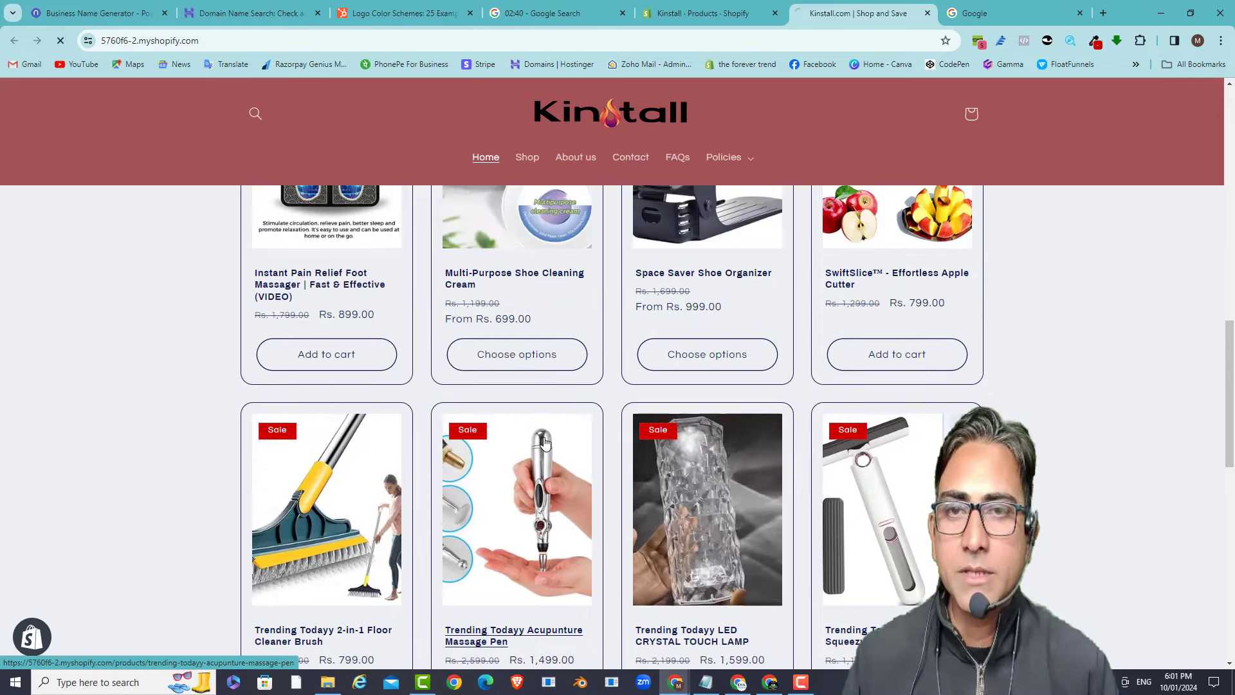
- Open the Trending Todayy Acupunture Massage Pen product page, review its description from start to end, and close the storefront
{"action": "left_click", "coordinate": [545, 442]}
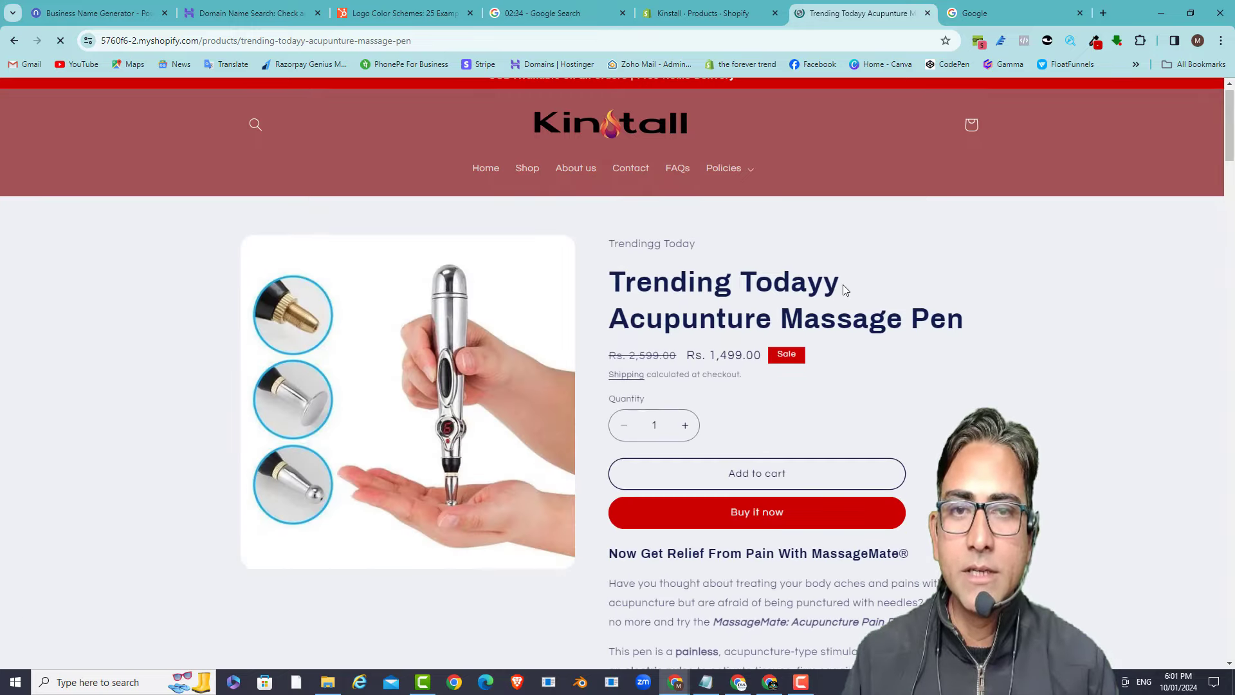
{"action": "scroll", "coordinate": [651, 310], "scroll_direction": "down", "scroll_amount": 3}
{"action": "scroll", "coordinate": [785, 257], "scroll_direction": "down", "scroll_amount": 10}
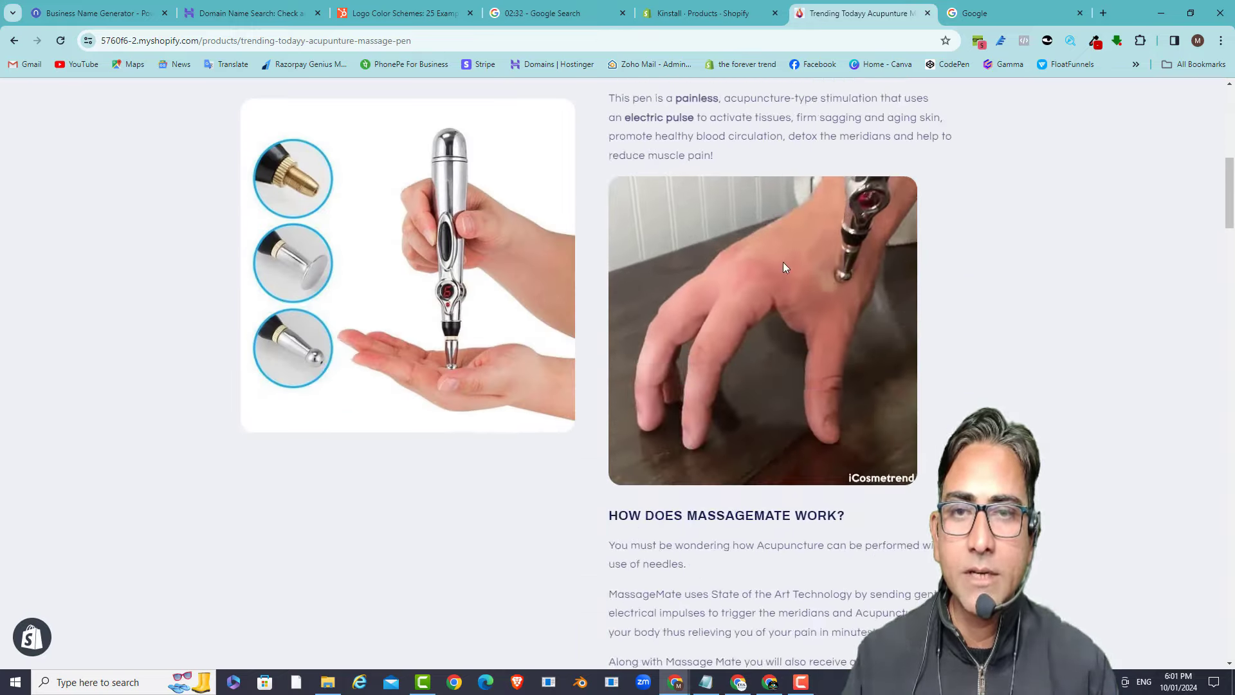
{"action": "scroll", "coordinate": [791, 256], "scroll_direction": "down", "scroll_amount": 15}
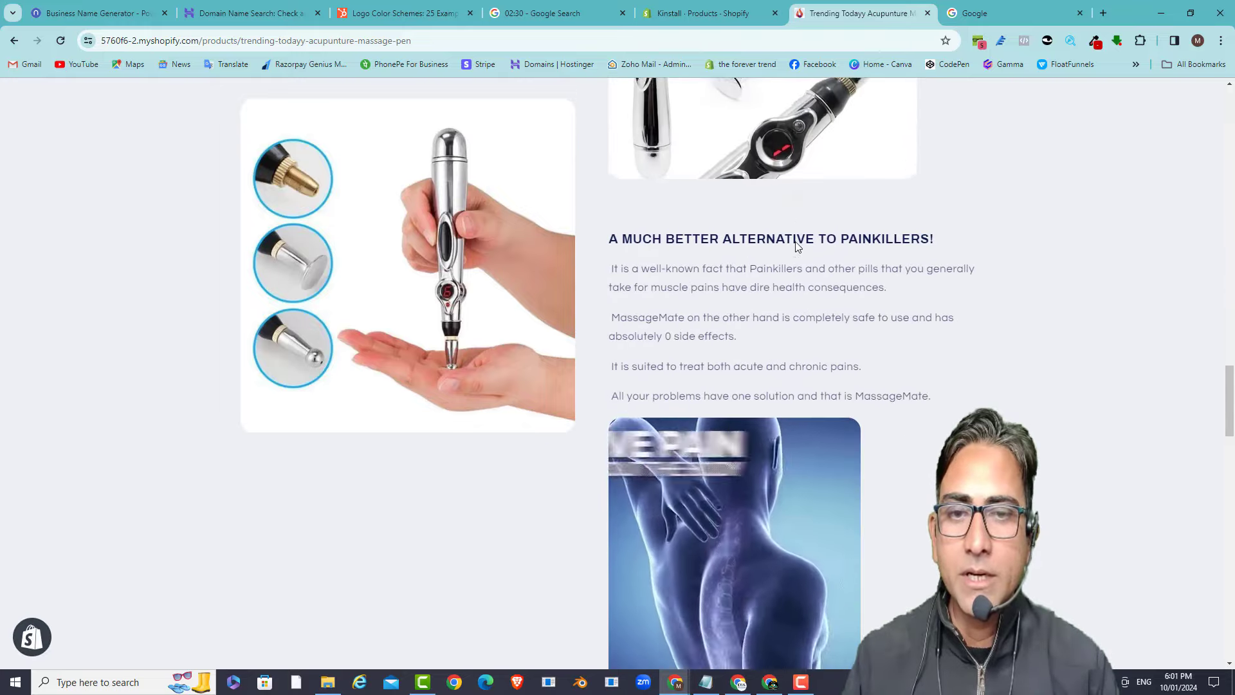
{"action": "scroll", "coordinate": [804, 243], "scroll_direction": "down", "scroll_amount": 15}
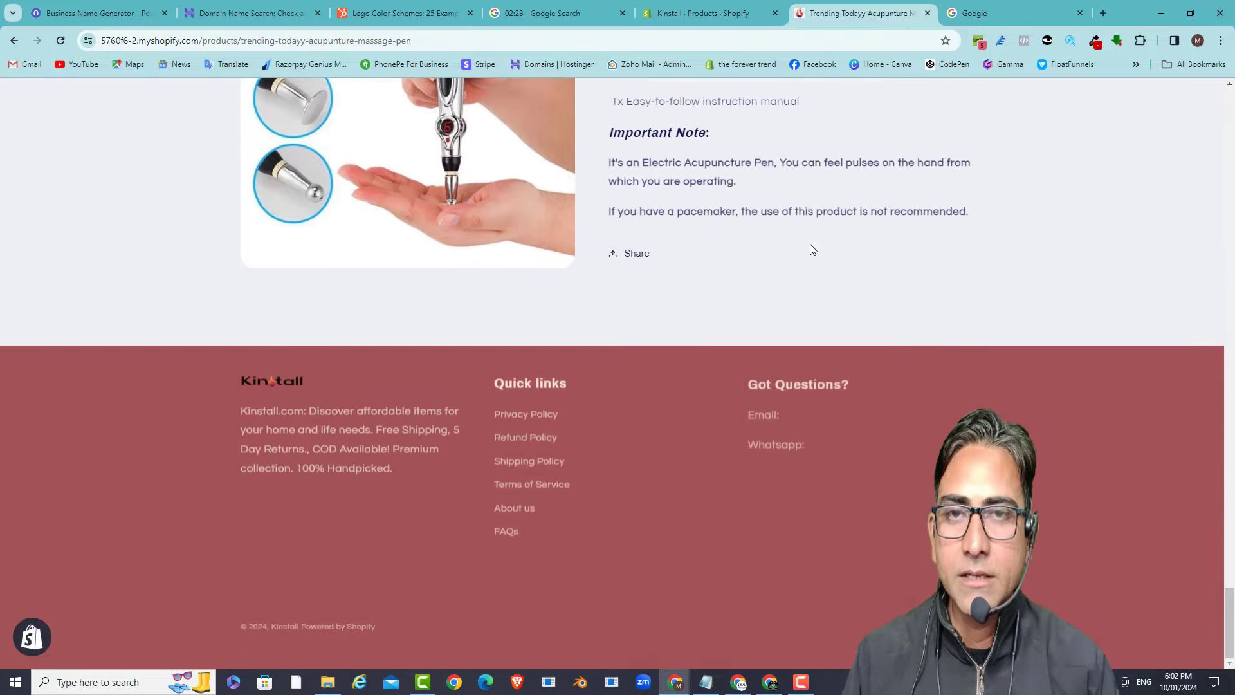
{"action": "scroll", "coordinate": [811, 248], "scroll_direction": "up", "scroll_amount": 6}
{"action": "scroll", "coordinate": [812, 249], "scroll_direction": "up", "scroll_amount": 20}
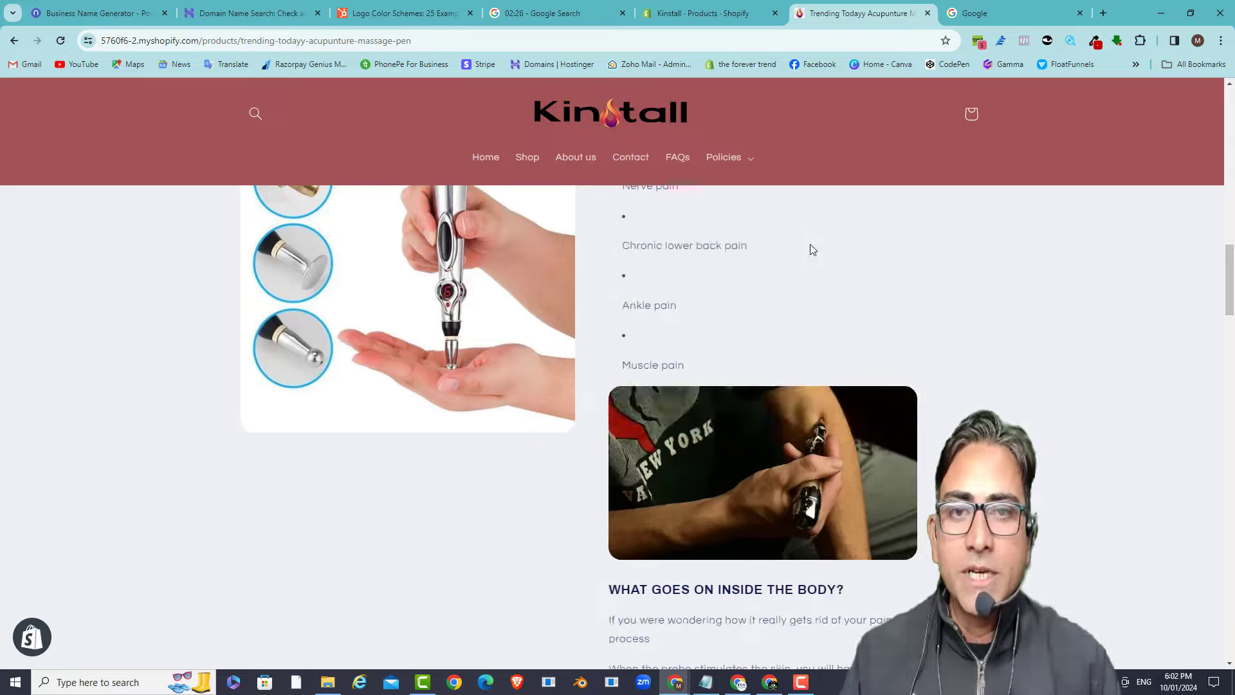
{"action": "scroll", "coordinate": [810, 244], "scroll_direction": "up", "scroll_amount": 5}
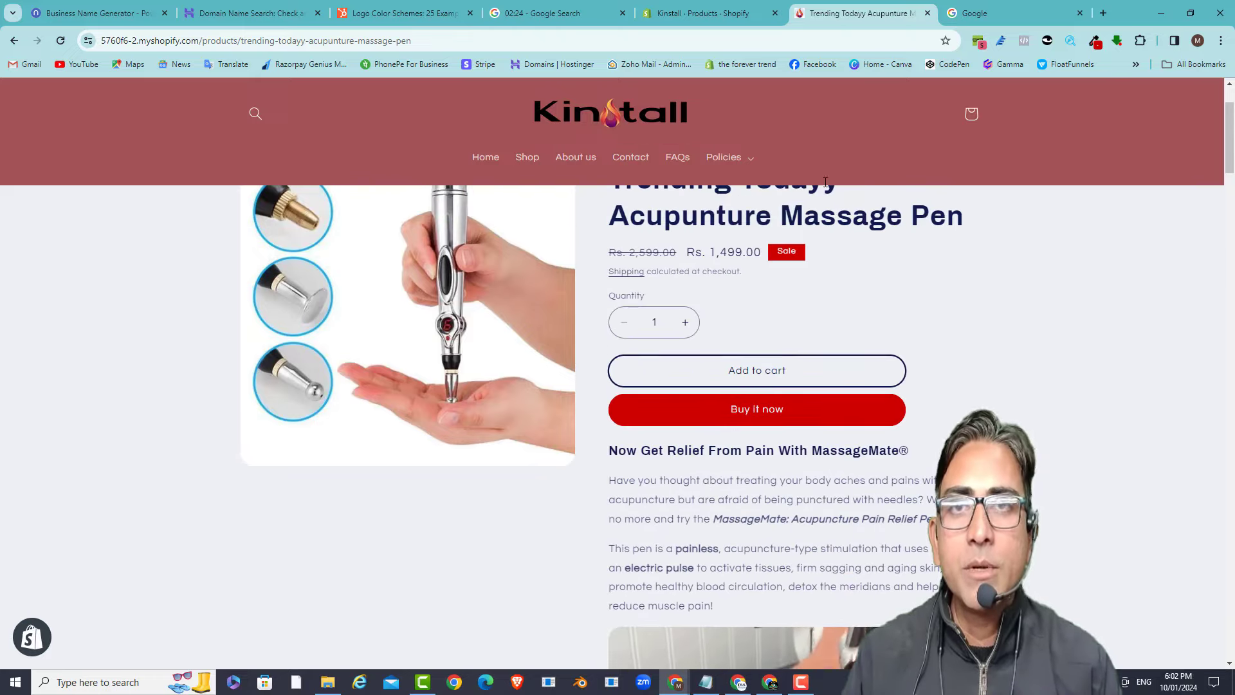
{"action": "left_click", "coordinate": [928, 13]}
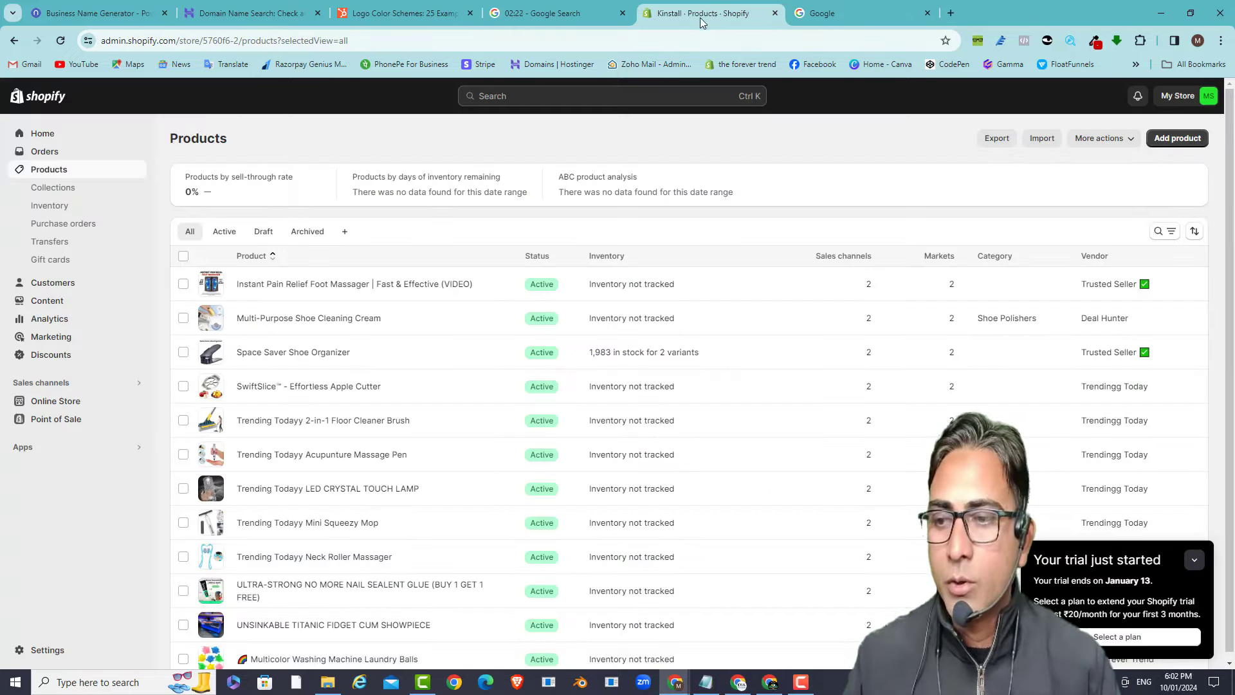
- Open the store's Shipping and delivery settings, review the shipping, local delivery, pickup and package sections, and close the settings
{"action": "left_click", "coordinate": [46, 650]}
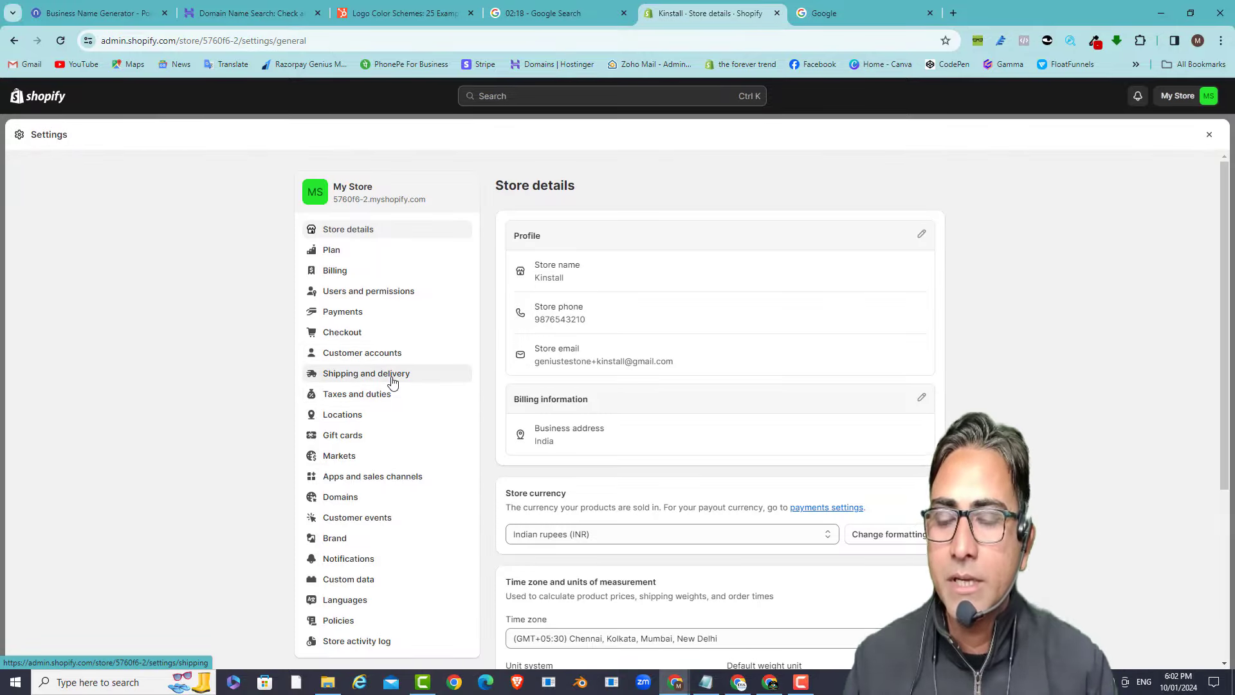
{"action": "left_click", "coordinate": [391, 380]}
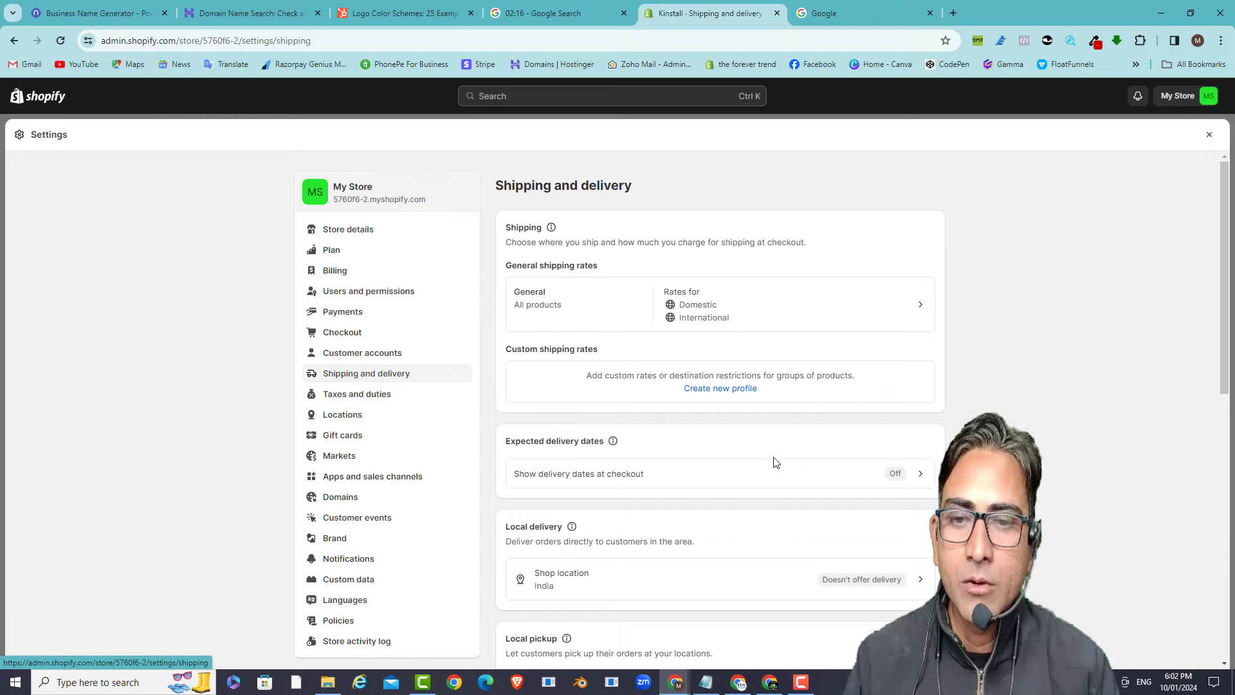
{"action": "scroll", "coordinate": [591, 508], "scroll_direction": "down", "scroll_amount": 2}
{"action": "scroll", "coordinate": [591, 508], "scroll_direction": "down", "scroll_amount": 3}
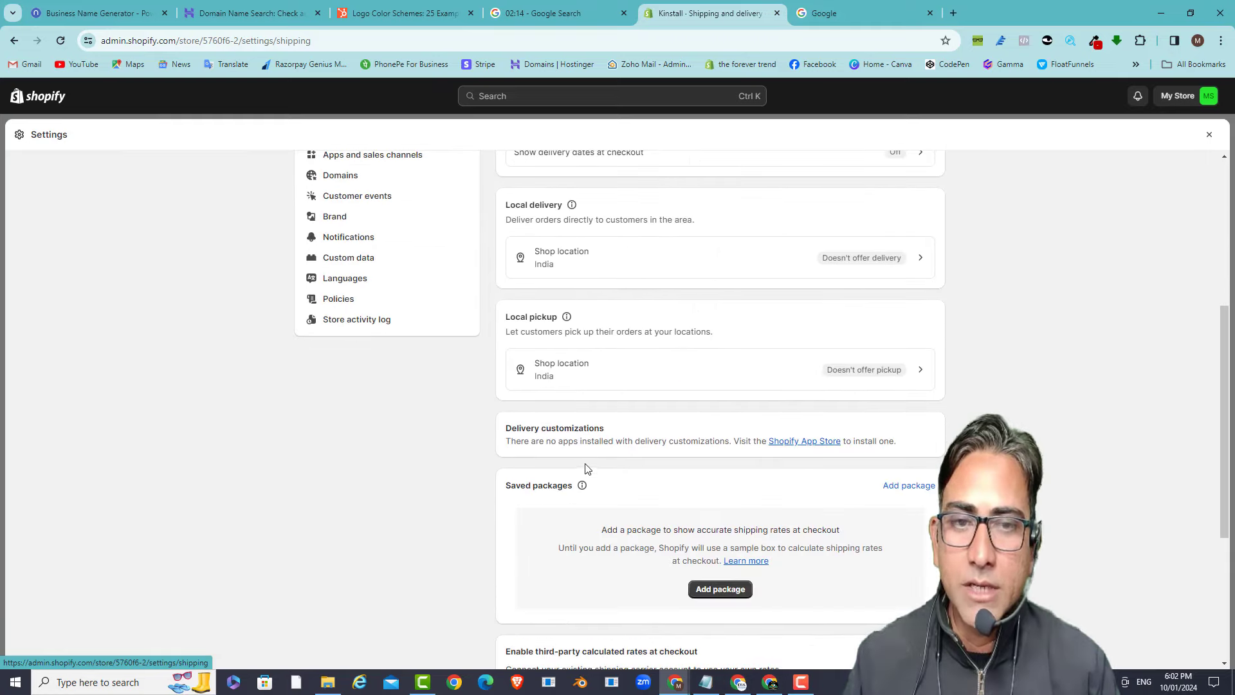
{"action": "scroll", "coordinate": [588, 469], "scroll_direction": "up", "scroll_amount": 3}
{"action": "scroll", "coordinate": [718, 413], "scroll_direction": "up", "scroll_amount": 2}
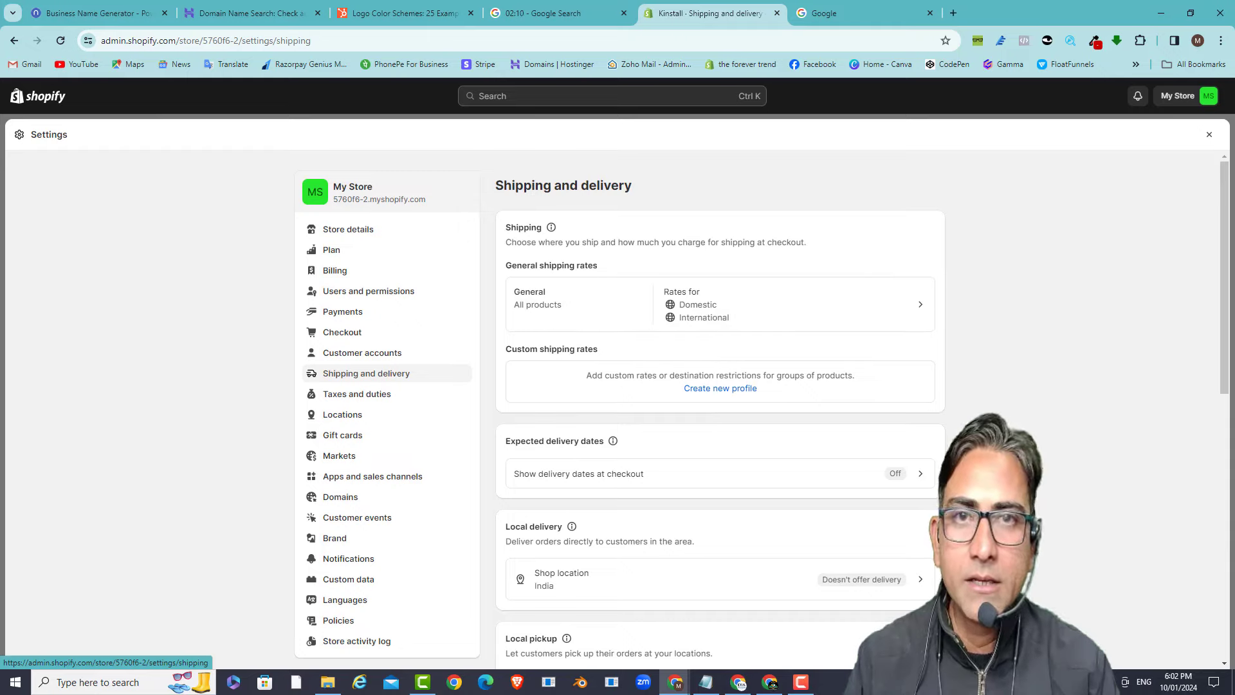
{"action": "left_click", "coordinate": [1209, 135]}
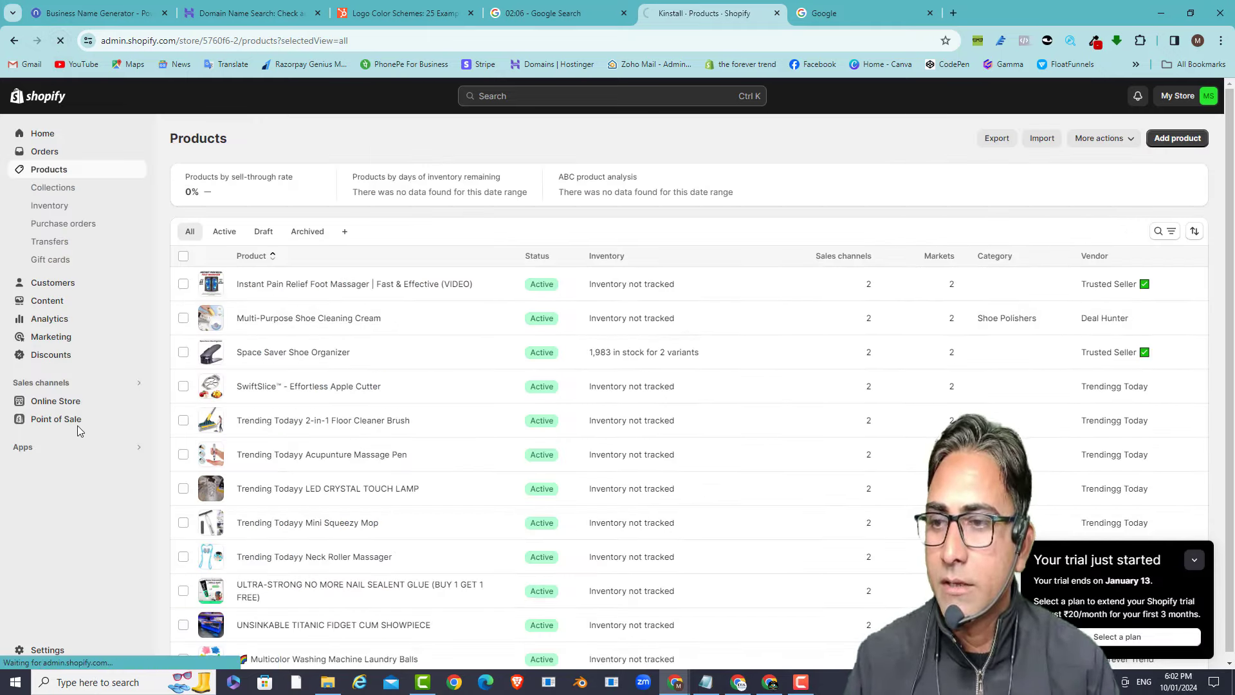
- Open the store's Shipping and delivery settings and look over the general and custom shipping rates
{"action": "left_click", "coordinate": [73, 402]}
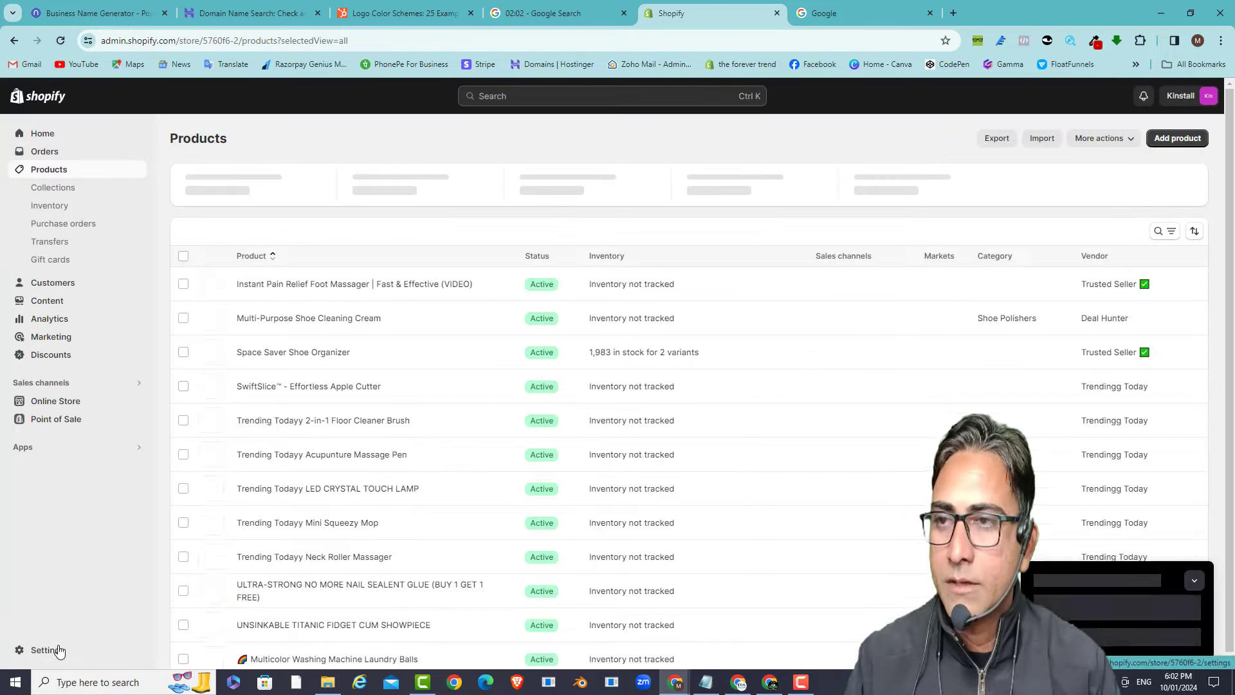
{"action": "left_click", "coordinate": [52, 650]}
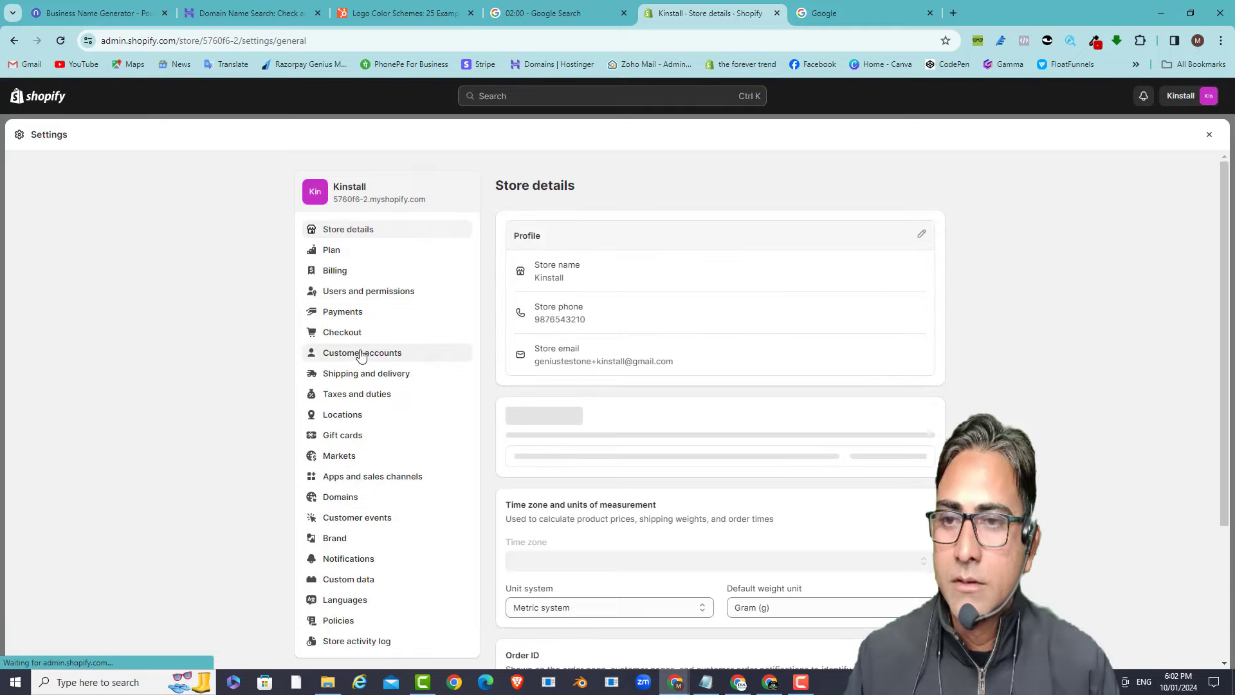
{"action": "left_click", "coordinate": [363, 378]}
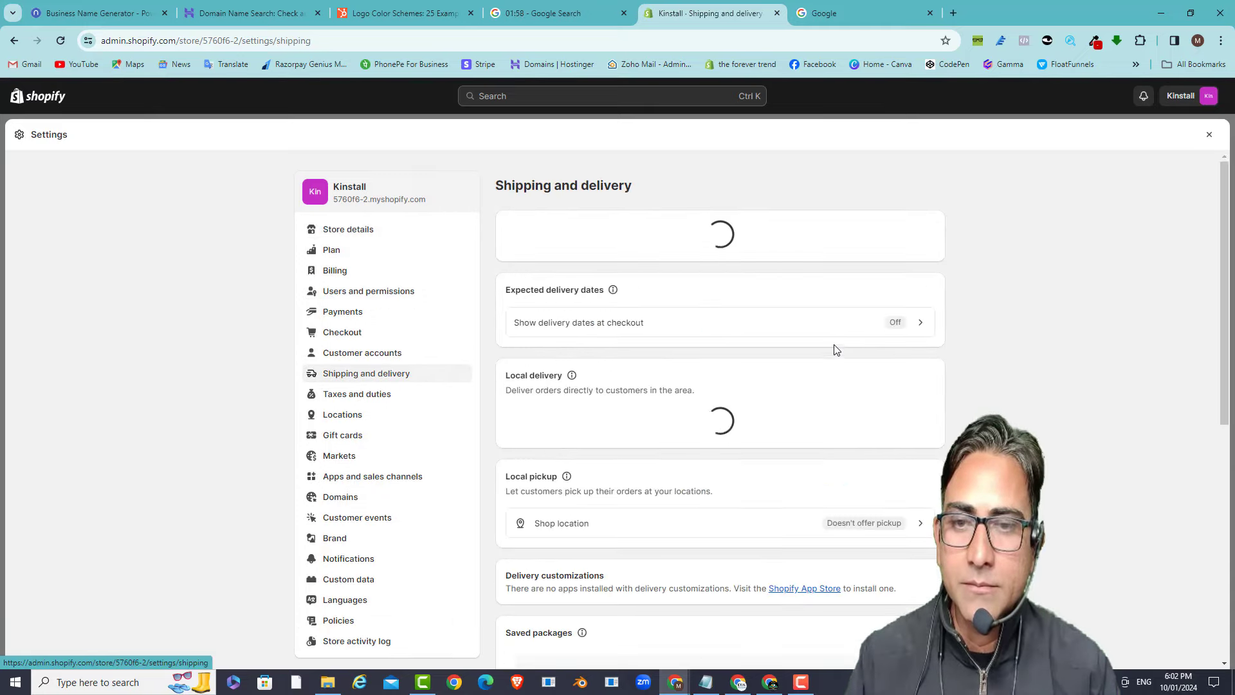
{"action": "scroll", "coordinate": [755, 299], "scroll_direction": "down", "scroll_amount": 2}
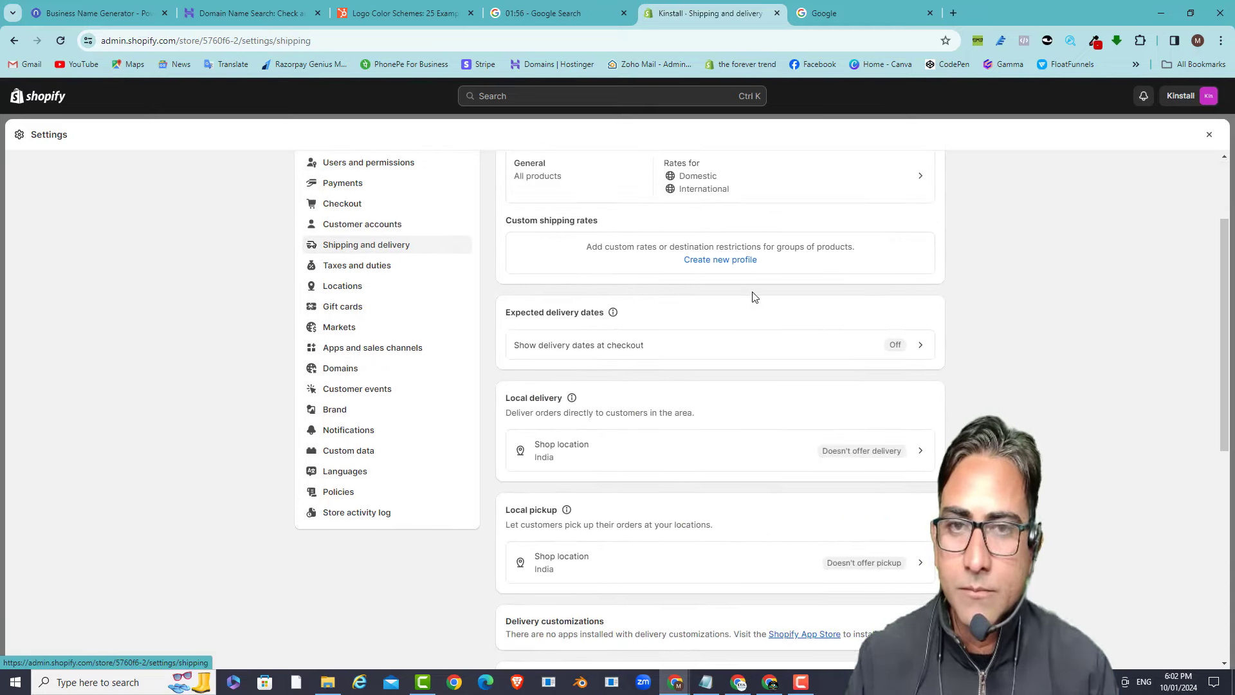
{"action": "scroll", "coordinate": [756, 296], "scroll_direction": "up", "scroll_amount": 1}
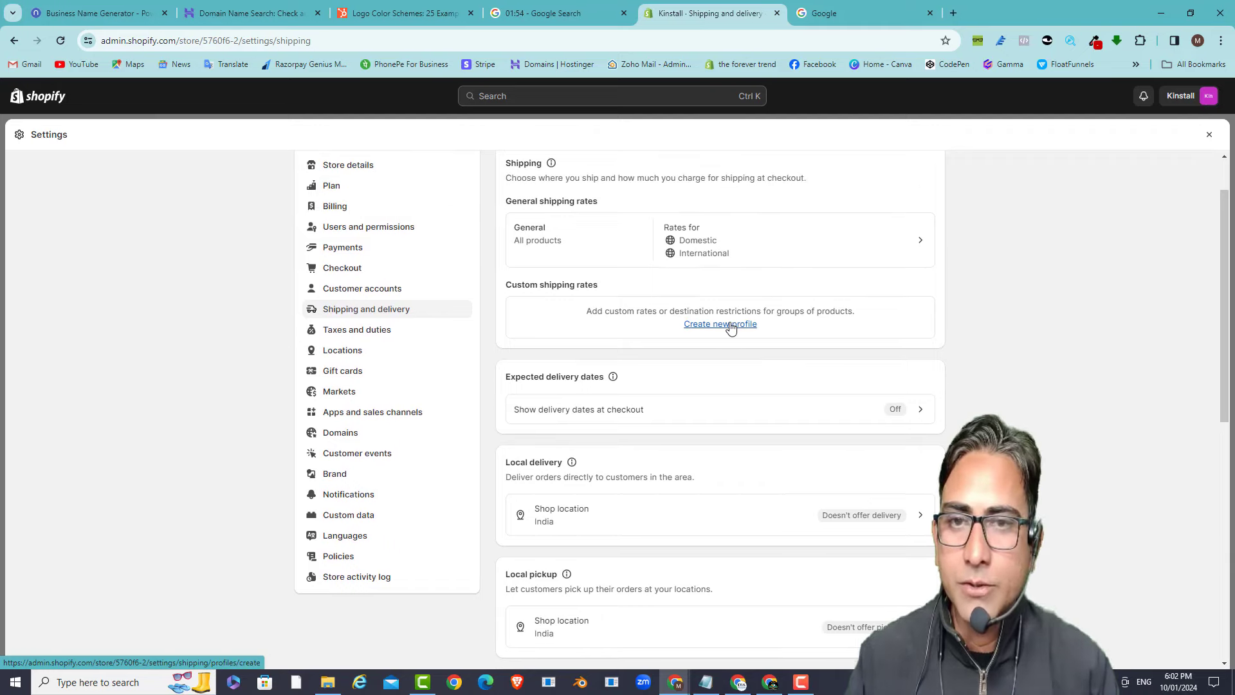
{"action": "left_click", "coordinate": [731, 324]}
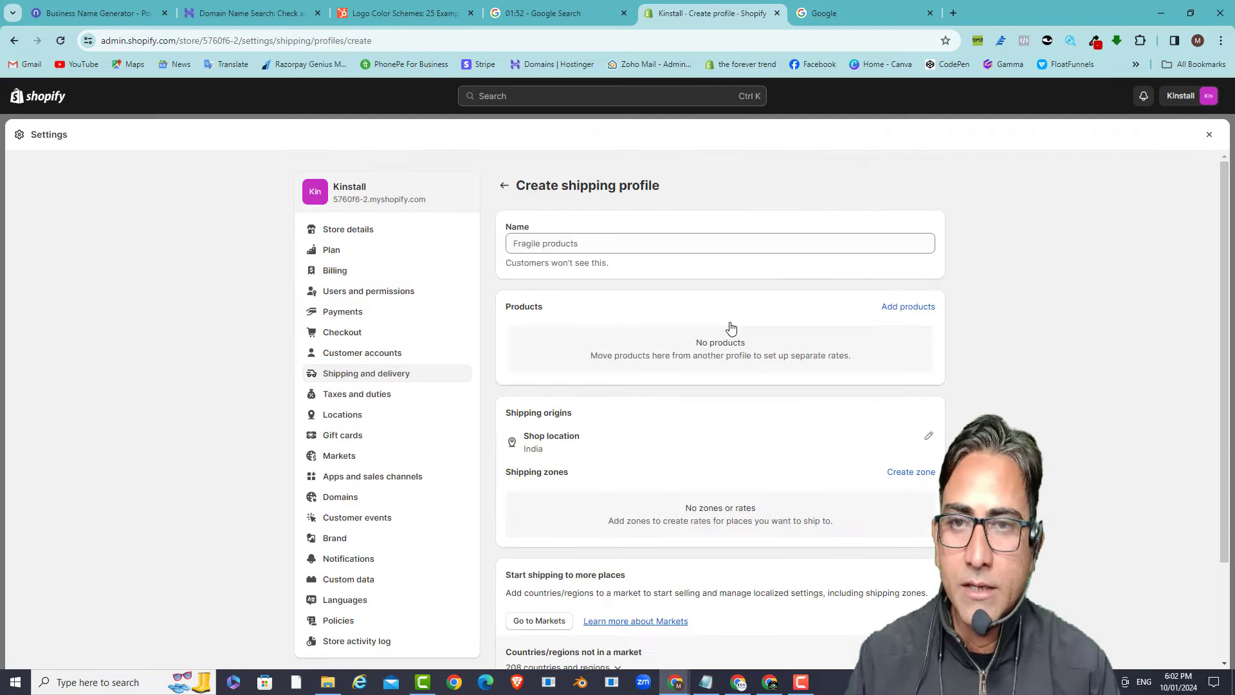
{"action": "left_click", "coordinate": [618, 243]}
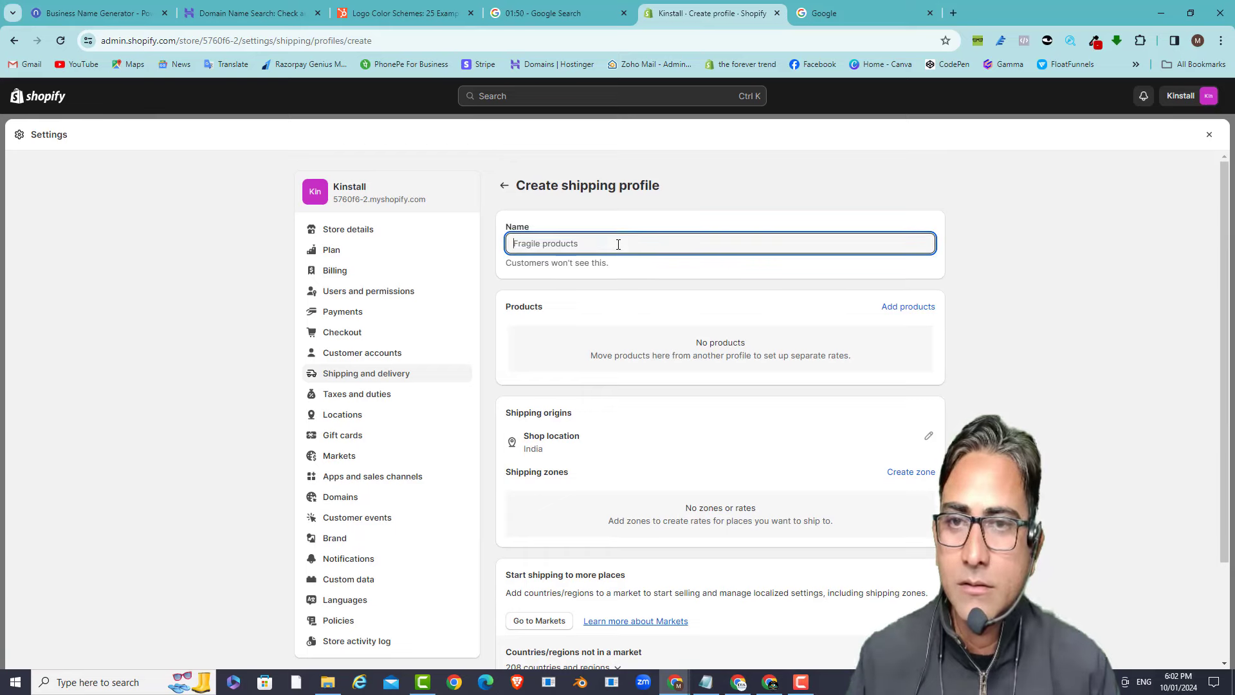
{"action": "left_click", "coordinate": [502, 186]}
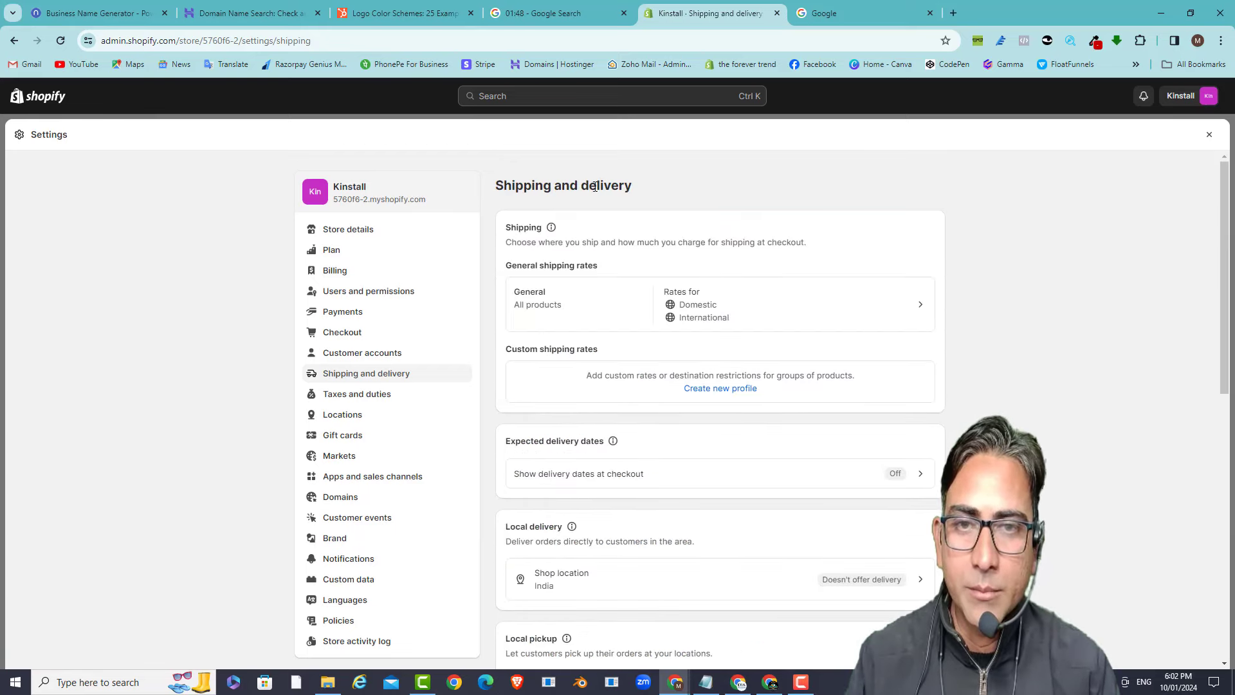
- In the general shipping profile, rename the Domestic zone's Standard rate to "Home Delivery" with a truck emoji and save the profile
{"action": "left_click", "coordinate": [825, 304]}
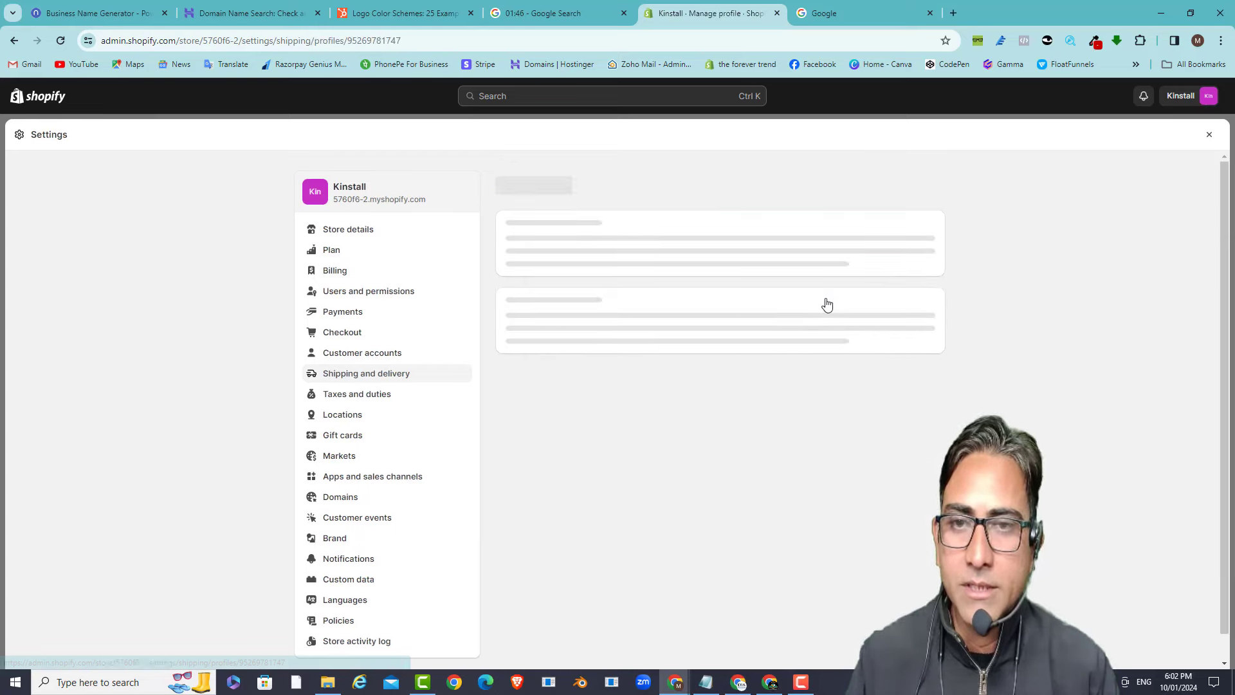
{"action": "scroll", "coordinate": [765, 325], "scroll_direction": "down", "scroll_amount": 3}
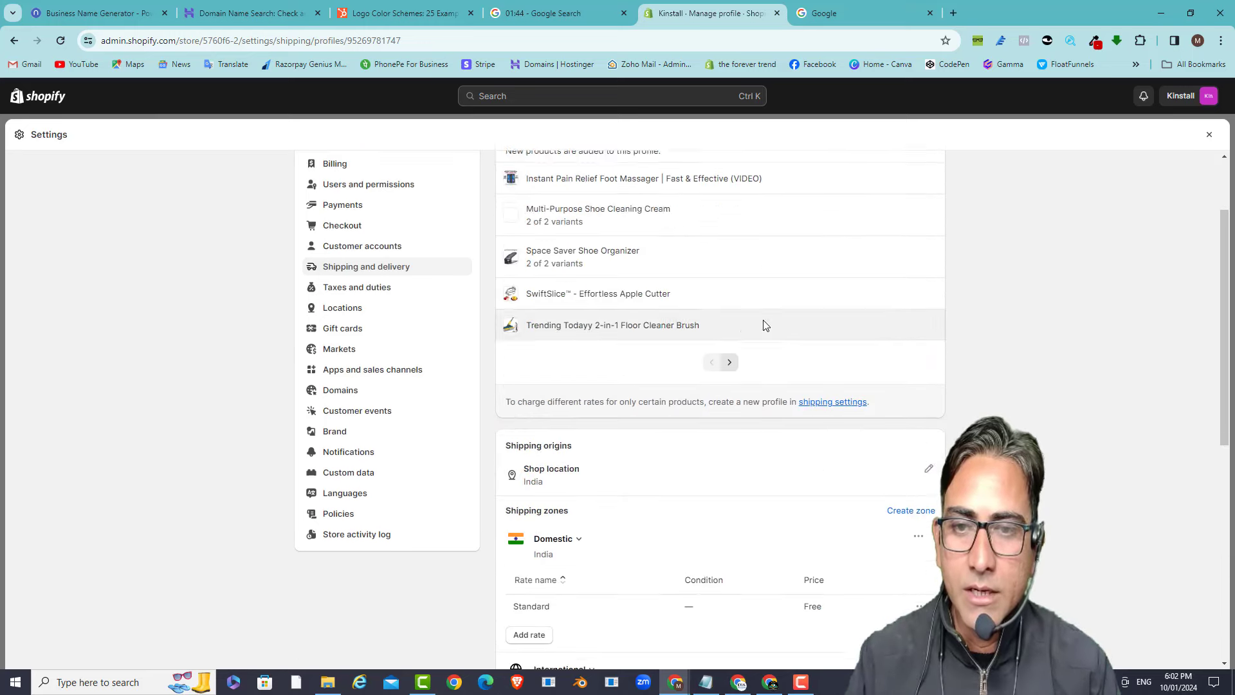
{"action": "scroll", "coordinate": [920, 408], "scroll_direction": "down", "scroll_amount": 2}
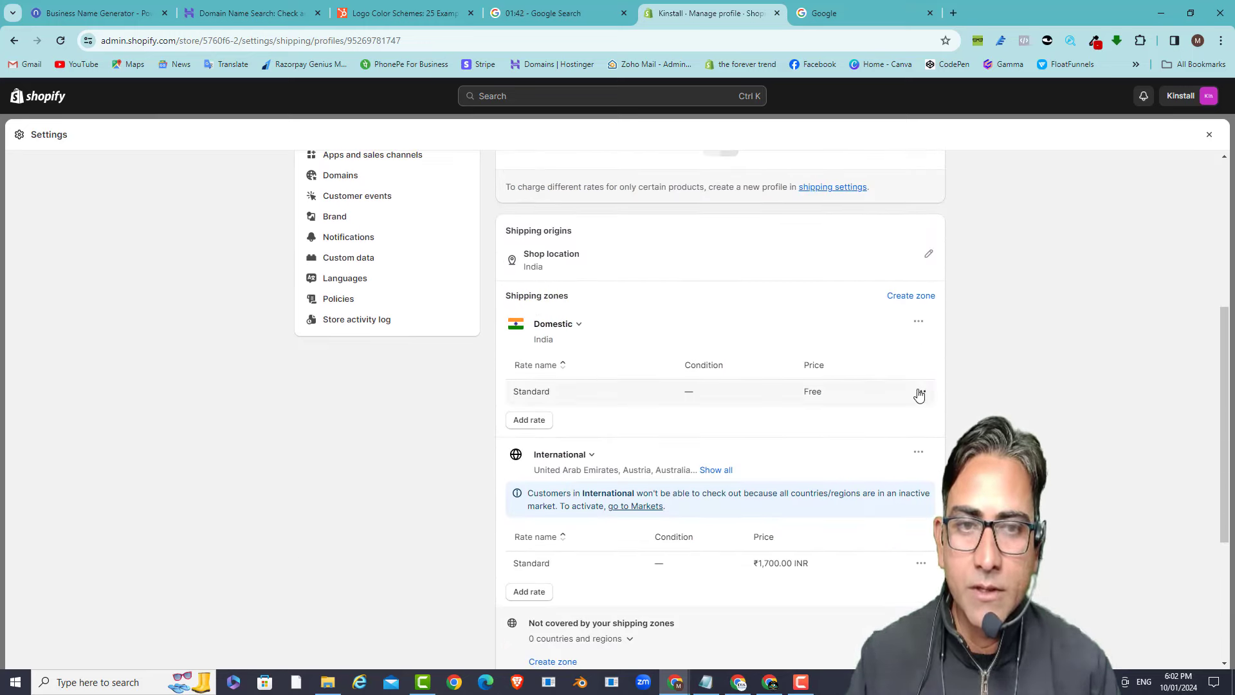
{"action": "left_click", "coordinate": [921, 393]}
{"action": "left_click", "coordinate": [903, 419]}
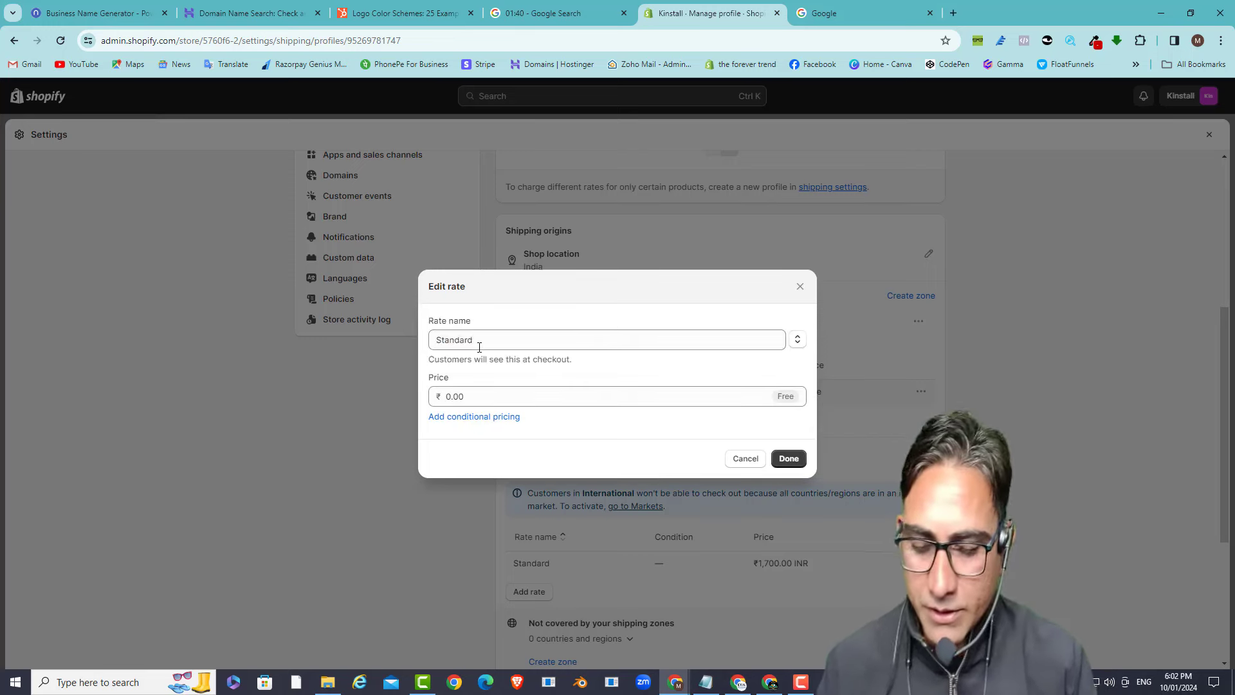
{"action": "double_click", "coordinate": [478, 339]}
{"action": "type", "text": "Hom"}
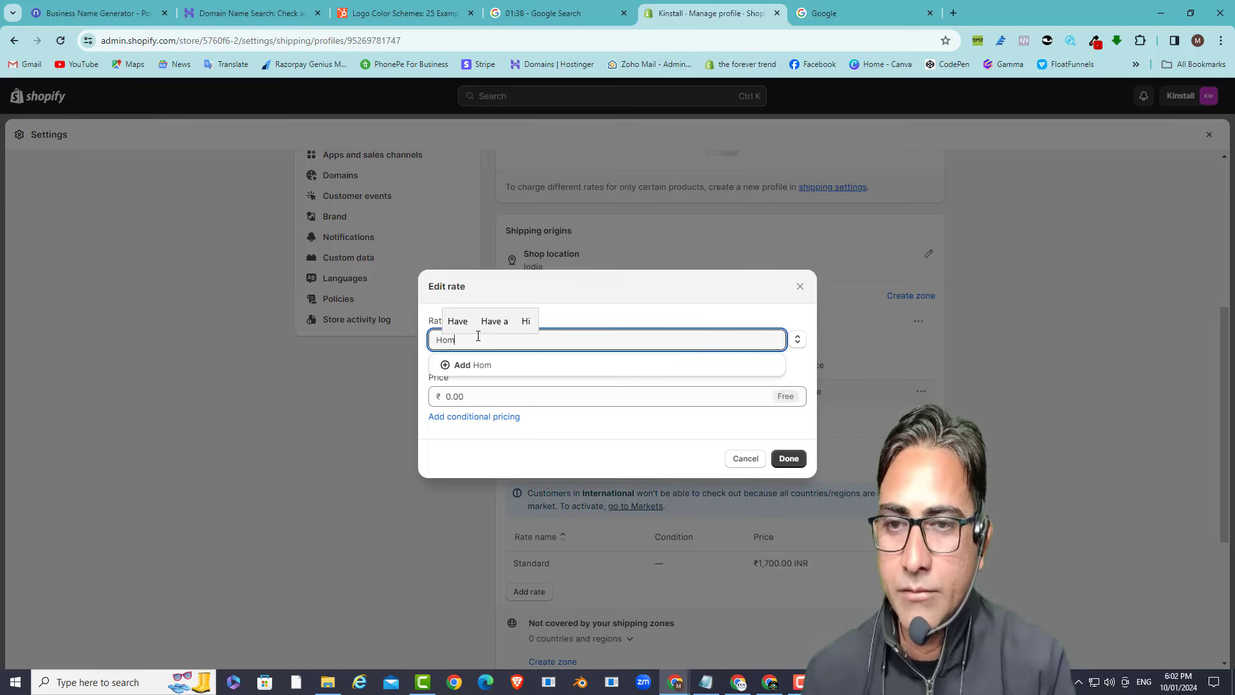
{"action": "type", "text": "e Delivery"}
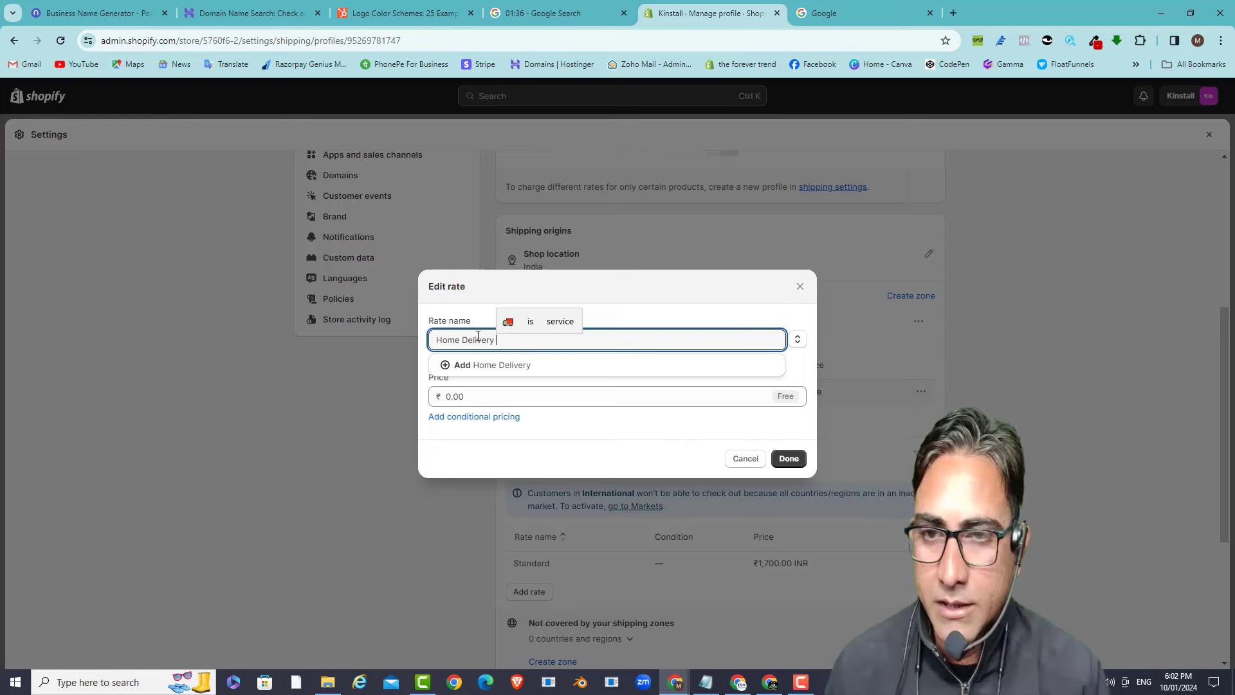
{"action": "left_click", "coordinate": [508, 321]}
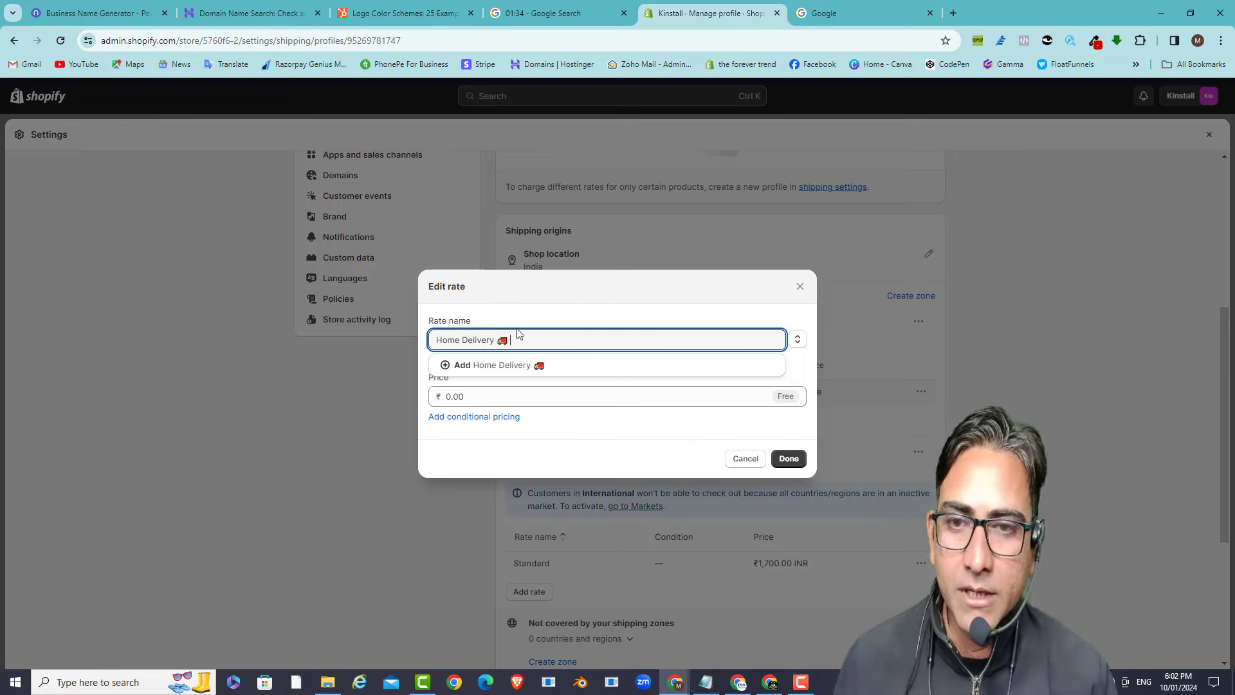
{"action": "left_click", "coordinate": [562, 366]}
{"action": "left_click", "coordinate": [787, 459]}
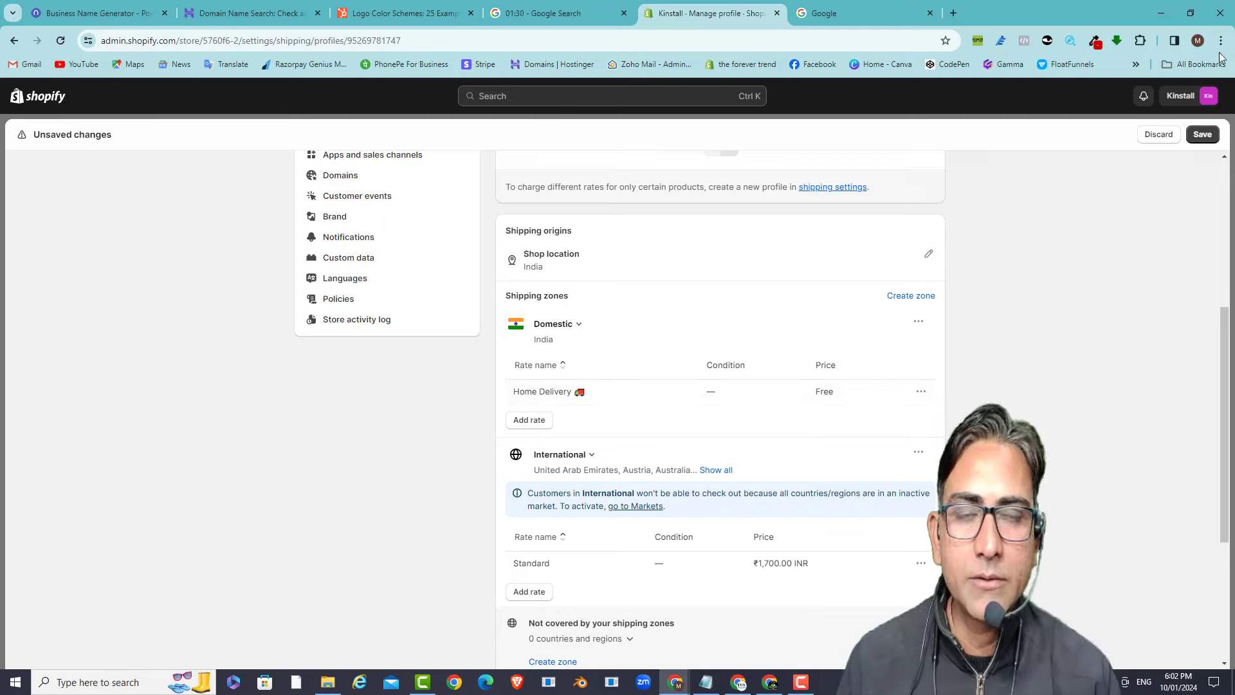
{"action": "left_click", "coordinate": [1203, 134]}
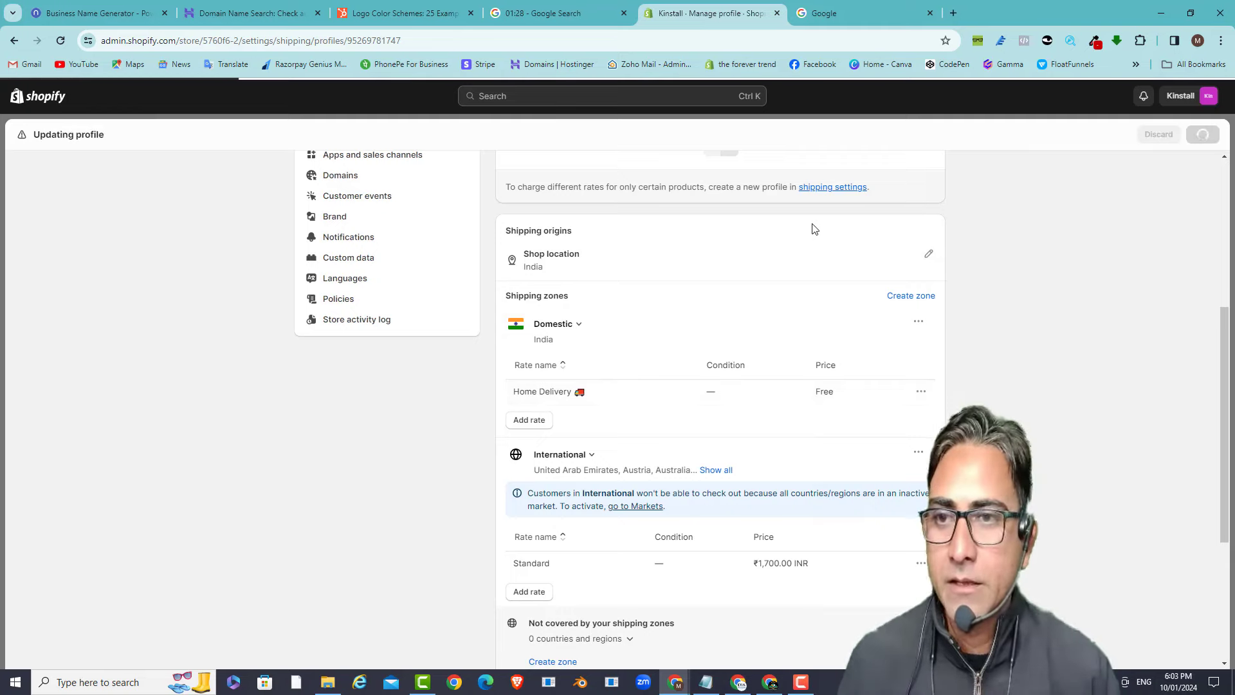
- Close the store settings and check the remaining time on the 20-minute Google timer before returning to the store admin
{"action": "scroll", "coordinate": [386, 317], "scroll_direction": "up", "scroll_amount": 4}
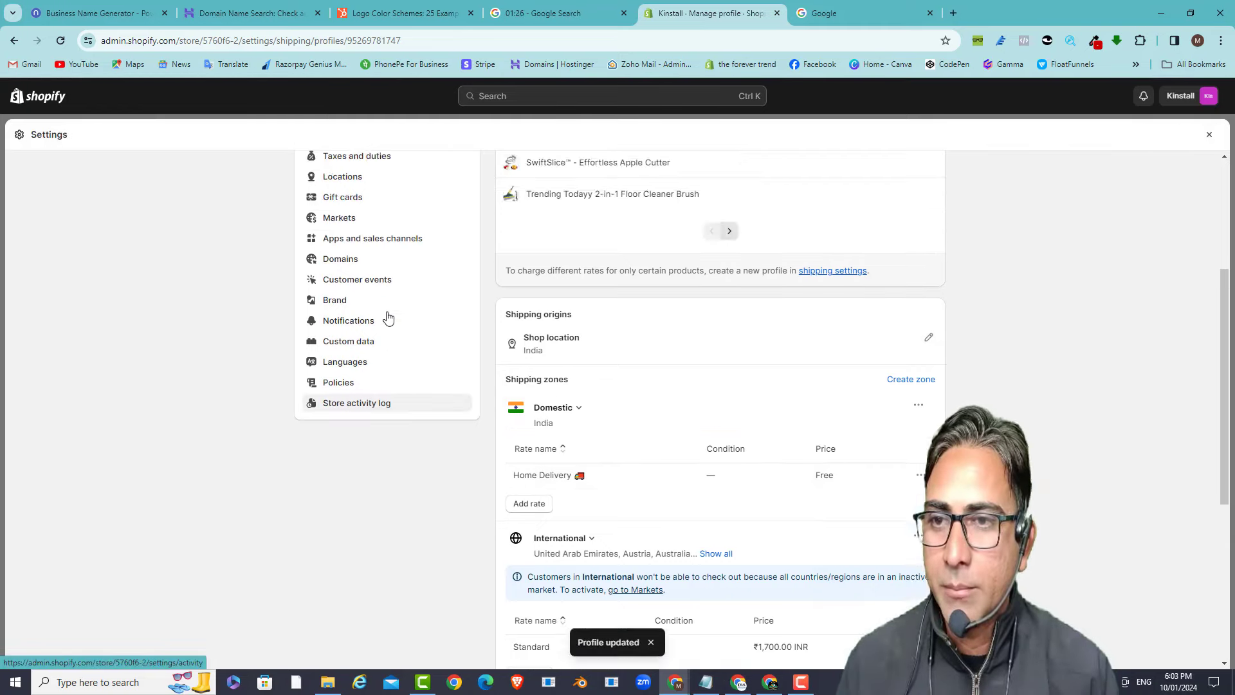
{"action": "scroll", "coordinate": [388, 317], "scroll_direction": "up", "scroll_amount": 2}
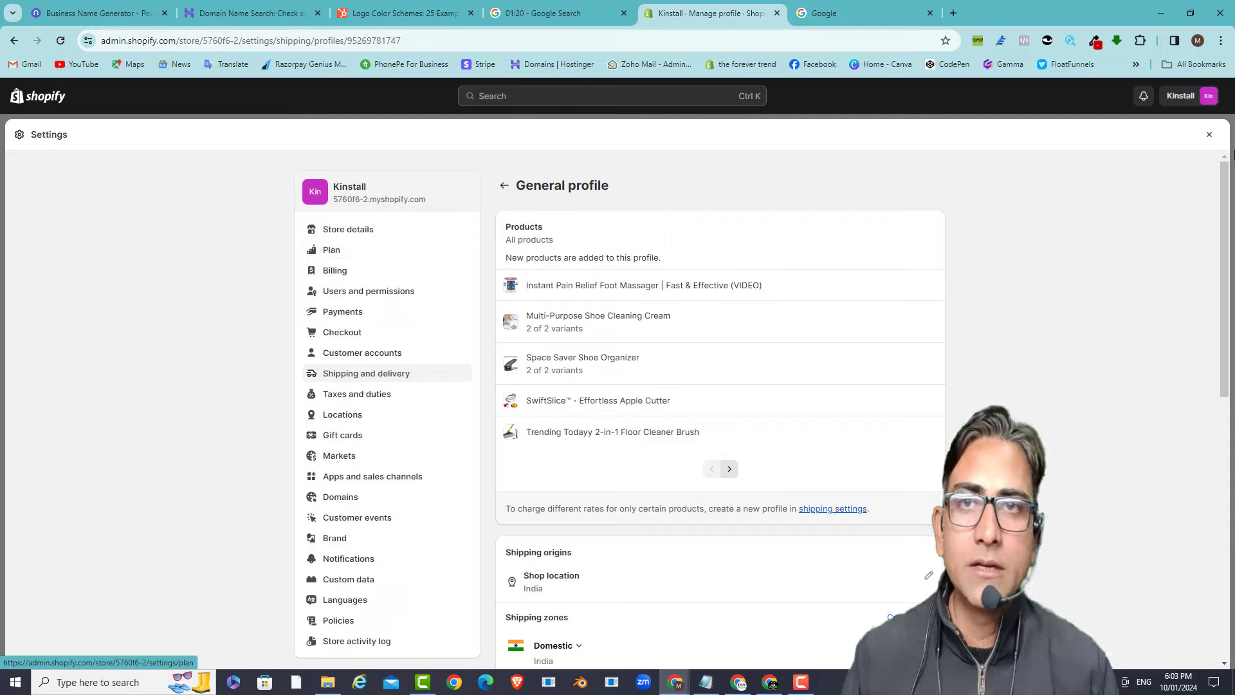
{"action": "left_click", "coordinate": [1209, 134]}
{"action": "key", "text": "ctrl+shift+Tab"}
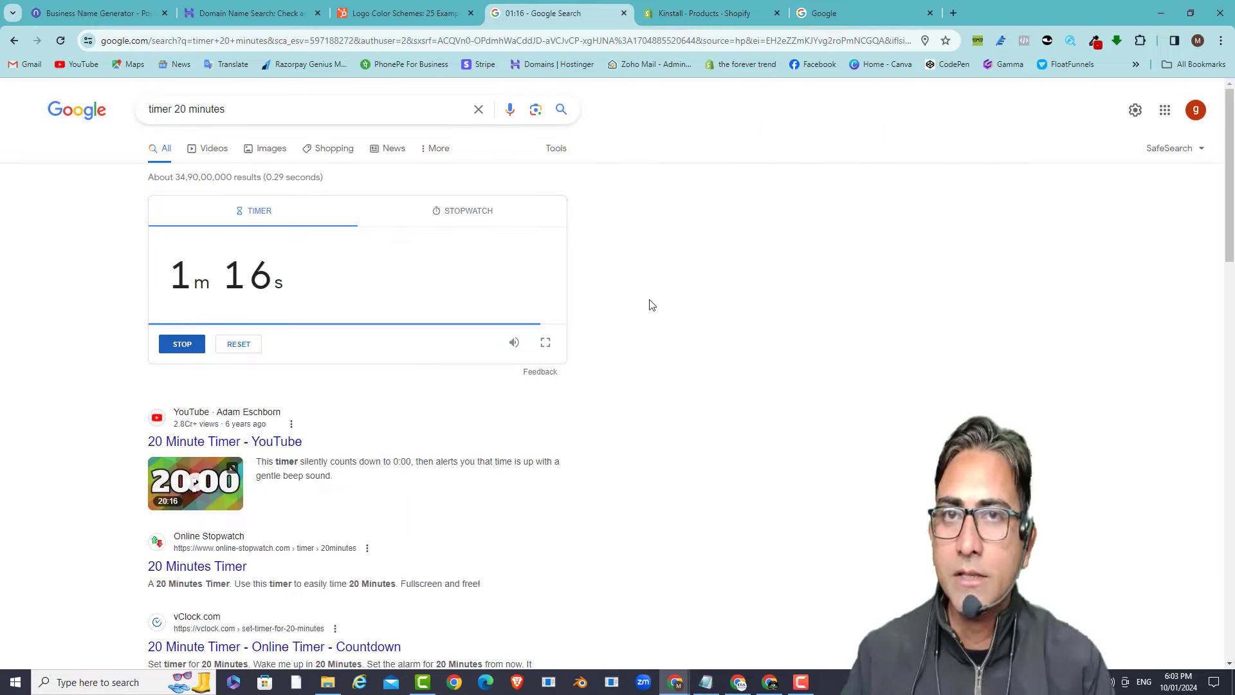
{"action": "left_click", "coordinate": [708, 13]}
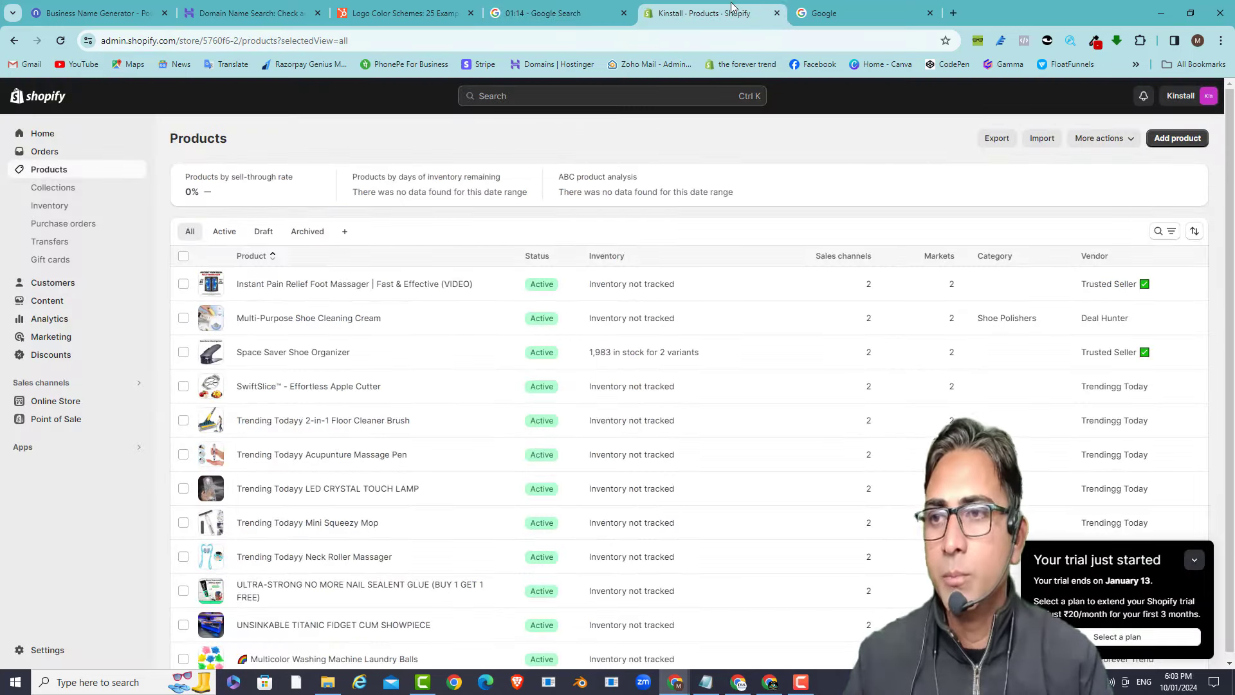
- Open the live storefront from the admin, review the home page from banner to footer, and return to the product list
{"action": "left_click", "coordinate": [138, 402]}
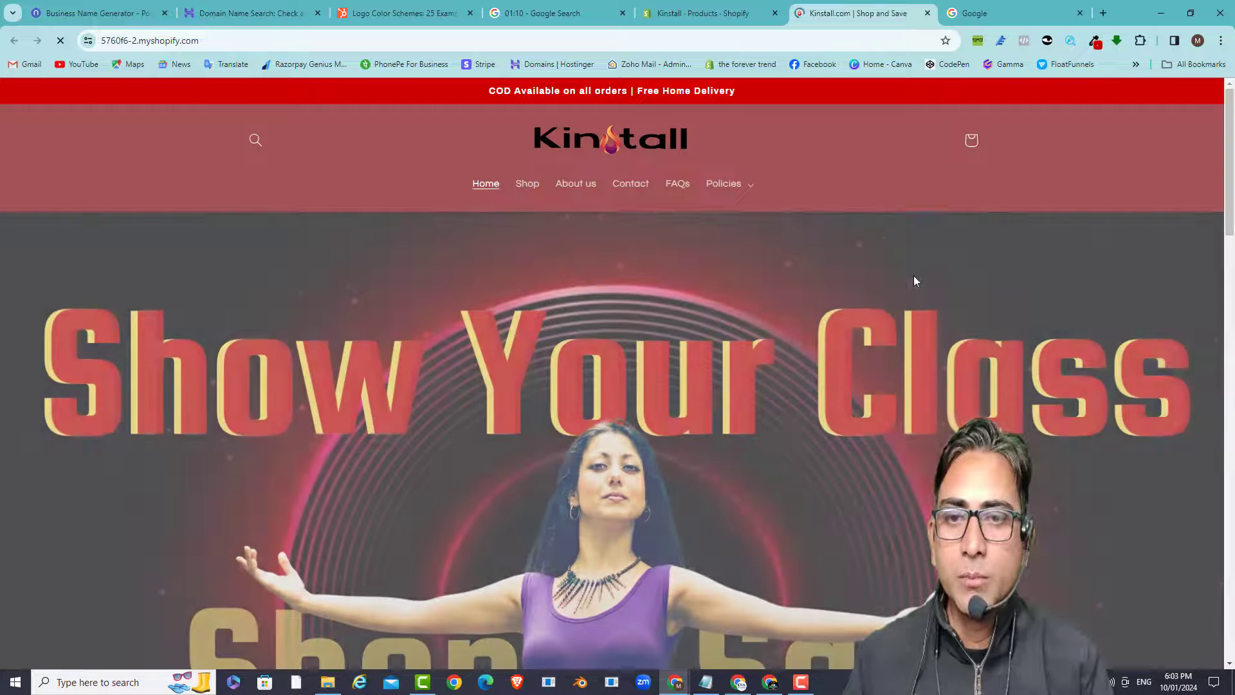
{"action": "scroll", "coordinate": [669, 353], "scroll_direction": "down", "scroll_amount": 15}
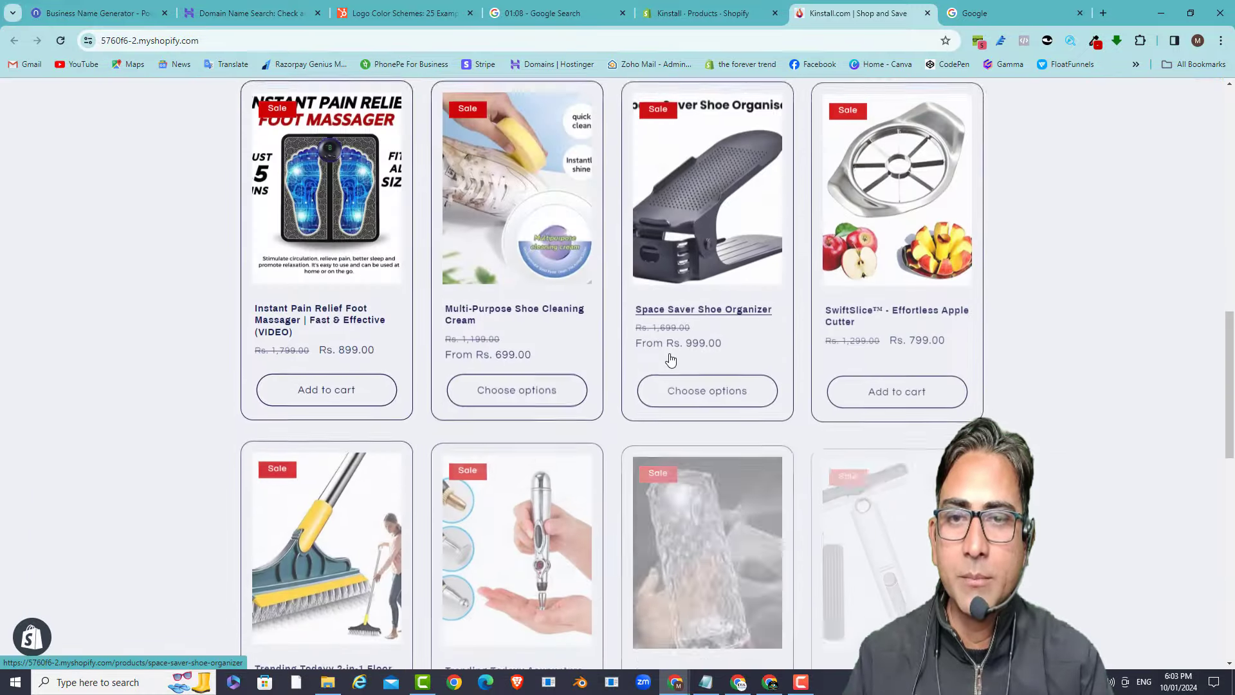
{"action": "scroll", "coordinate": [669, 356], "scroll_direction": "down", "scroll_amount": 5}
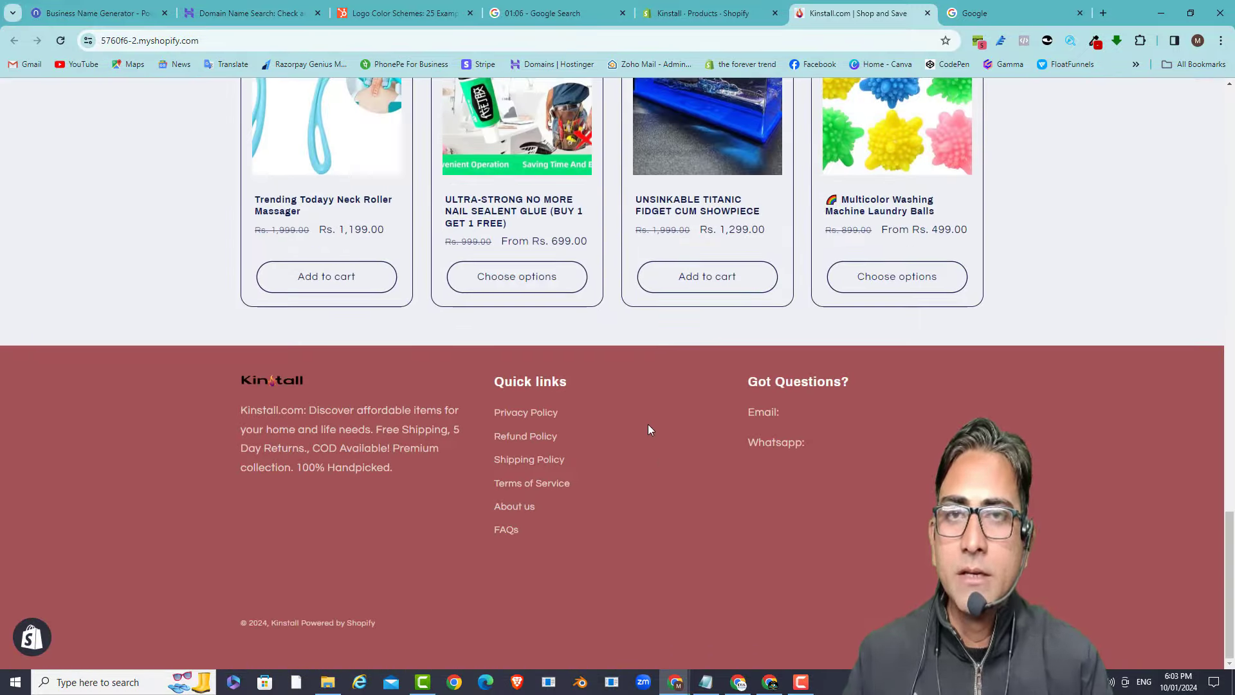
{"action": "scroll", "coordinate": [649, 429], "scroll_direction": "up", "scroll_amount": 20}
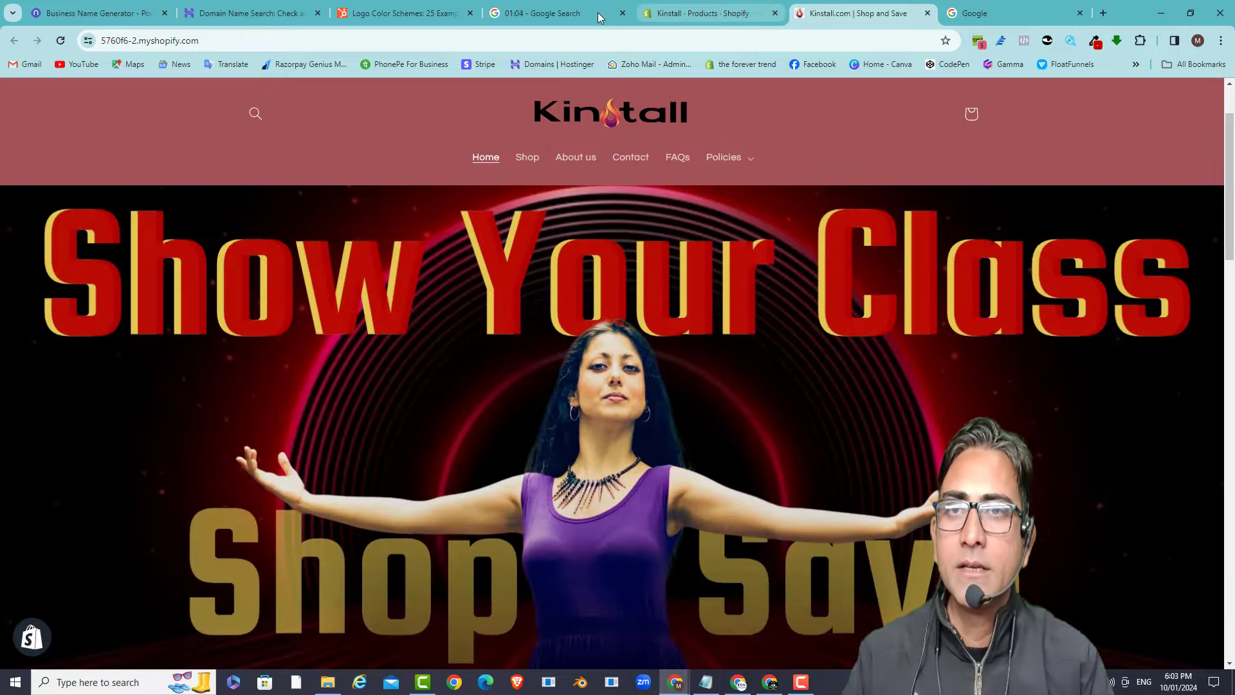
{"action": "left_click", "coordinate": [599, 17]}
{"action": "left_click", "coordinate": [694, 13]}
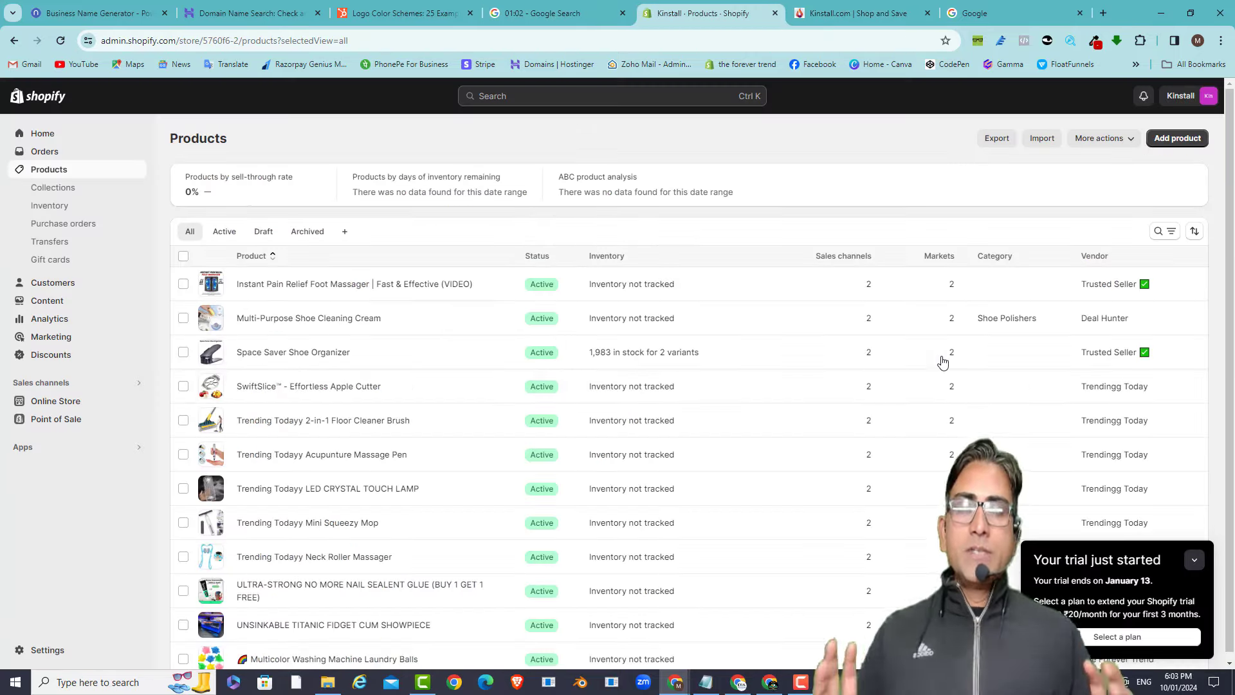